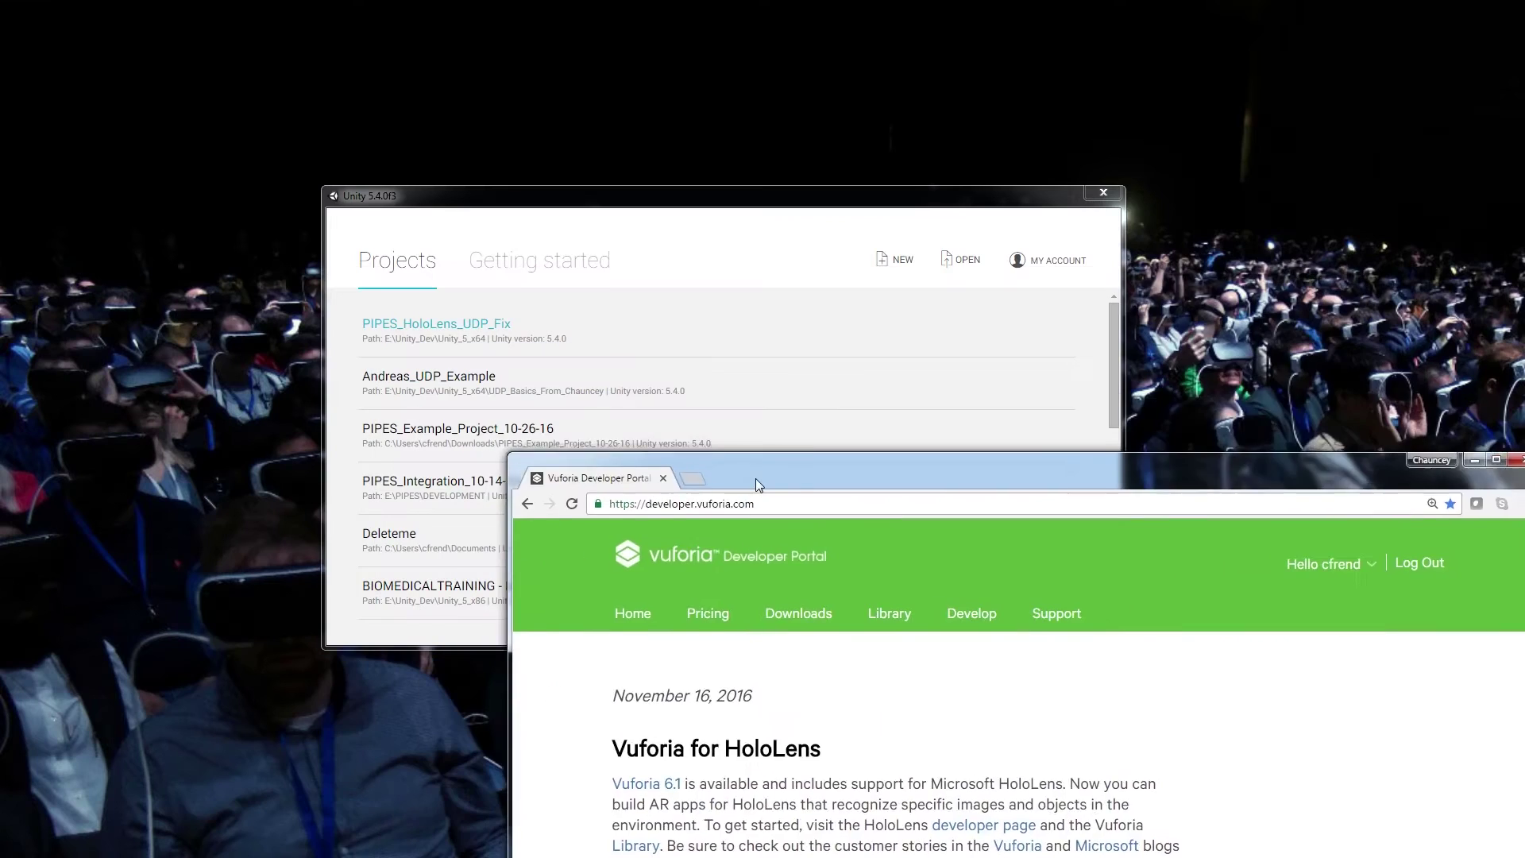
Step: Move the browser aside so the Unity 5.4 launcher's Projects list shows in front
left_click_drag(756, 478, 971, 57)
Step: Load developer.vuforia.com in the browser
left_click(479, 202)
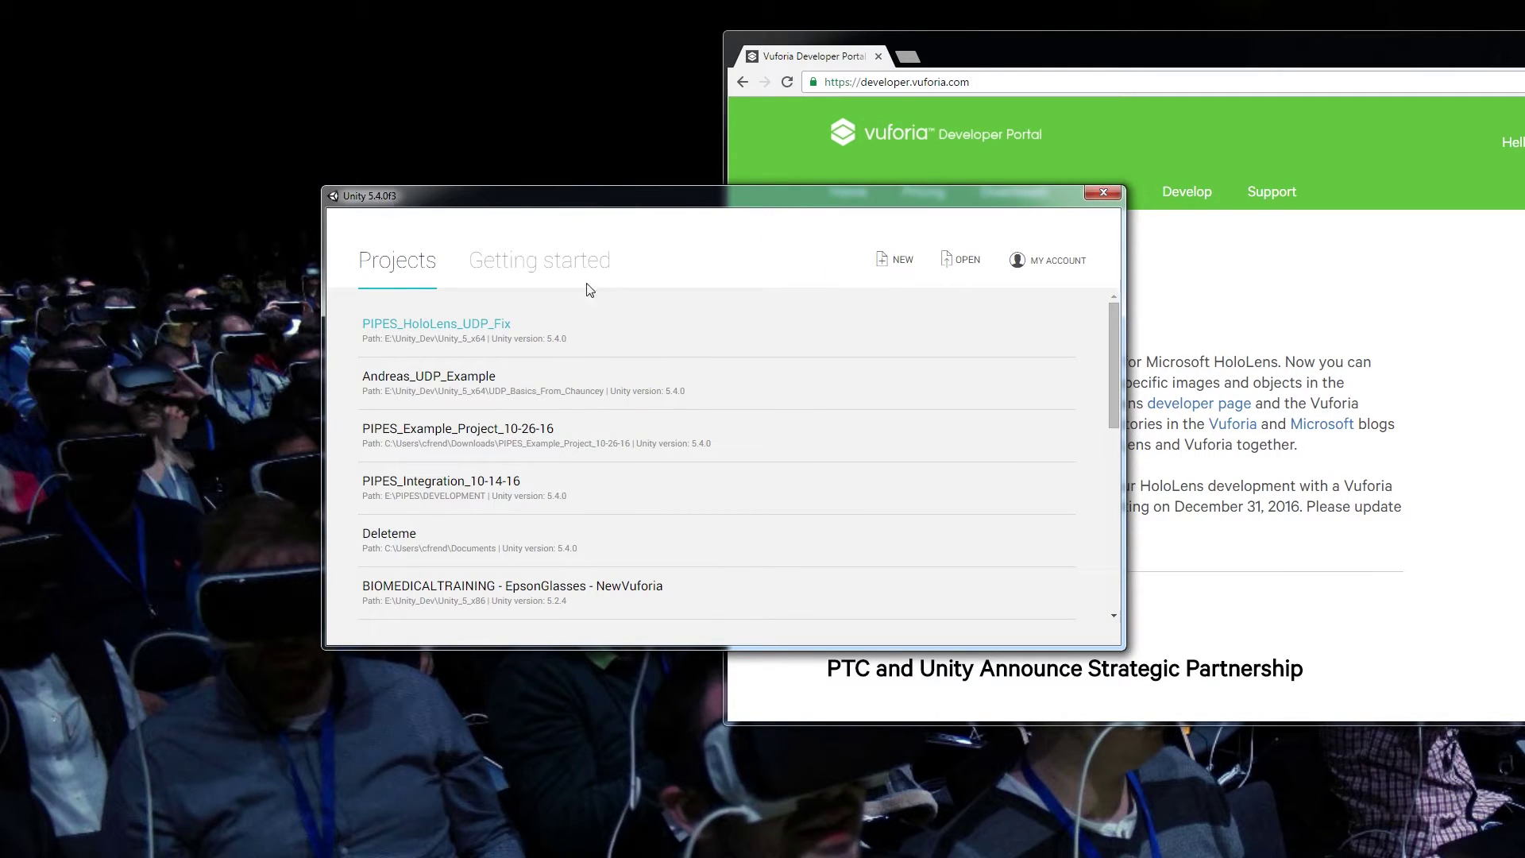
left_click(1050, 43)
left_click_drag(1105, 63, 619, 126)
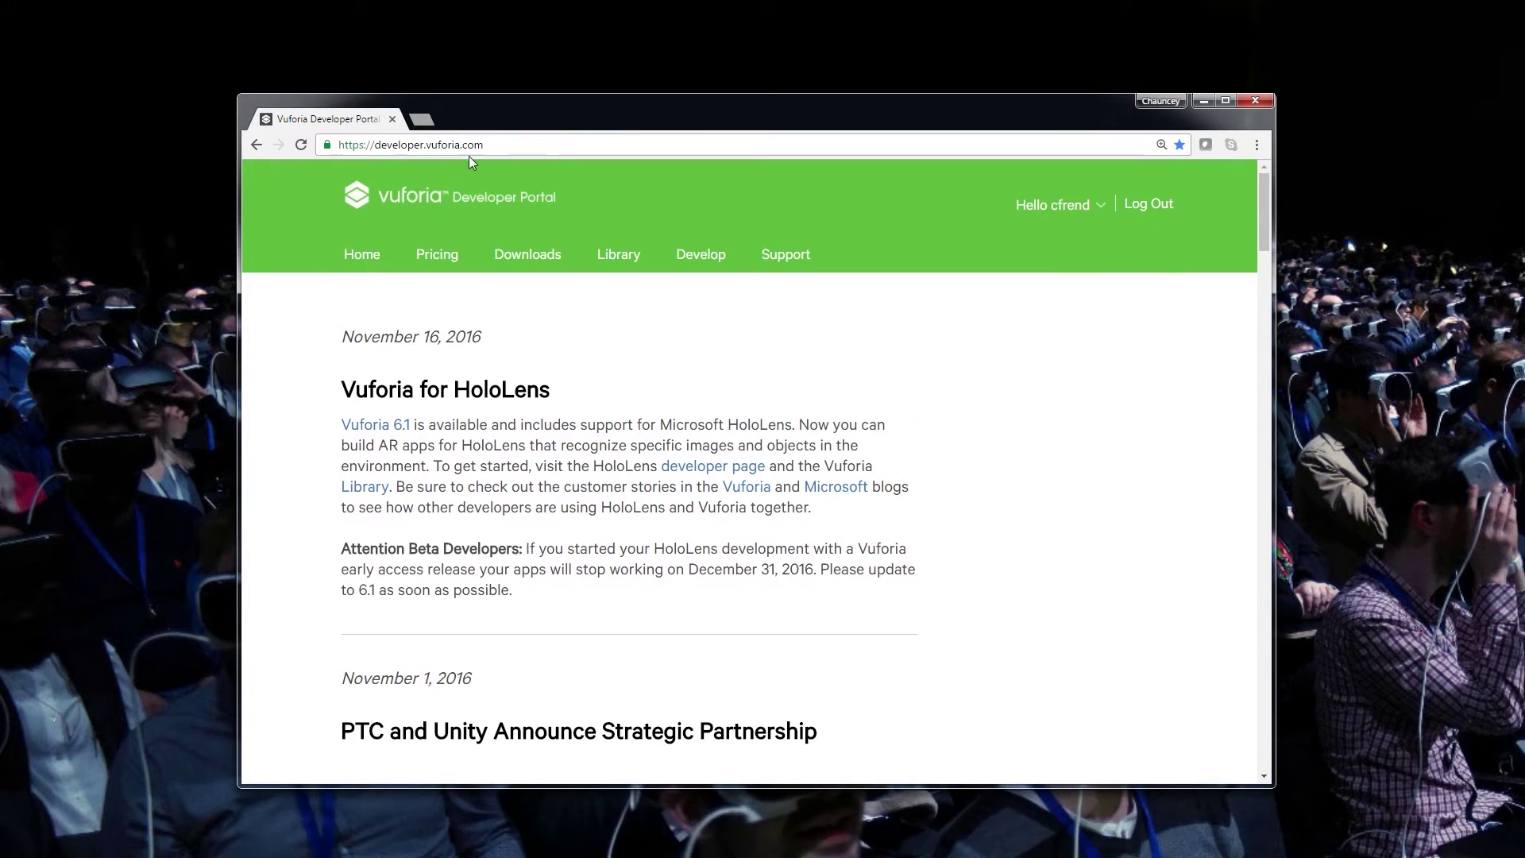
left_click(423, 145)
type("developer.vuforia.com")
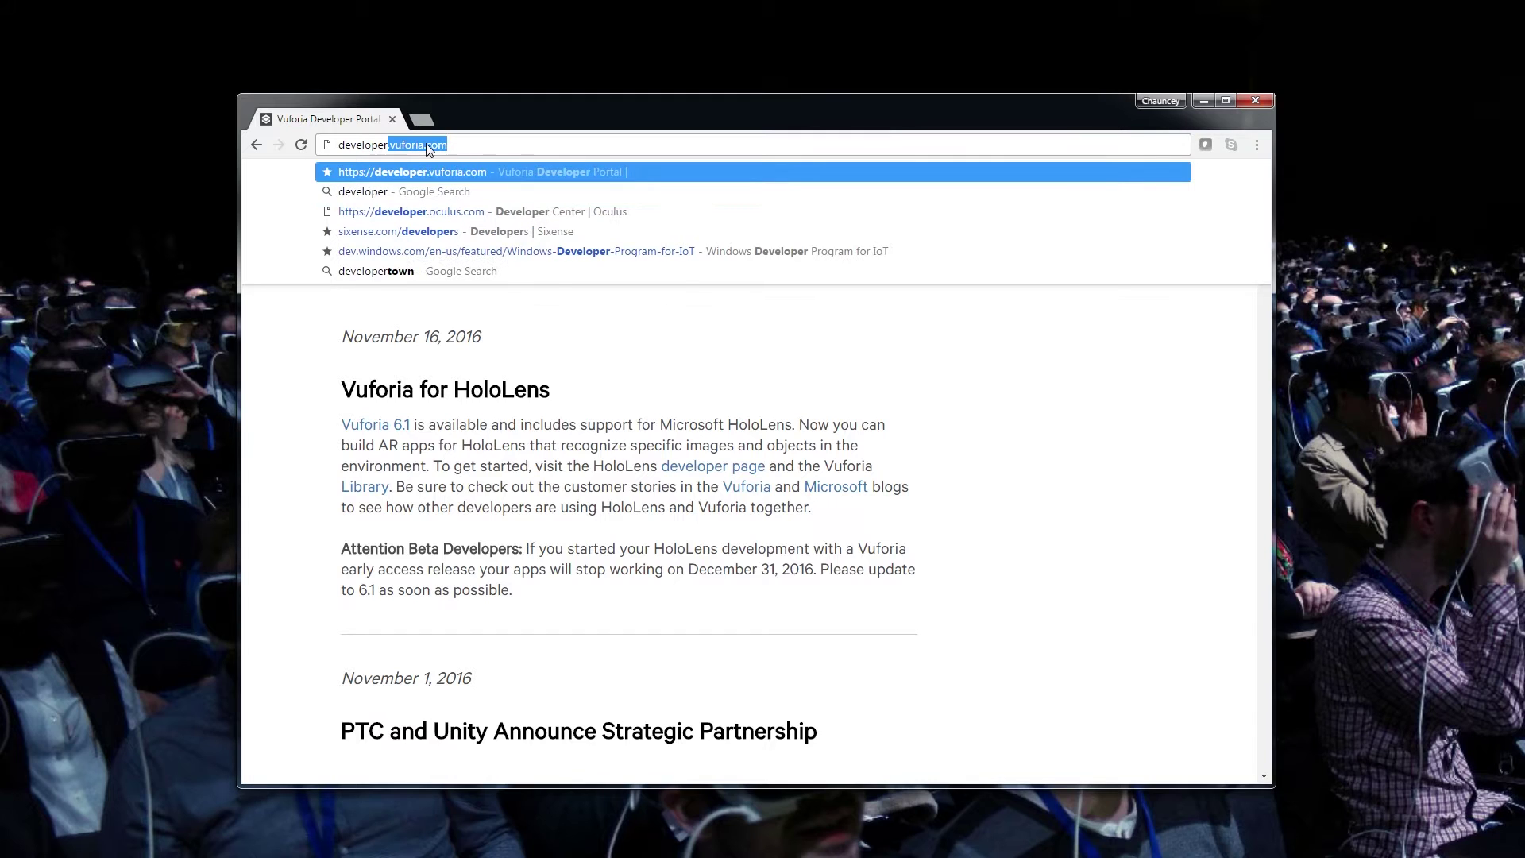
key("Return")
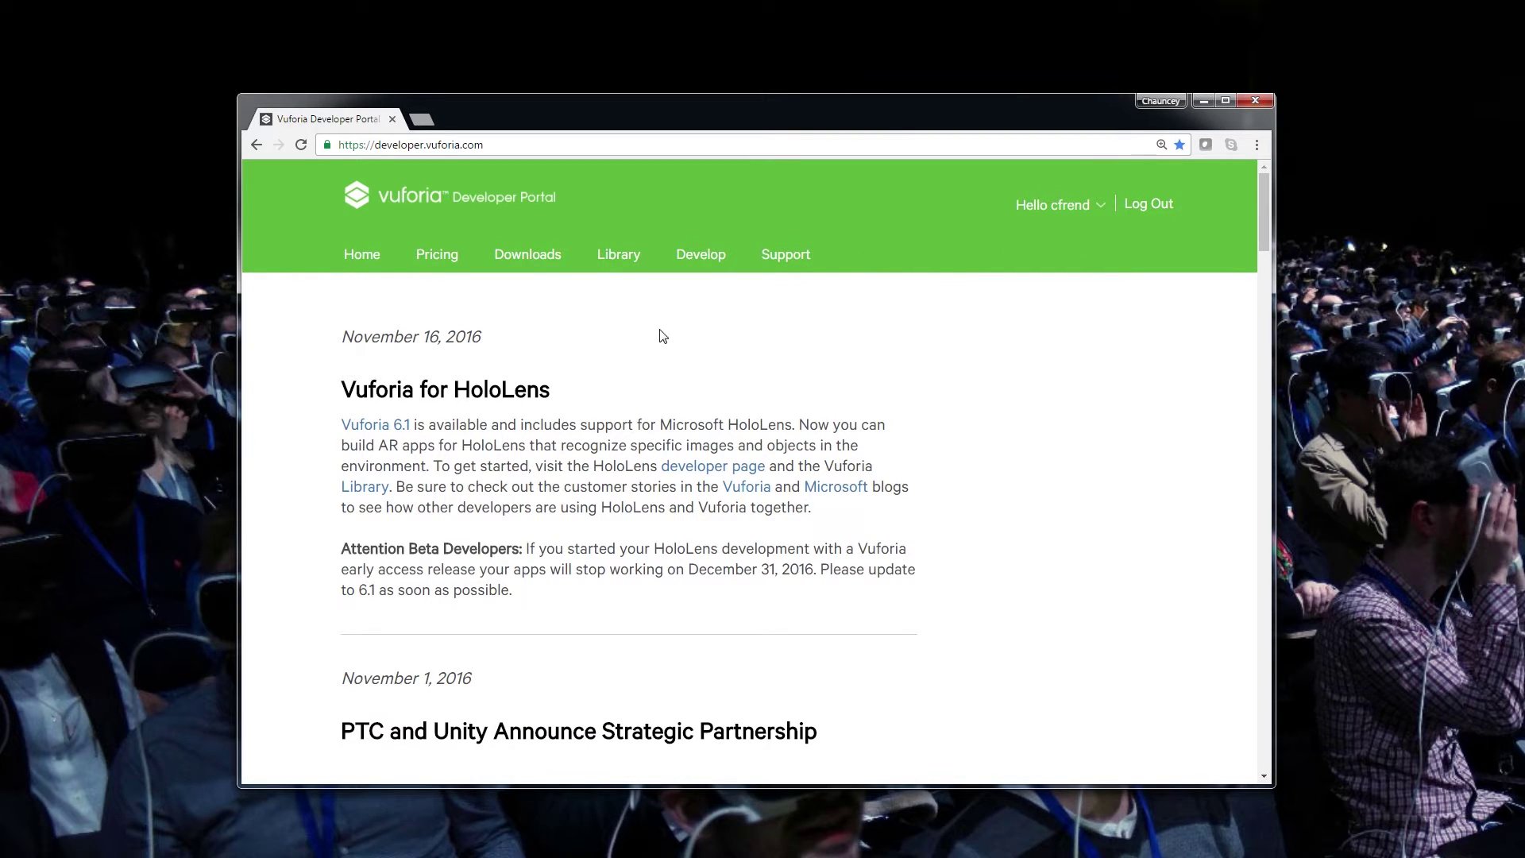
Step: Download vuforia-unity-6-1-17.unitypackage from the SDK downloads page, accepting the license
left_click(544, 269)
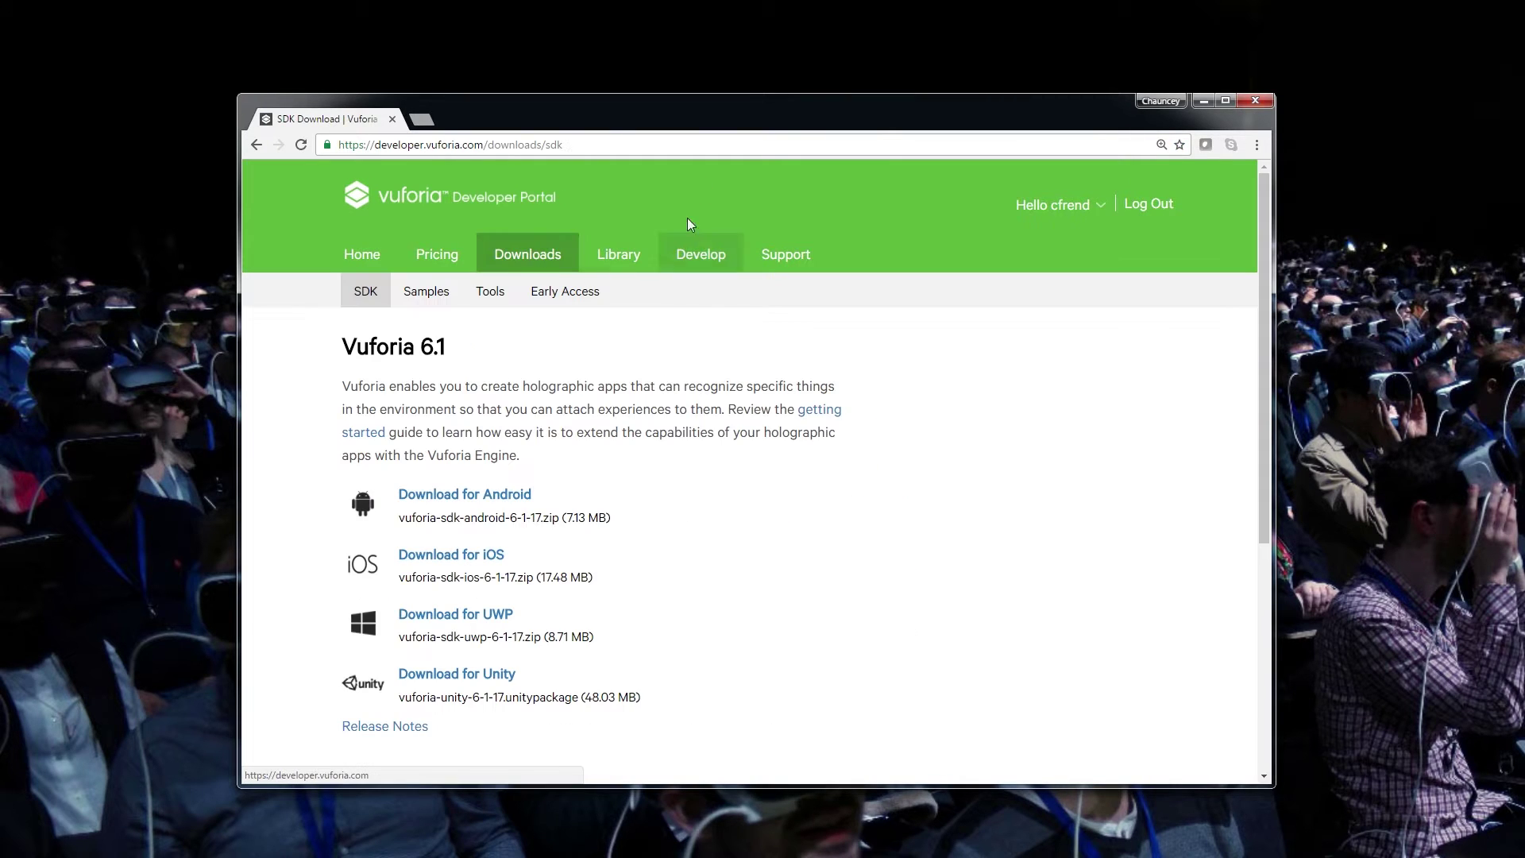
left_click_drag(654, 94, 654, 27)
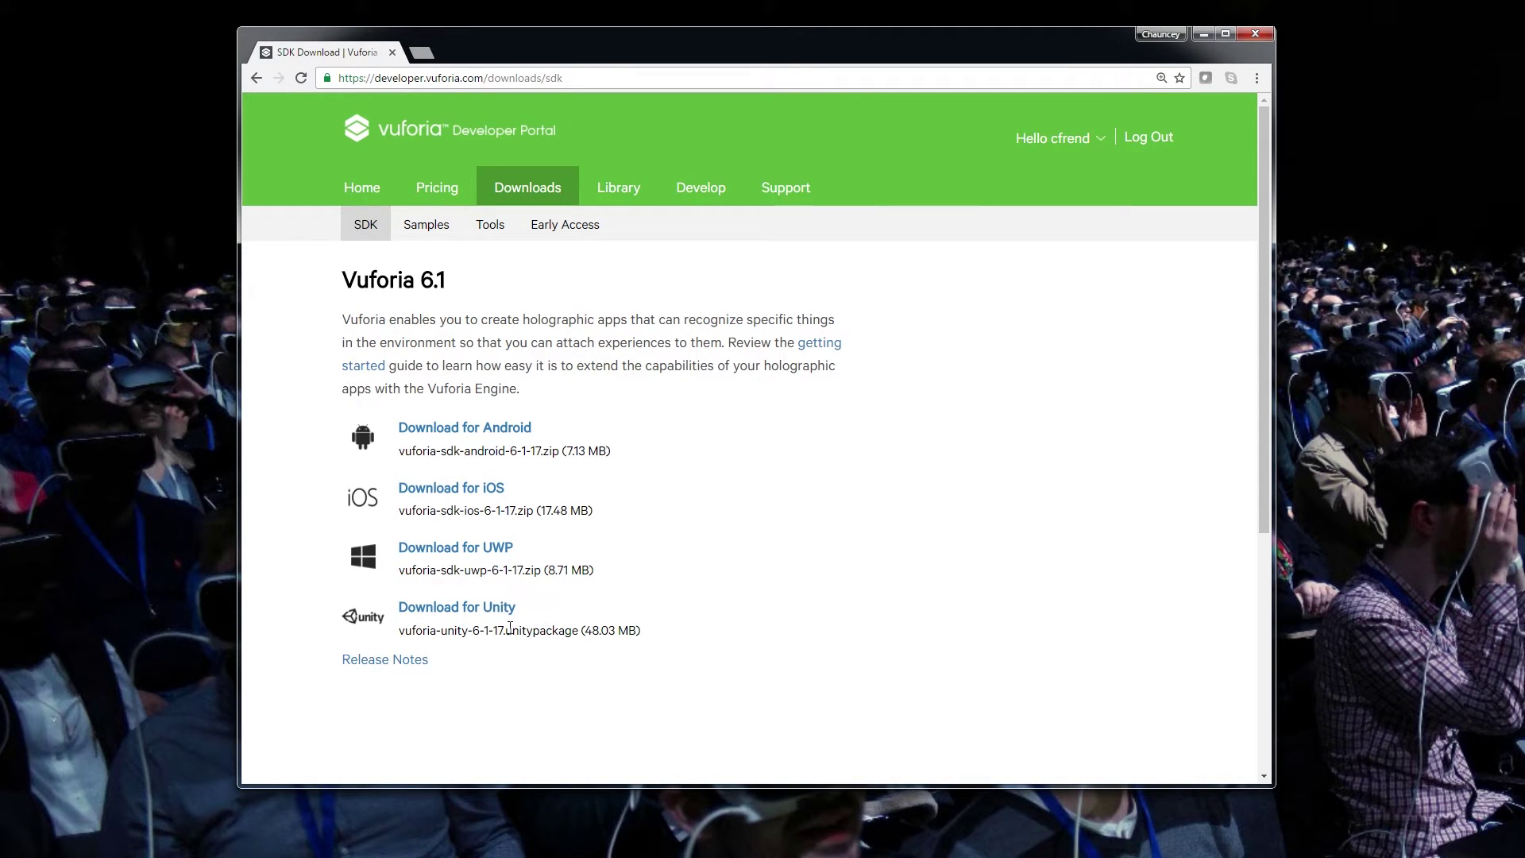
left_click_drag(507, 630, 585, 629)
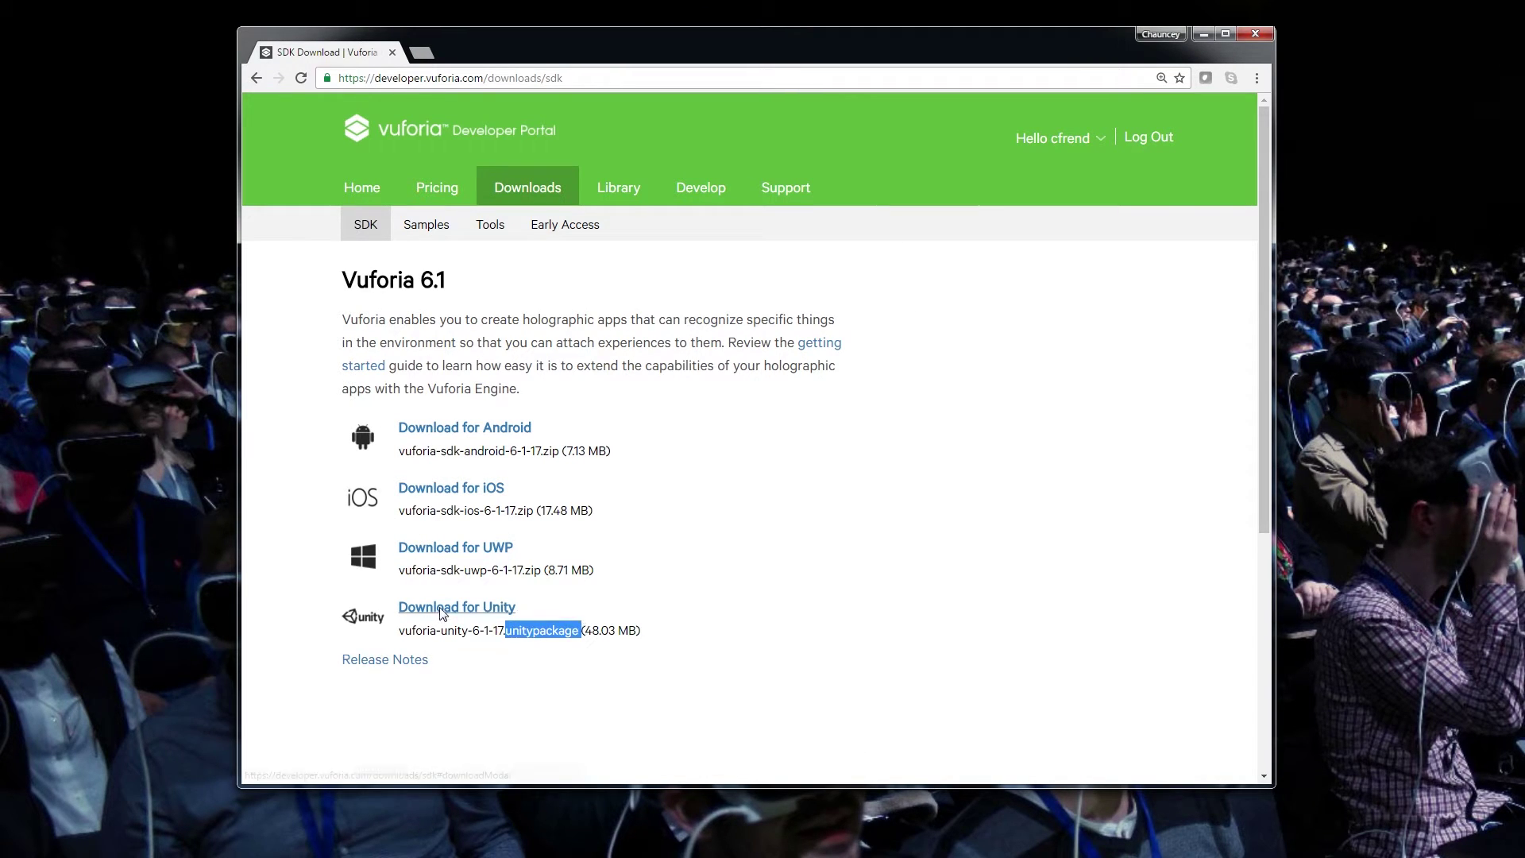
left_click(441, 607)
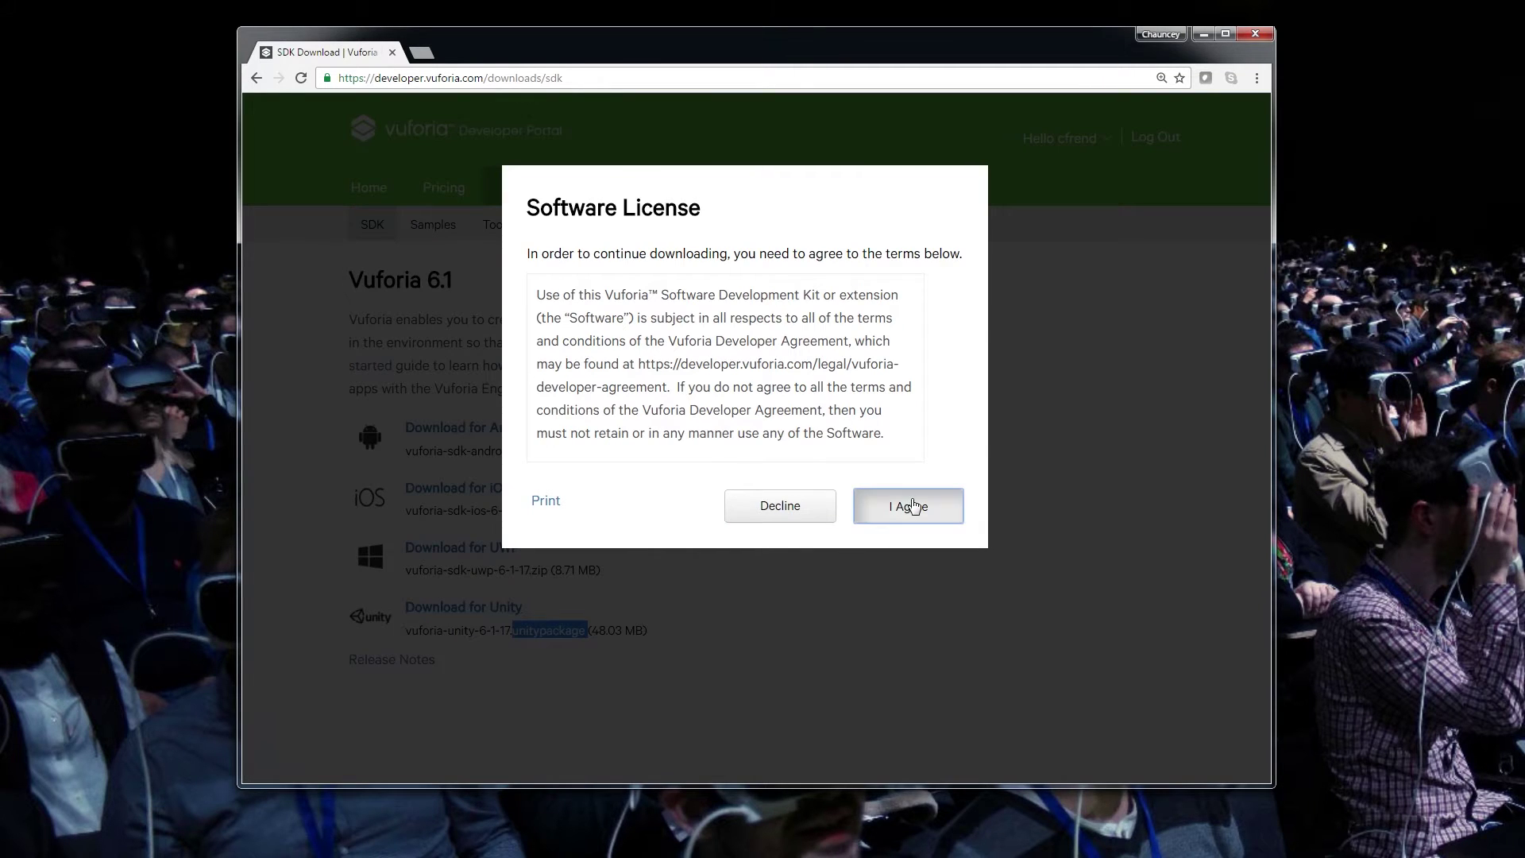
left_click(911, 507)
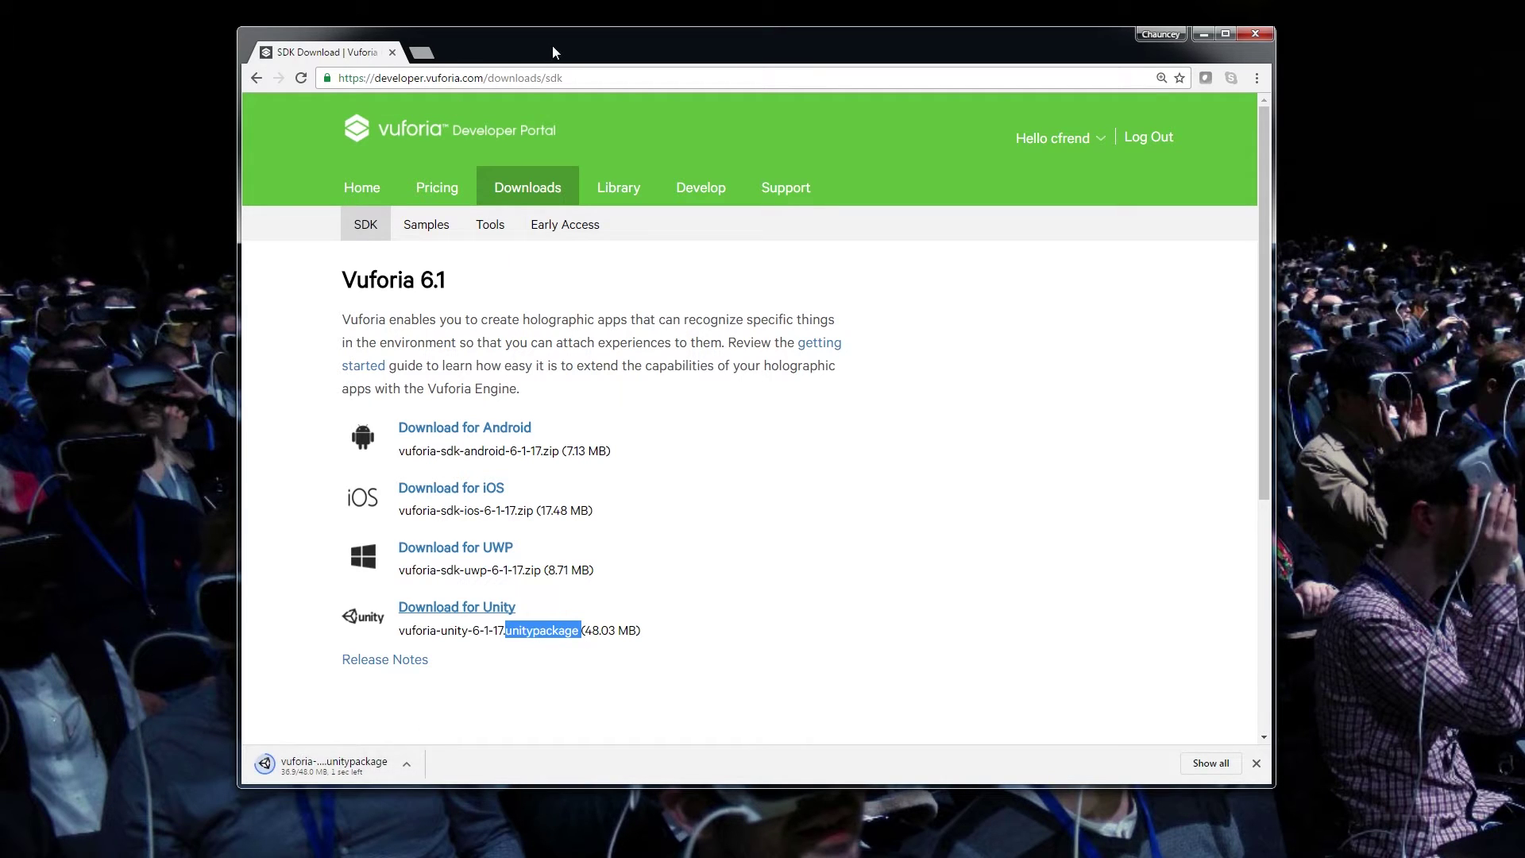
left_click_drag(551, 45, 796, 45)
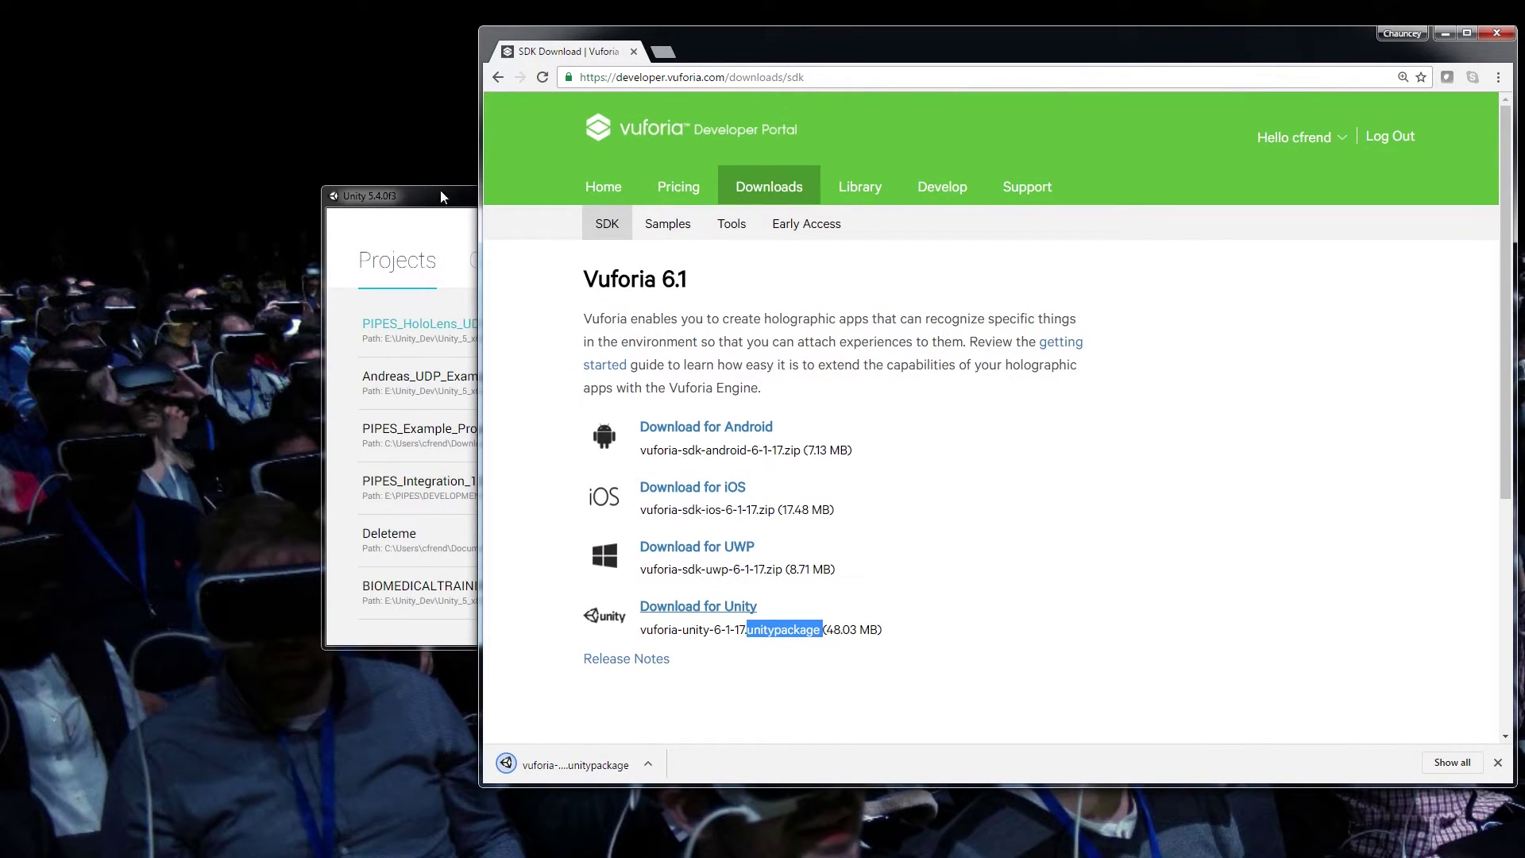
Step: Create a new 3D project named Vuforia_Basics in the Desktop folder
left_click_drag(440, 195, 398, 194)
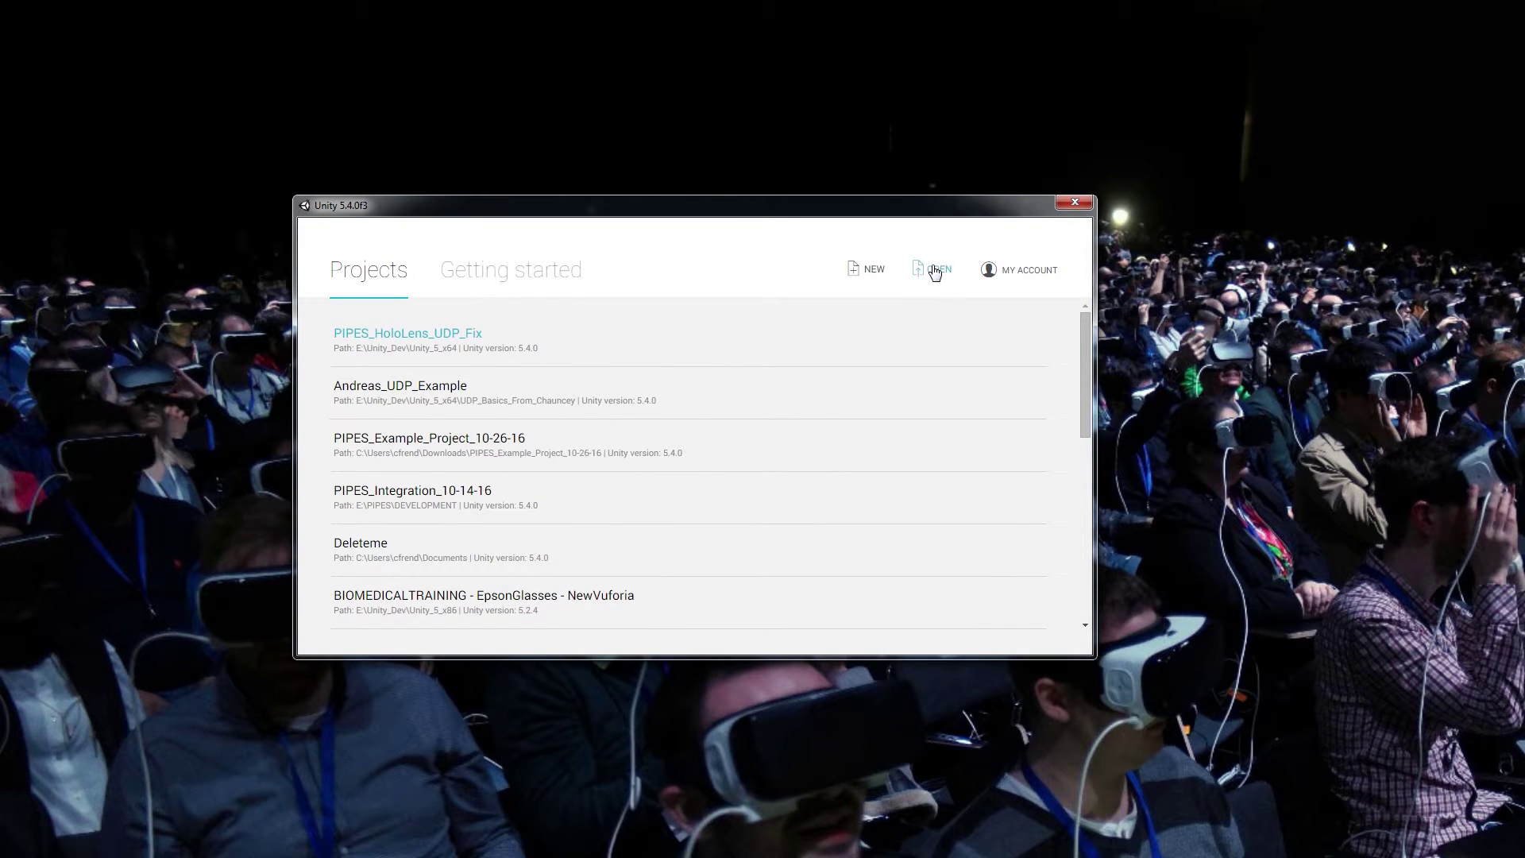
left_click_drag(812, 202, 831, 230)
left_click_drag(831, 230, 819, 189)
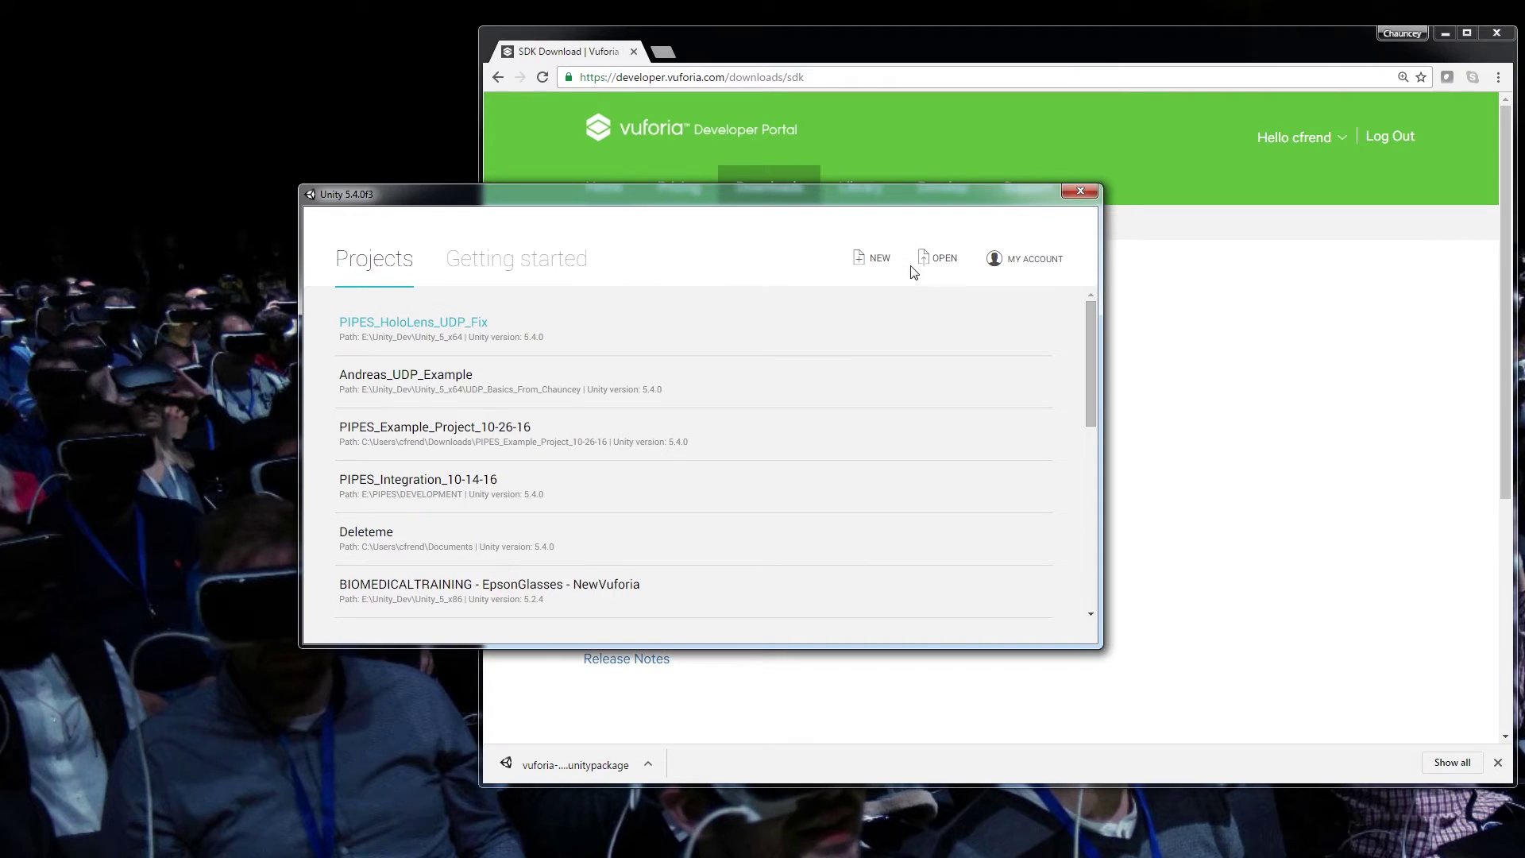
left_click(886, 265)
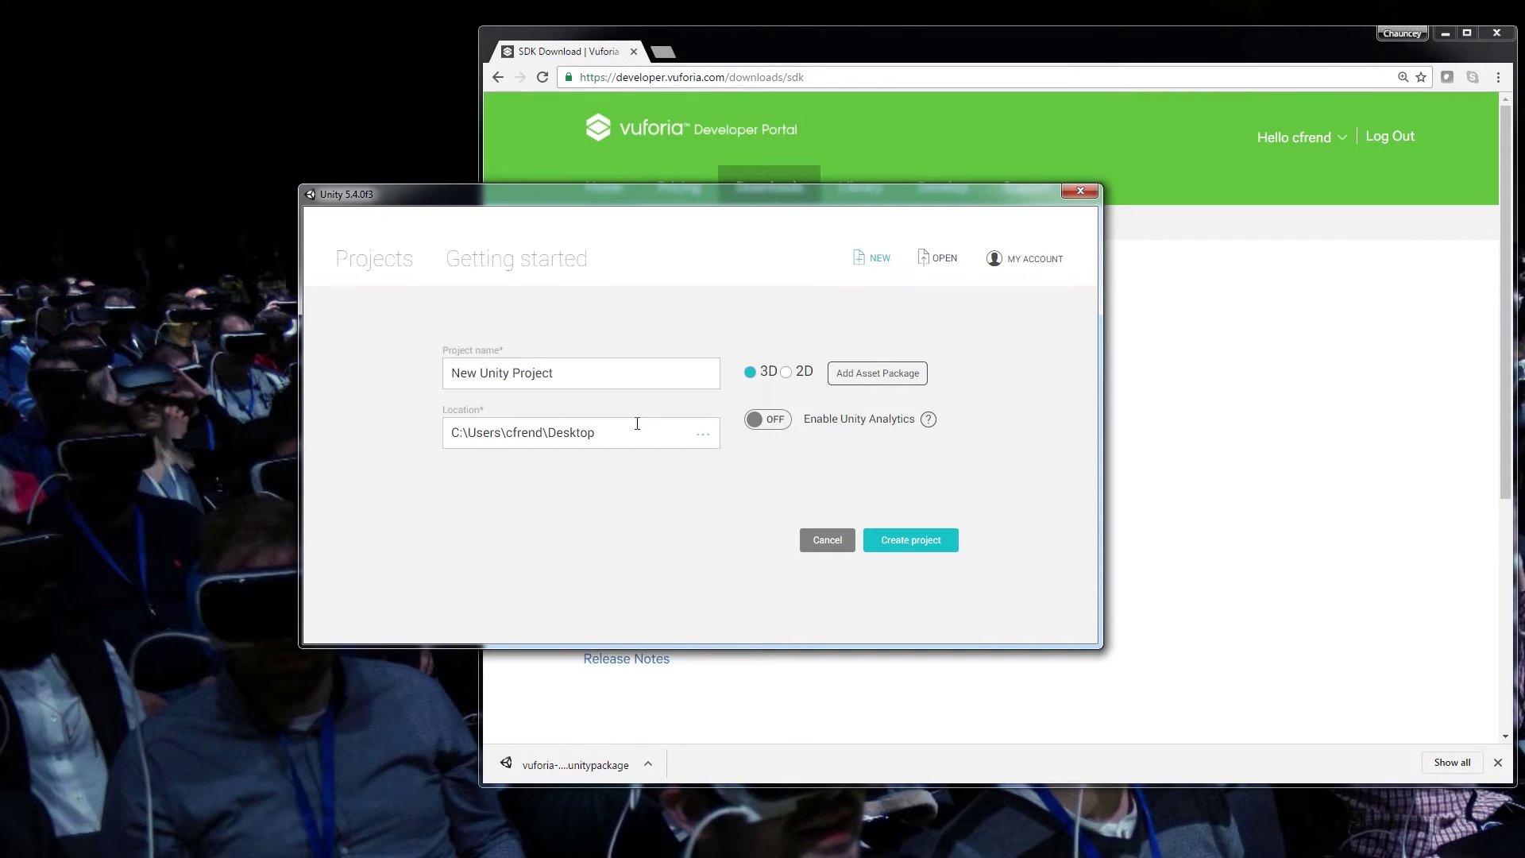
left_click(569, 367)
left_click_drag(569, 367, 265, 363)
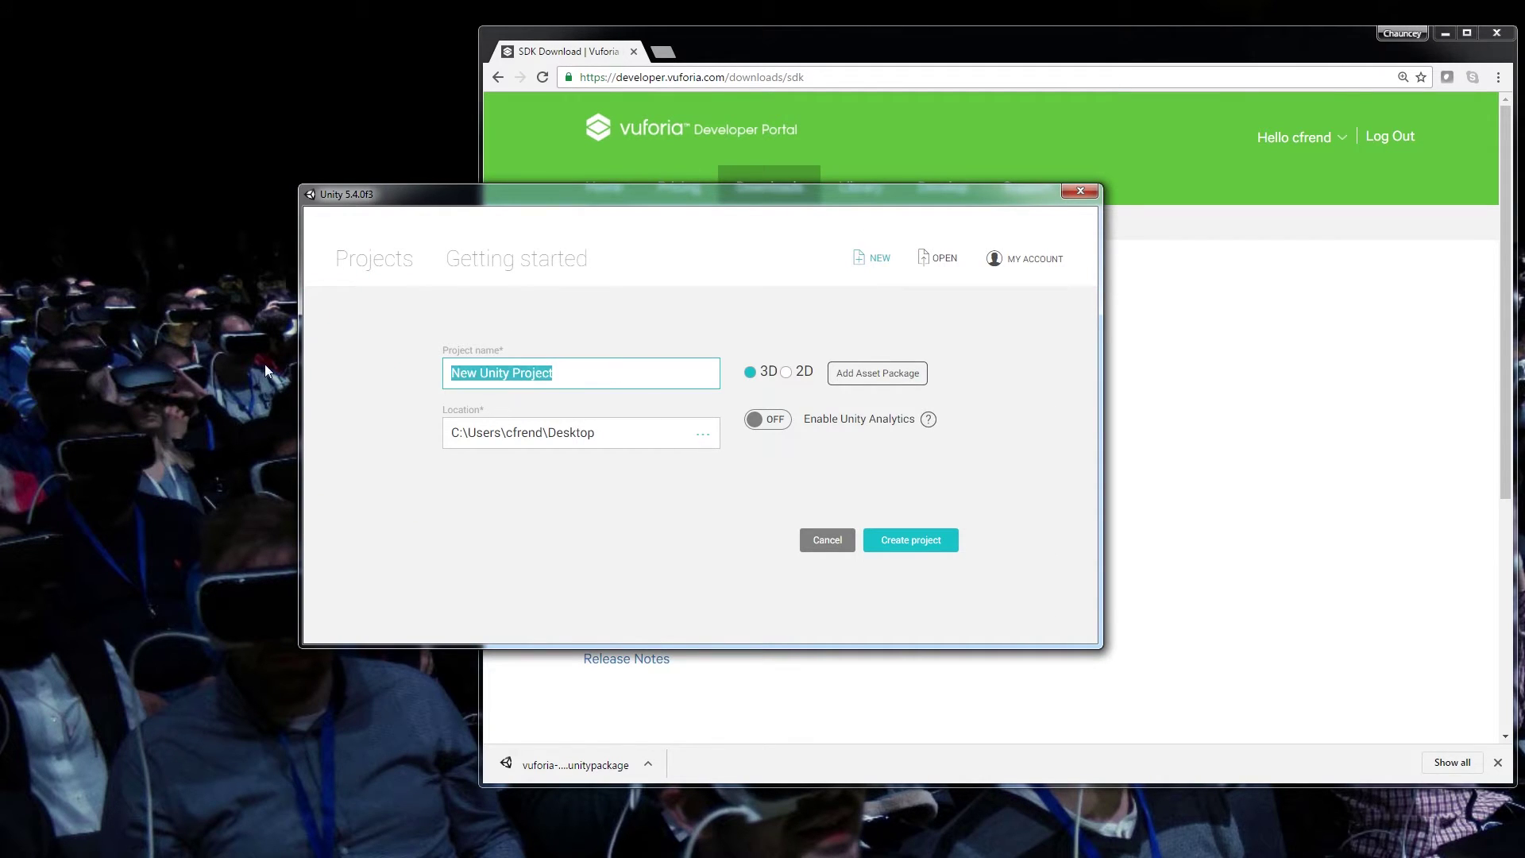
type("Vufori")
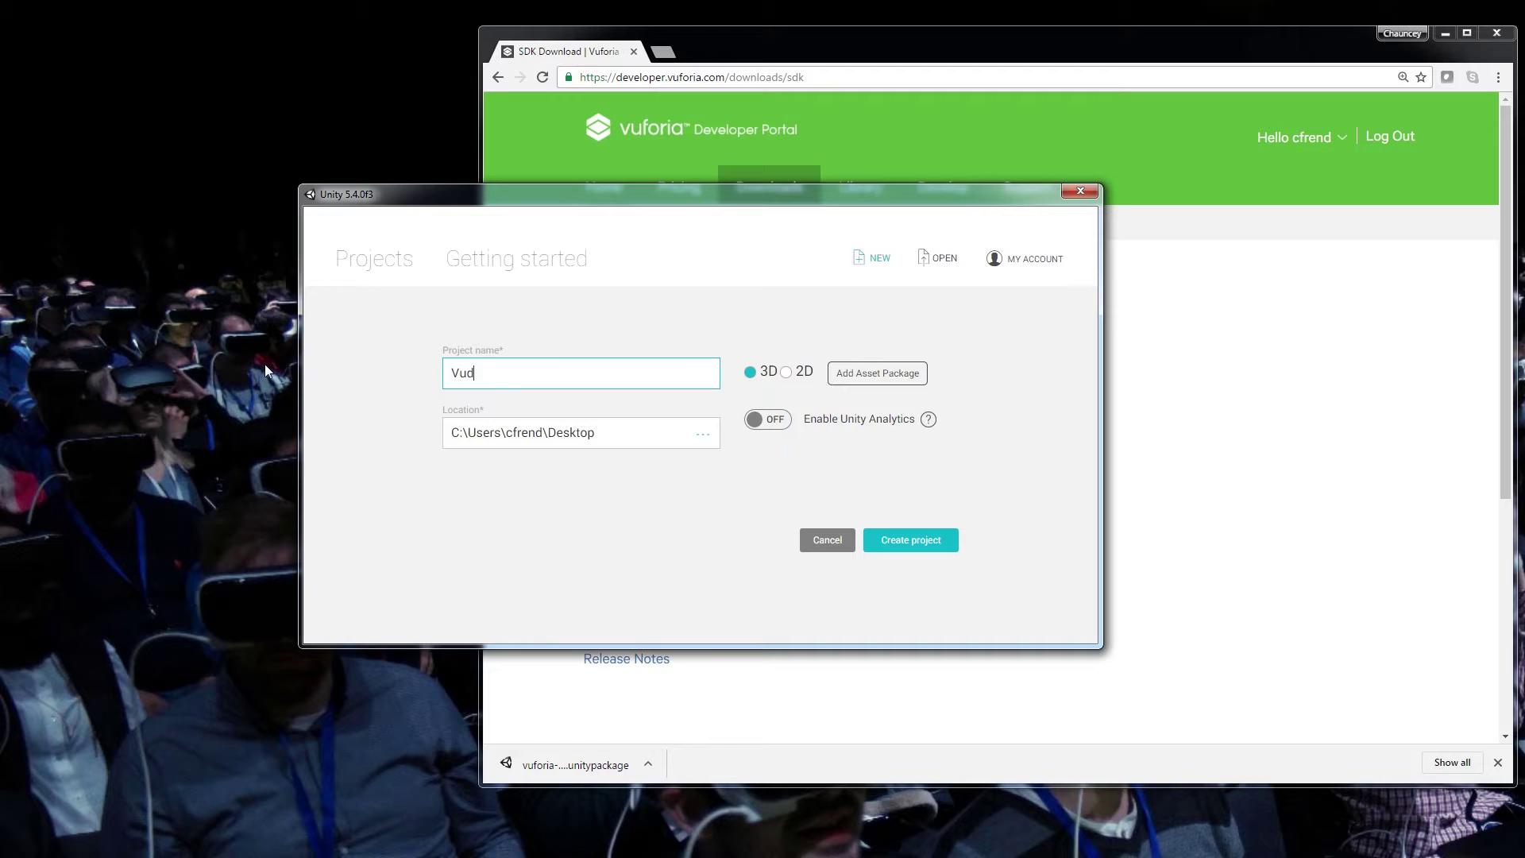
type("a_Basics")
left_click(703, 434)
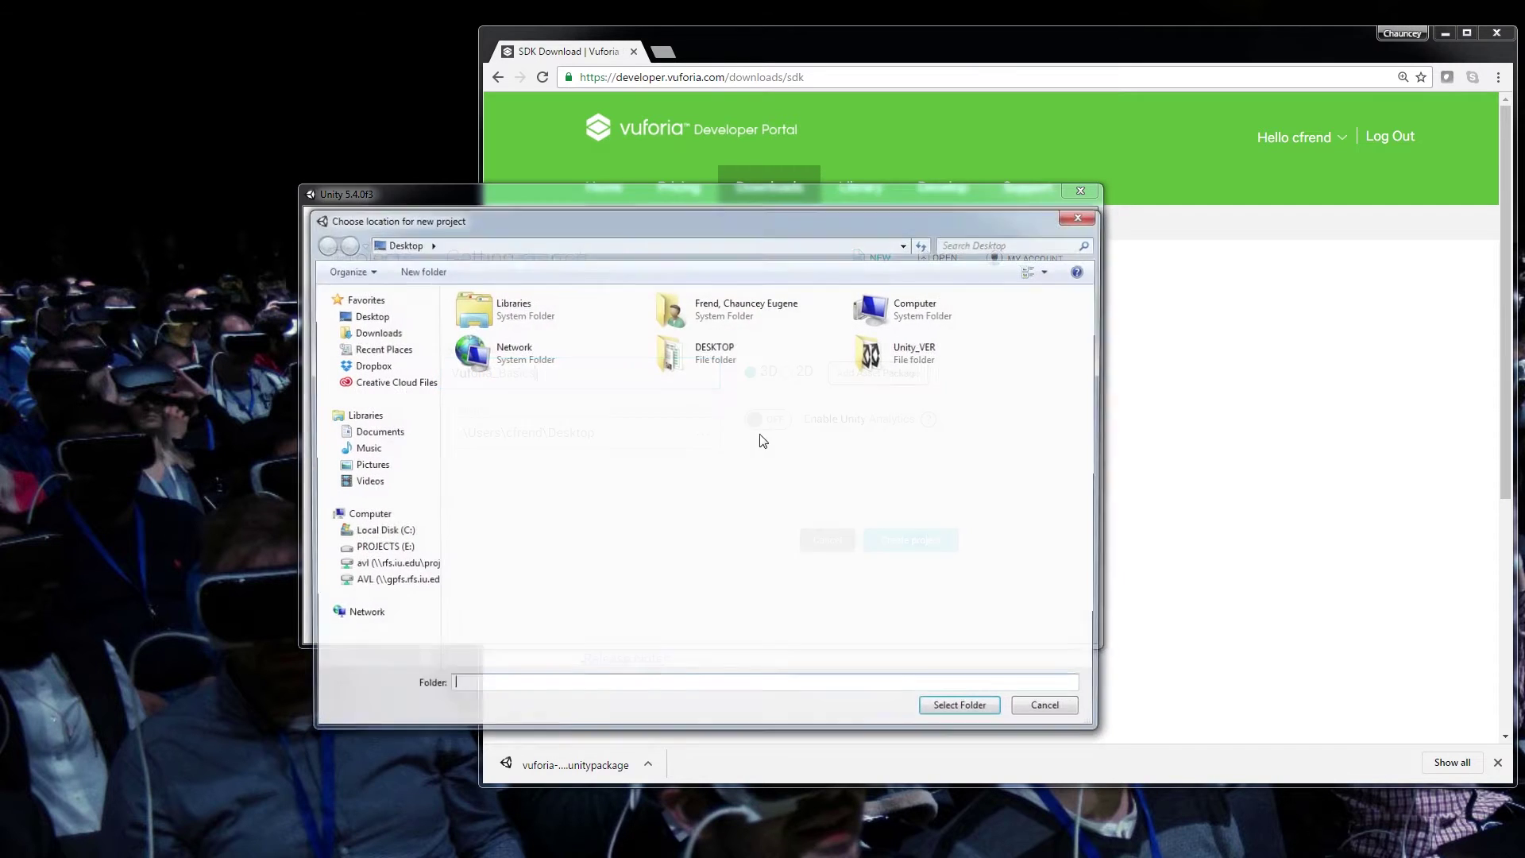
left_click(976, 710)
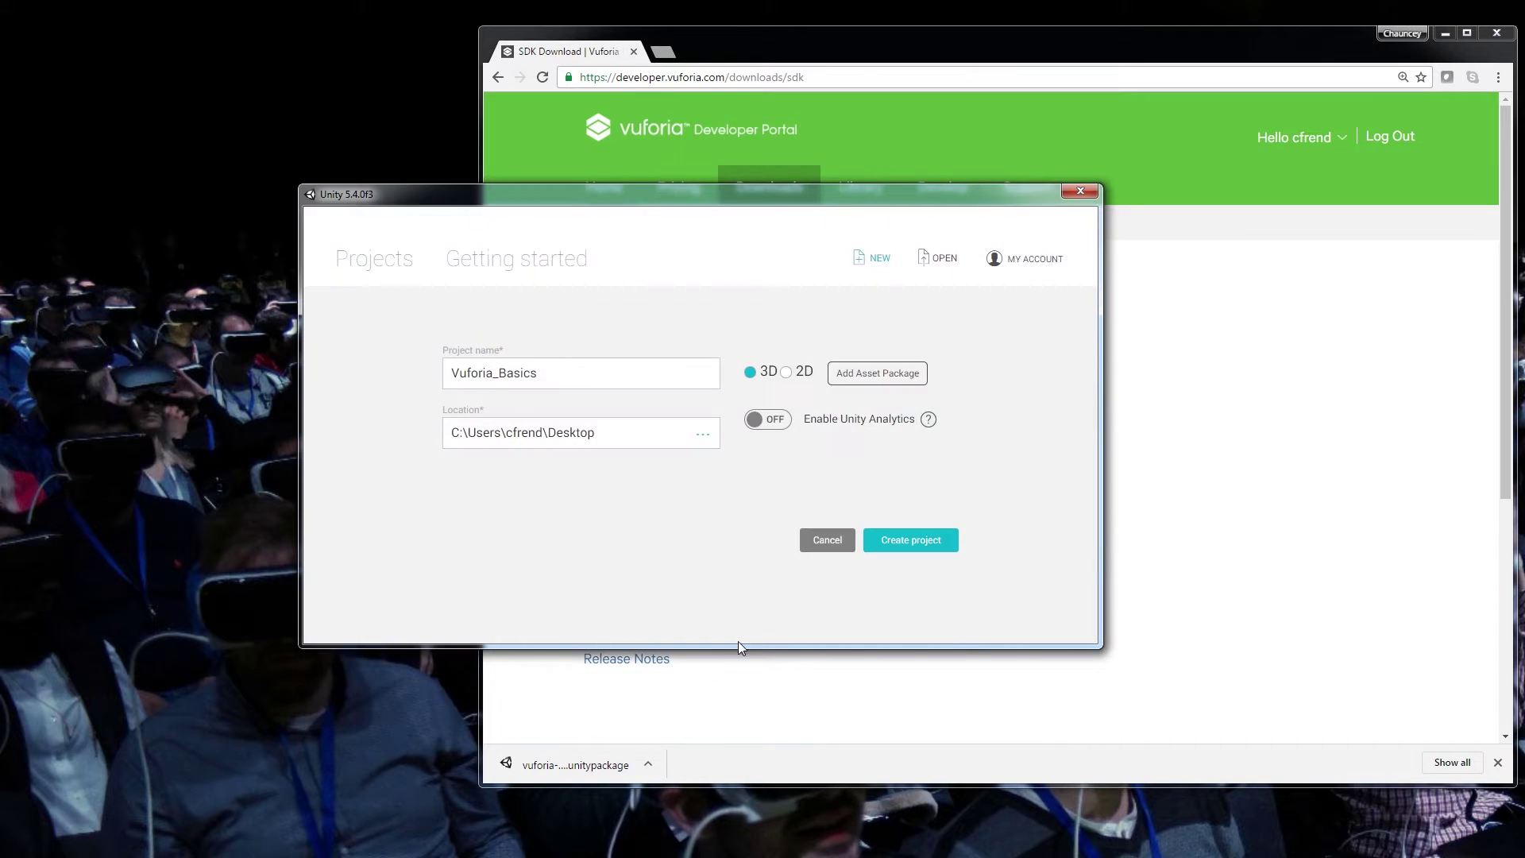
left_click(913, 538)
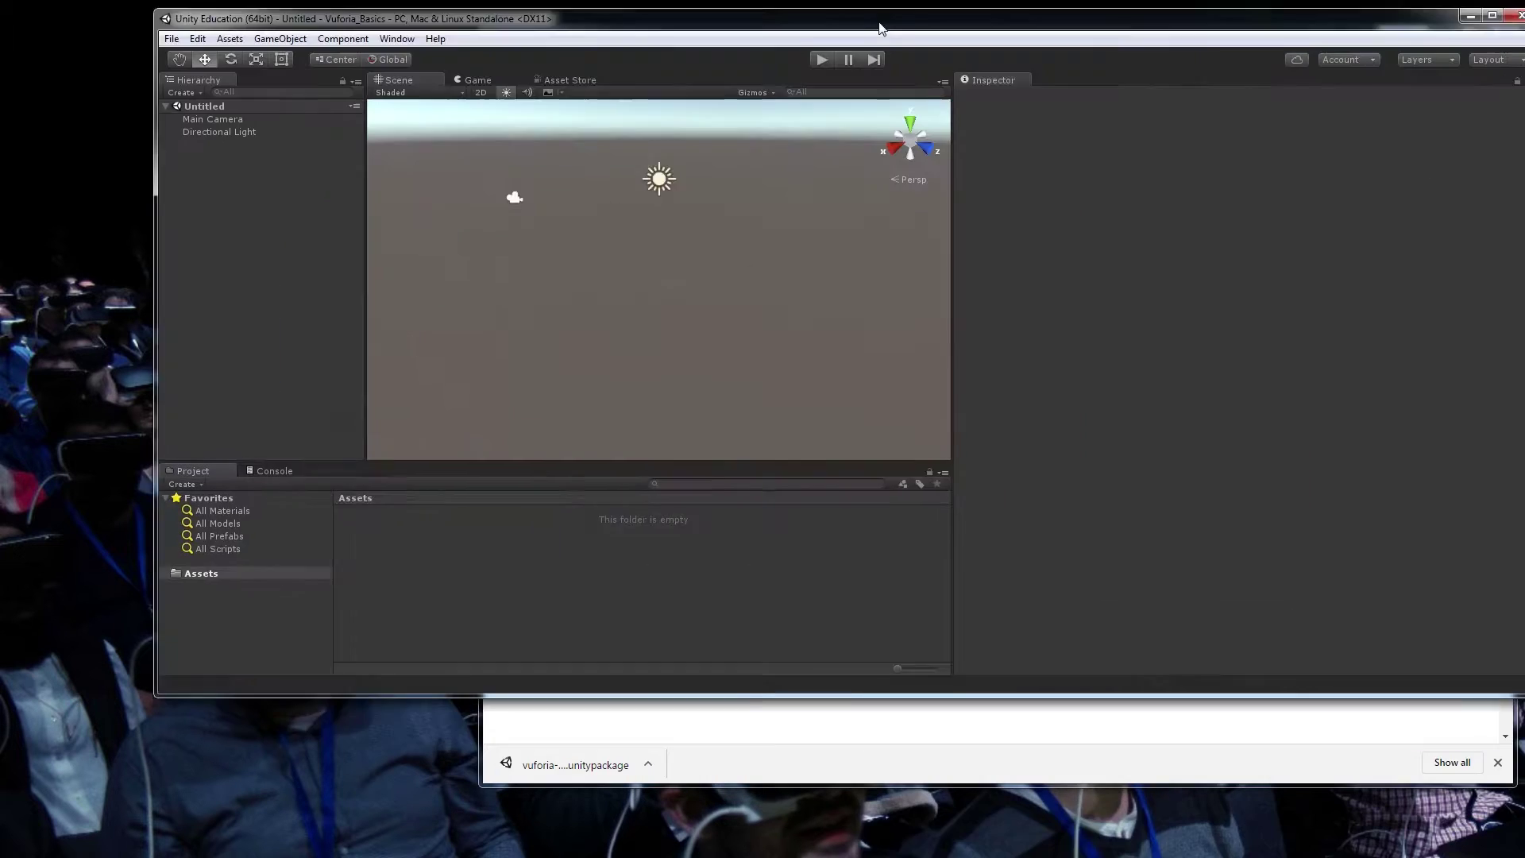
Step: Arrange the new Vuforia_Basics editor window on screen
left_click_drag(873, 24, 799, 117)
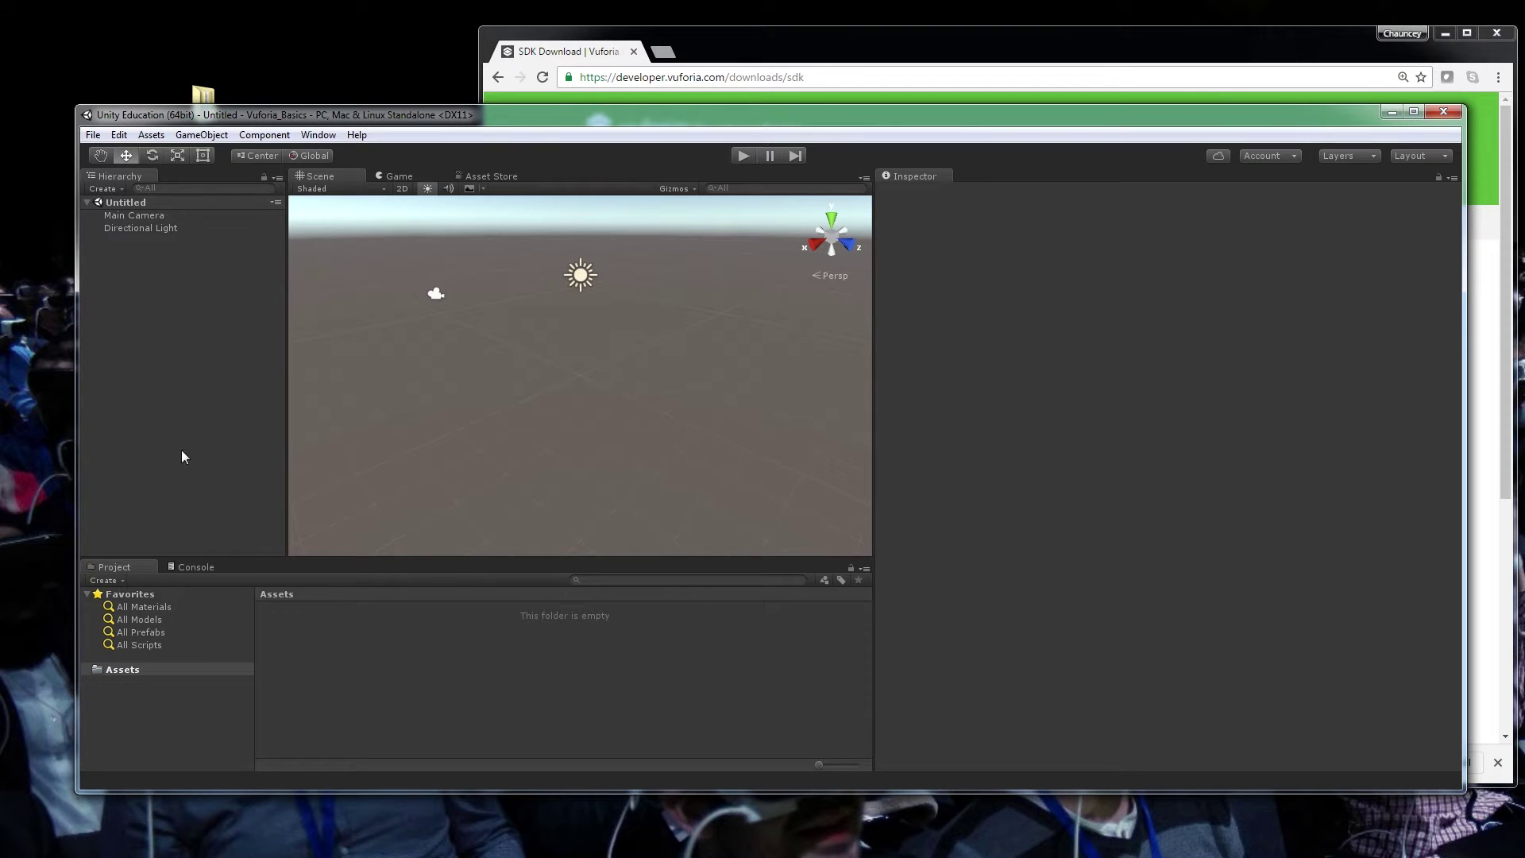
left_click(135, 671)
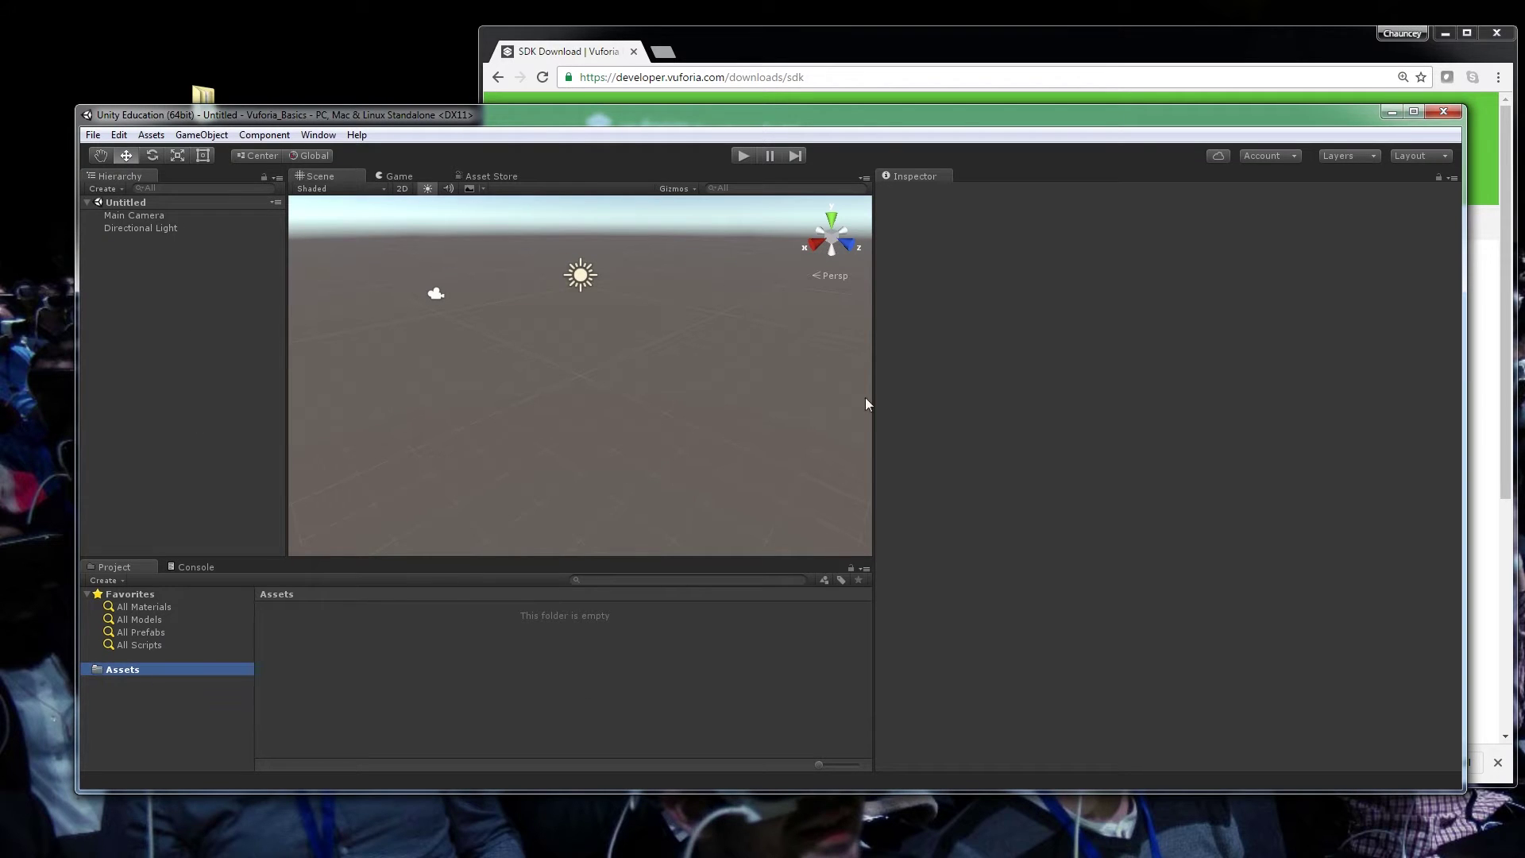
left_click(198, 279)
left_click_drag(307, 107, 312, 41)
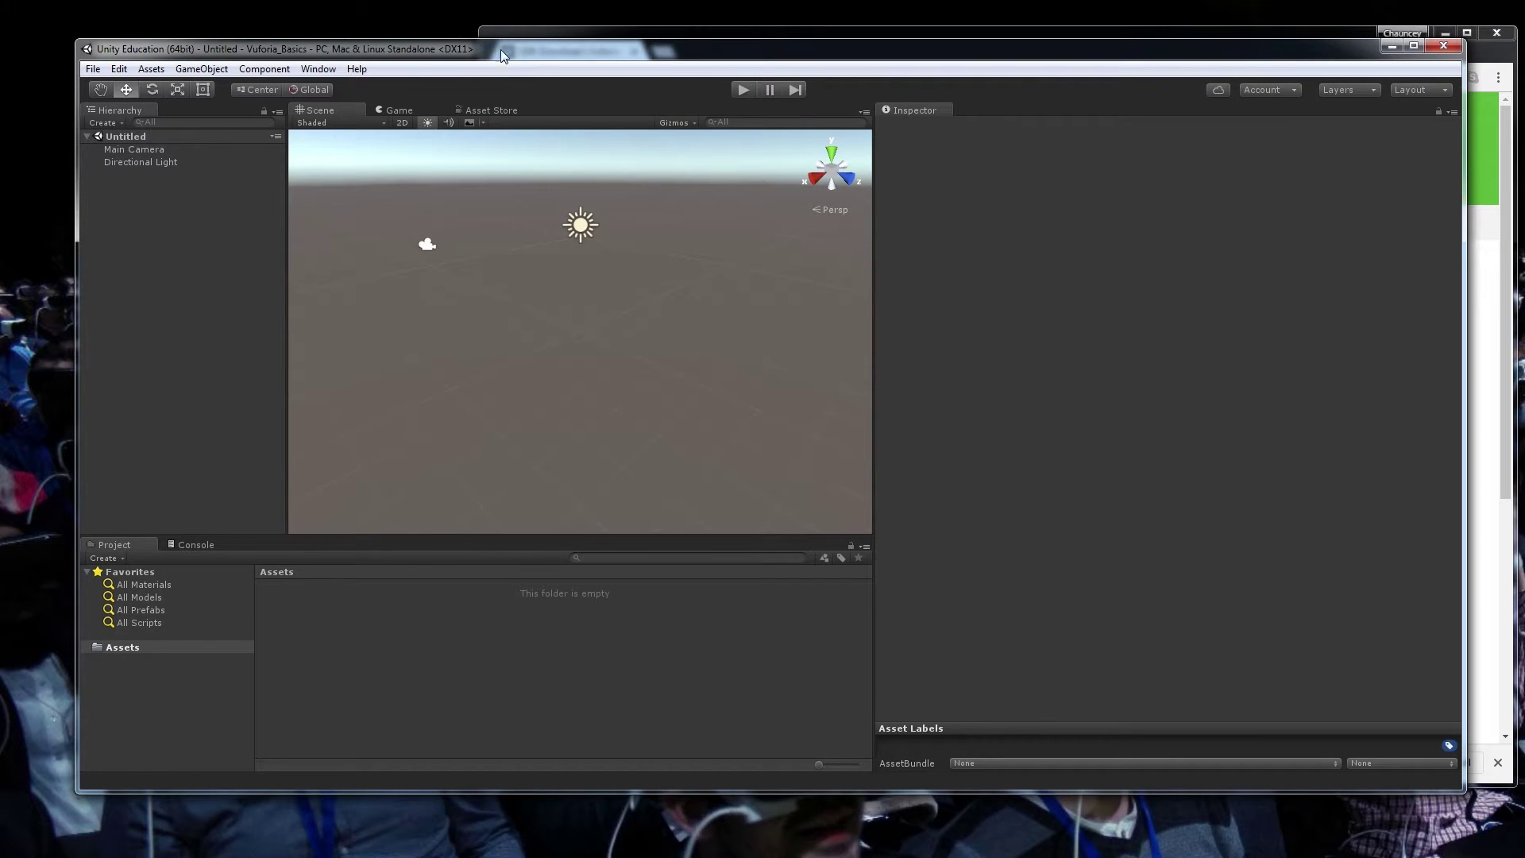
left_click_drag(501, 49, 496, 81)
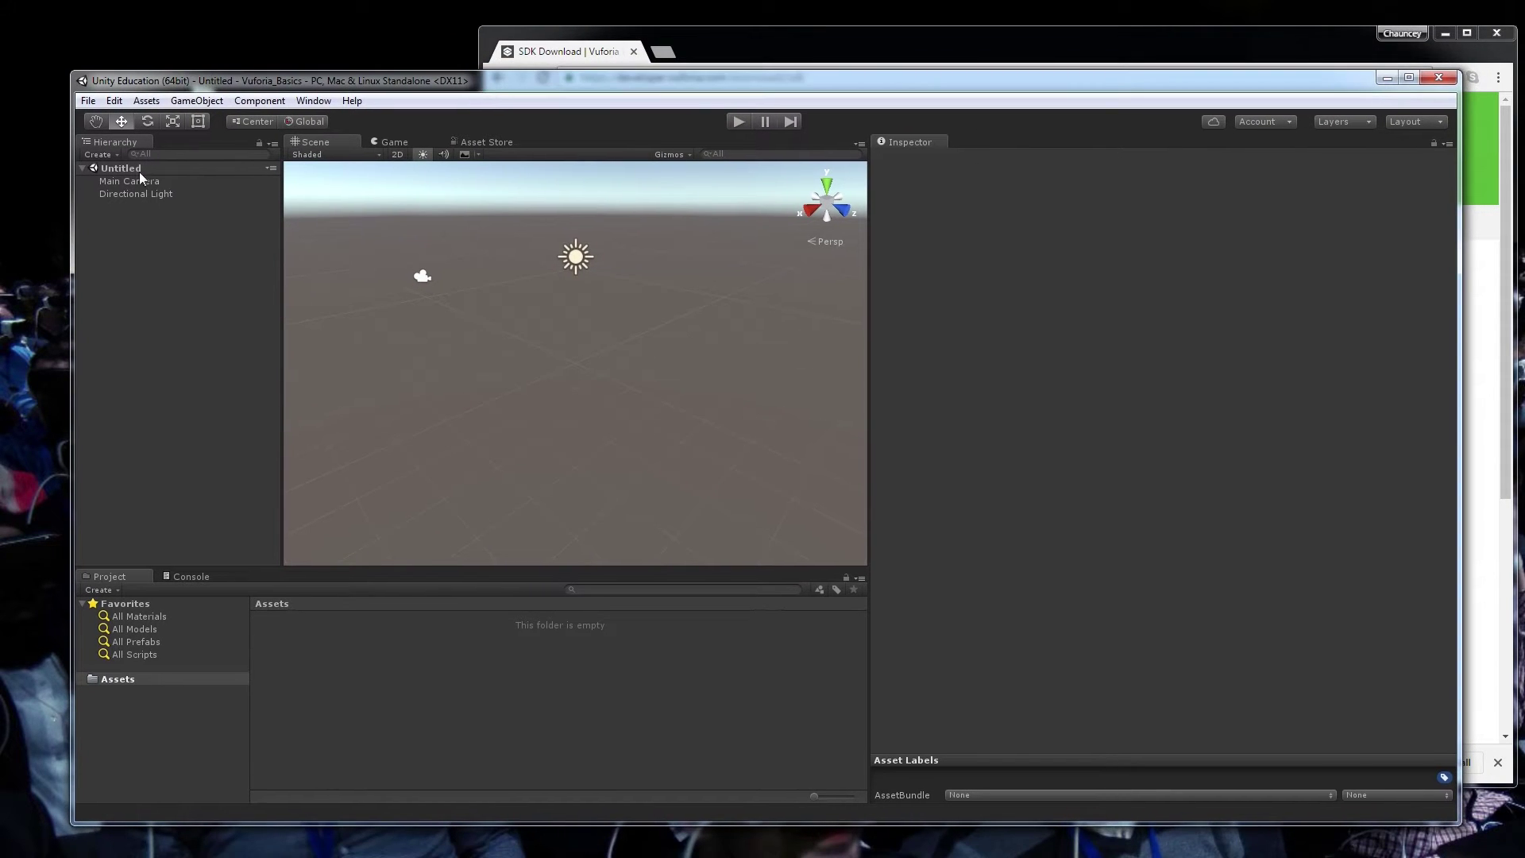
Step: Start saving the scene and create a Scenes folder inside Assets
left_click(88, 100)
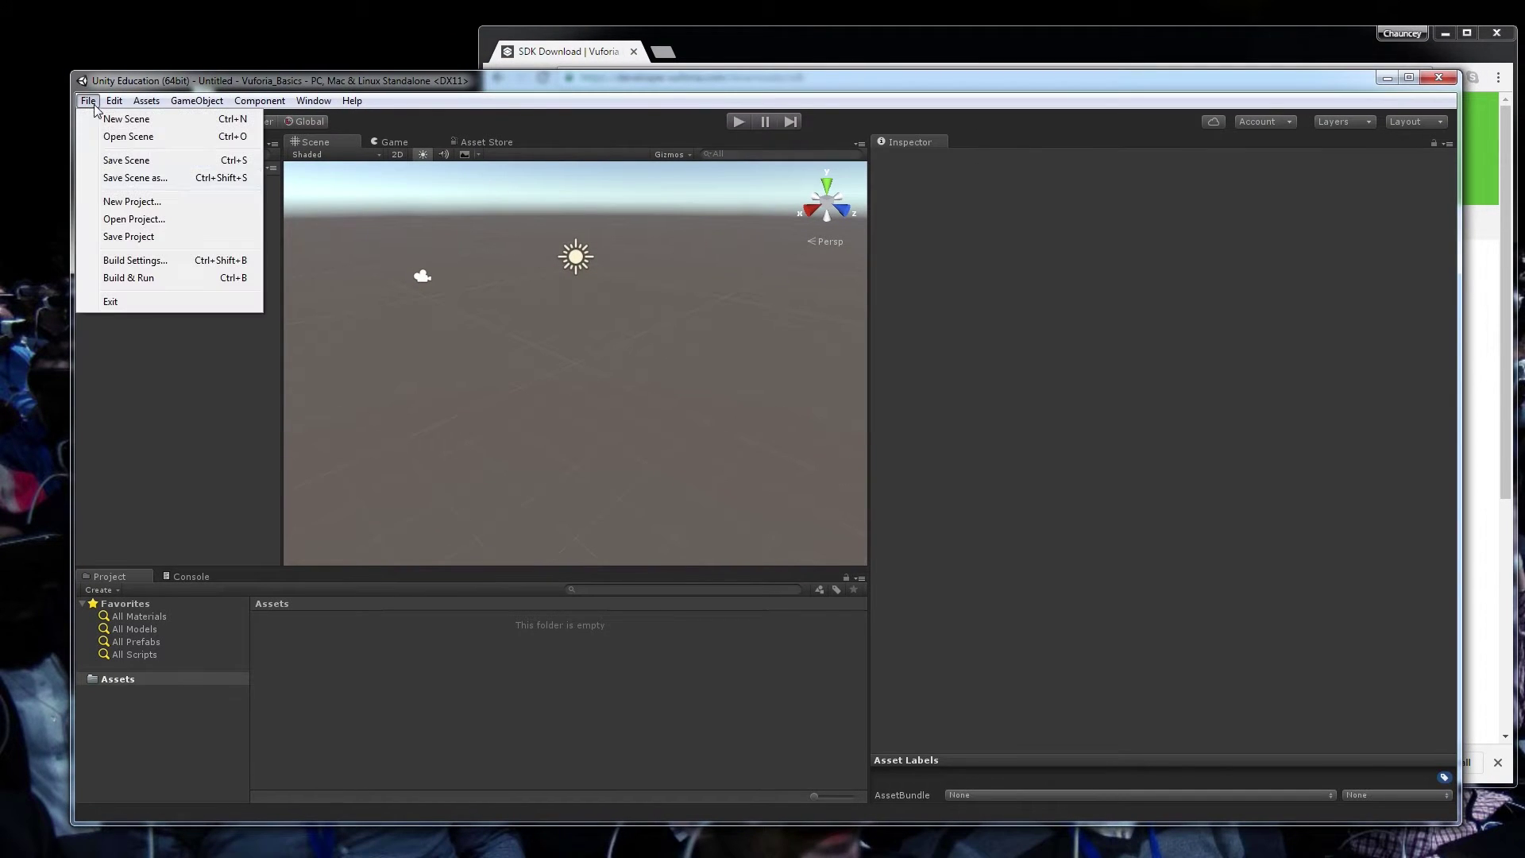
left_click(127, 161)
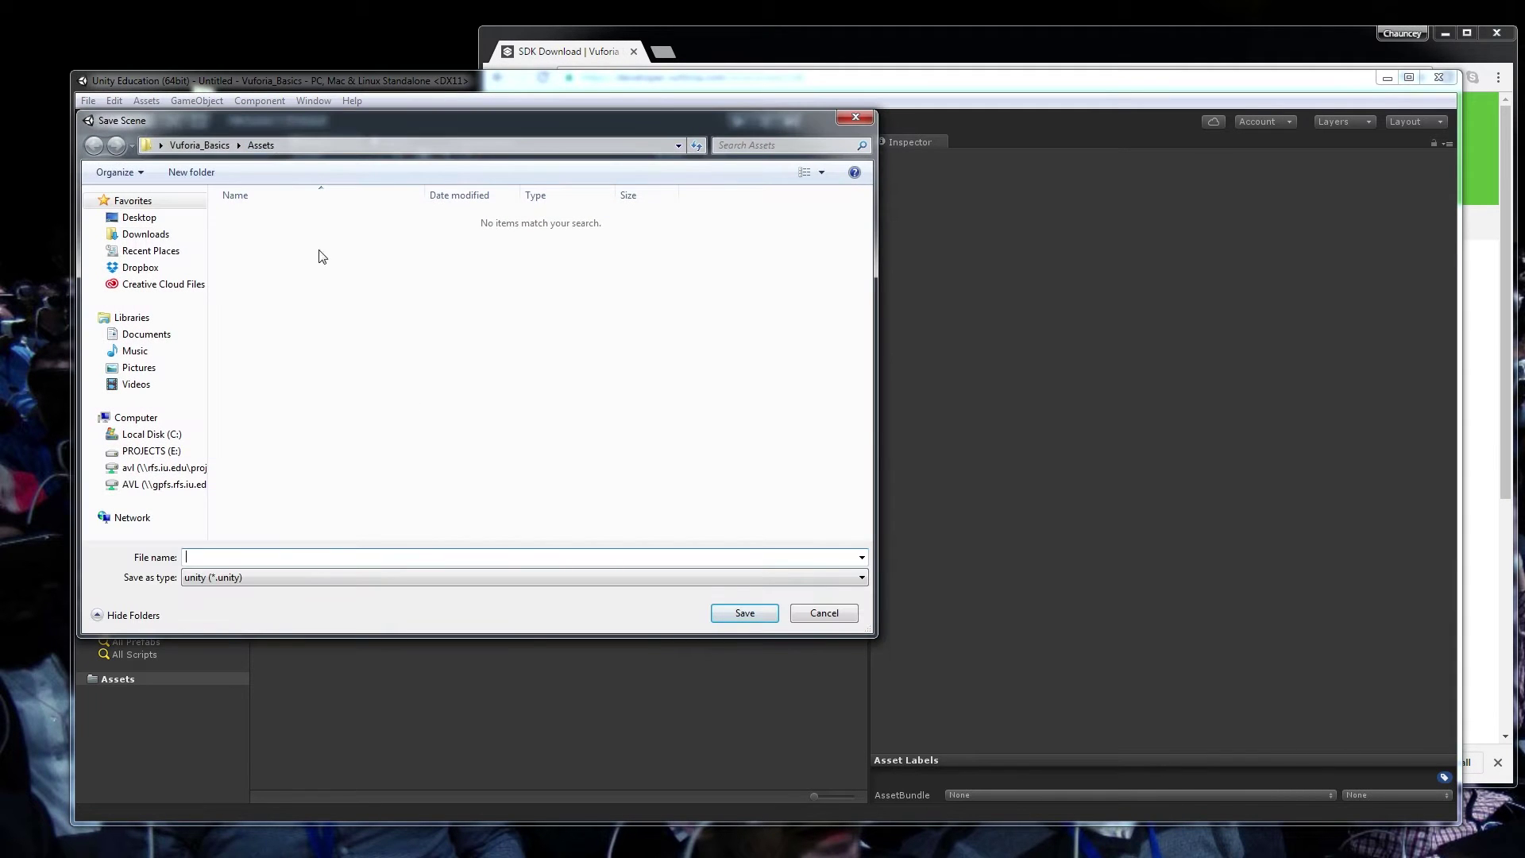
right_click(298, 257)
mouse_move(363, 433)
left_click(481, 433)
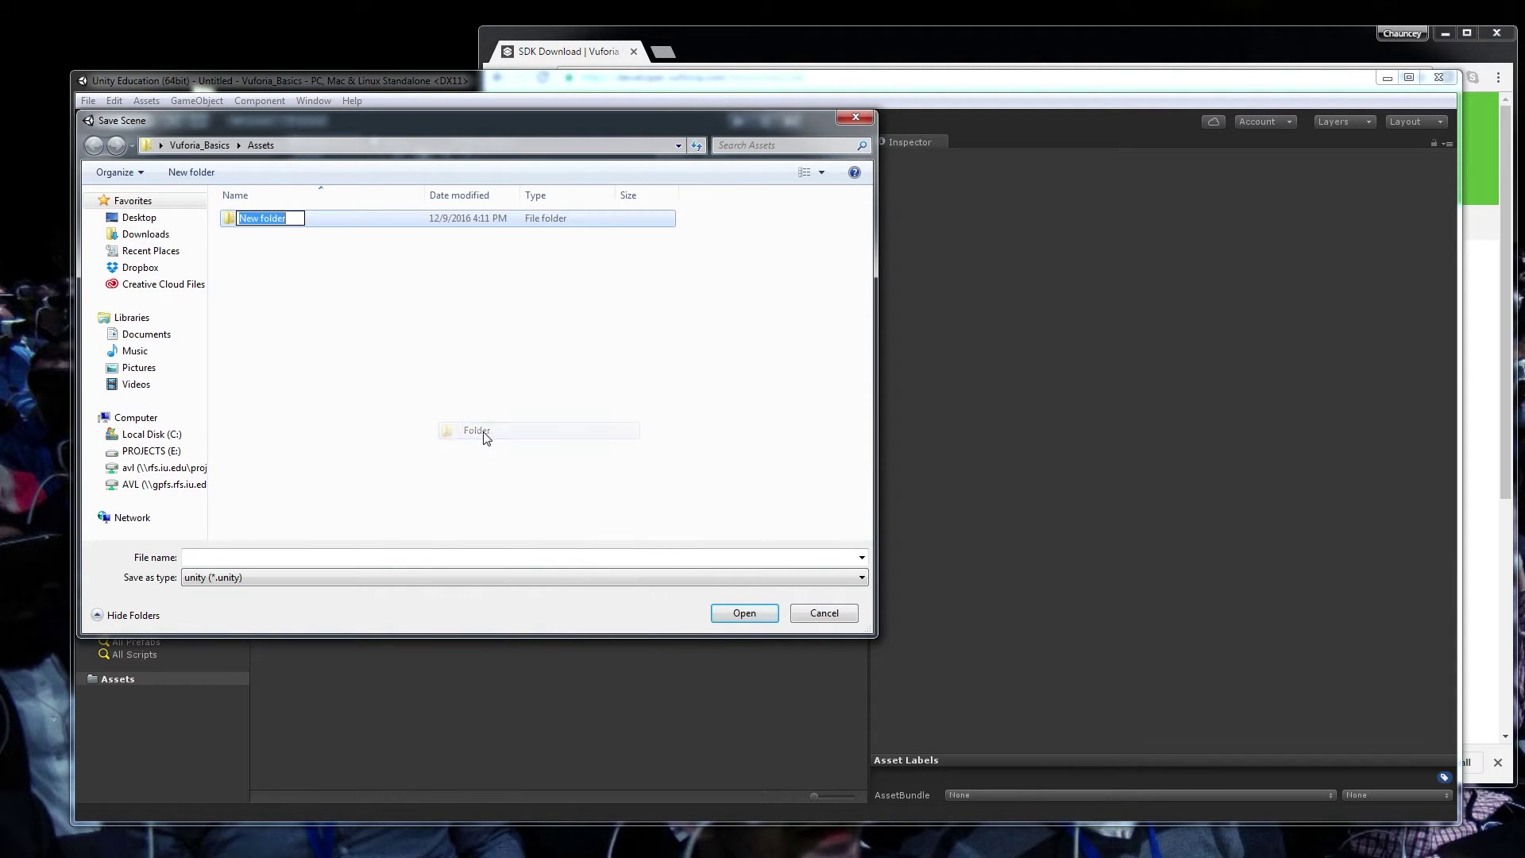
type("Scenes")
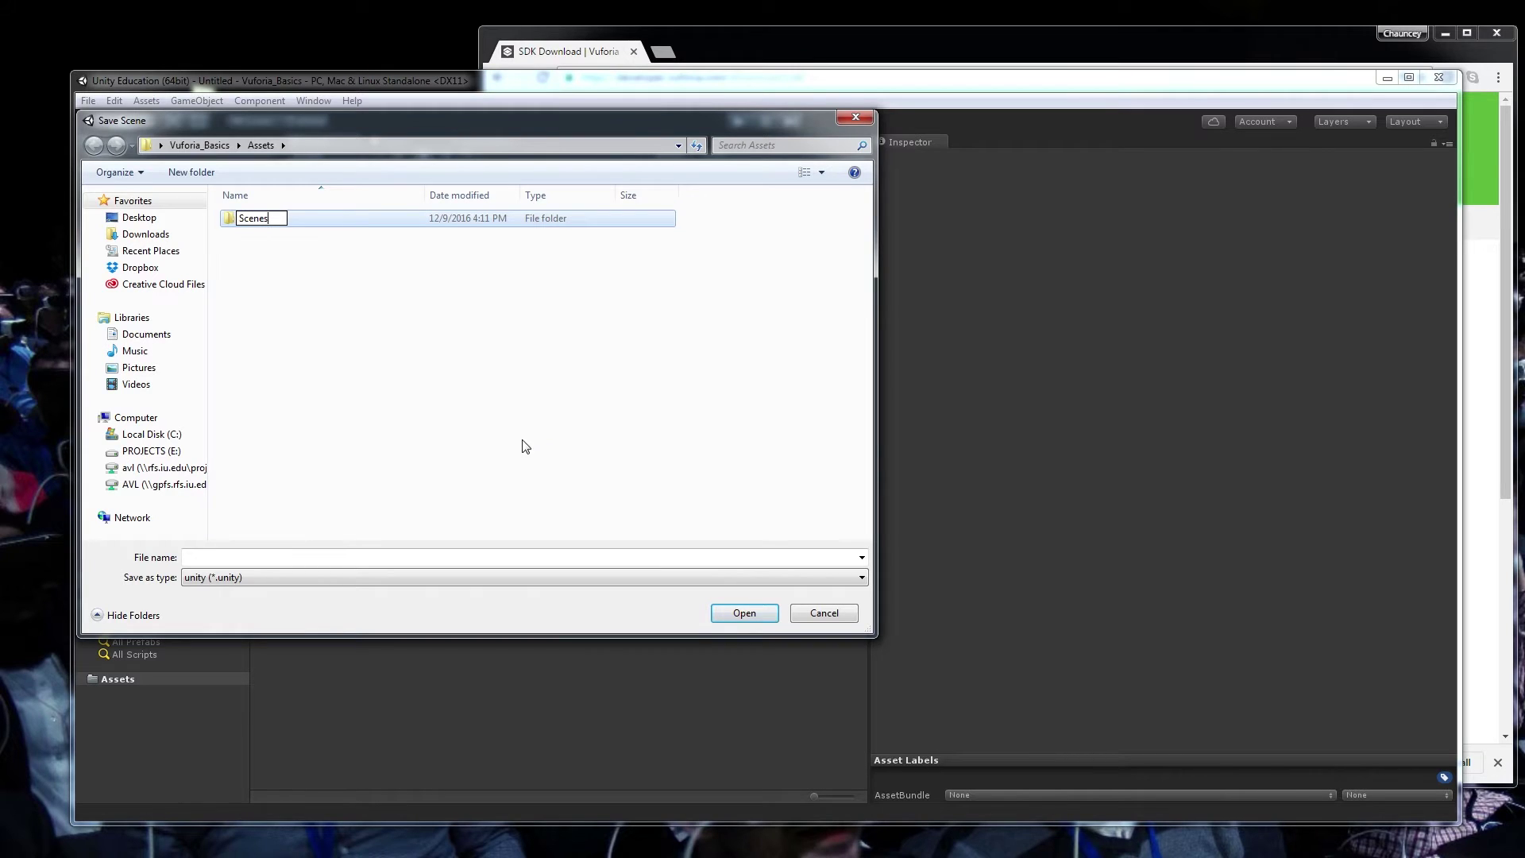
left_click(526, 447)
Step: Save the scene as 01.unity in the Scenes folder
double_click(262, 215)
left_click(263, 555)
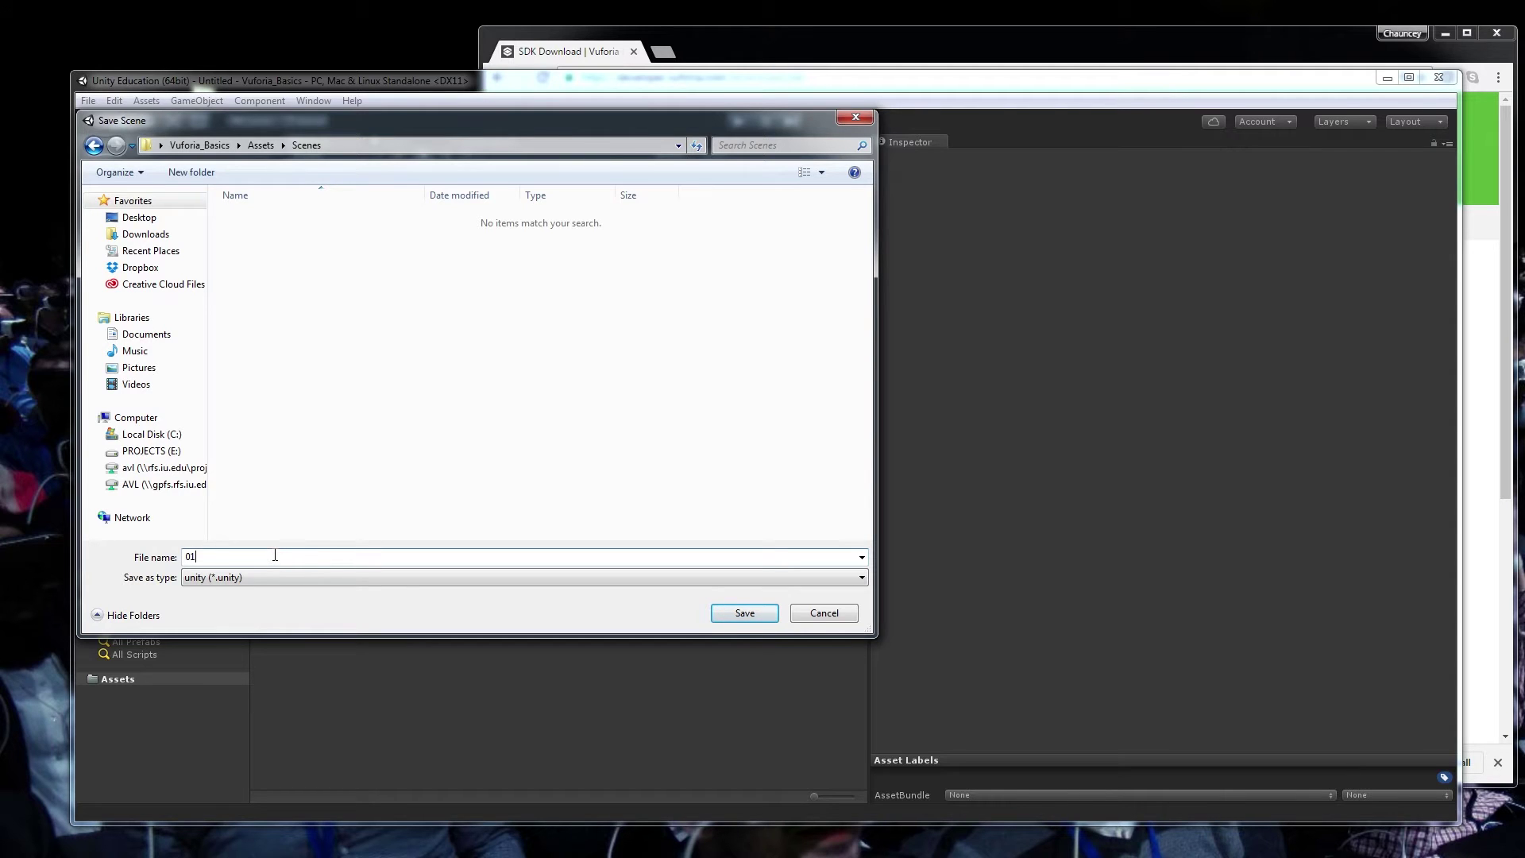
type("01")
key("Return")
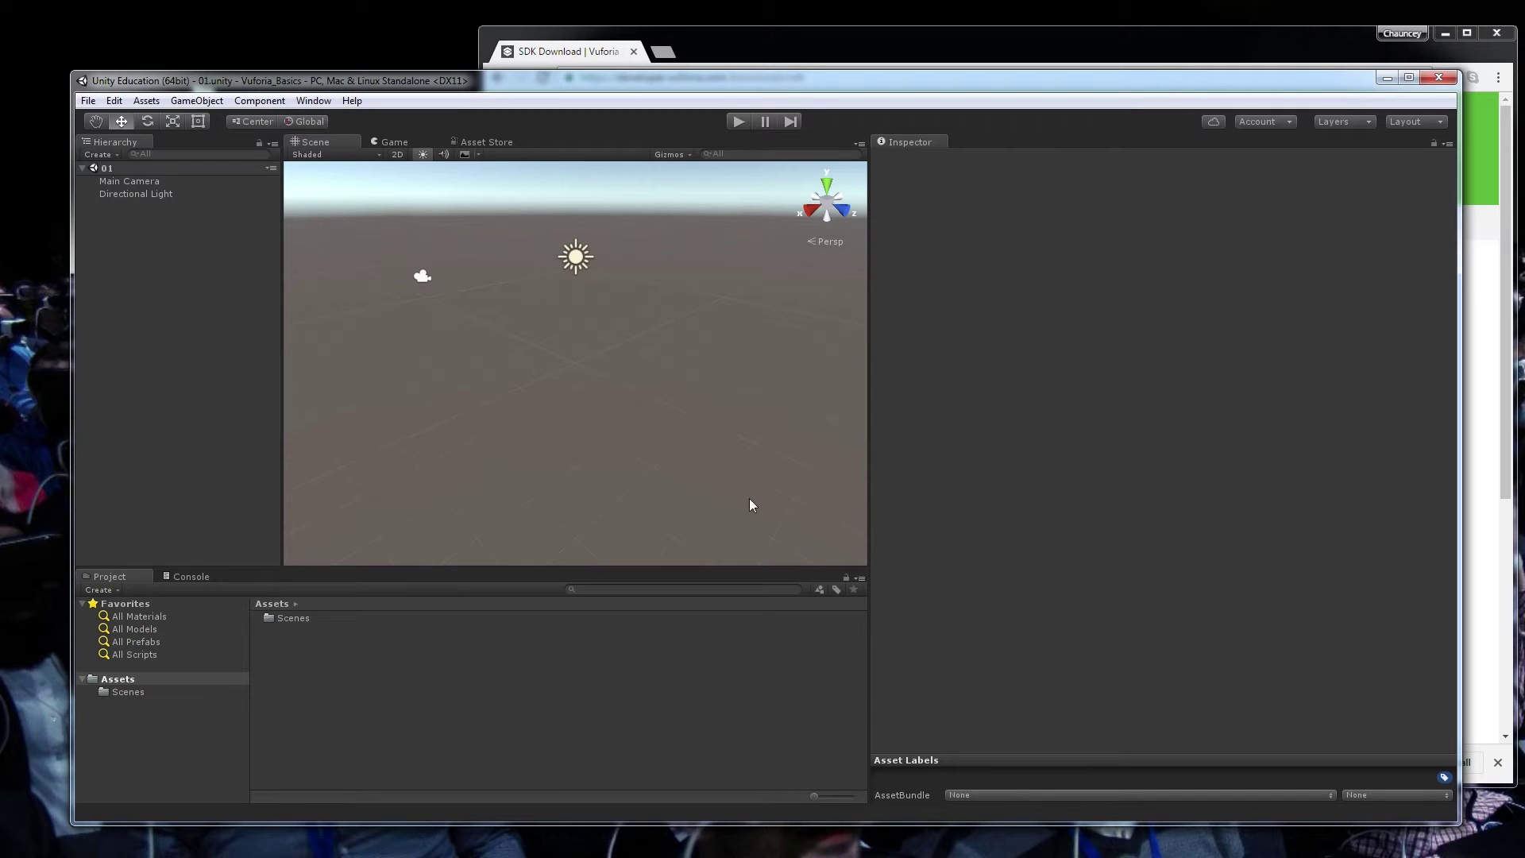
left_click_drag(513, 89, 501, 81)
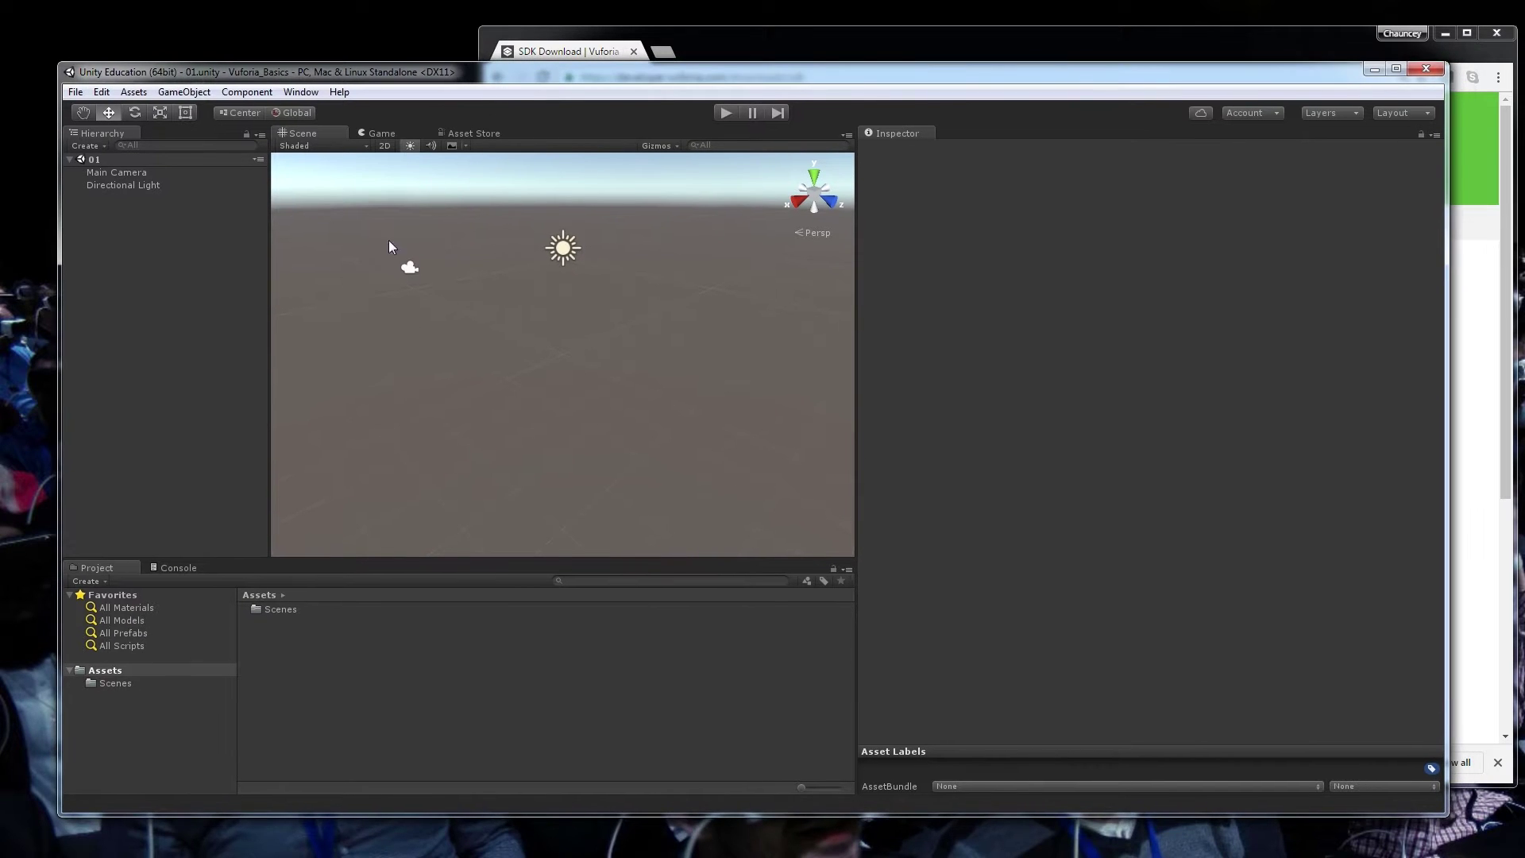
left_click(743, 46)
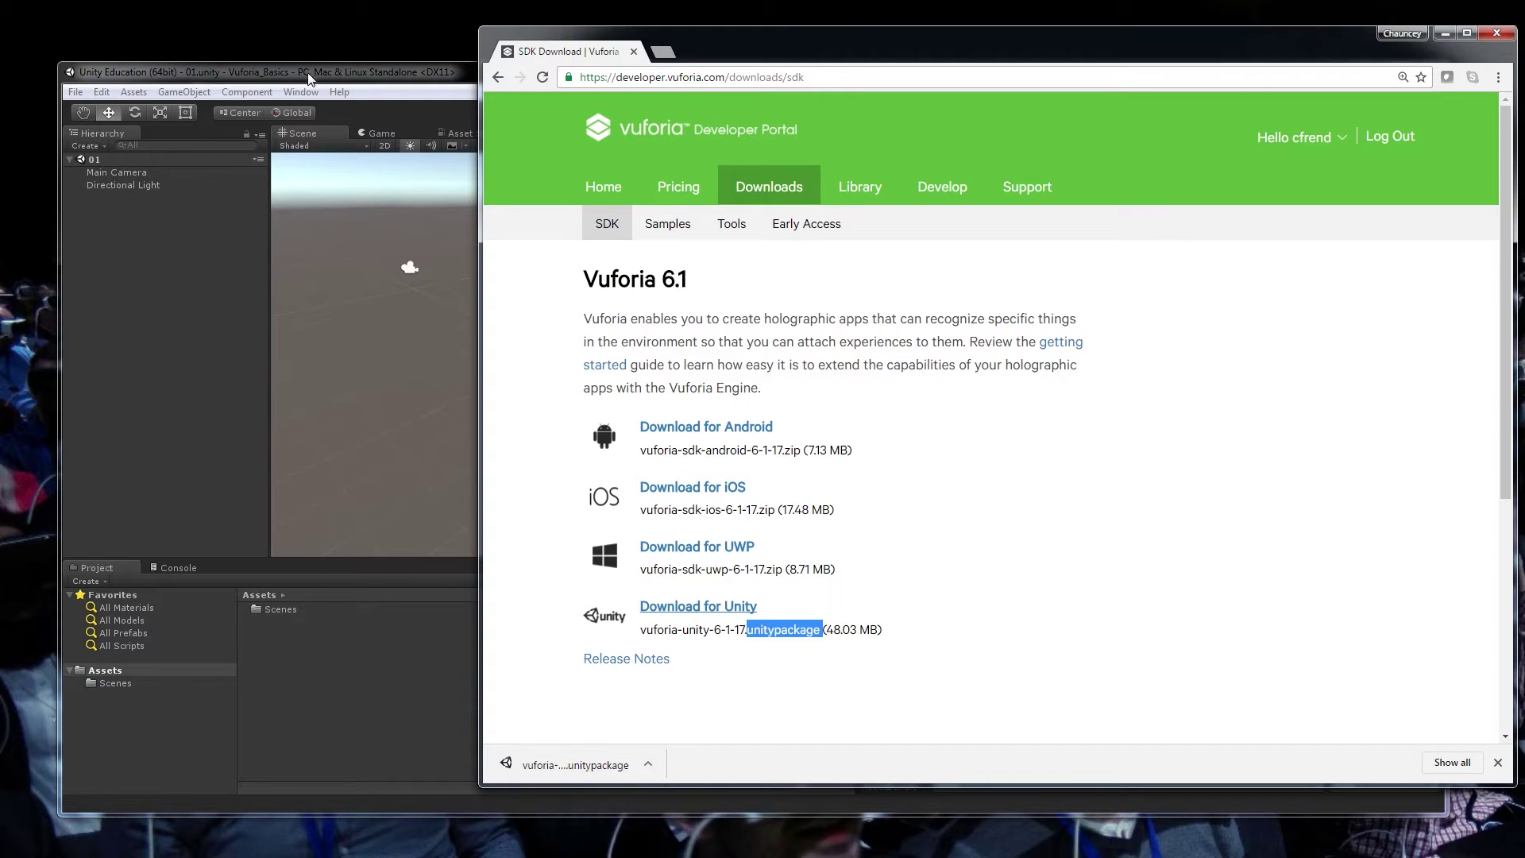
Step: Arrange the Unity, browser and Explorer windows and open the project's Assets folder
left_click_drag(313, 61, 314, 292)
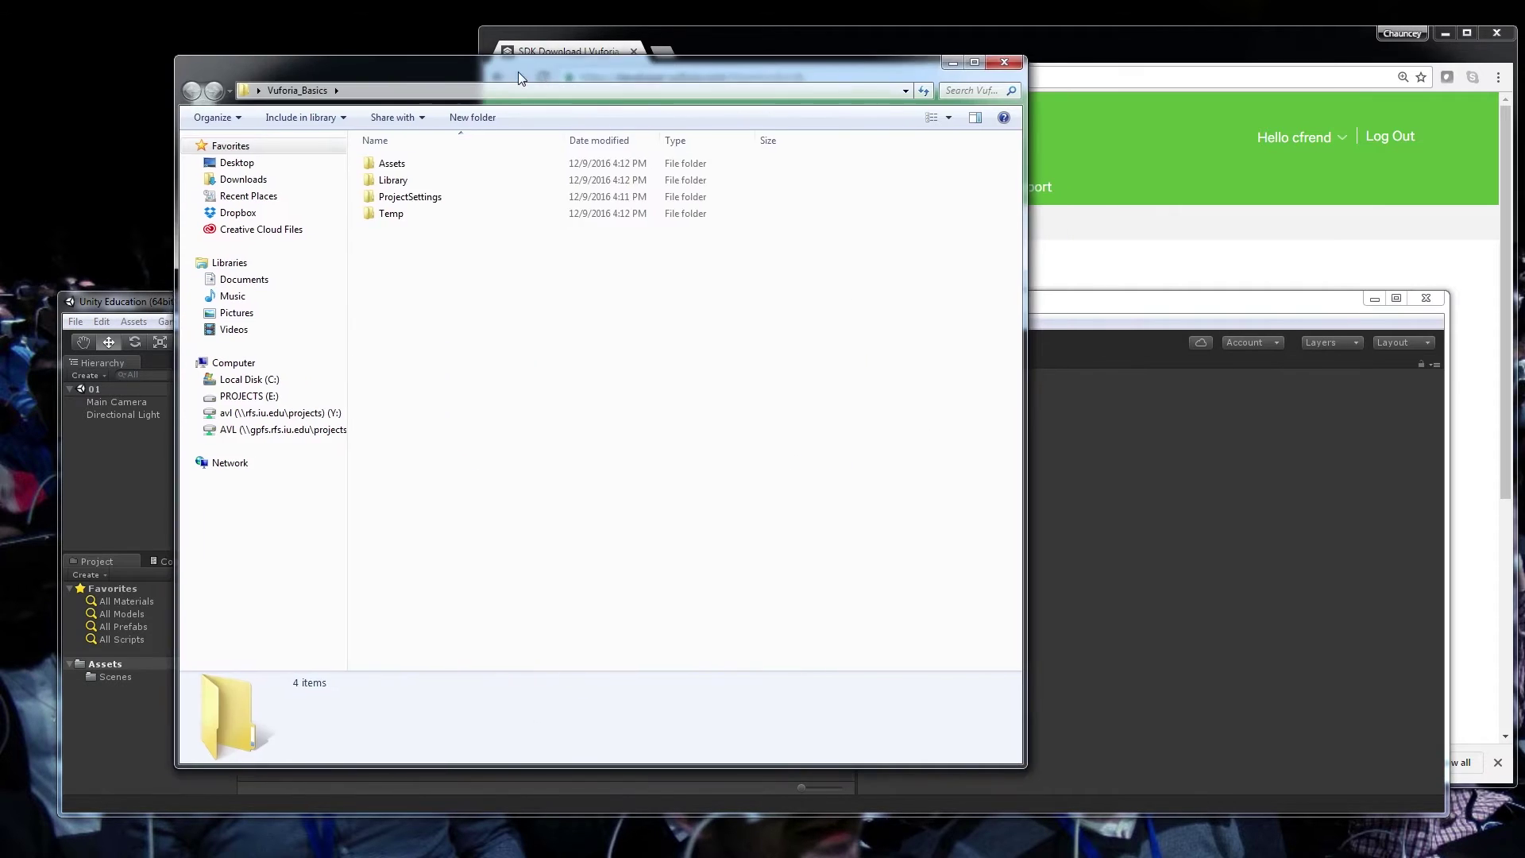
left_click_drag(518, 72, 420, 65)
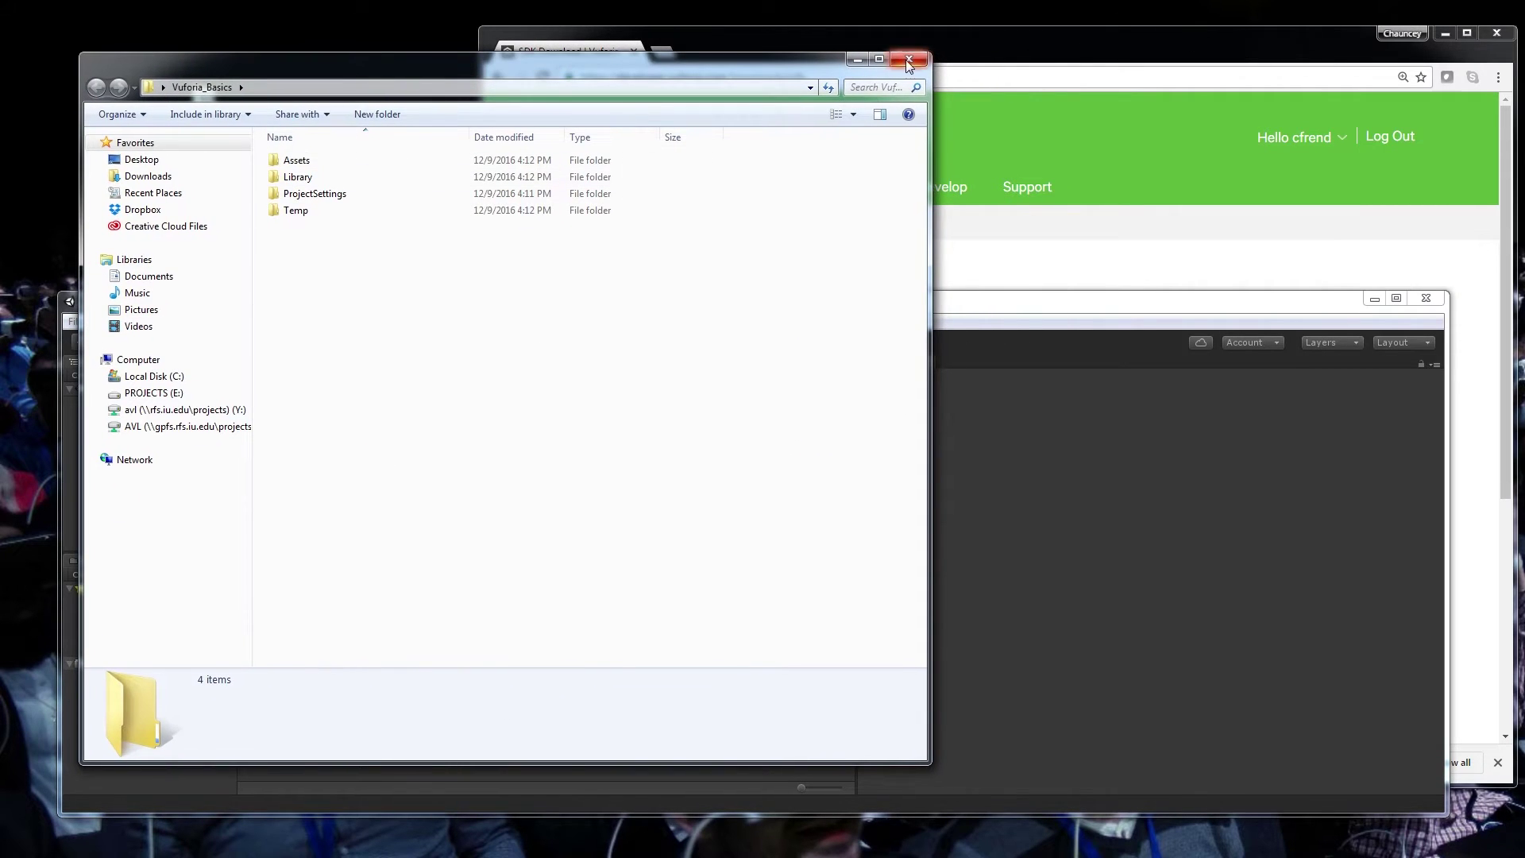
left_click(1077, 57)
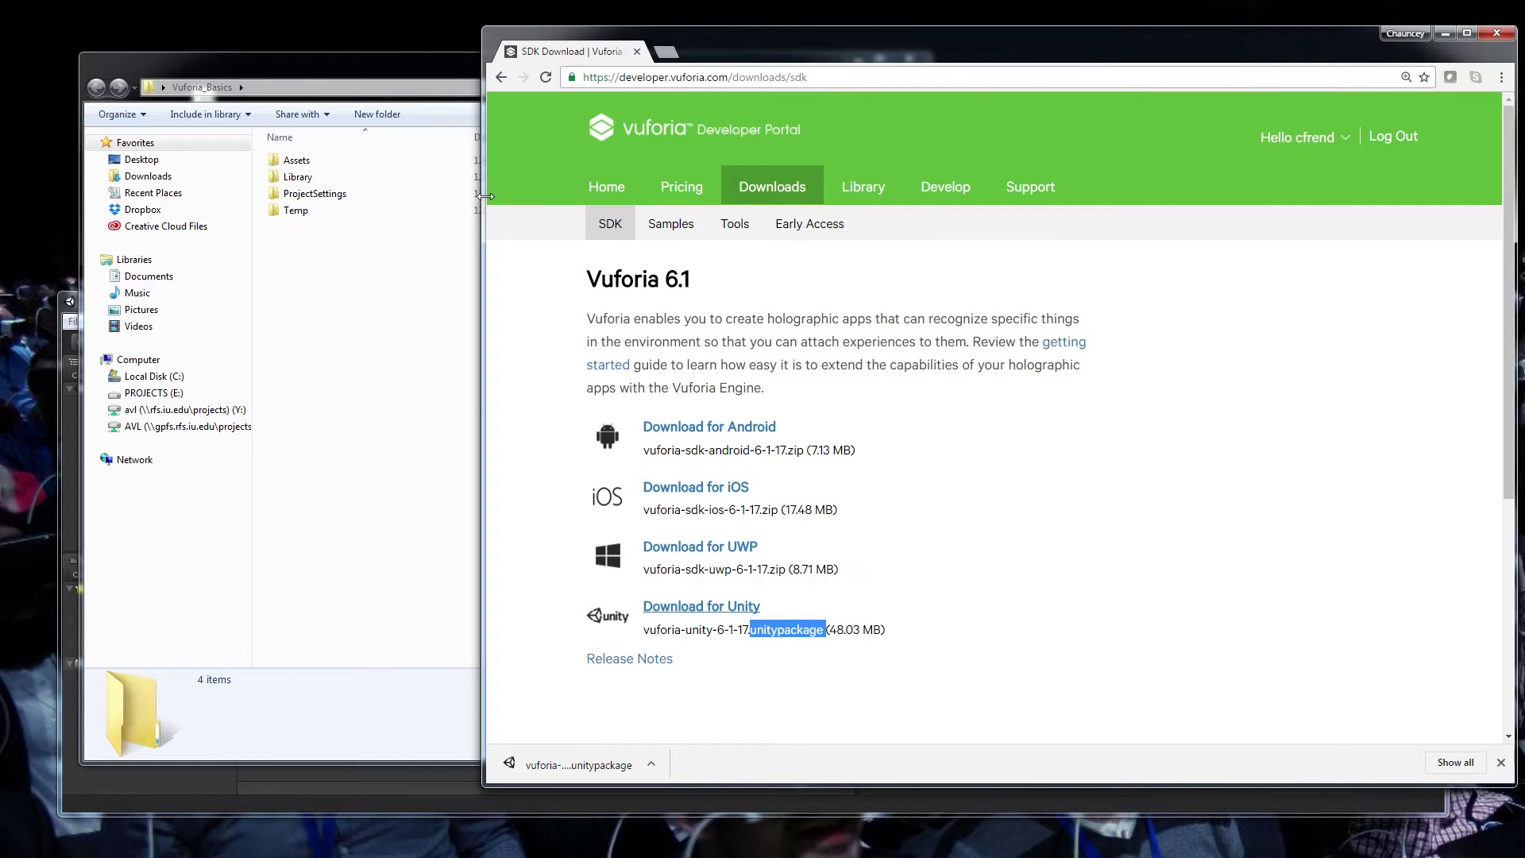
left_click_drag(479, 198, 804, 198)
left_click(385, 283)
left_click(296, 160)
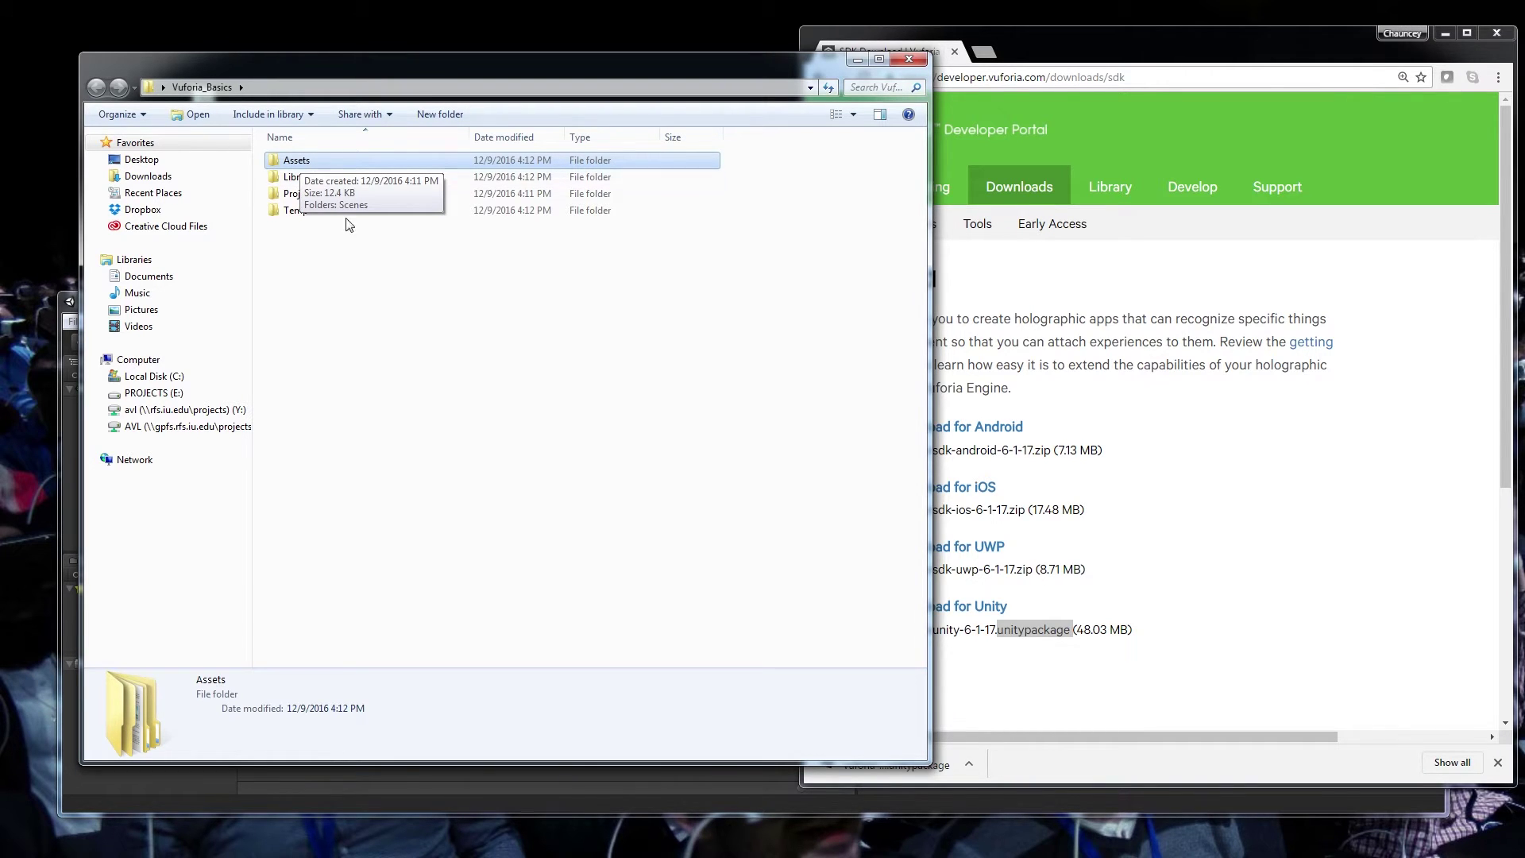
left_click(559, 799)
double_click(298, 161)
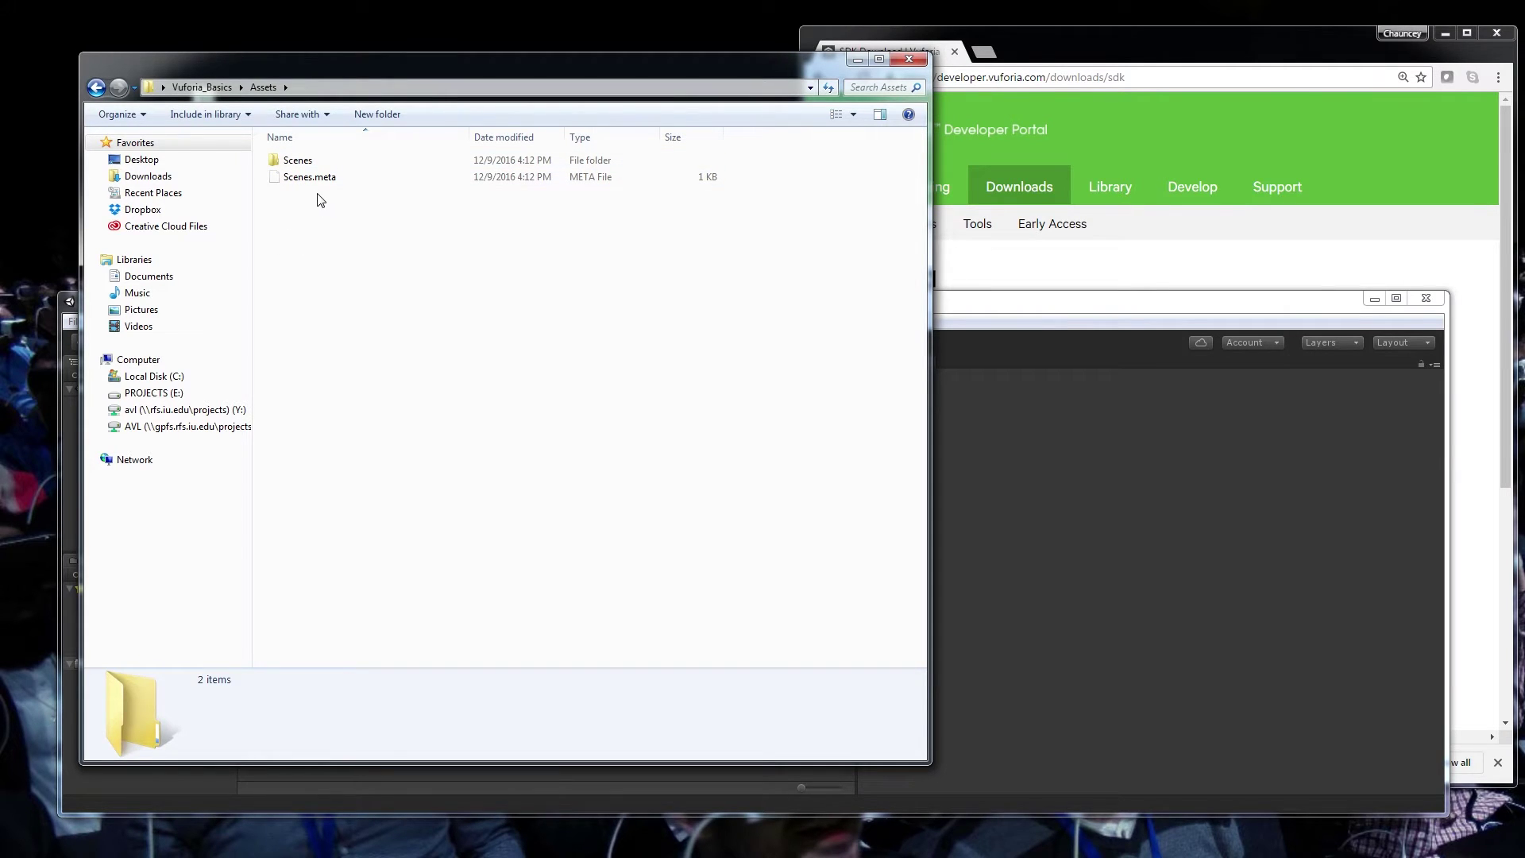
Step: Copy the downloaded vuforia-unity-6-1-17 unitypackage into the Vuforia_Basics folder
left_click(218, 88)
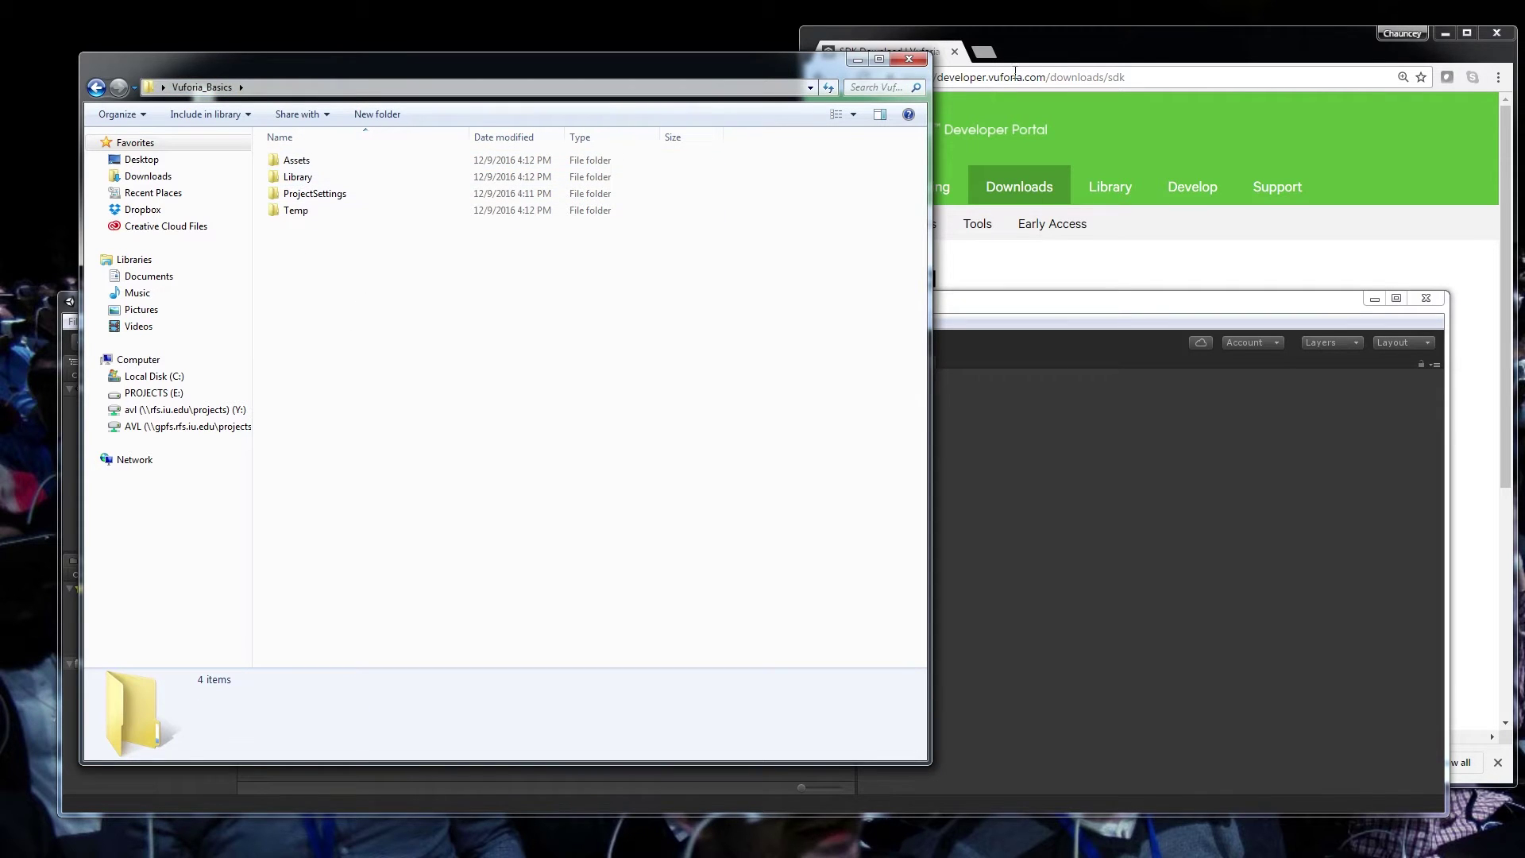
left_click(1076, 62)
left_click_drag(889, 764, 397, 333)
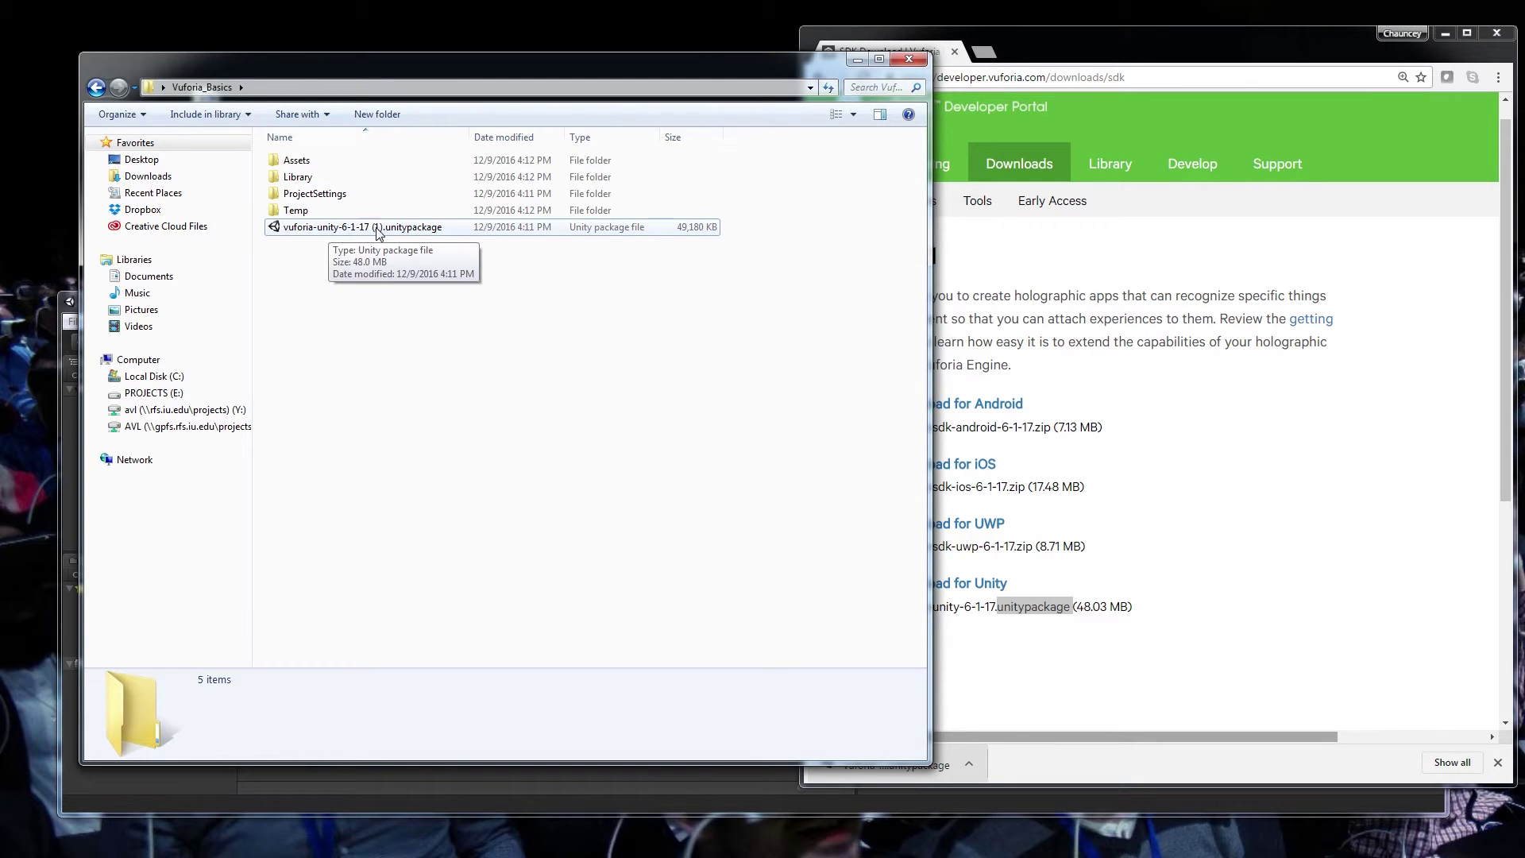
left_click(507, 809)
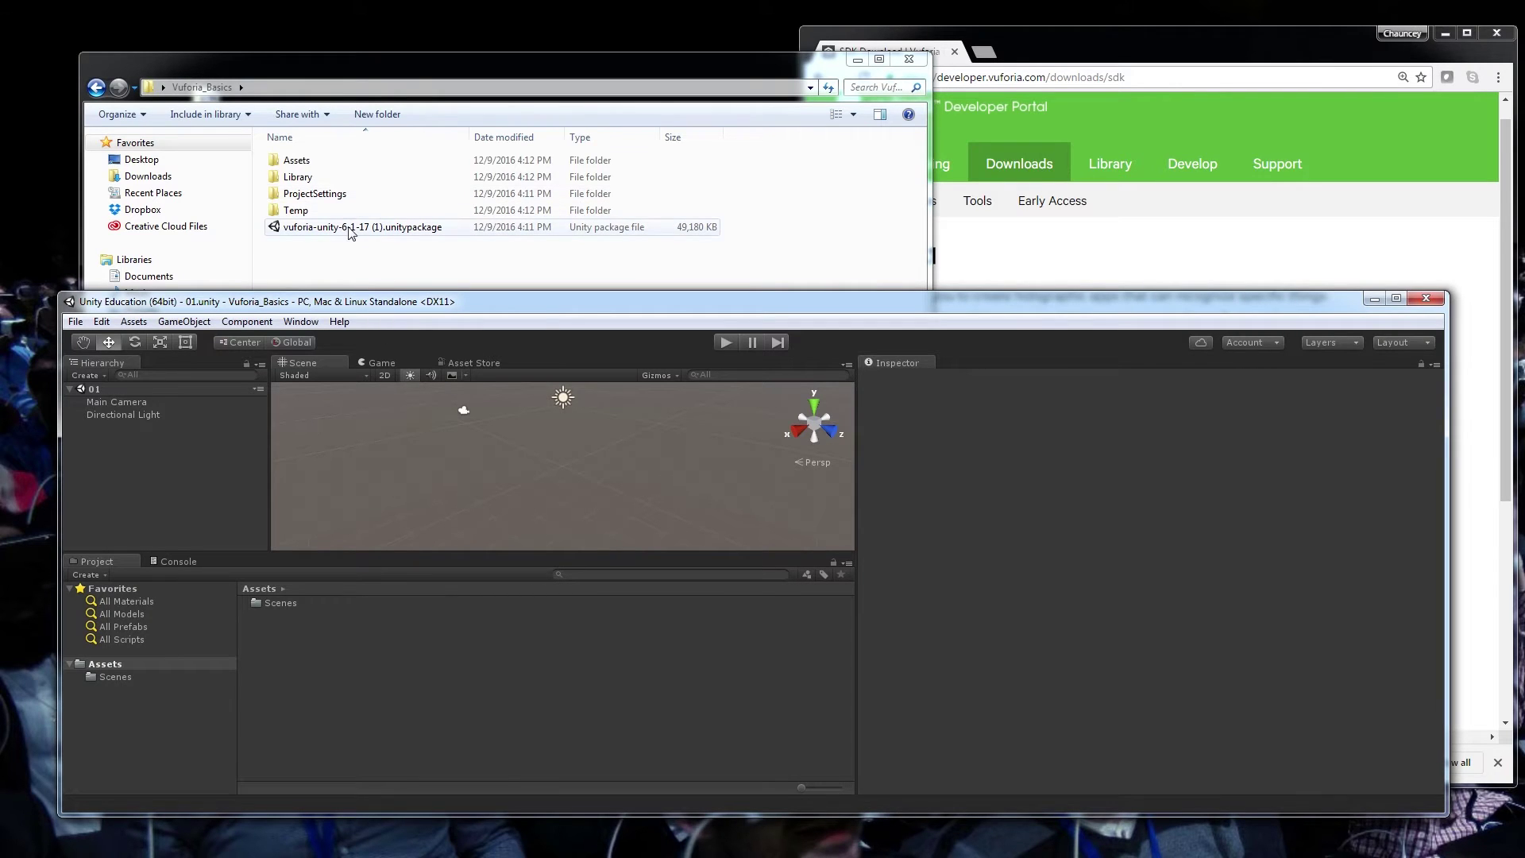
Step: Enlarge Unity and pick vuforia-unity-6-1-17 (1).unitypackage as a custom package to import
left_click_drag(464, 290, 463, 246)
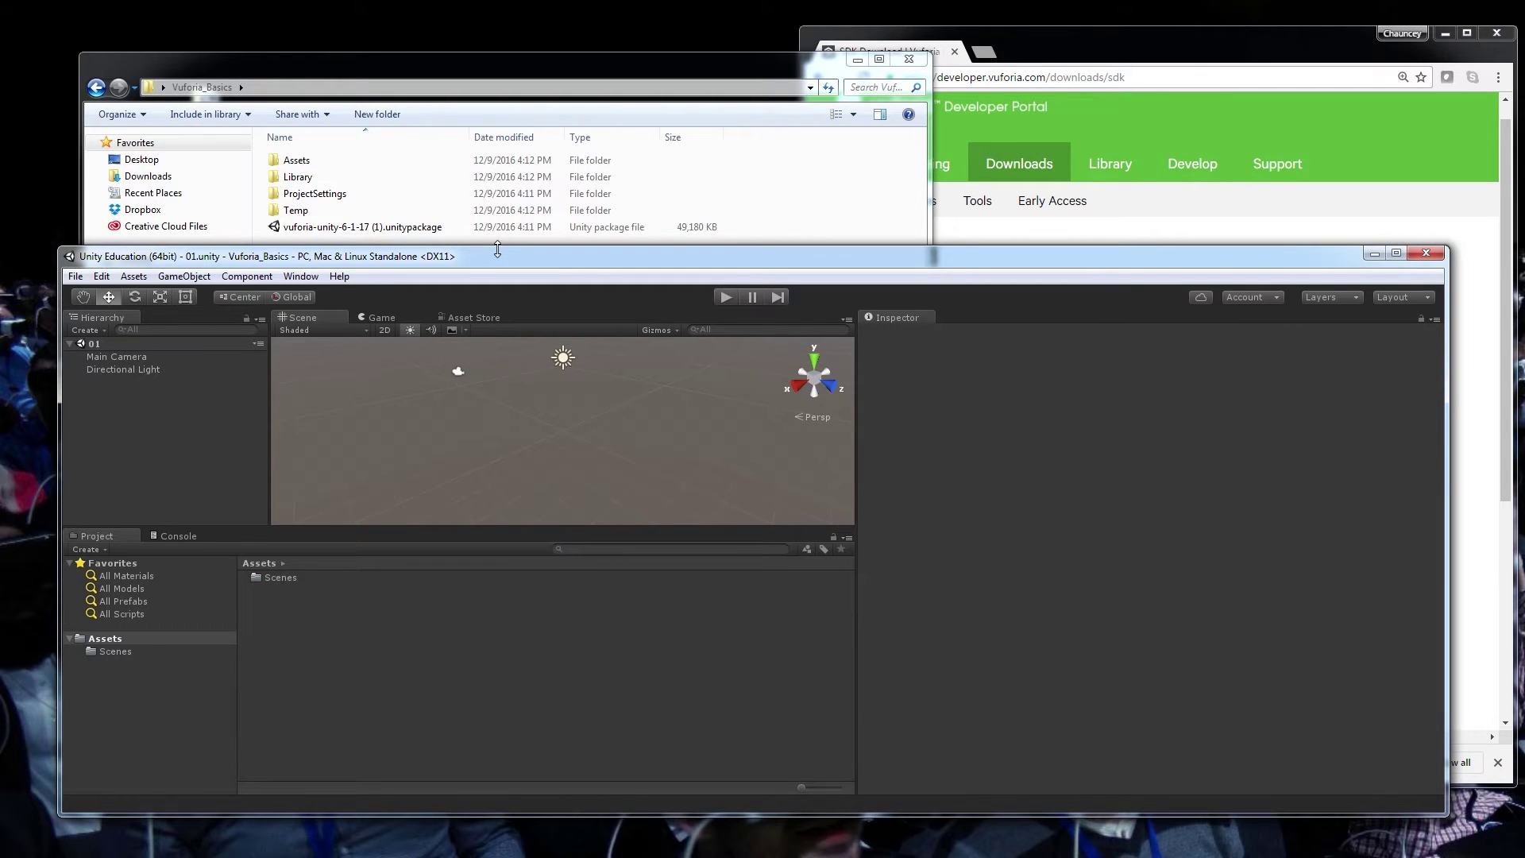
left_click_drag(489, 246, 469, 6)
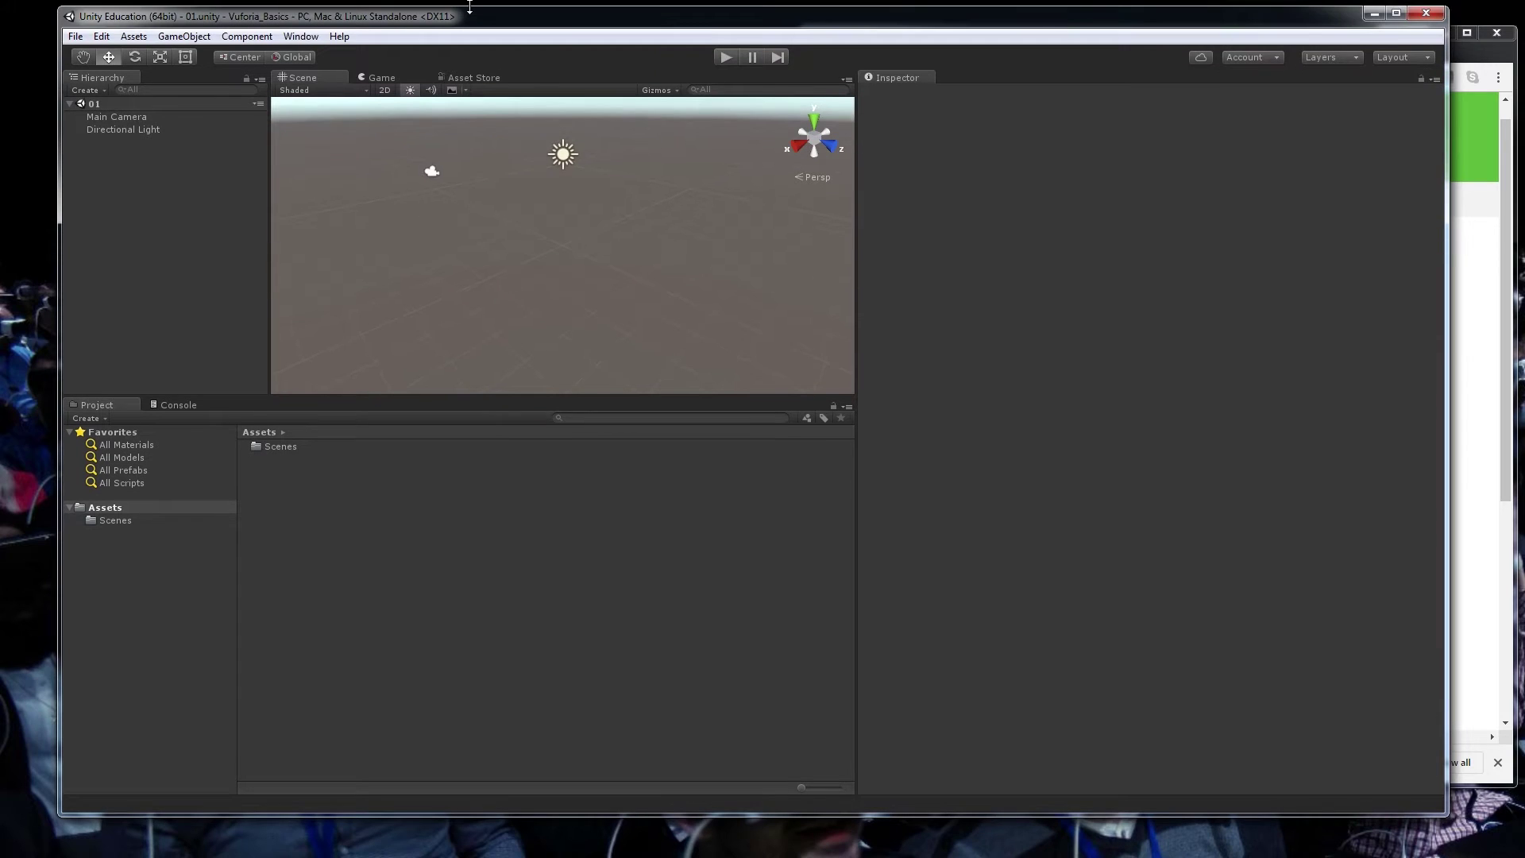
right_click(107, 509)
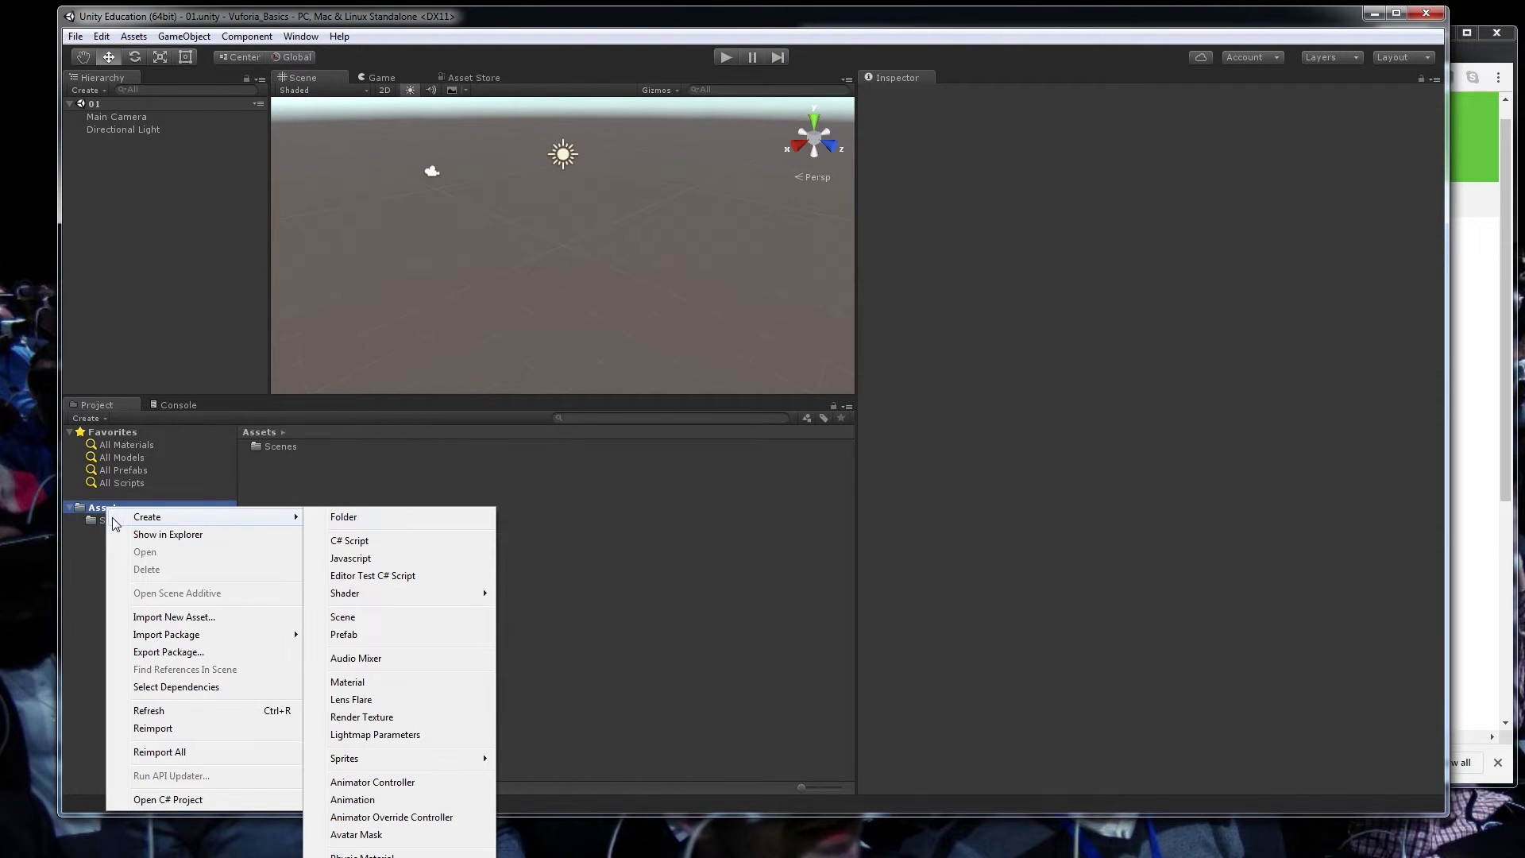
left_click(135, 38)
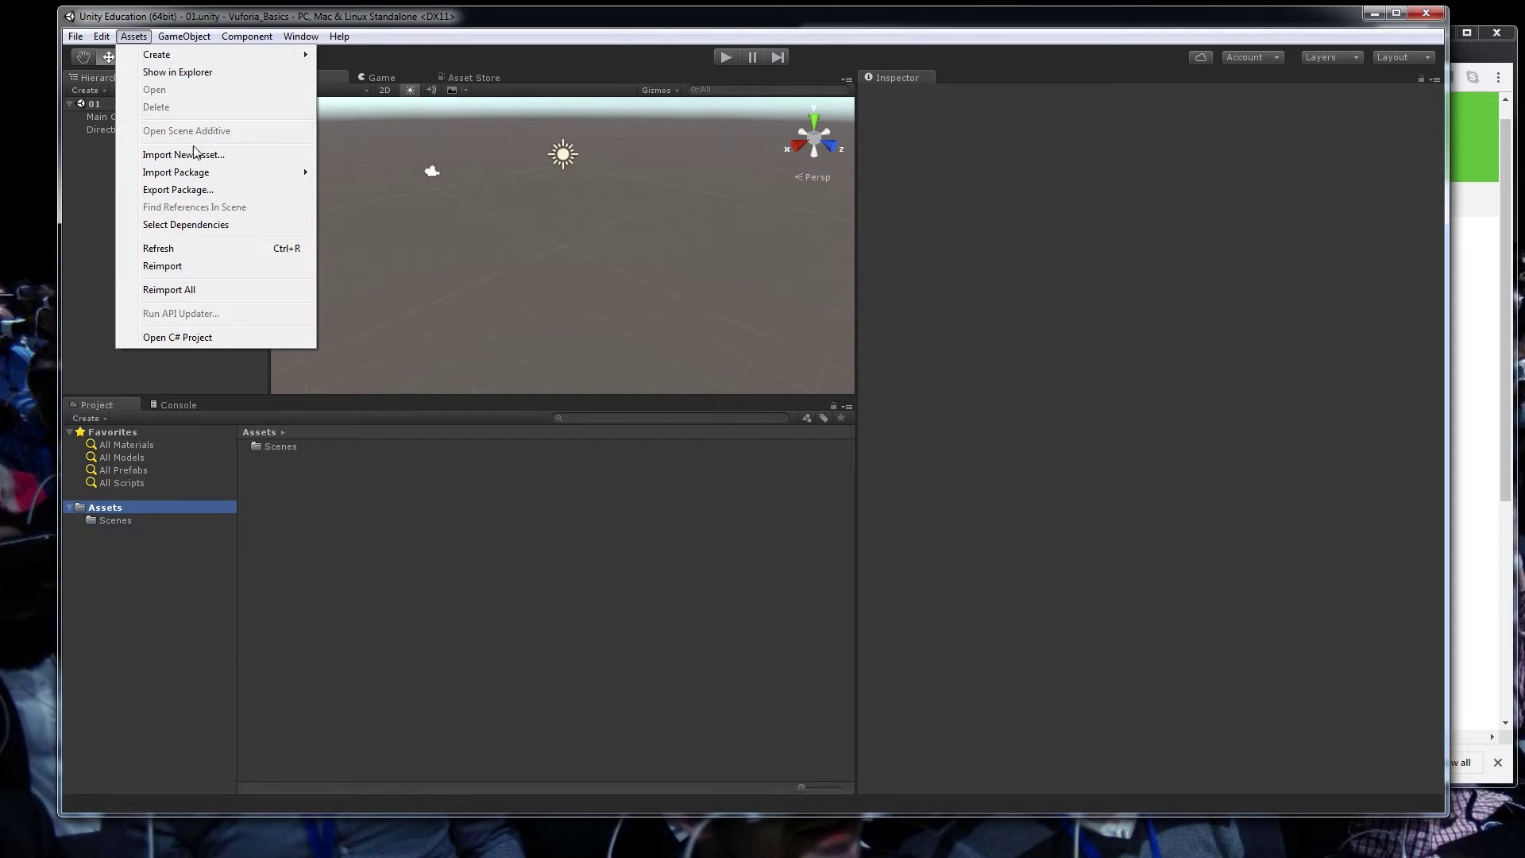
mouse_move(191, 170)
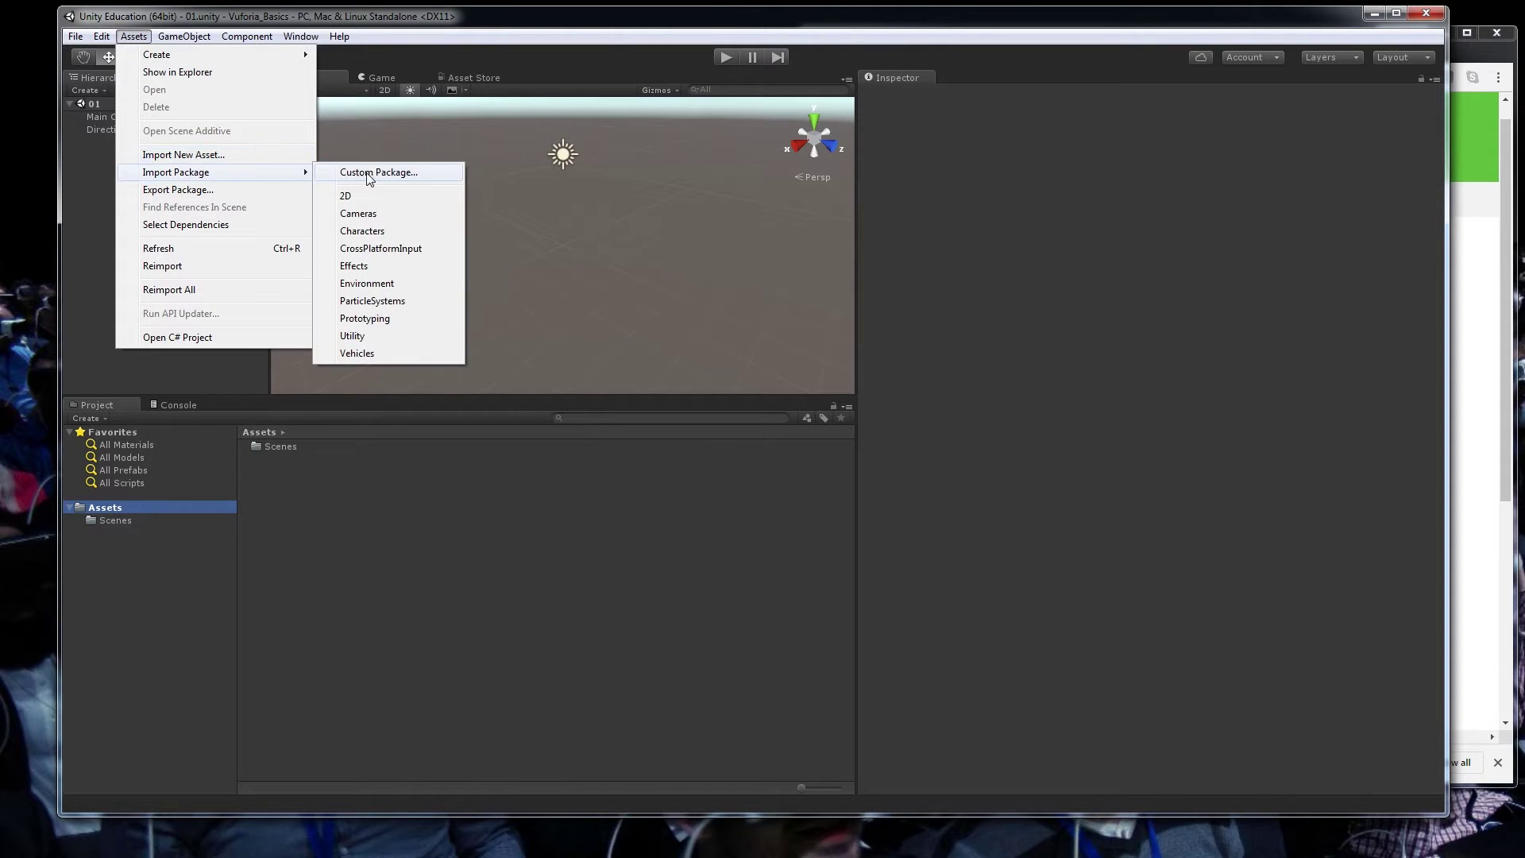
left_click(395, 178)
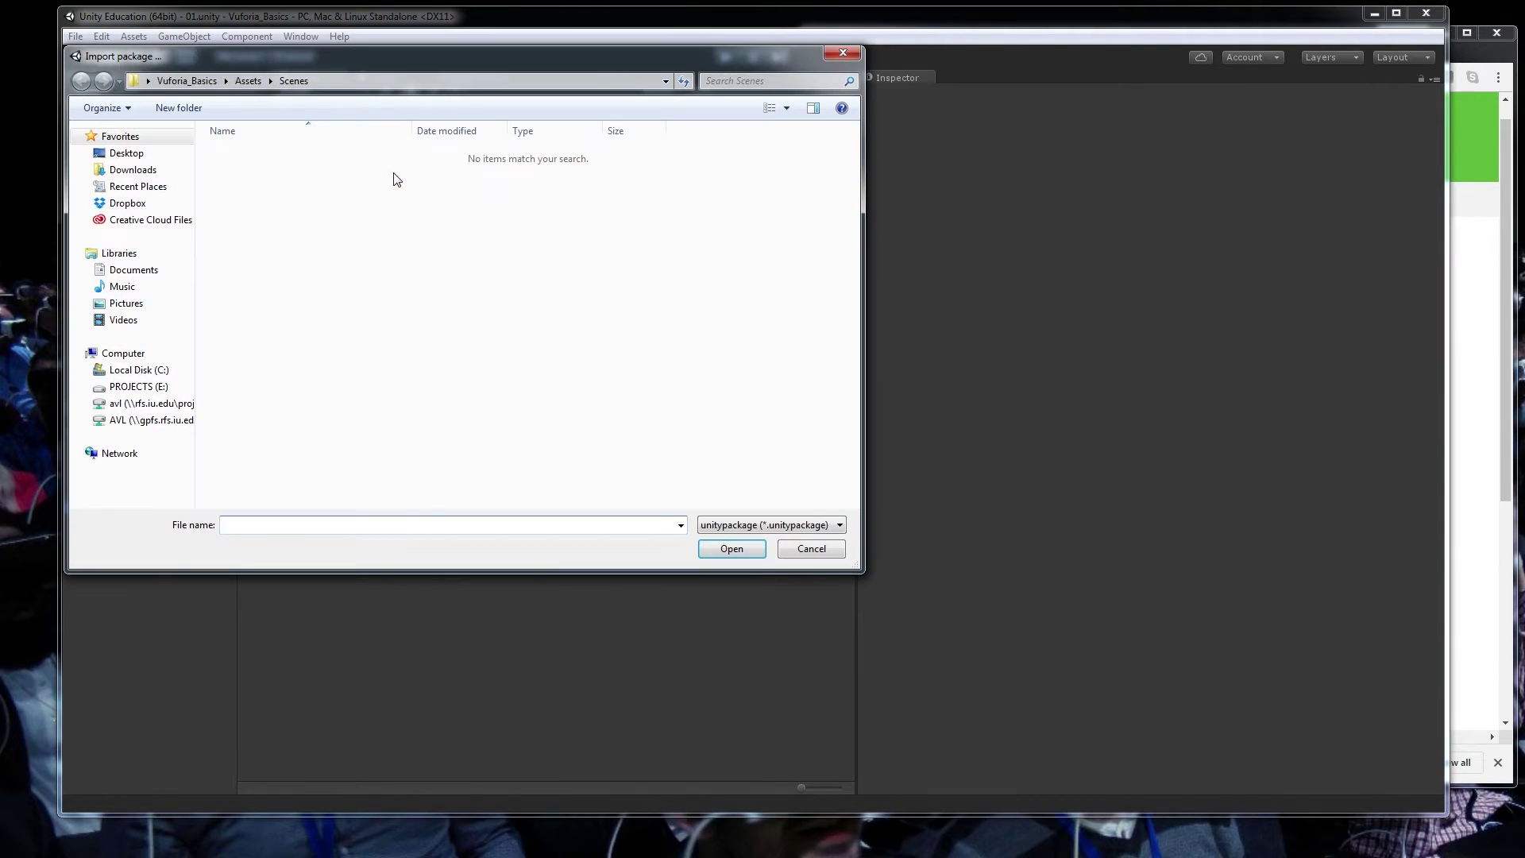
left_click(248, 83)
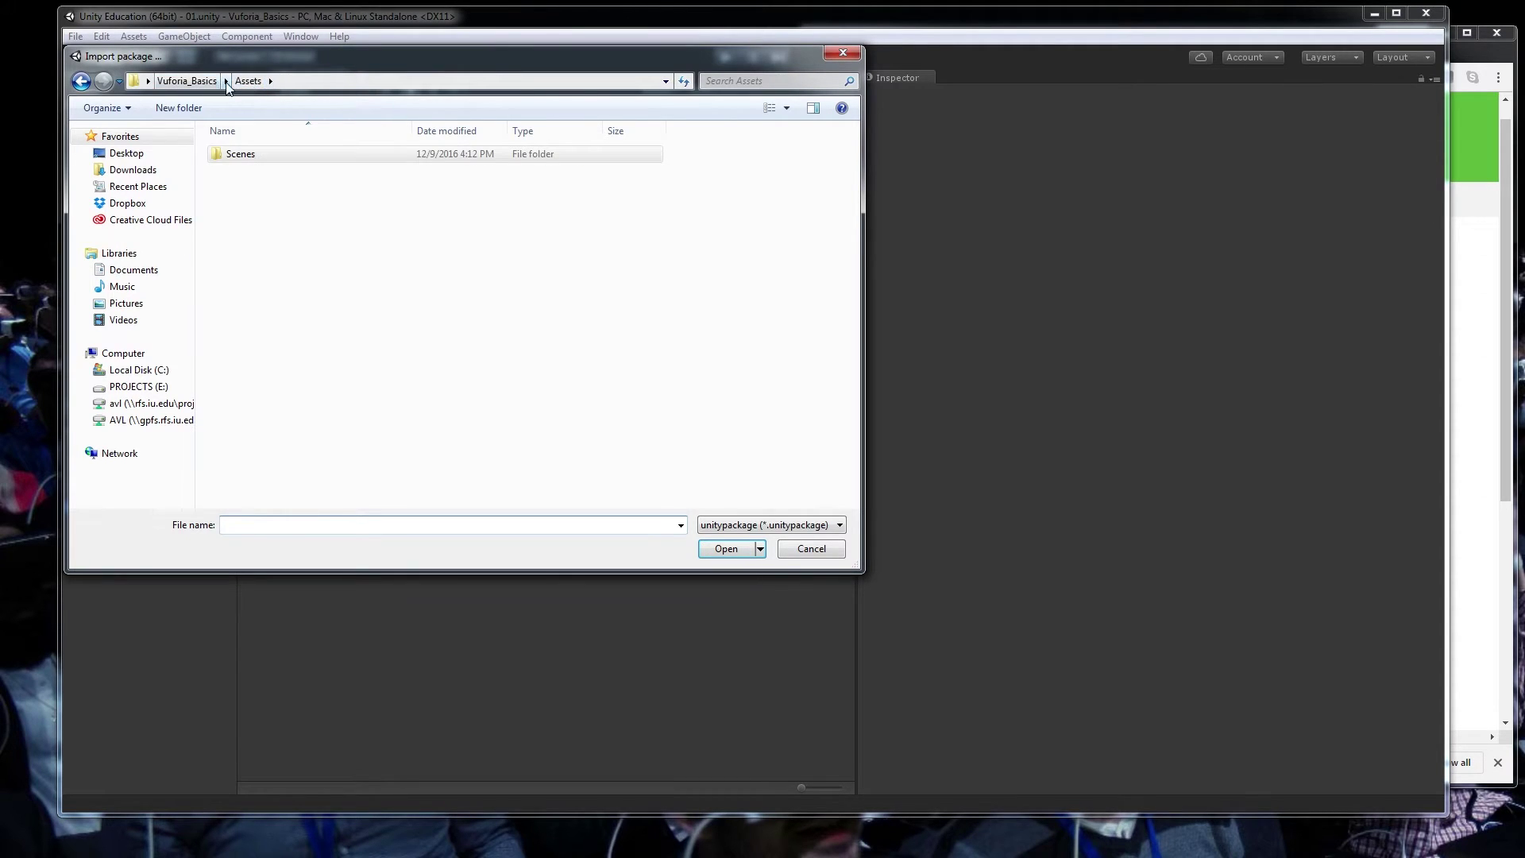
left_click(208, 82)
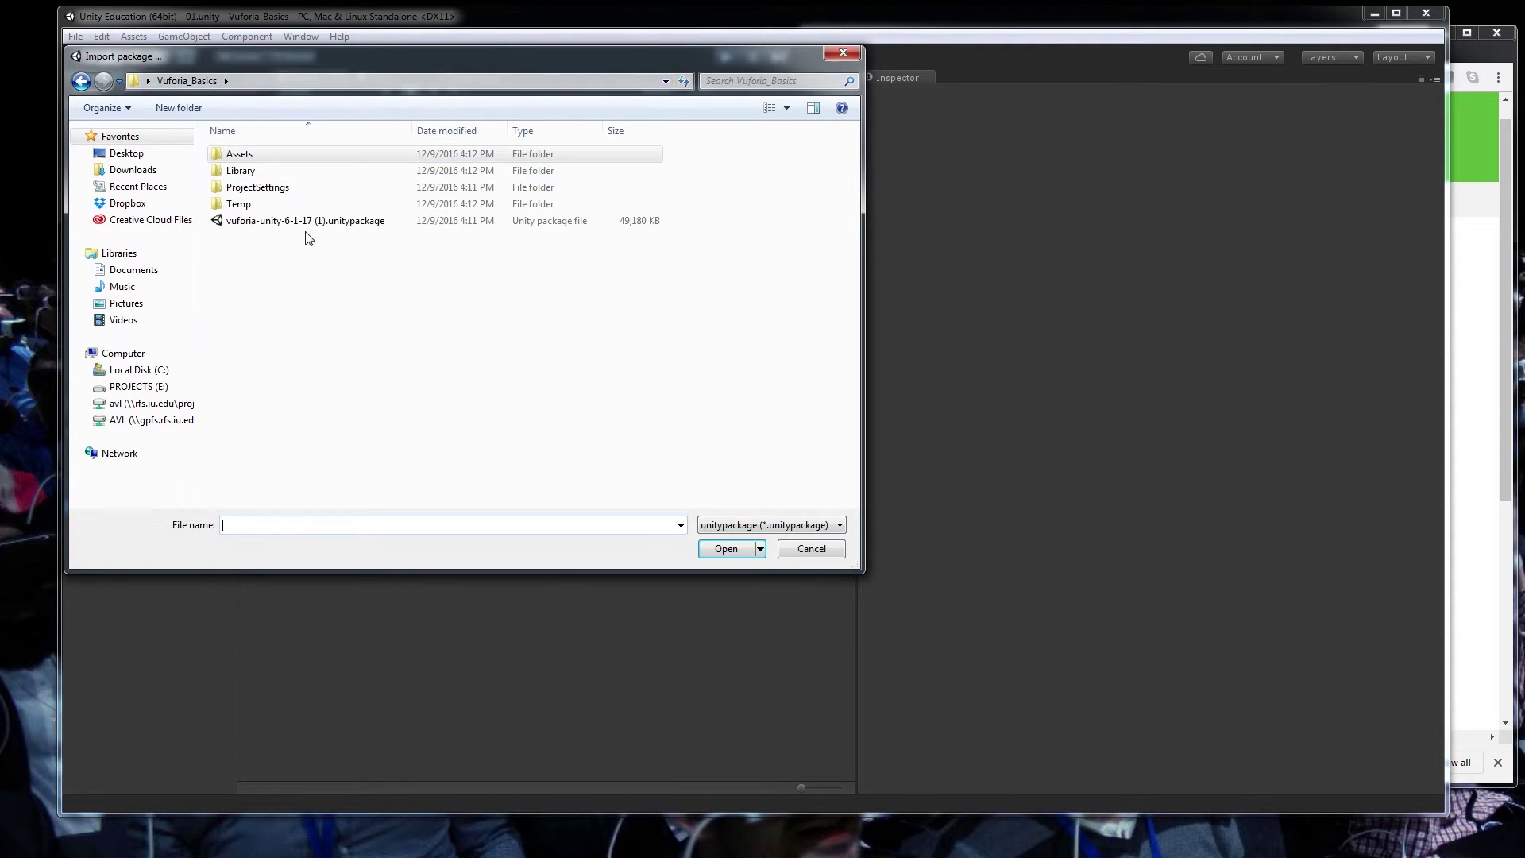
left_click(270, 222)
left_click(723, 548)
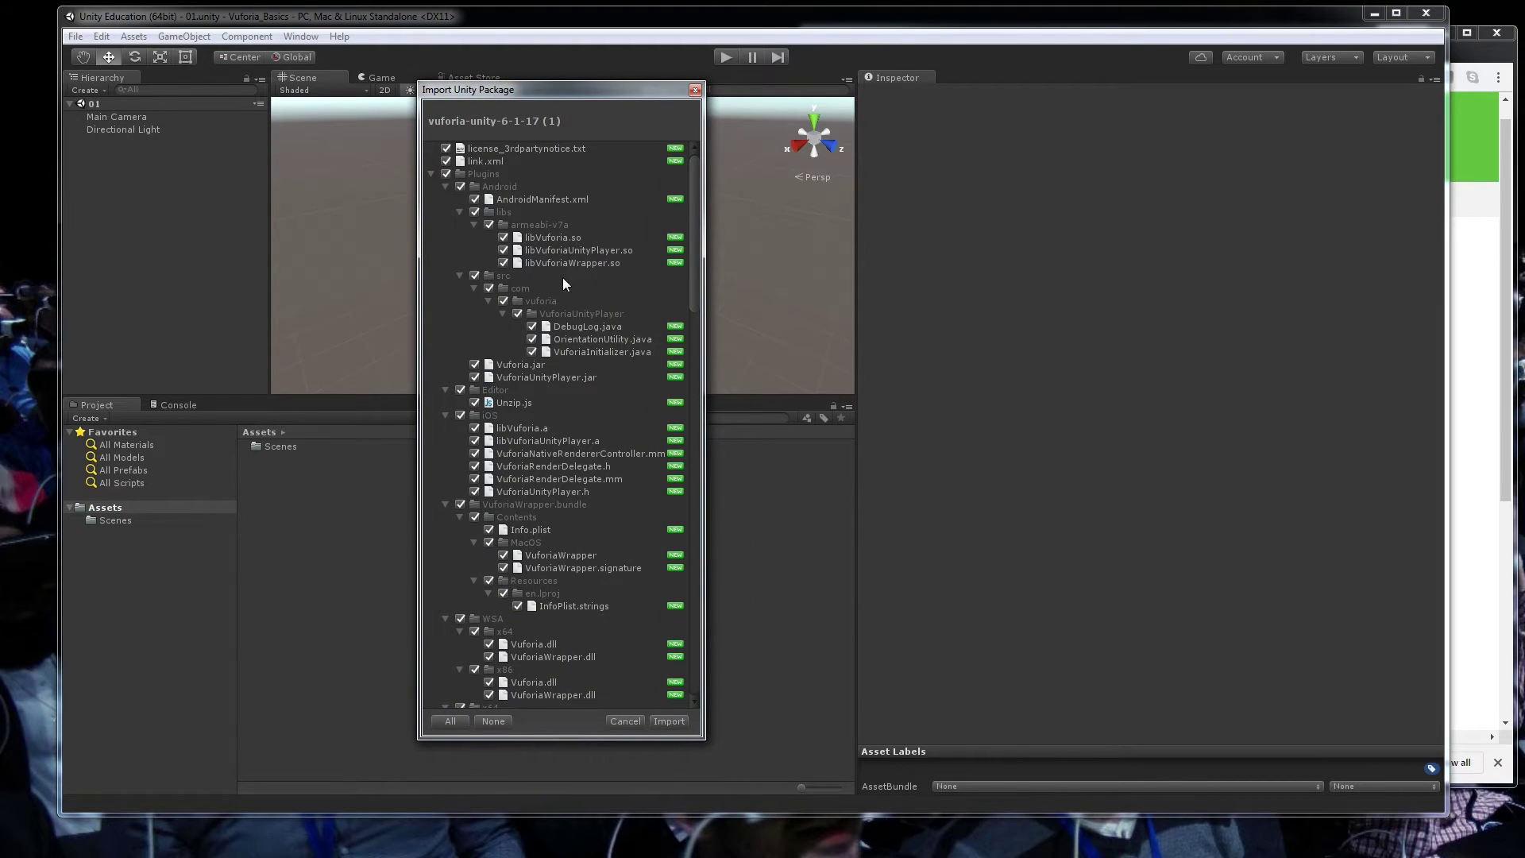
Step: Review the Plugins and Vuforia folders in the import list, then import everything
left_click(431, 175)
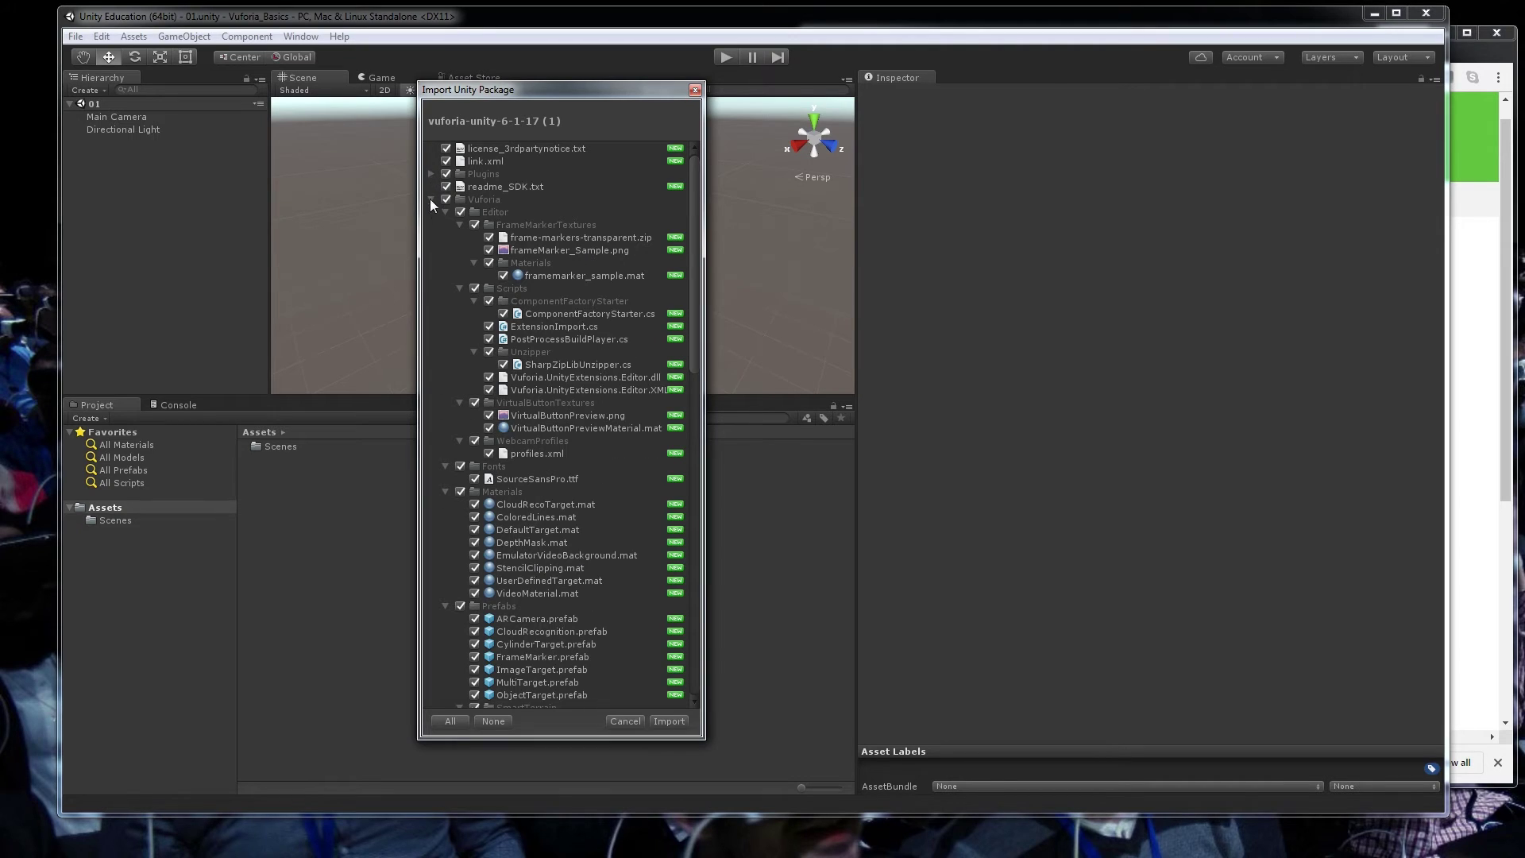
left_click(432, 199)
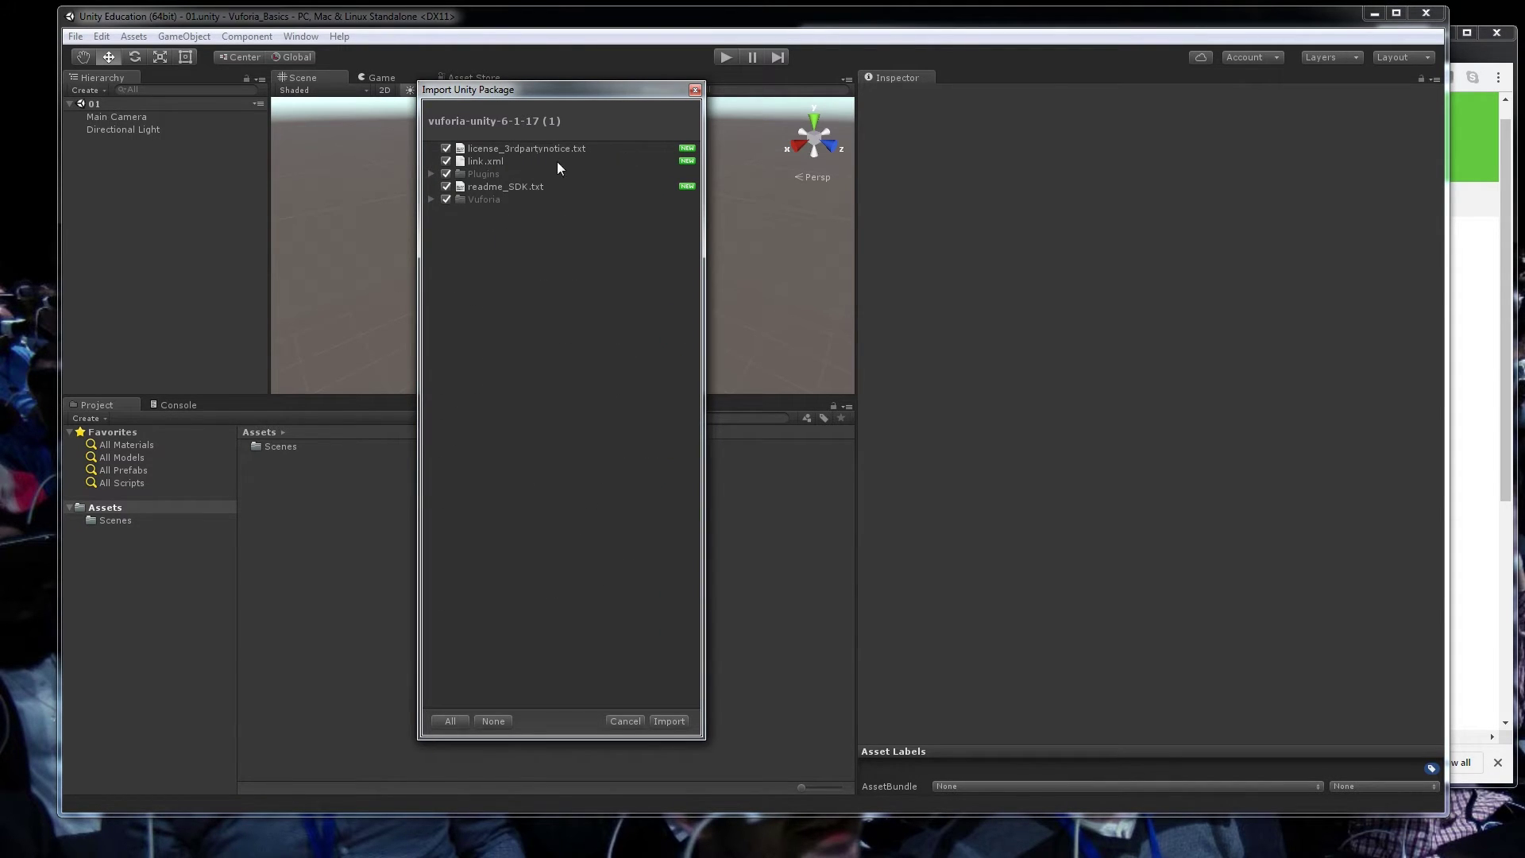
left_click(485, 202)
left_click(491, 177)
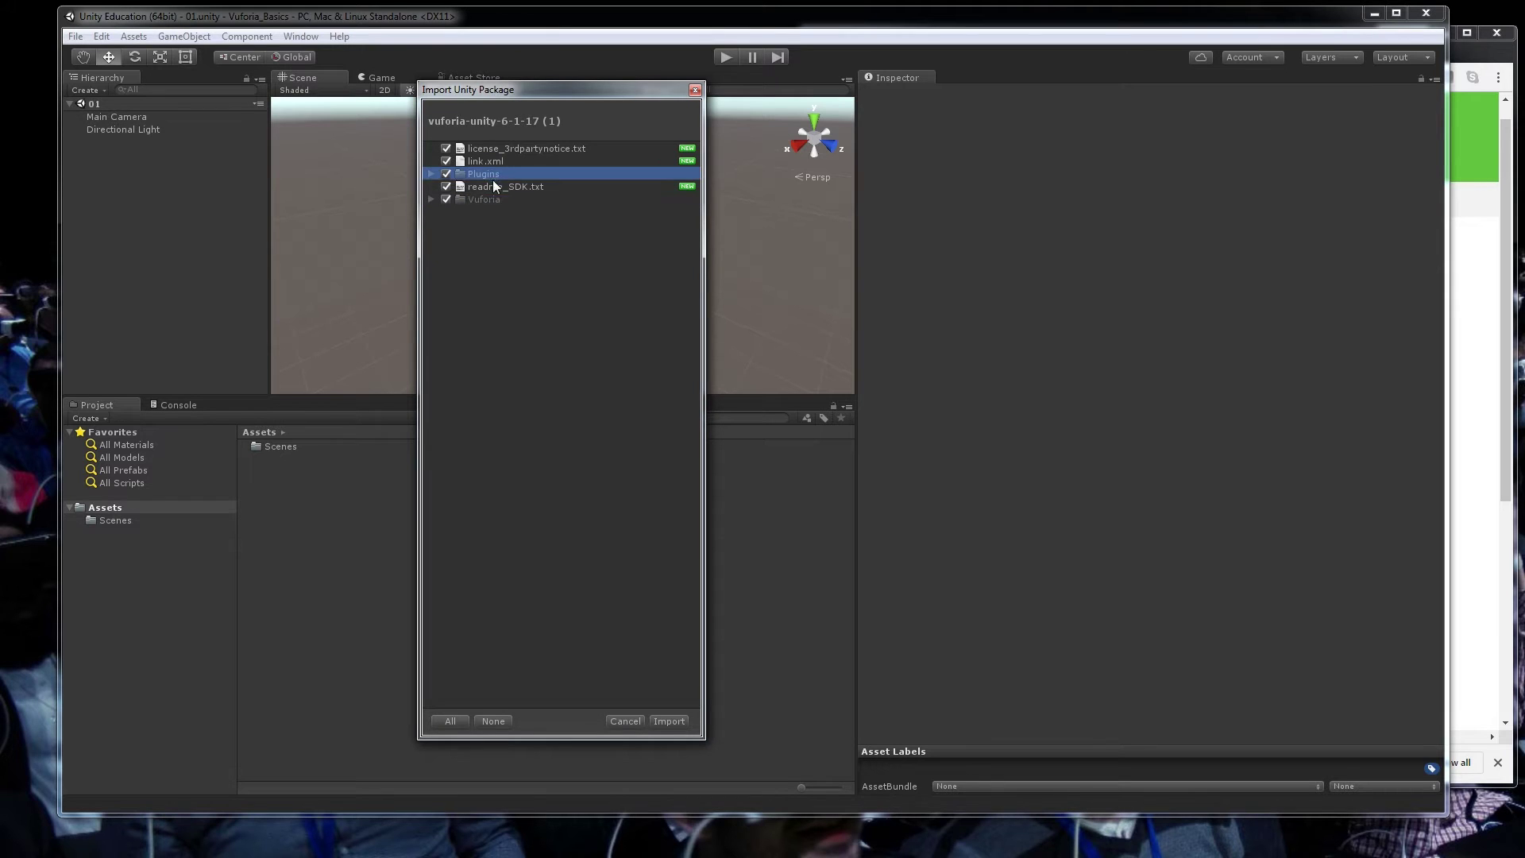
left_click(494, 200)
left_click(493, 175)
left_click(502, 201)
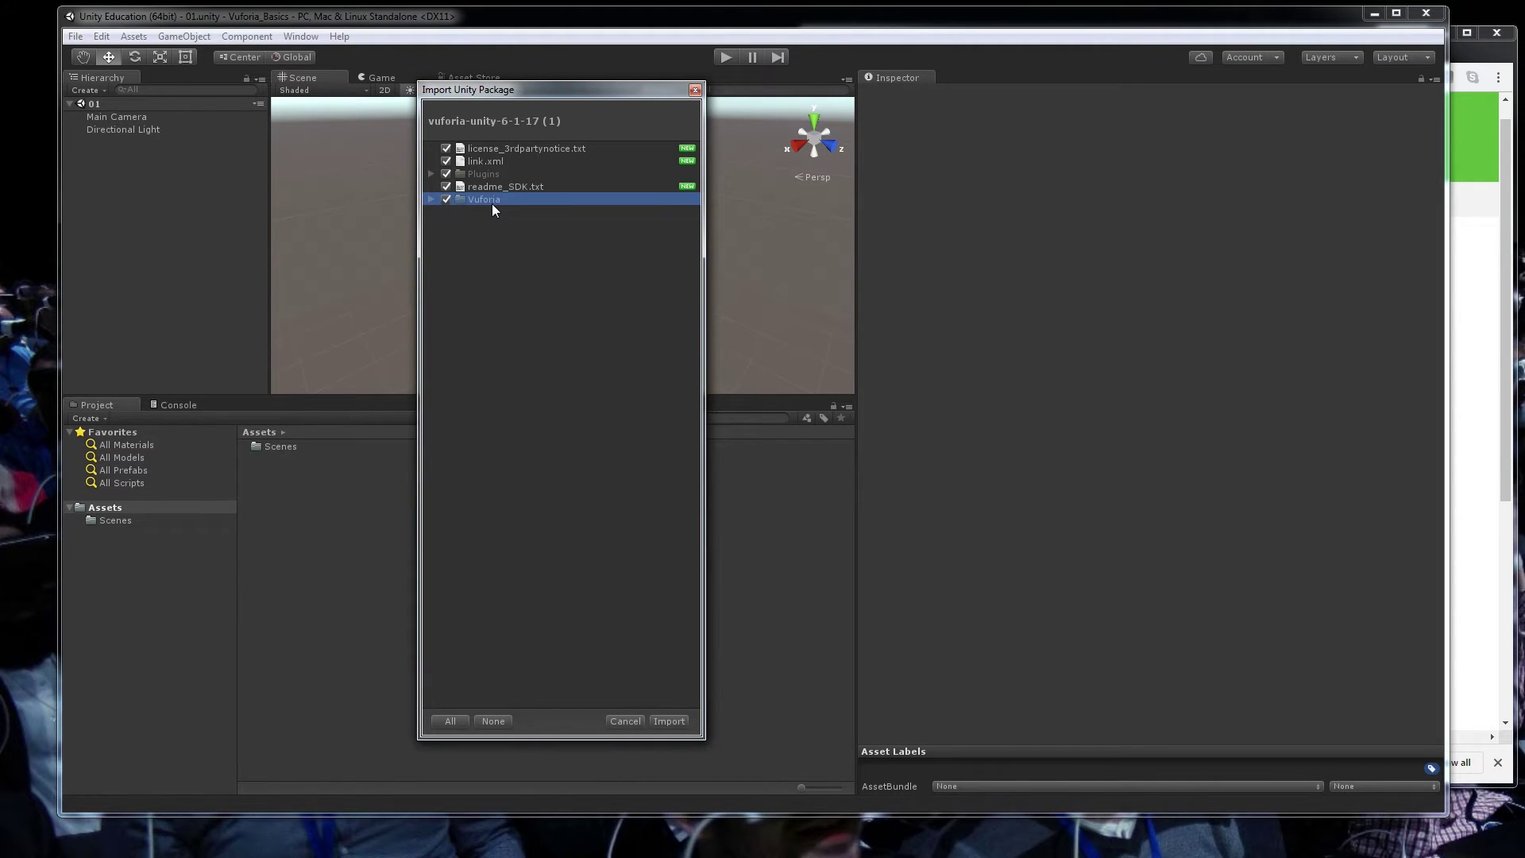
left_click(493, 172)
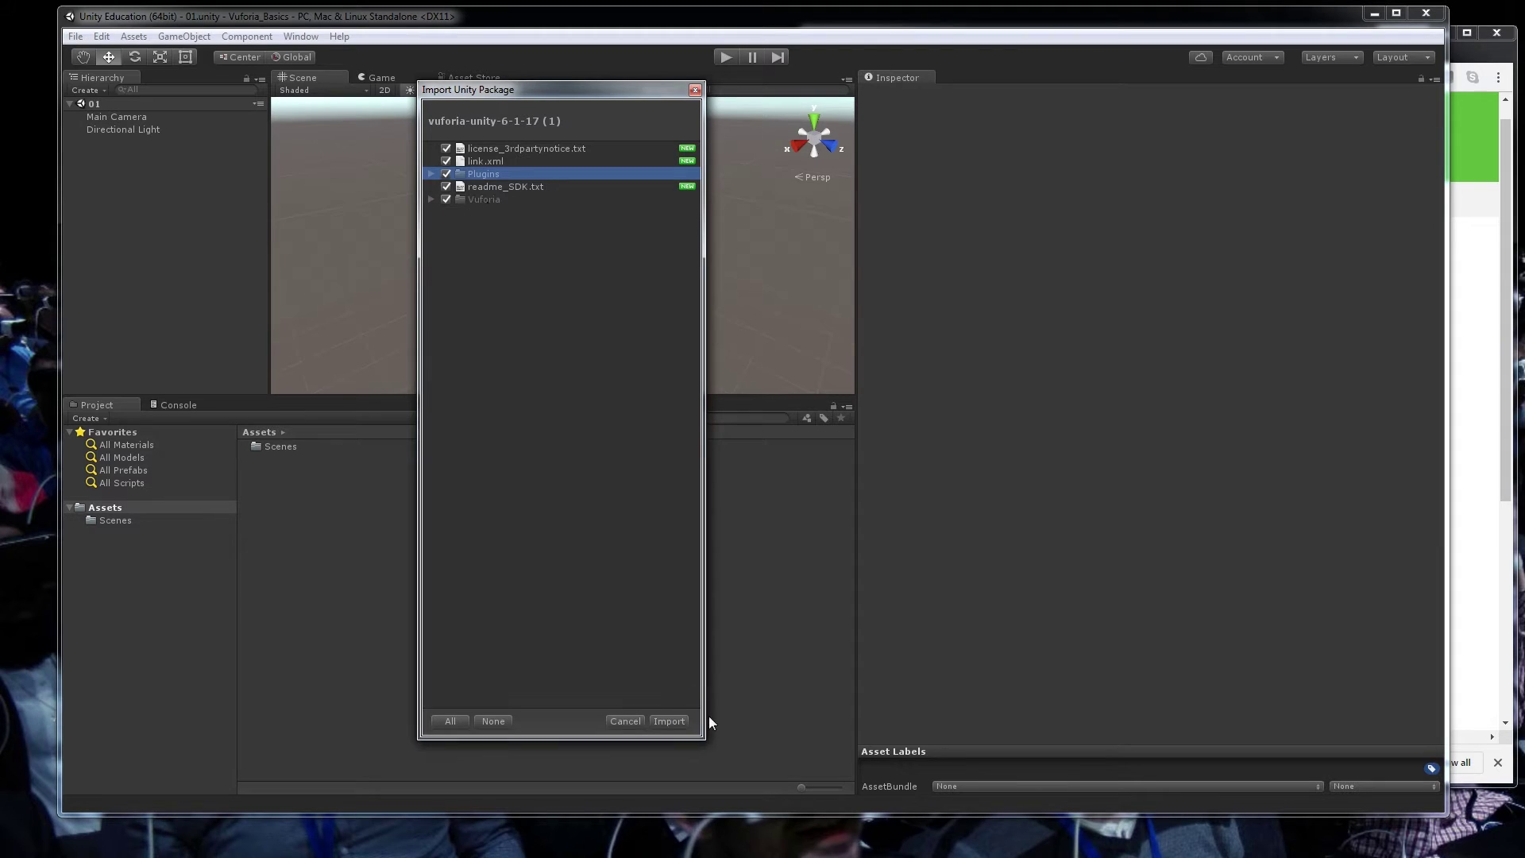
left_click(669, 721)
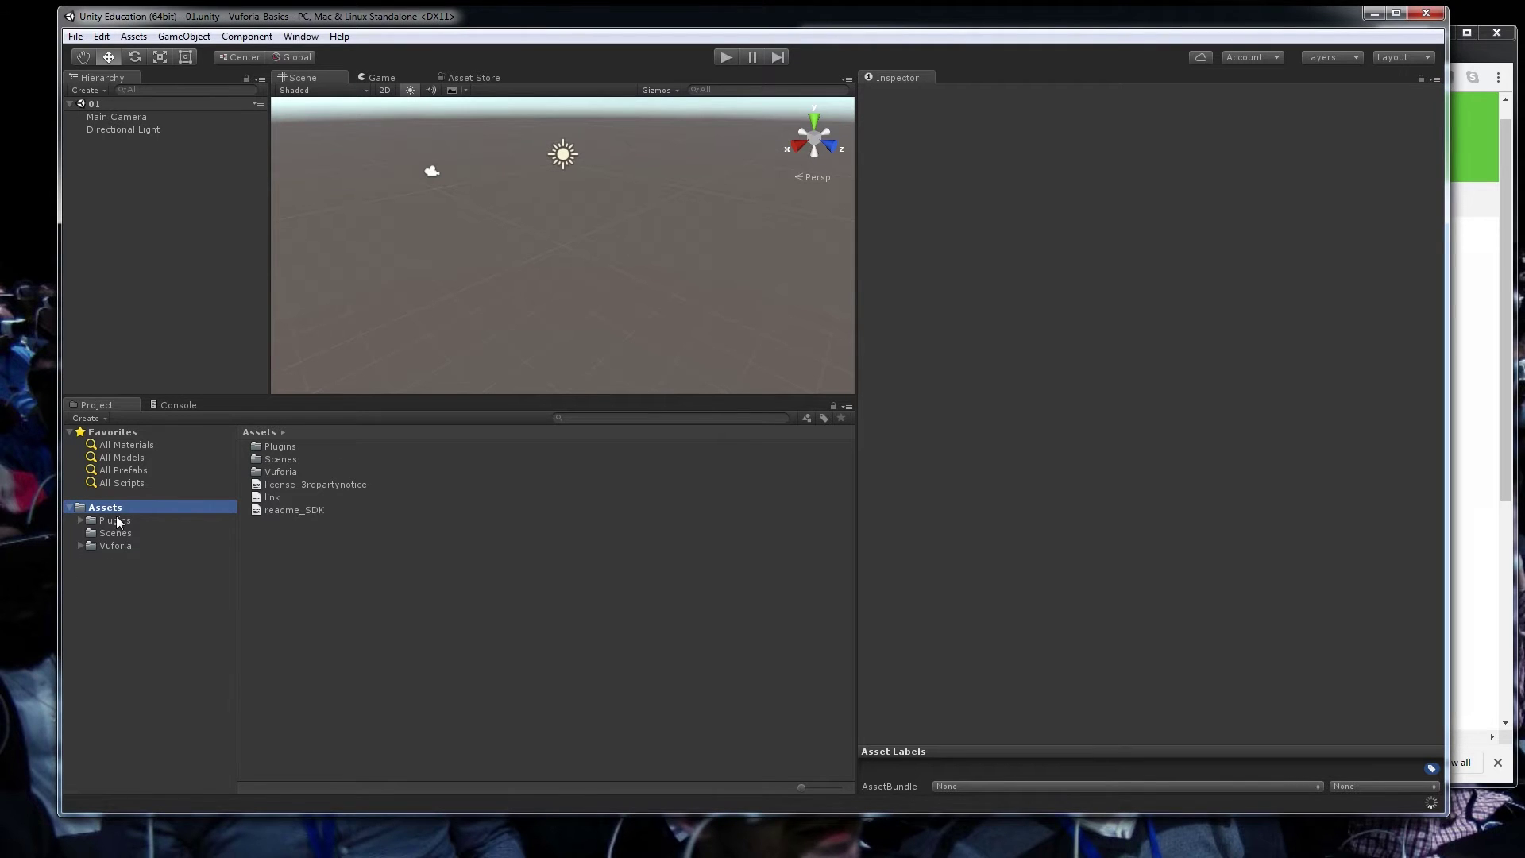
Step: Inspect the Assets folder's items and .meta files in Explorer, then widen Unity again
left_click_drag(60, 338, 407, 325)
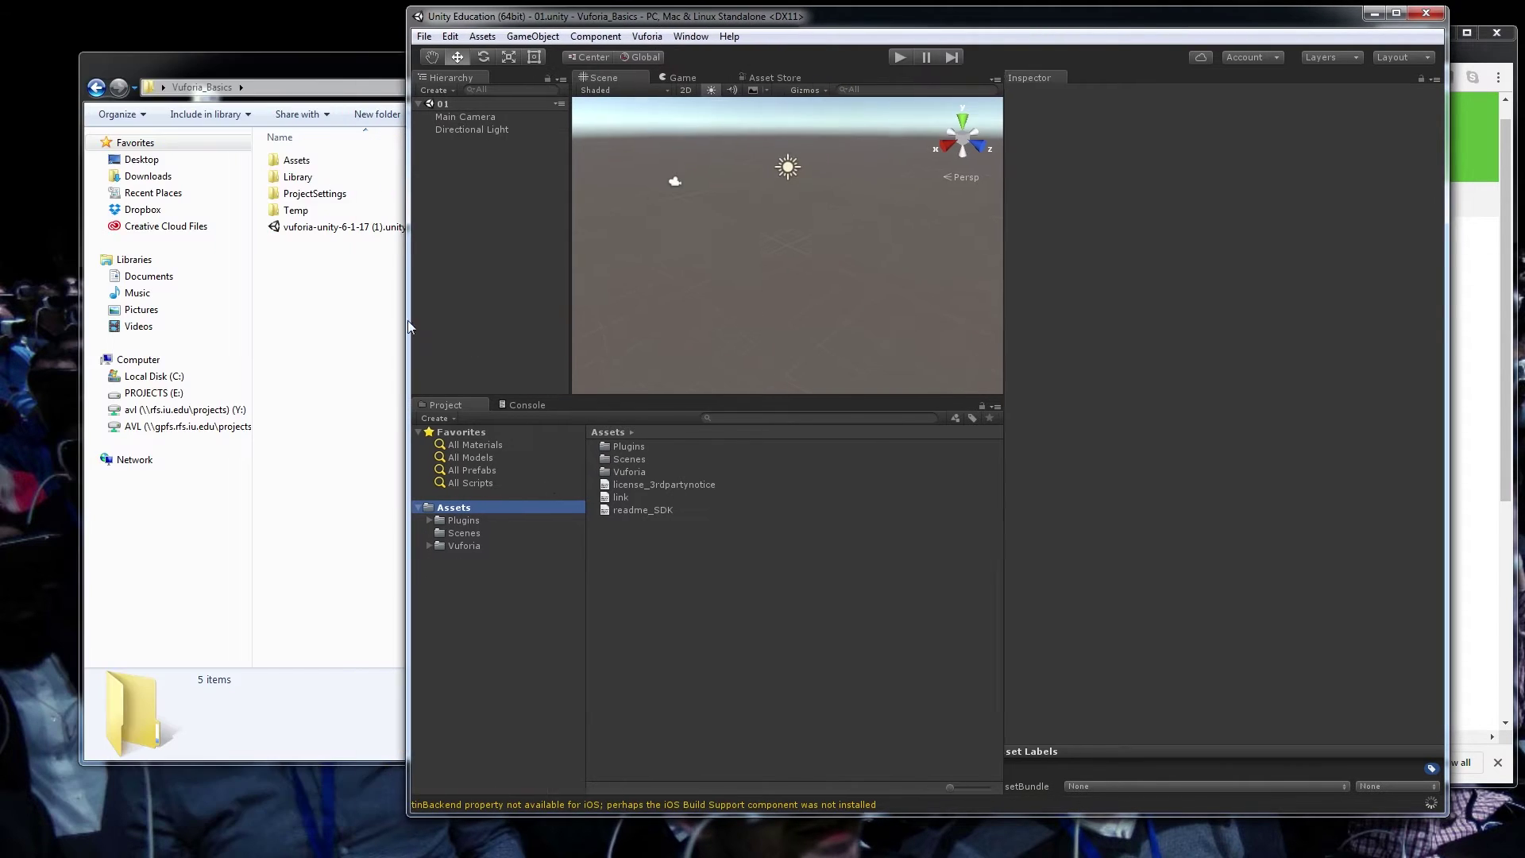
left_click_drag(193, 57, 204, 89)
double_click(340, 208)
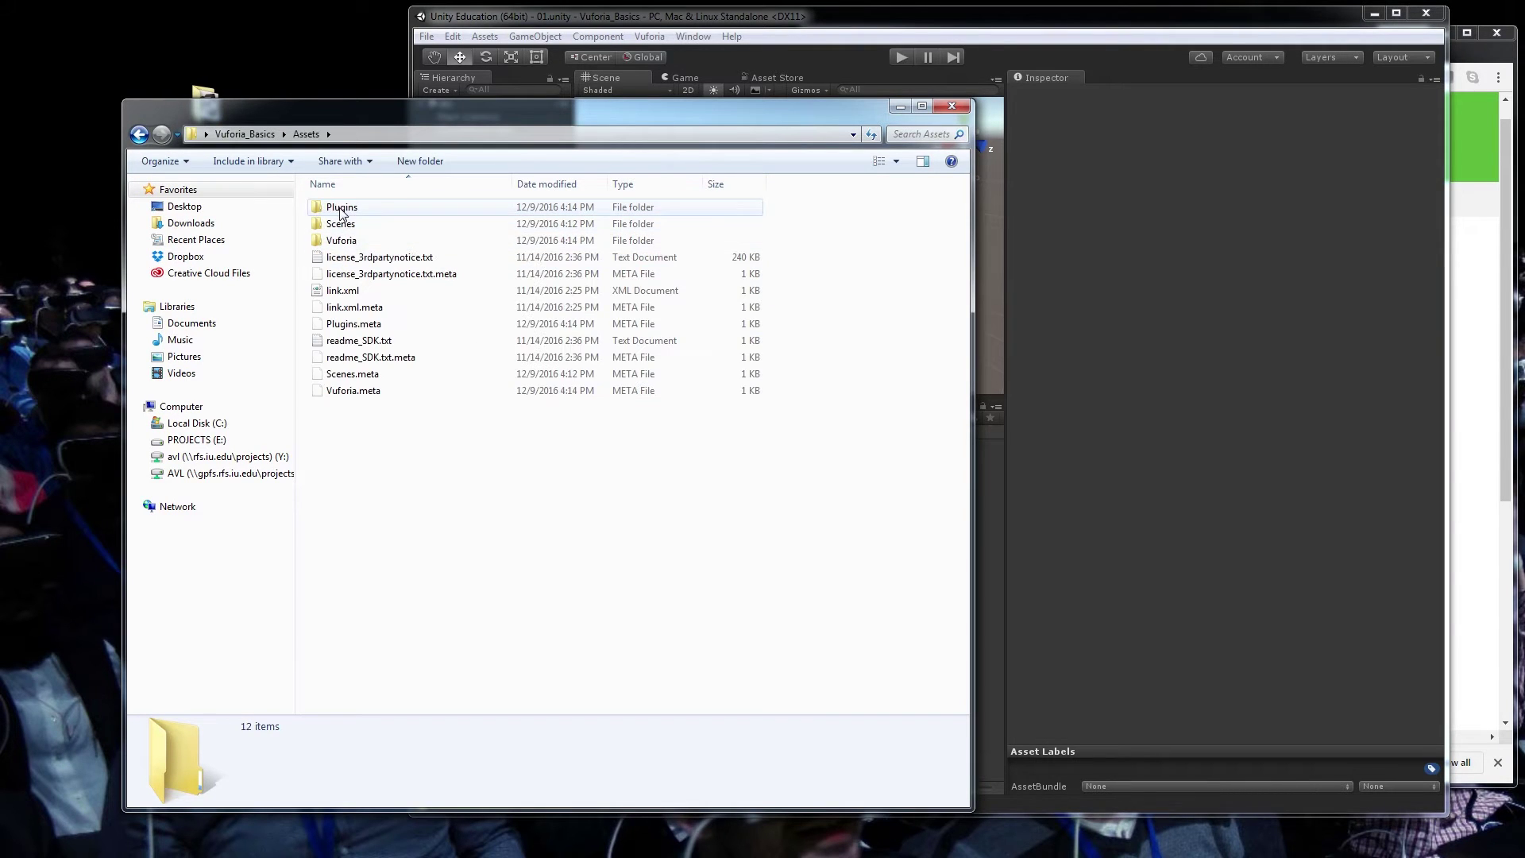
key("ctrl+a")
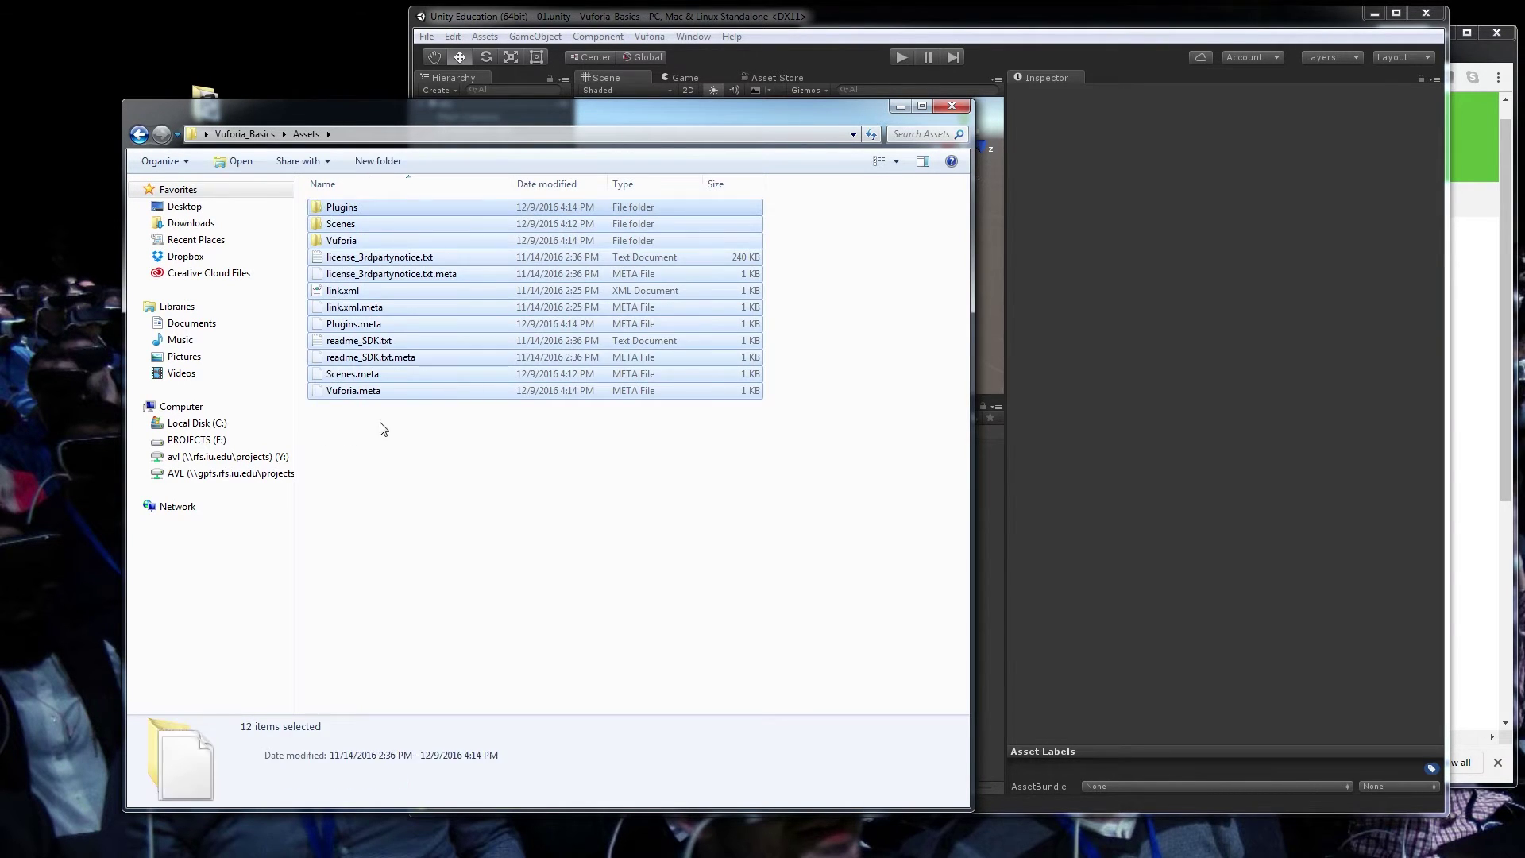
left_click(382, 429)
left_click(366, 326)
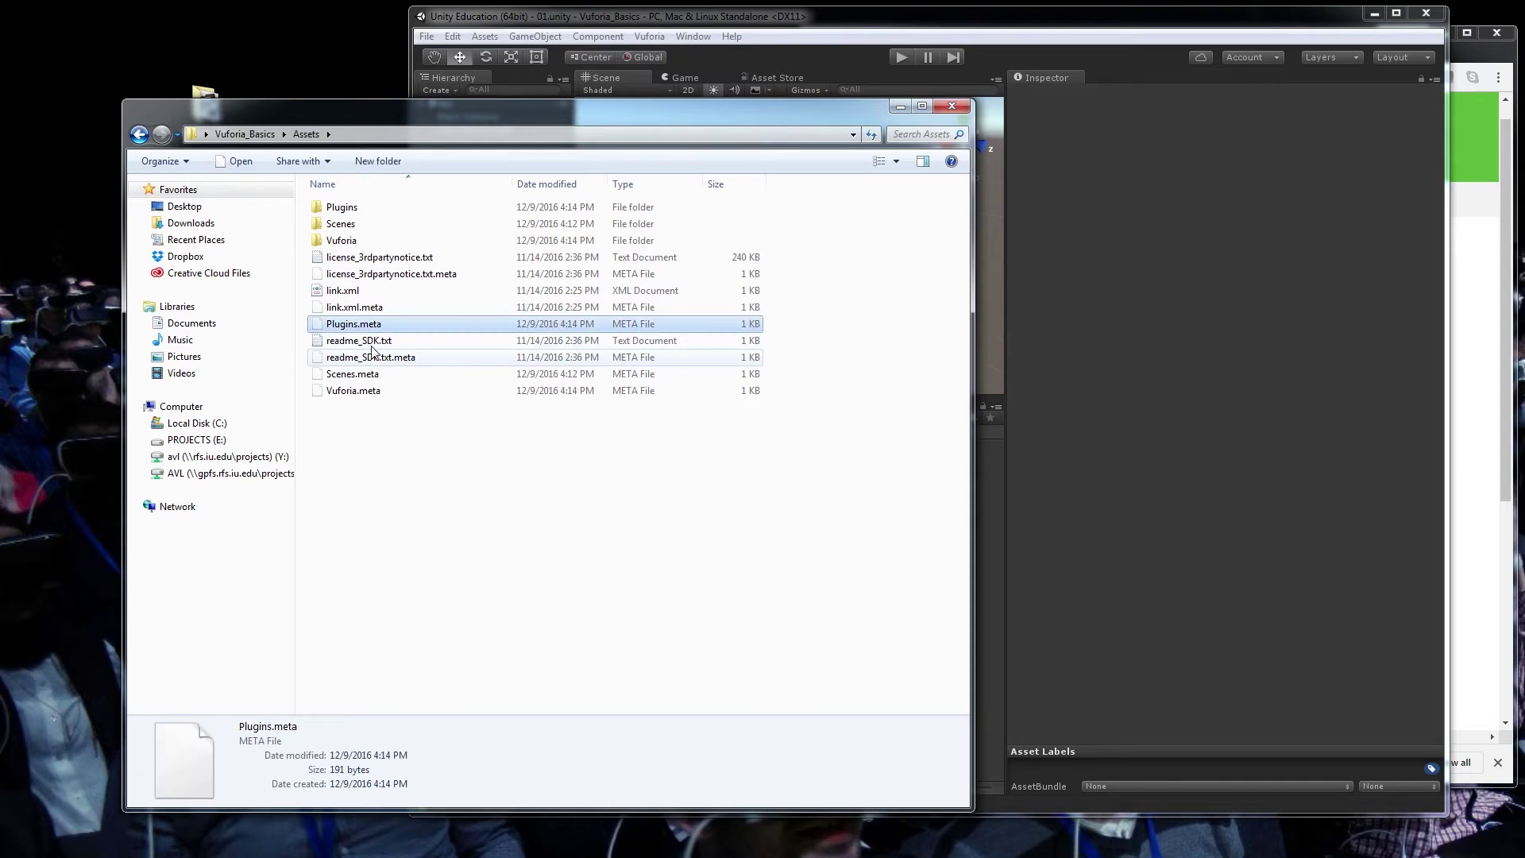
left_click(369, 374)
left_click(373, 391)
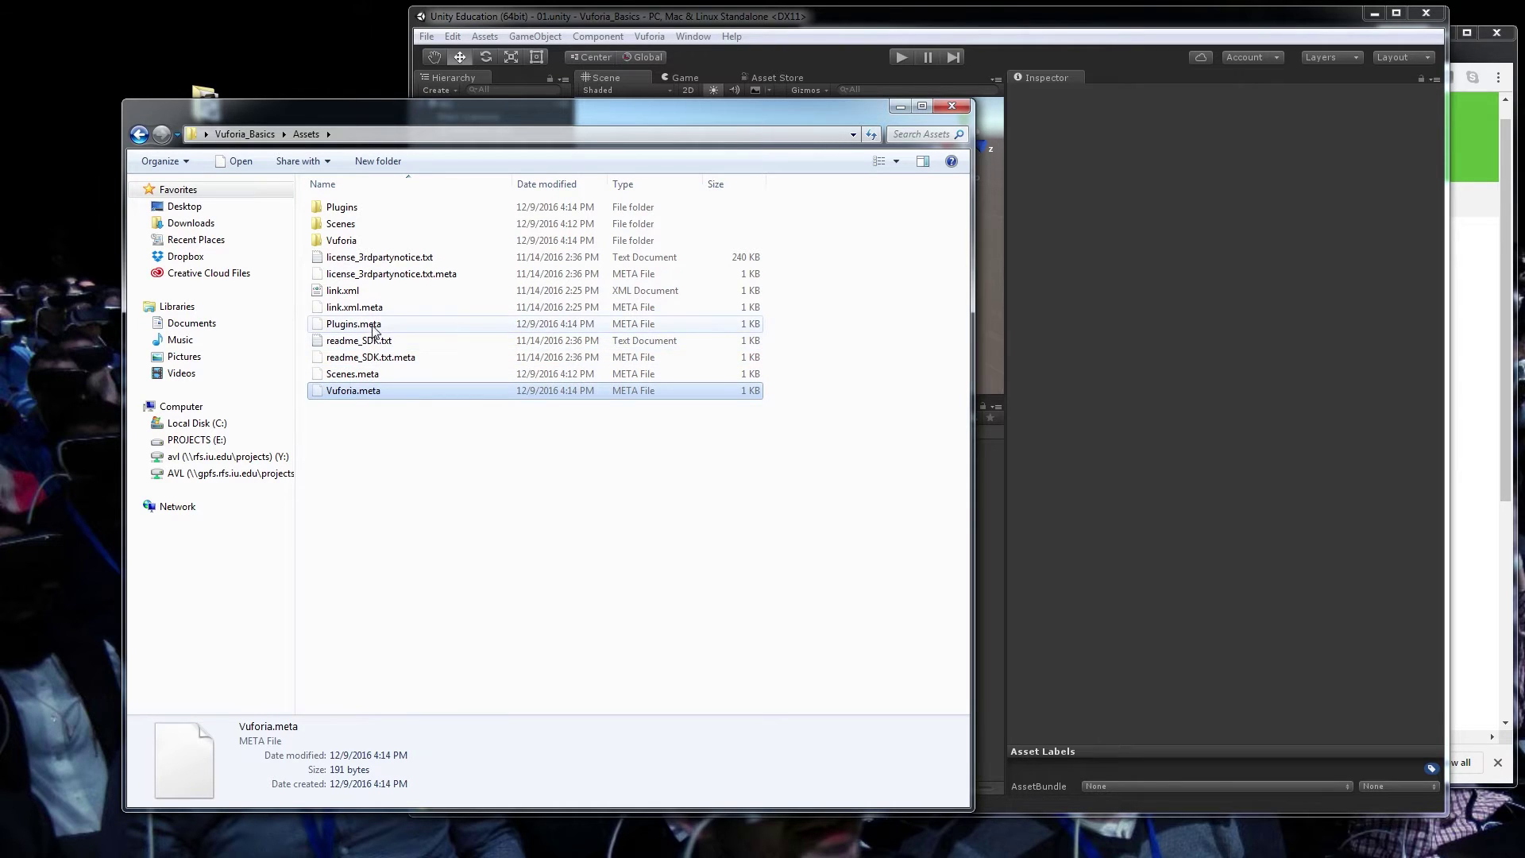
left_click(372, 324)
left_click(545, 27)
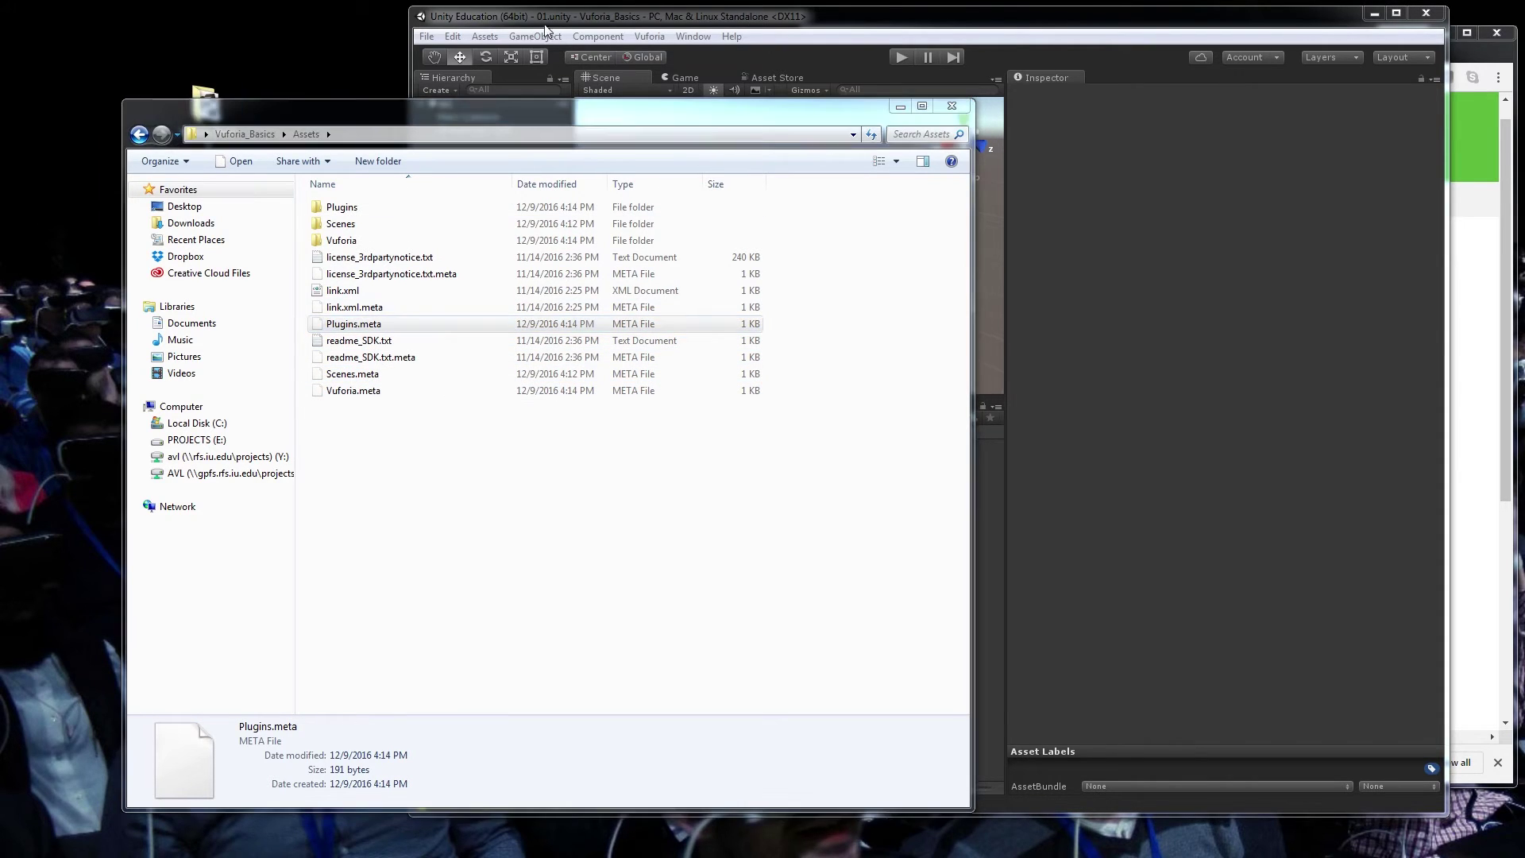
left_click_drag(409, 119, 46, 119)
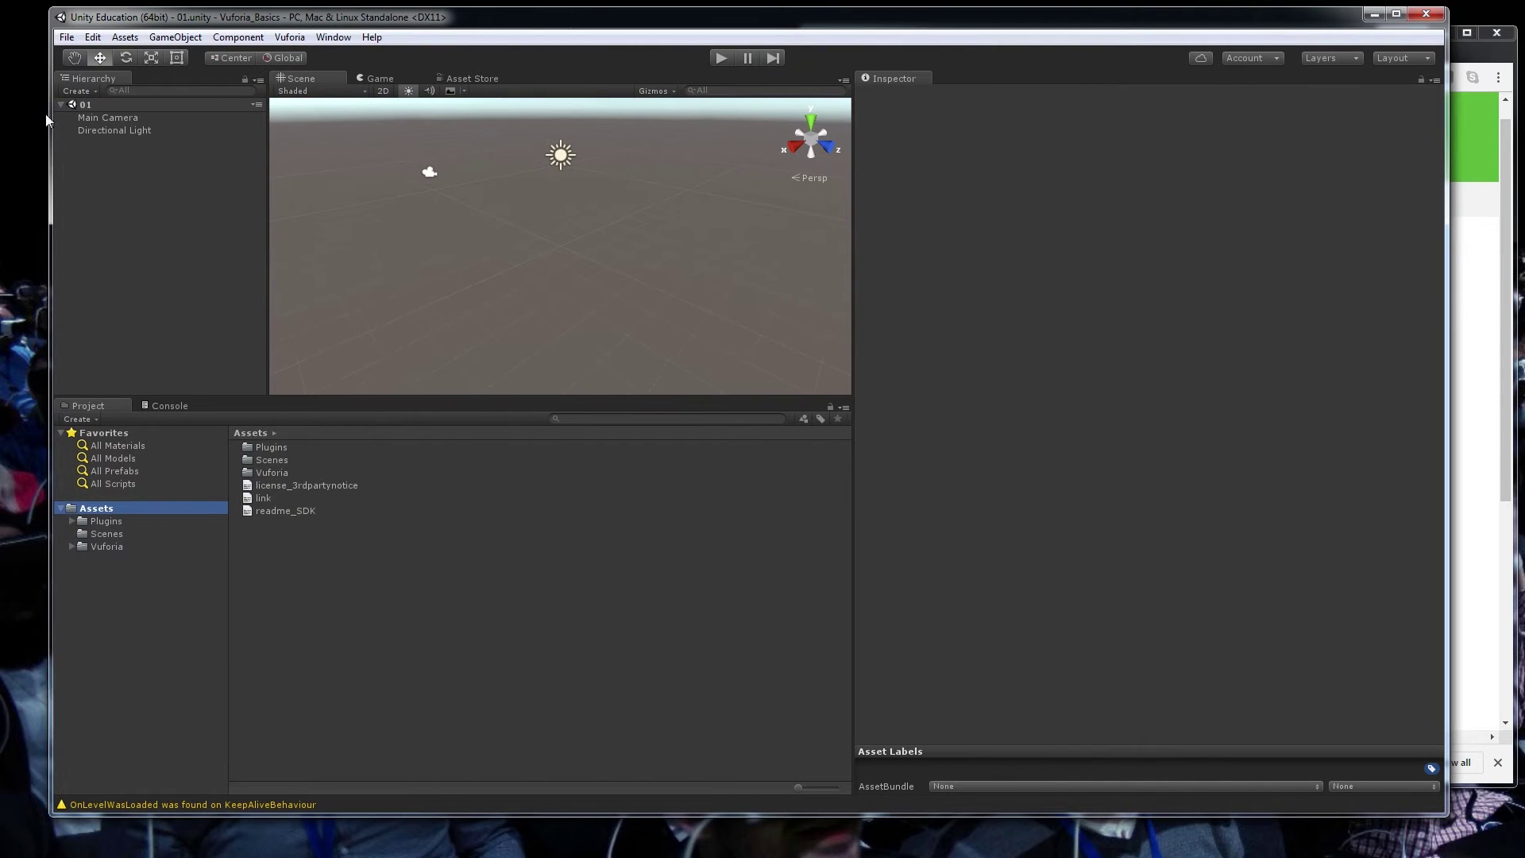
Step: Make the Scene view taller and wider, and select the Main Camera
left_click(411, 599)
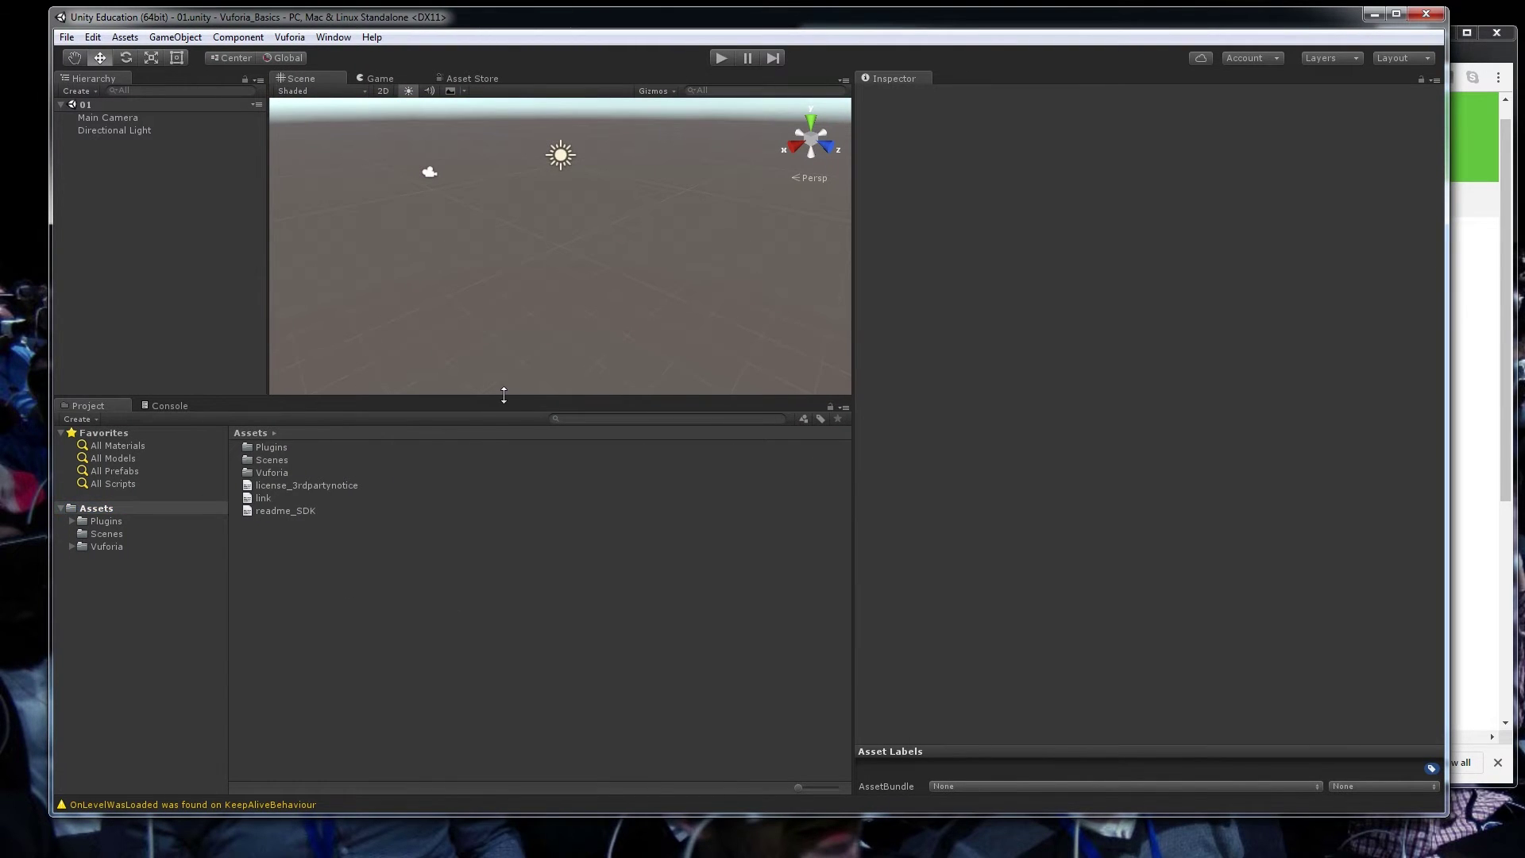
left_click_drag(500, 404, 500, 505)
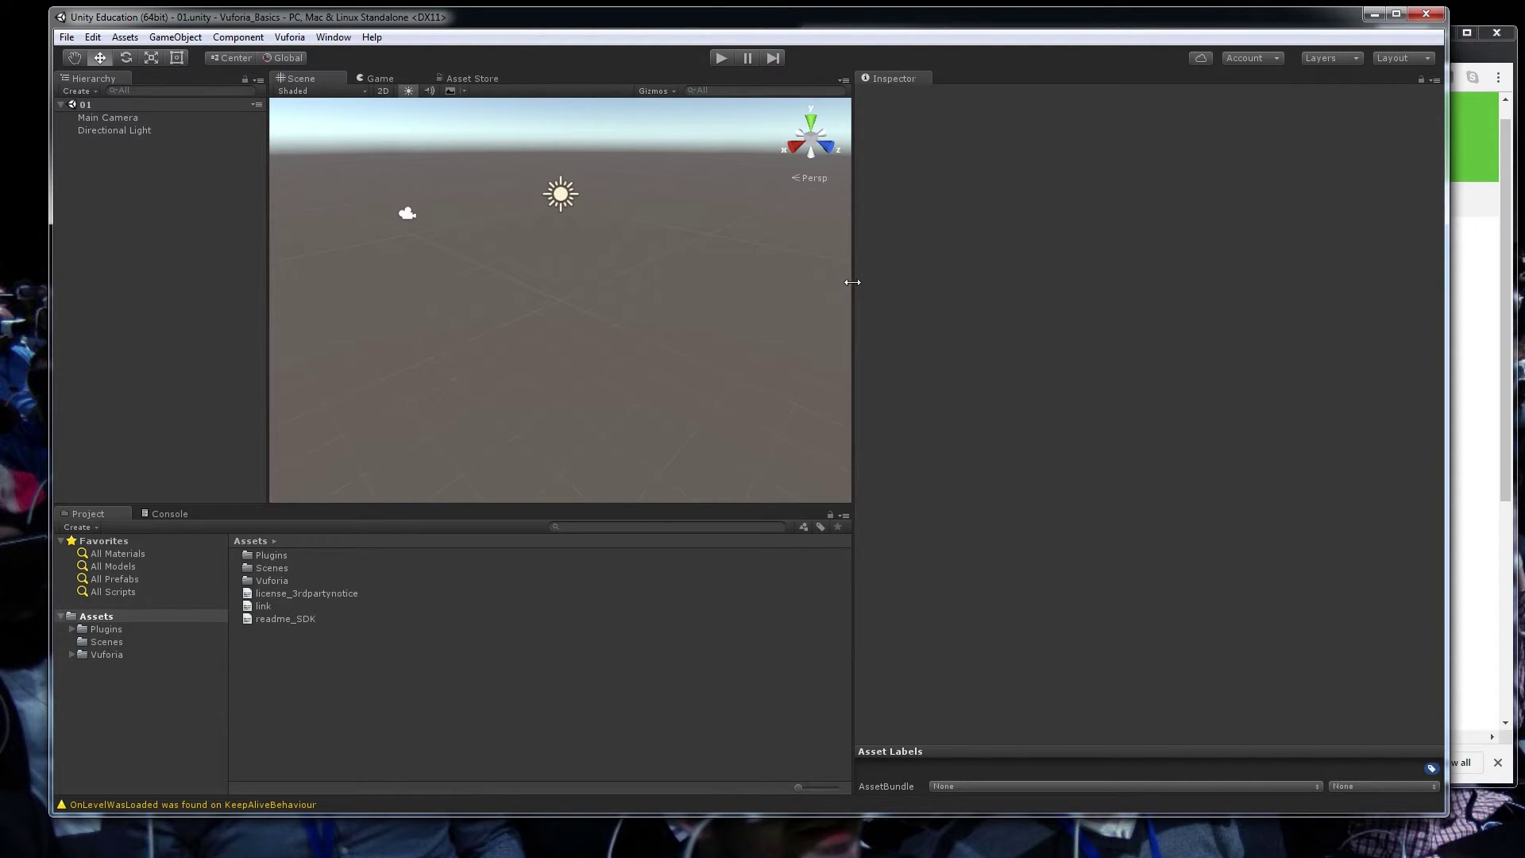
left_click_drag(853, 284, 959, 283)
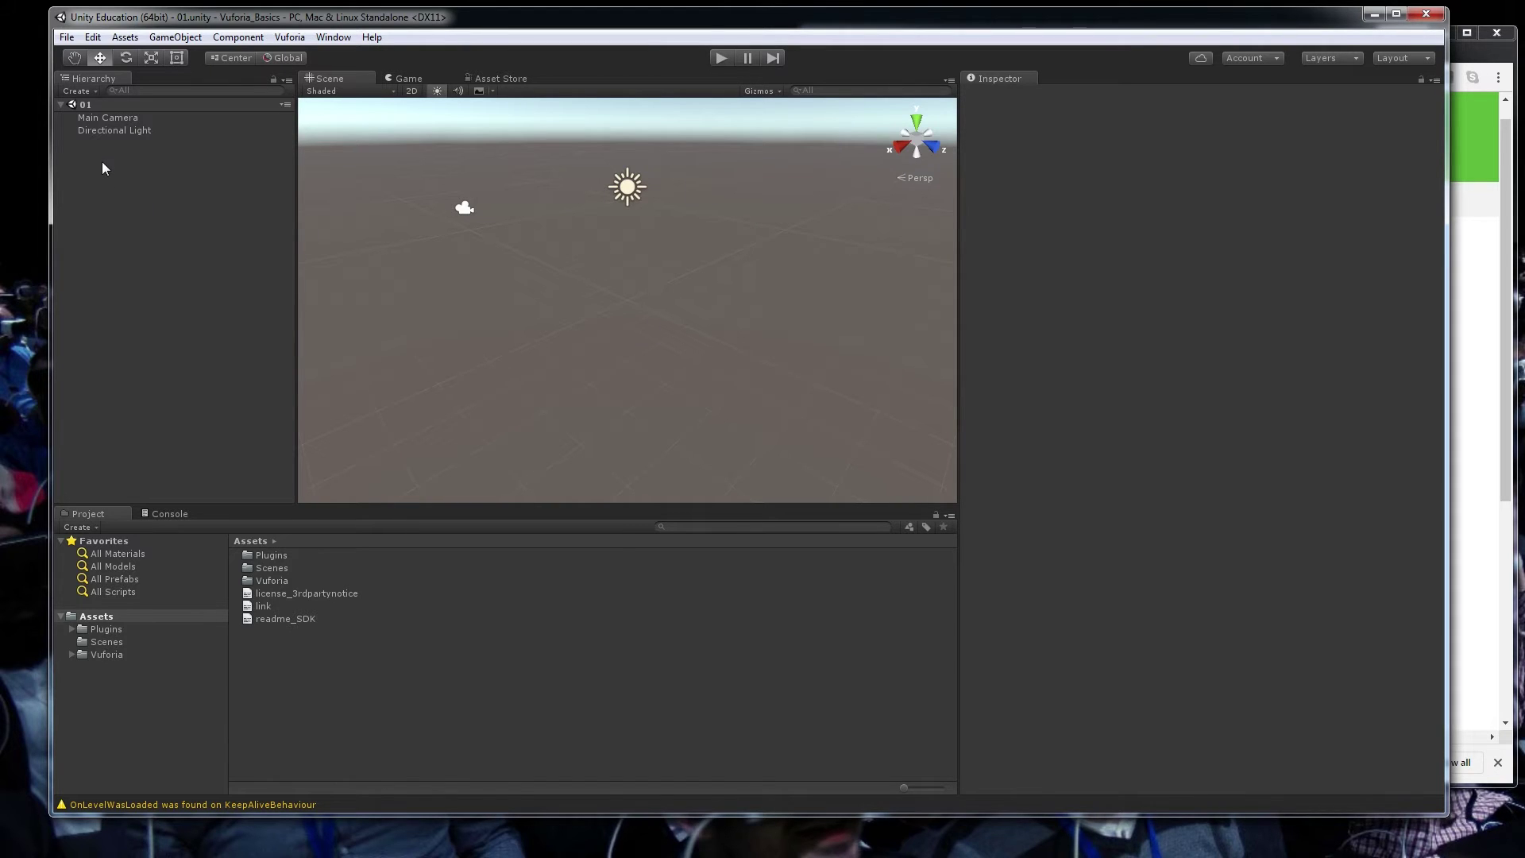
left_click(103, 119)
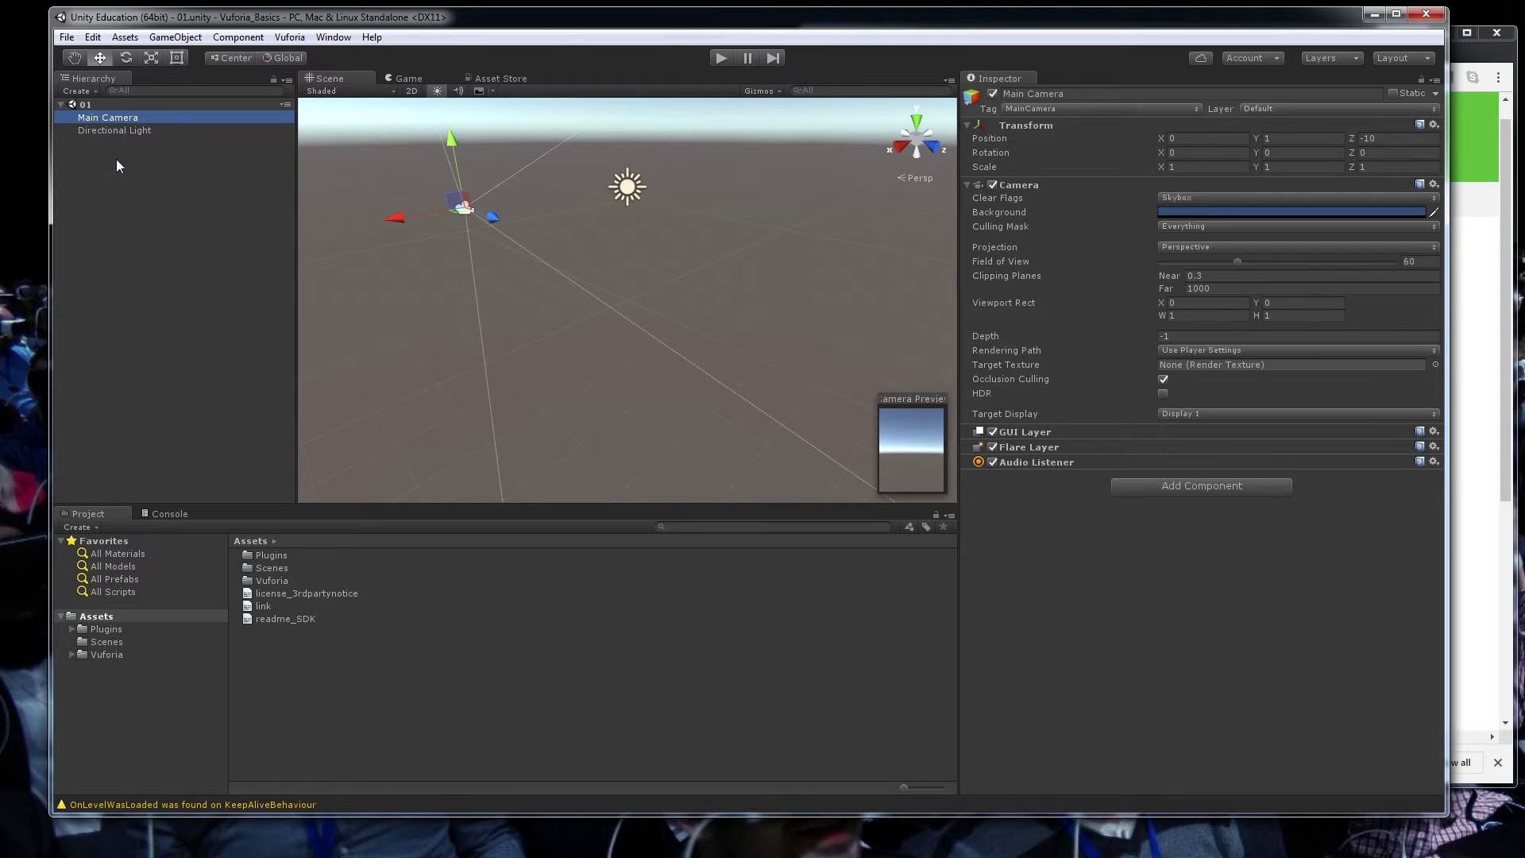
Step: Delete the default Main Camera from the scene
left_click(122, 118)
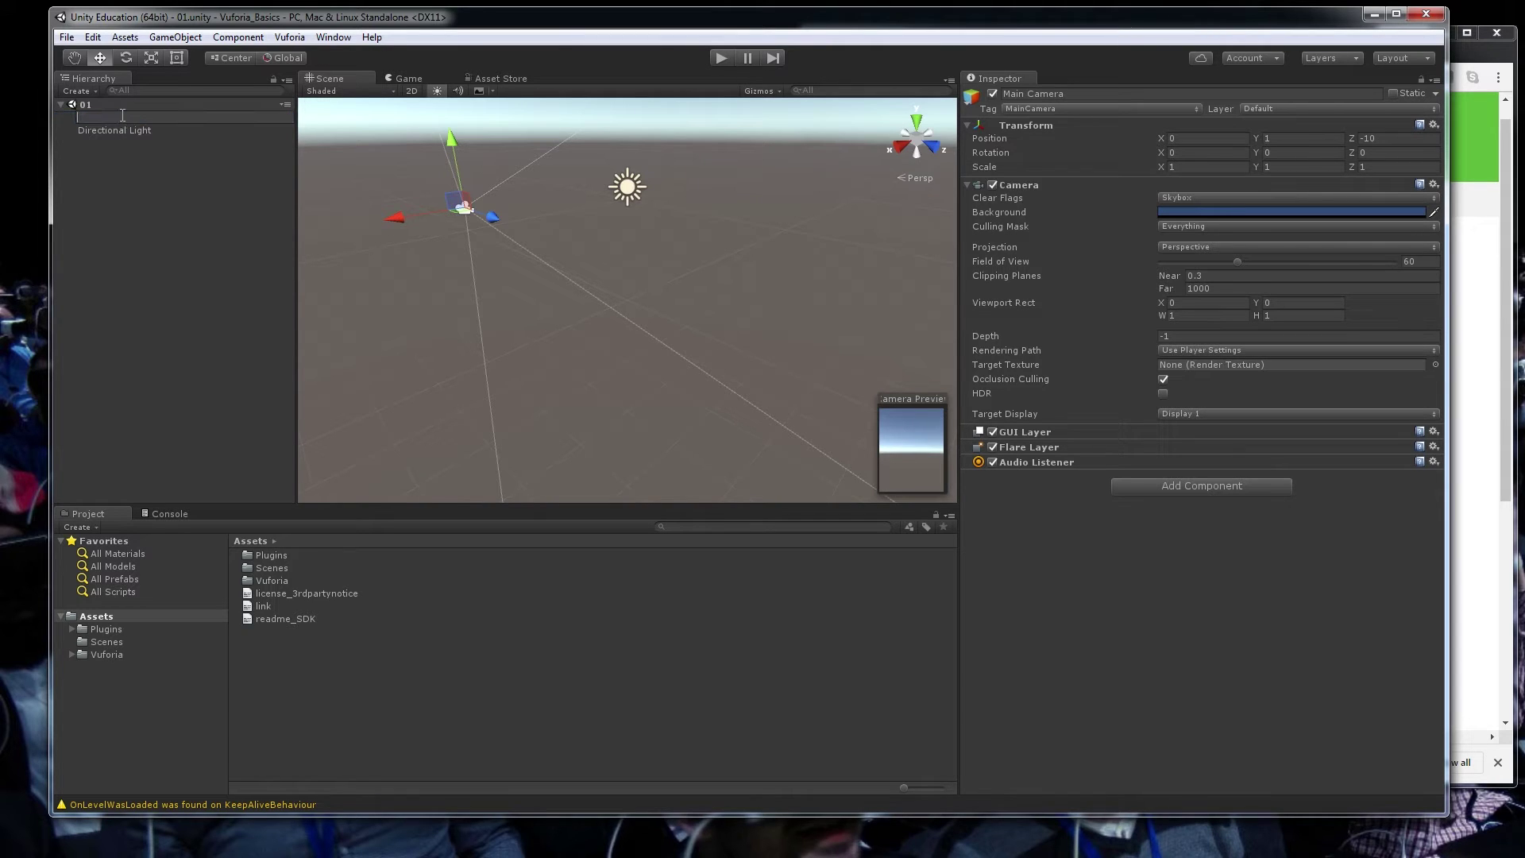
left_click(107, 193)
left_click(99, 119)
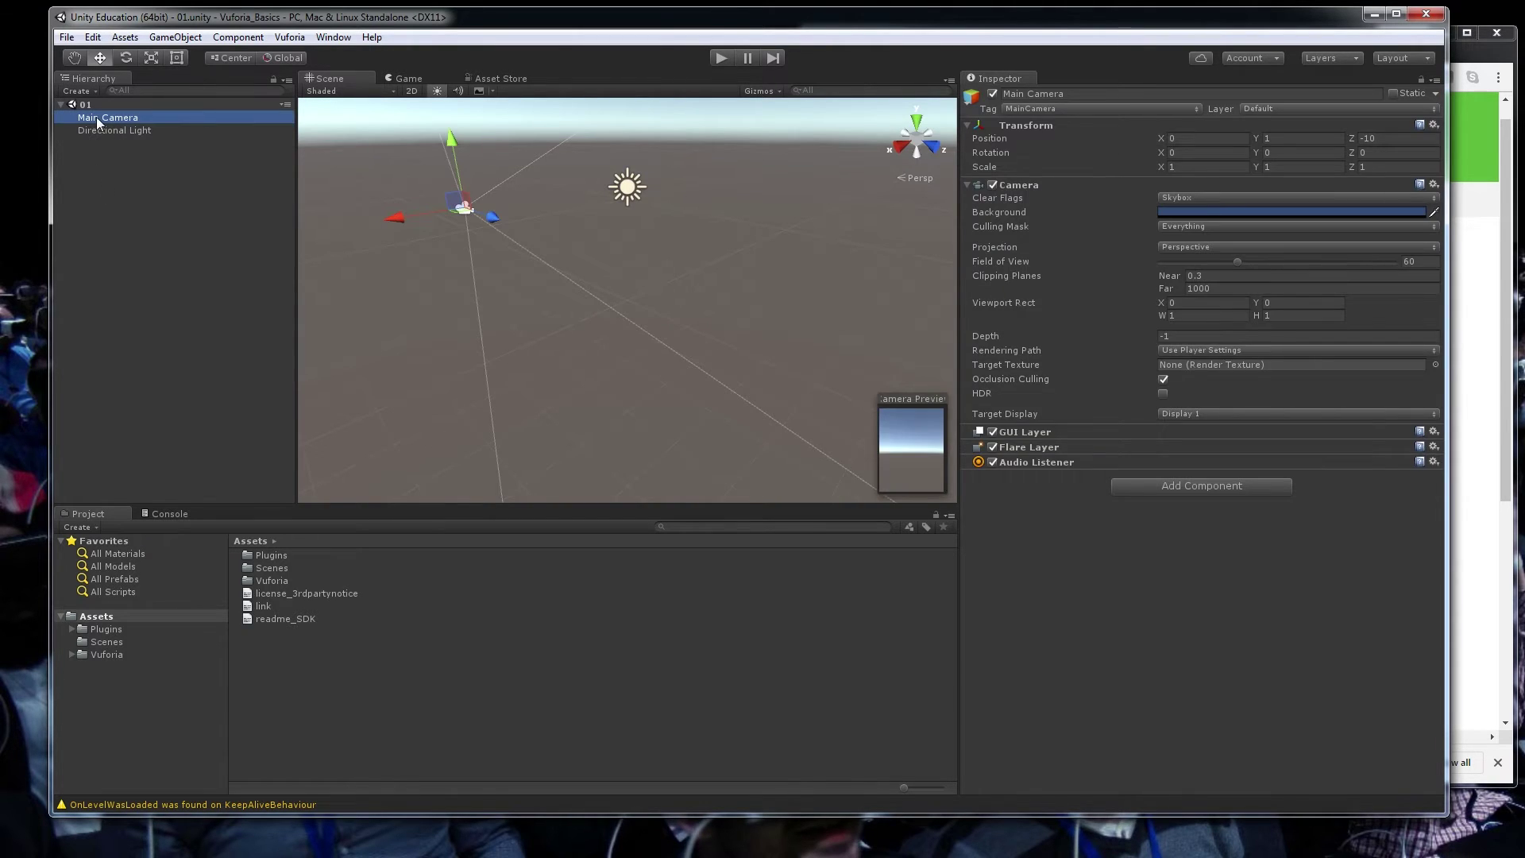
key("Delete")
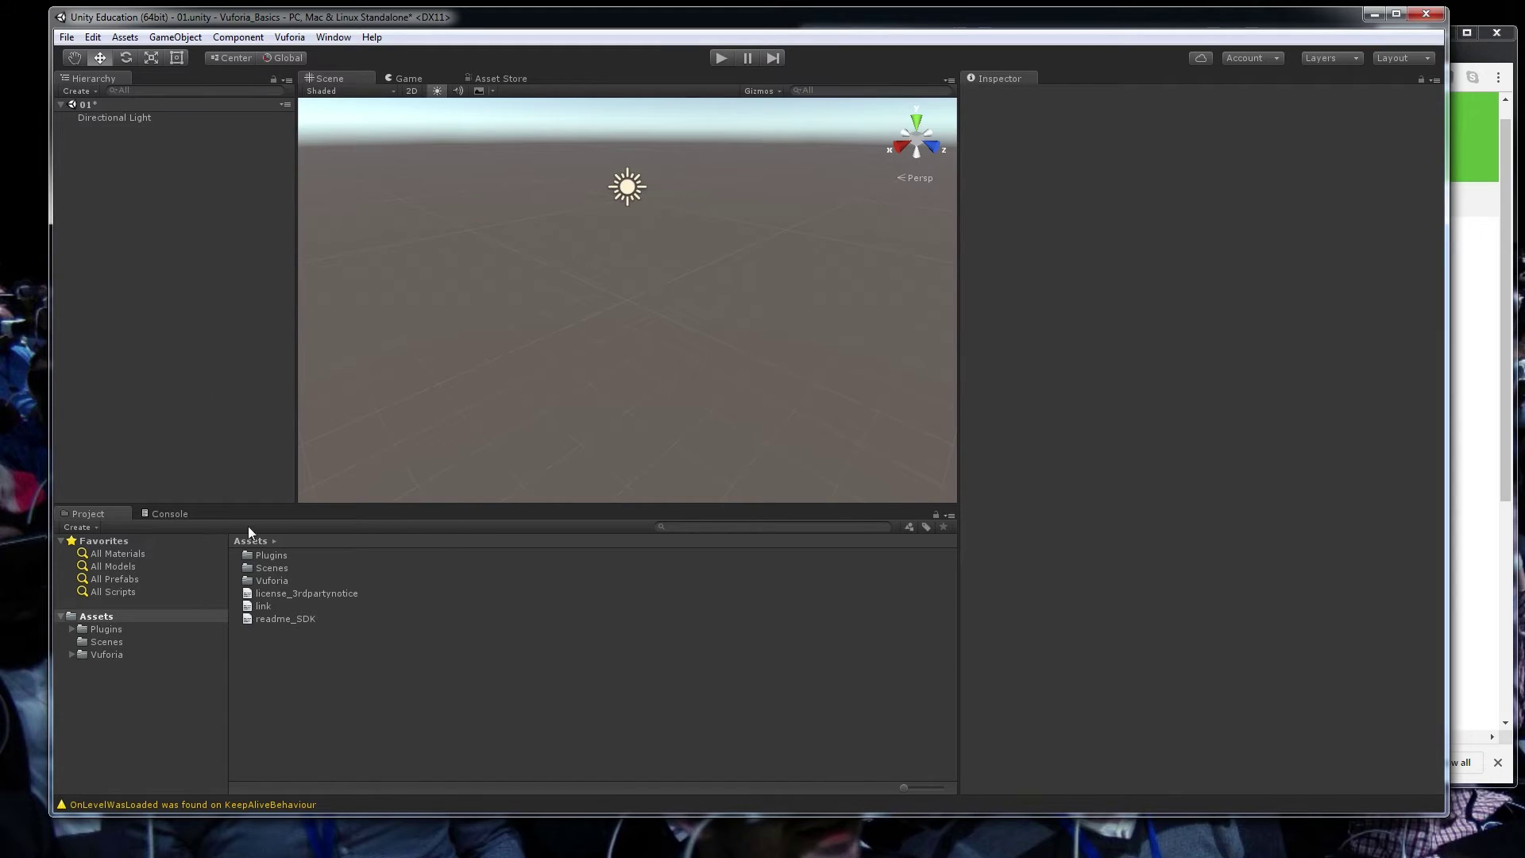
Step: Add the ARCamera prefab from Vuforia > Prefabs to the scene and select it
left_click(279, 581)
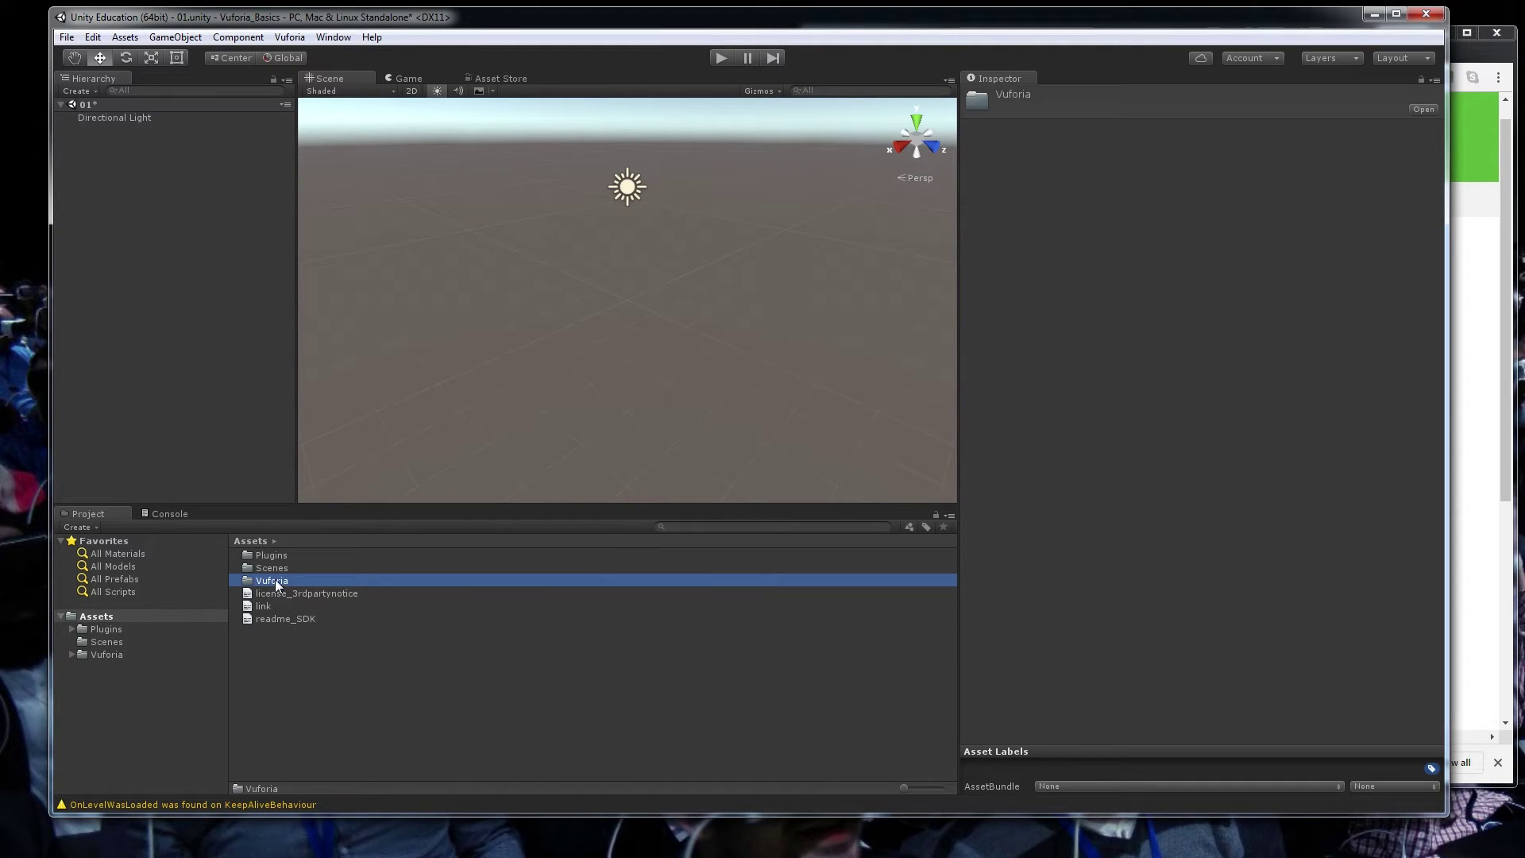
double_click(254, 583)
double_click(260, 595)
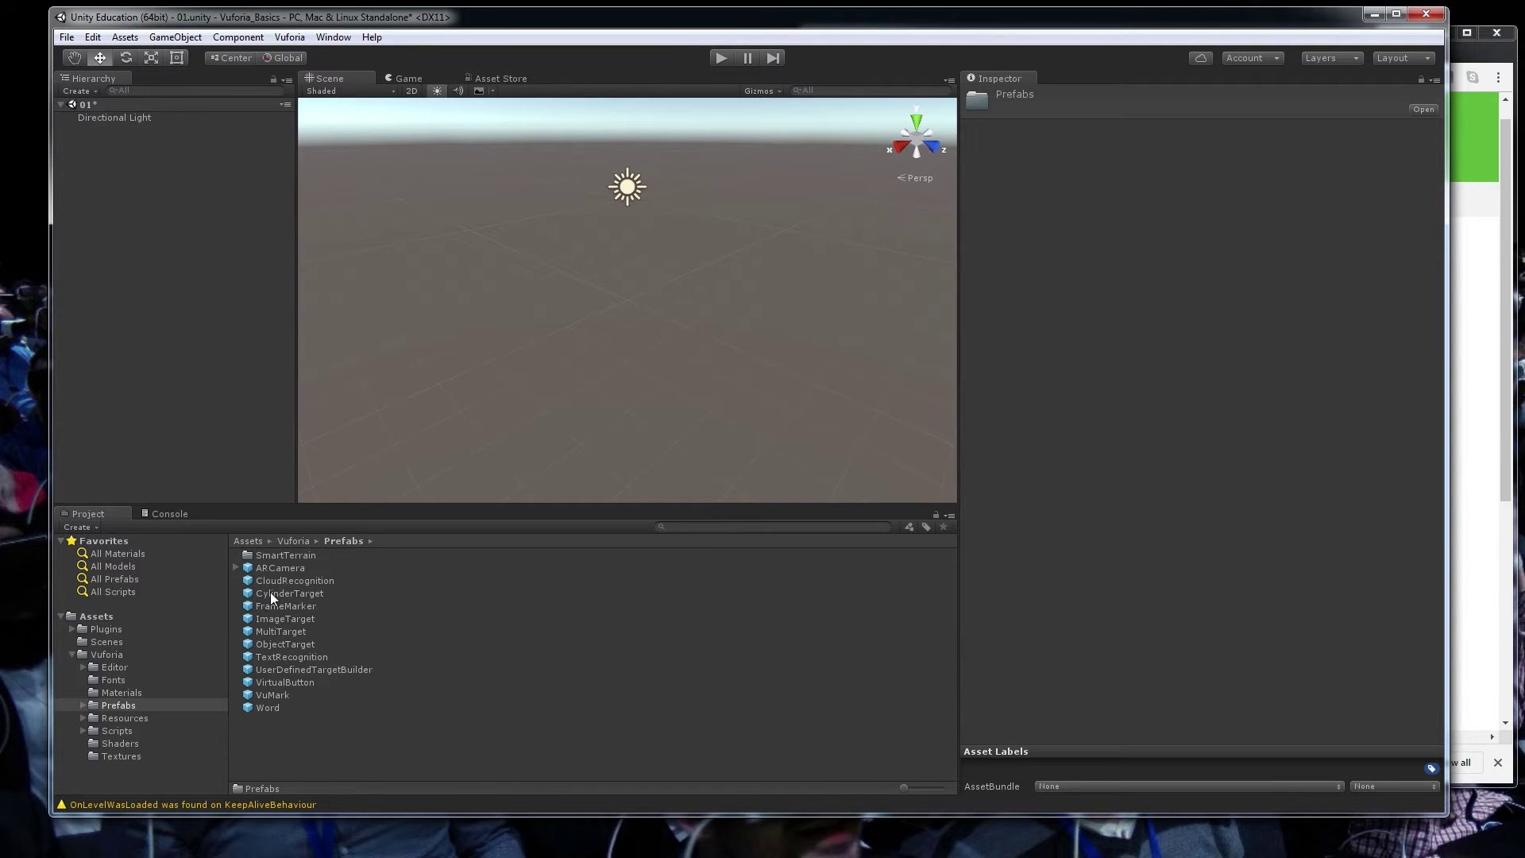
left_click(258, 569)
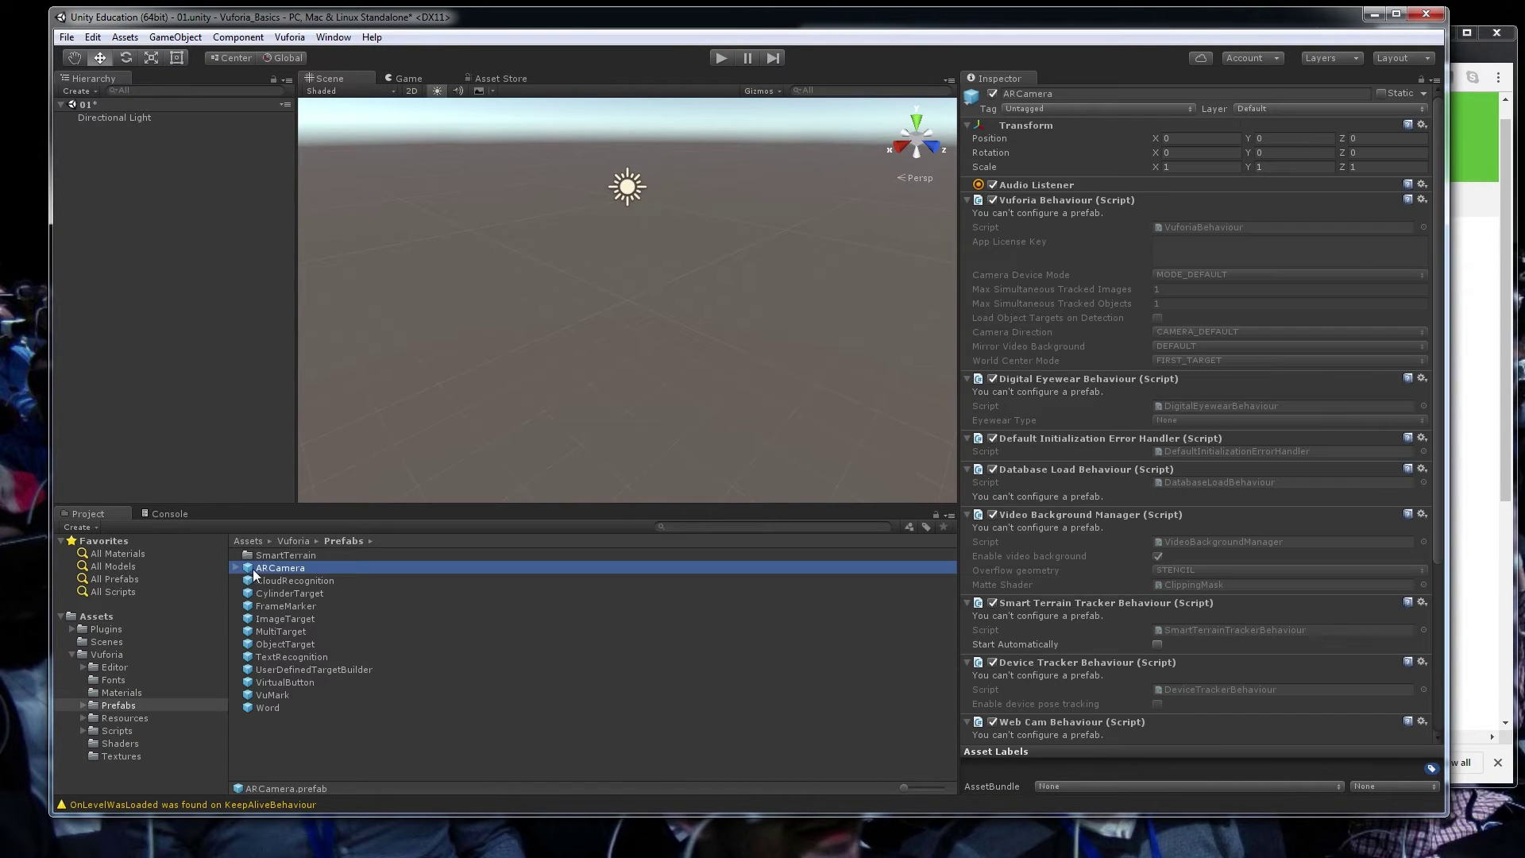
left_click_drag(253, 568, 208, 279)
left_click(159, 179)
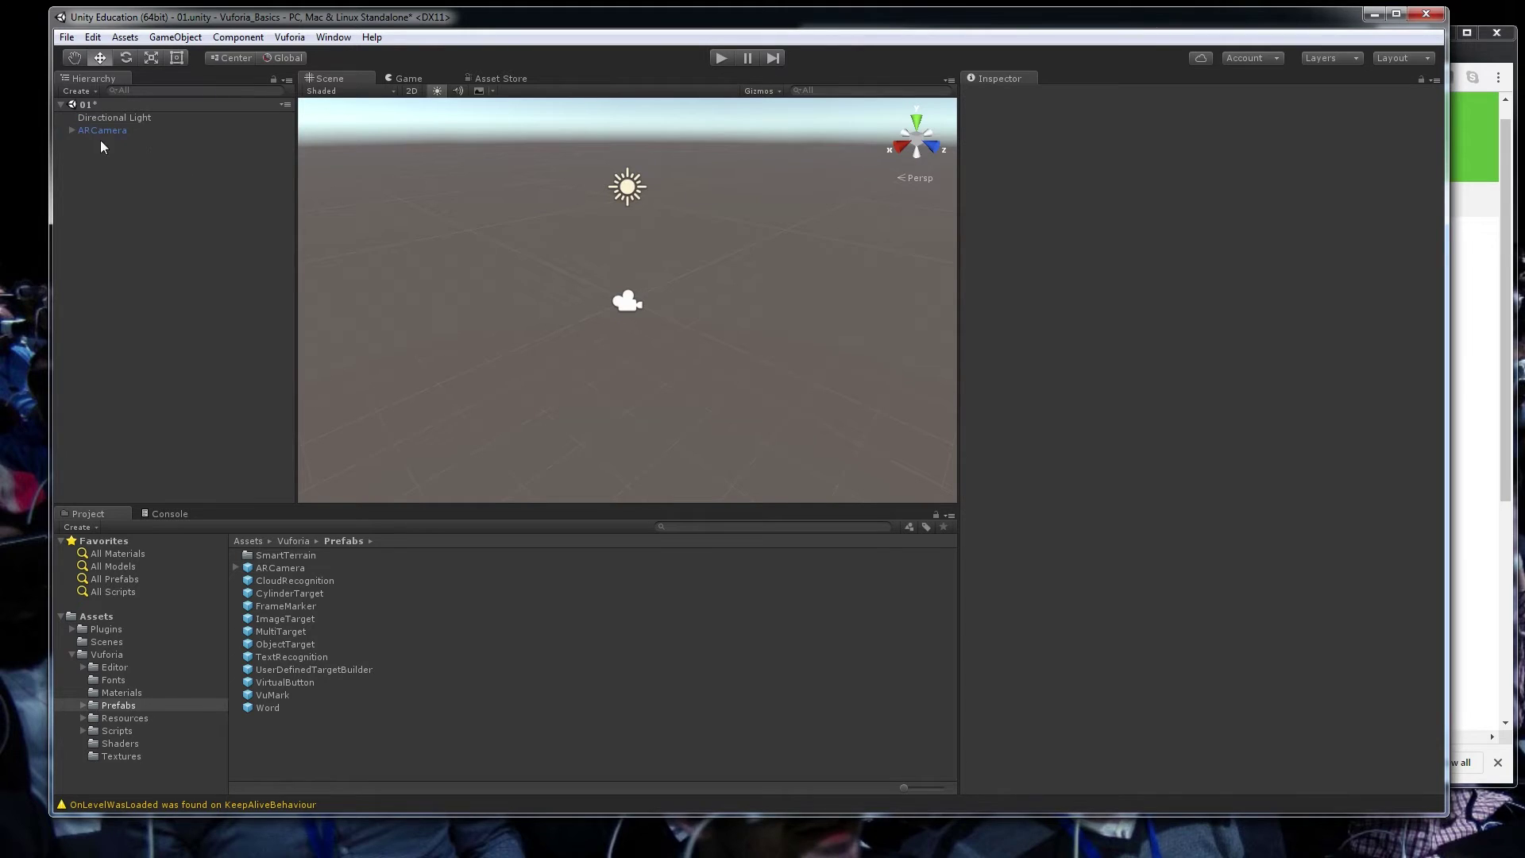
left_click(100, 130)
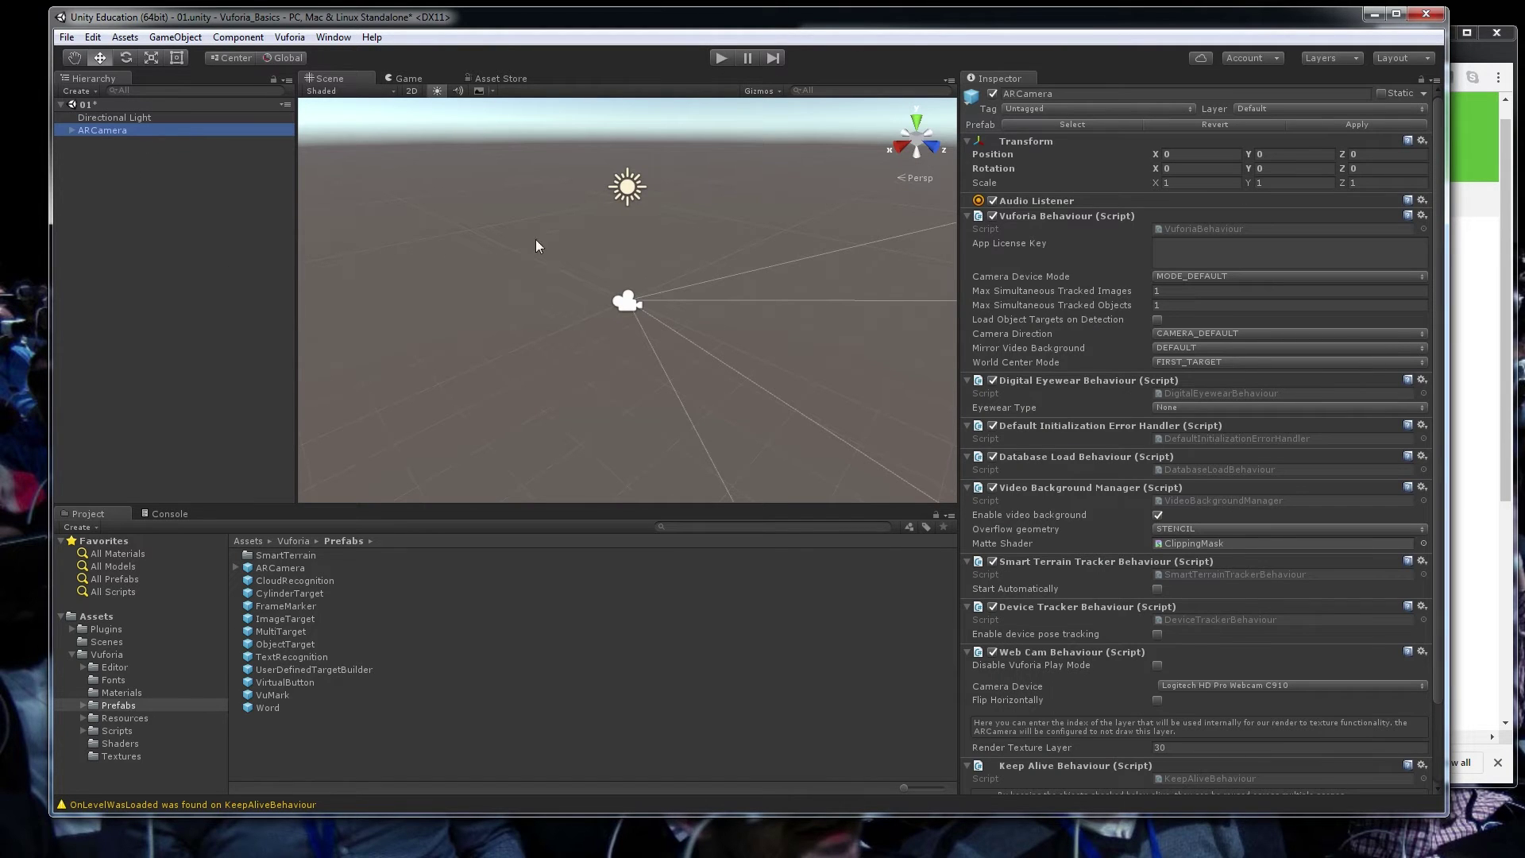
Step: Resize the panels and focus the ARCamera's empty App License Key field
left_click_drag(959, 274, 800, 294)
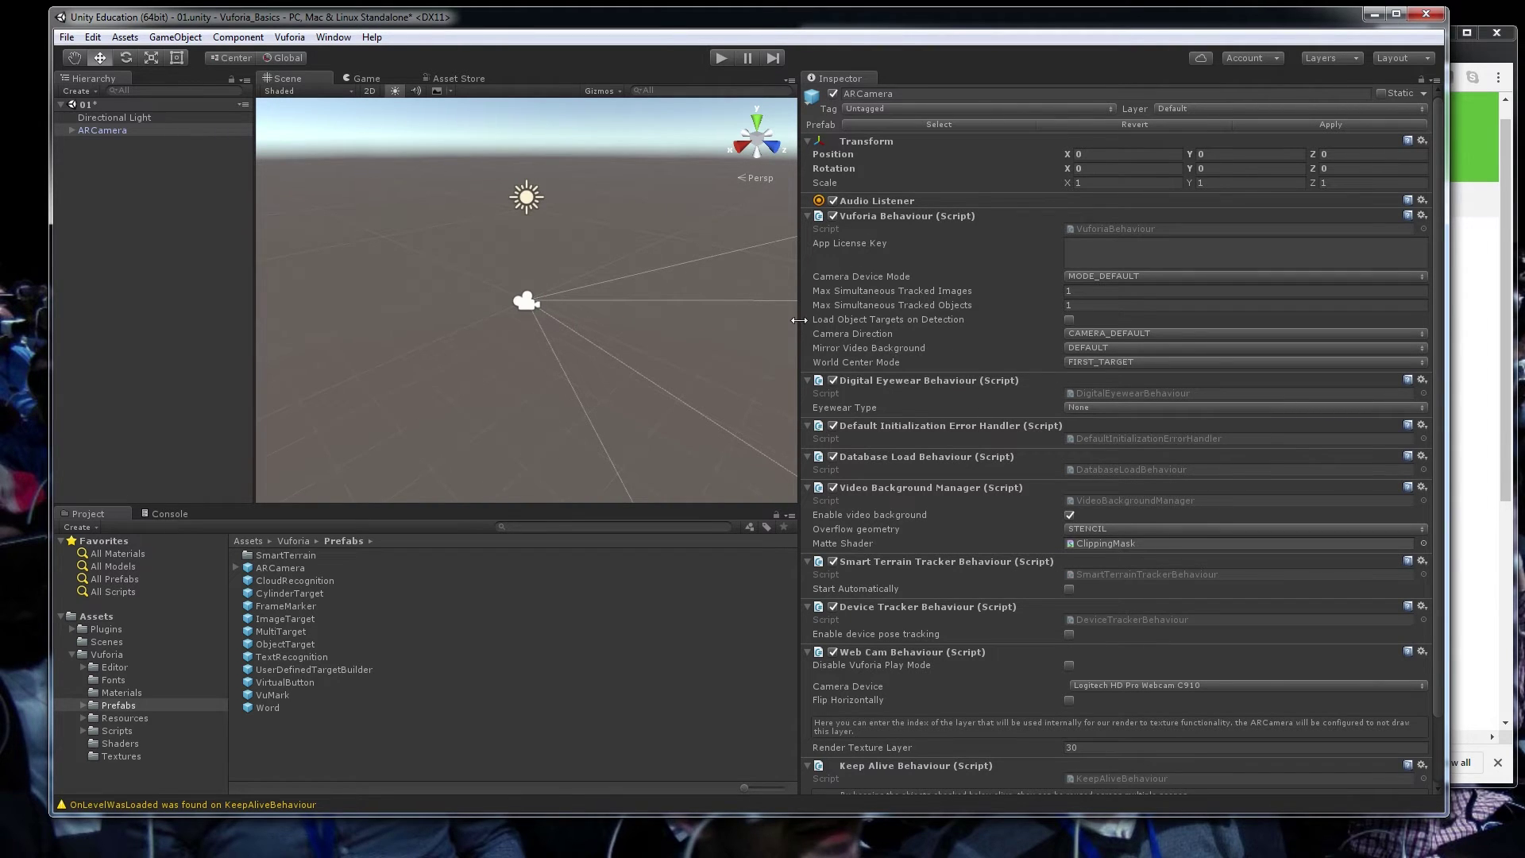
left_click_drag(799, 321, 818, 316)
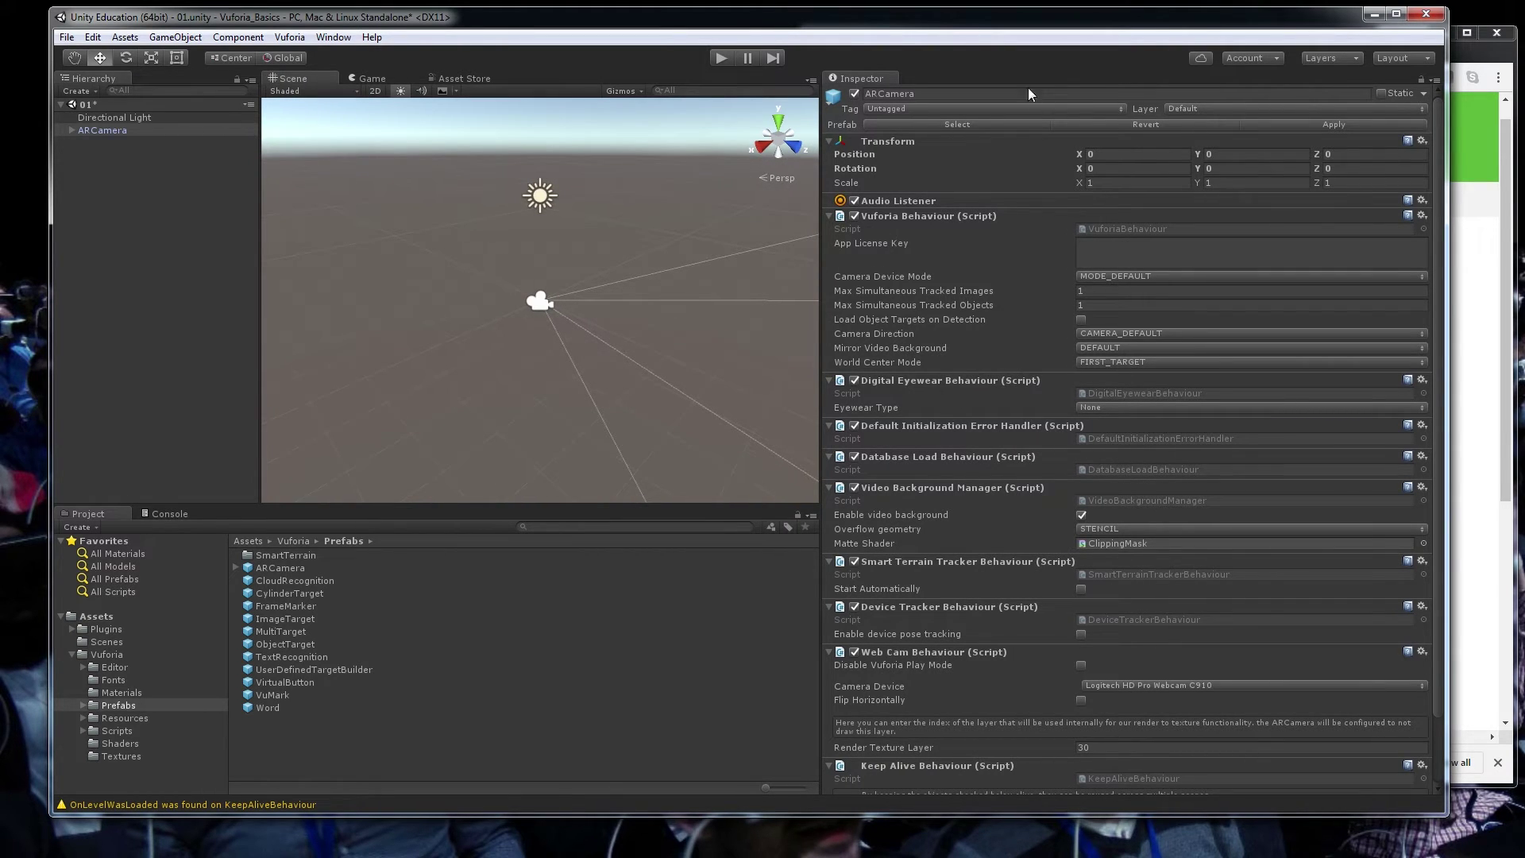
left_click(1125, 251)
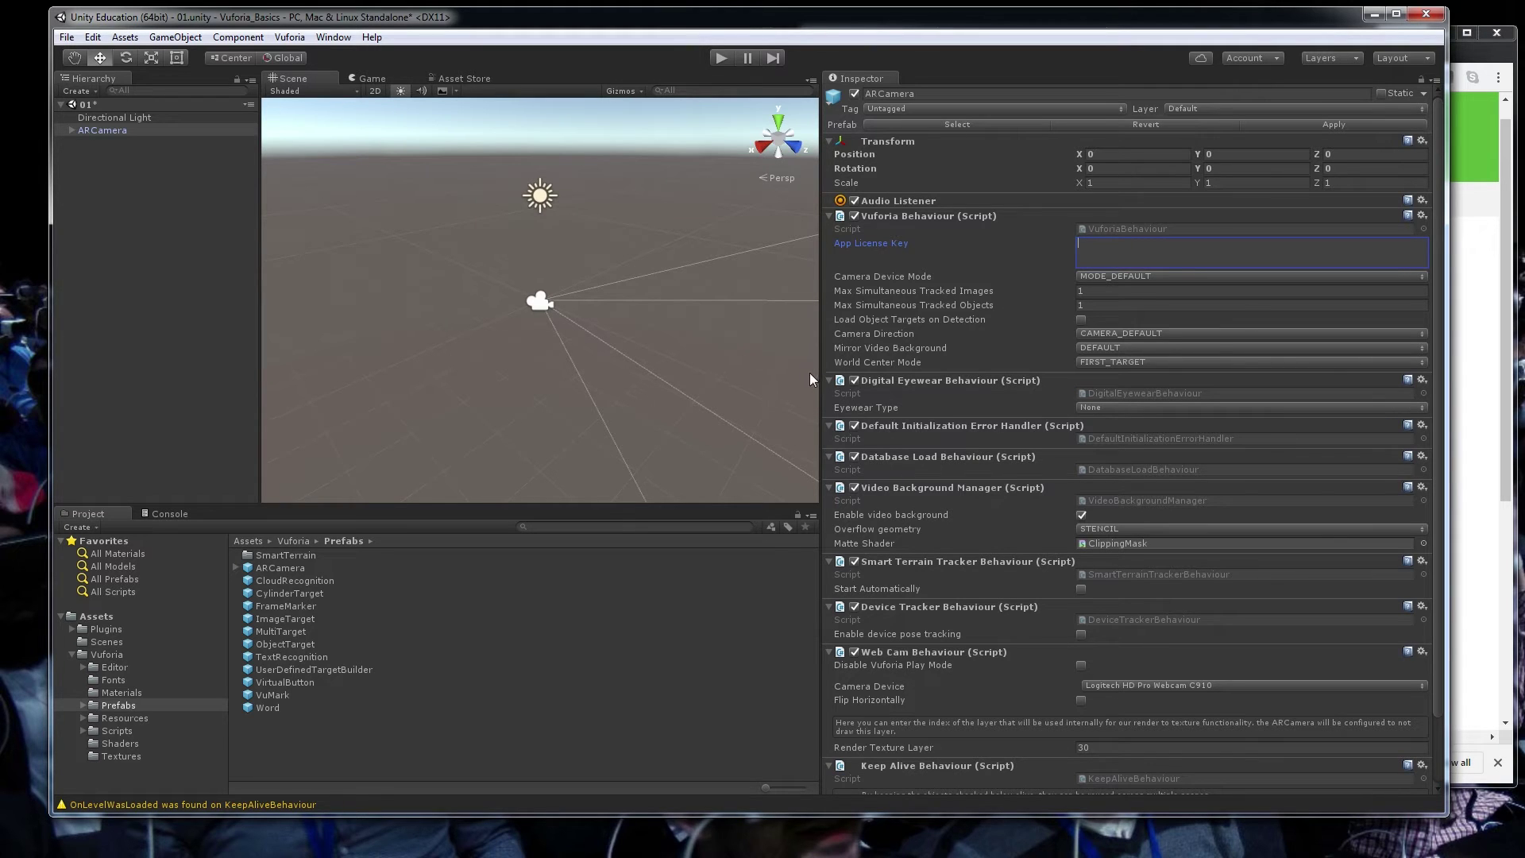
left_click_drag(758, 505, 756, 530)
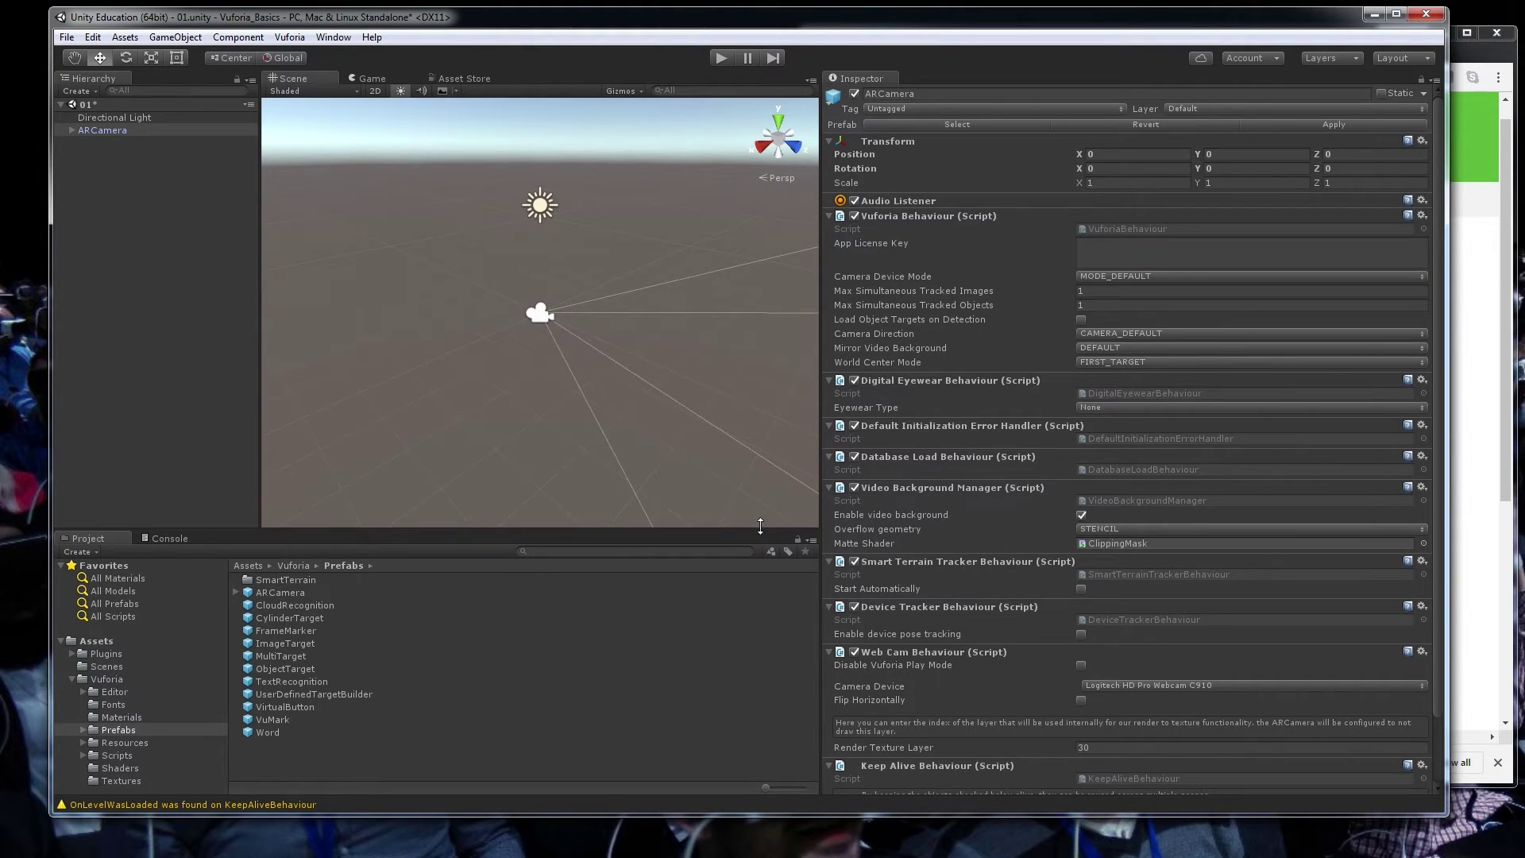
left_click(1482, 59)
Step: Move and widen the browser window so the Vuforia downloads page sits centred
left_click_drag(1144, 48, 864, 46)
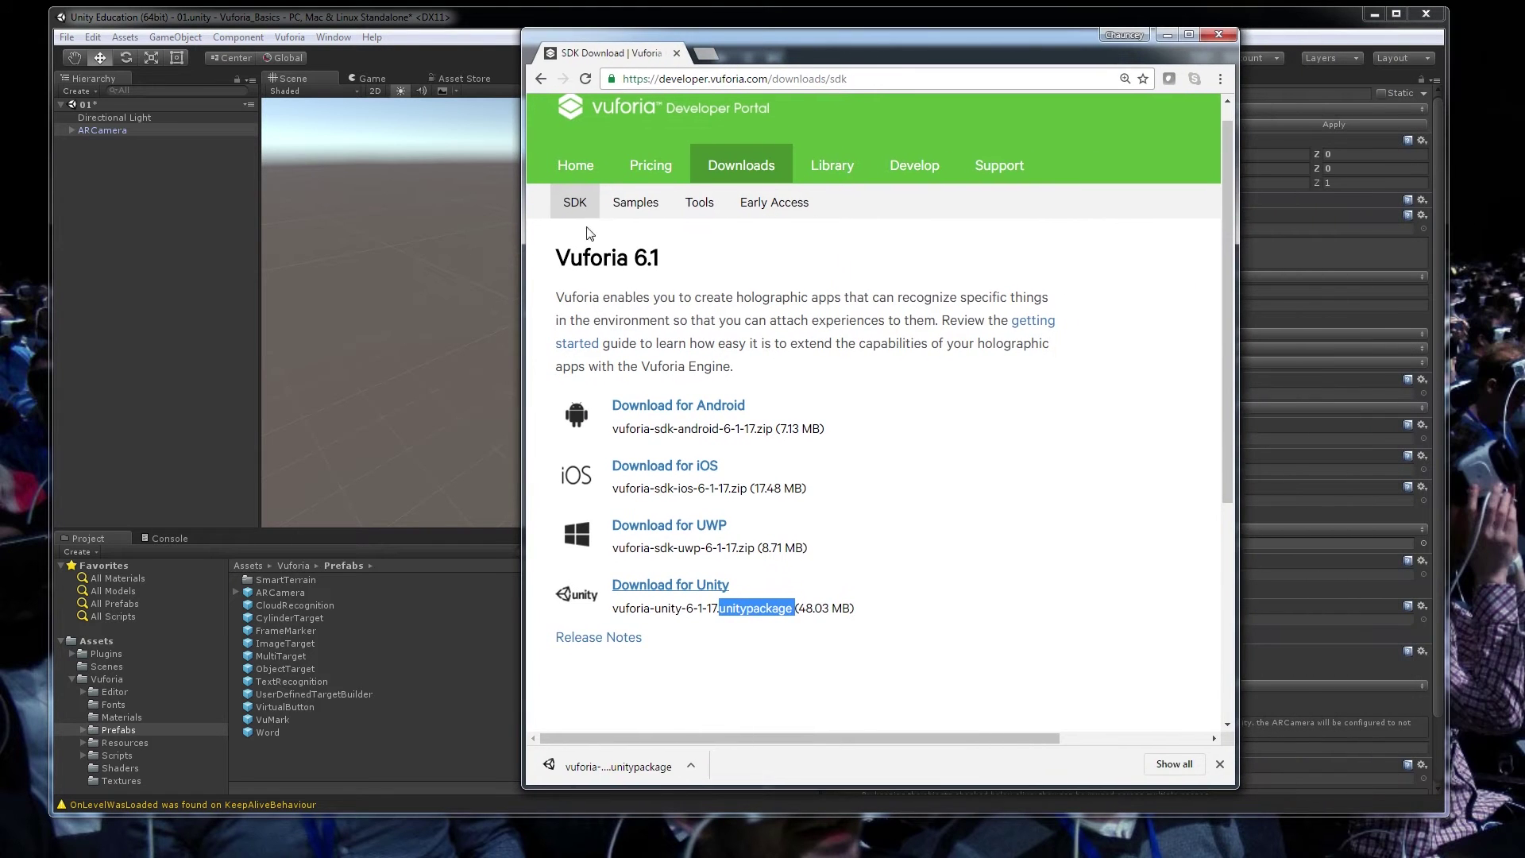
left_click_drag(522, 216, 265, 216)
left_click_drag(768, 50, 855, 44)
left_click(637, 288)
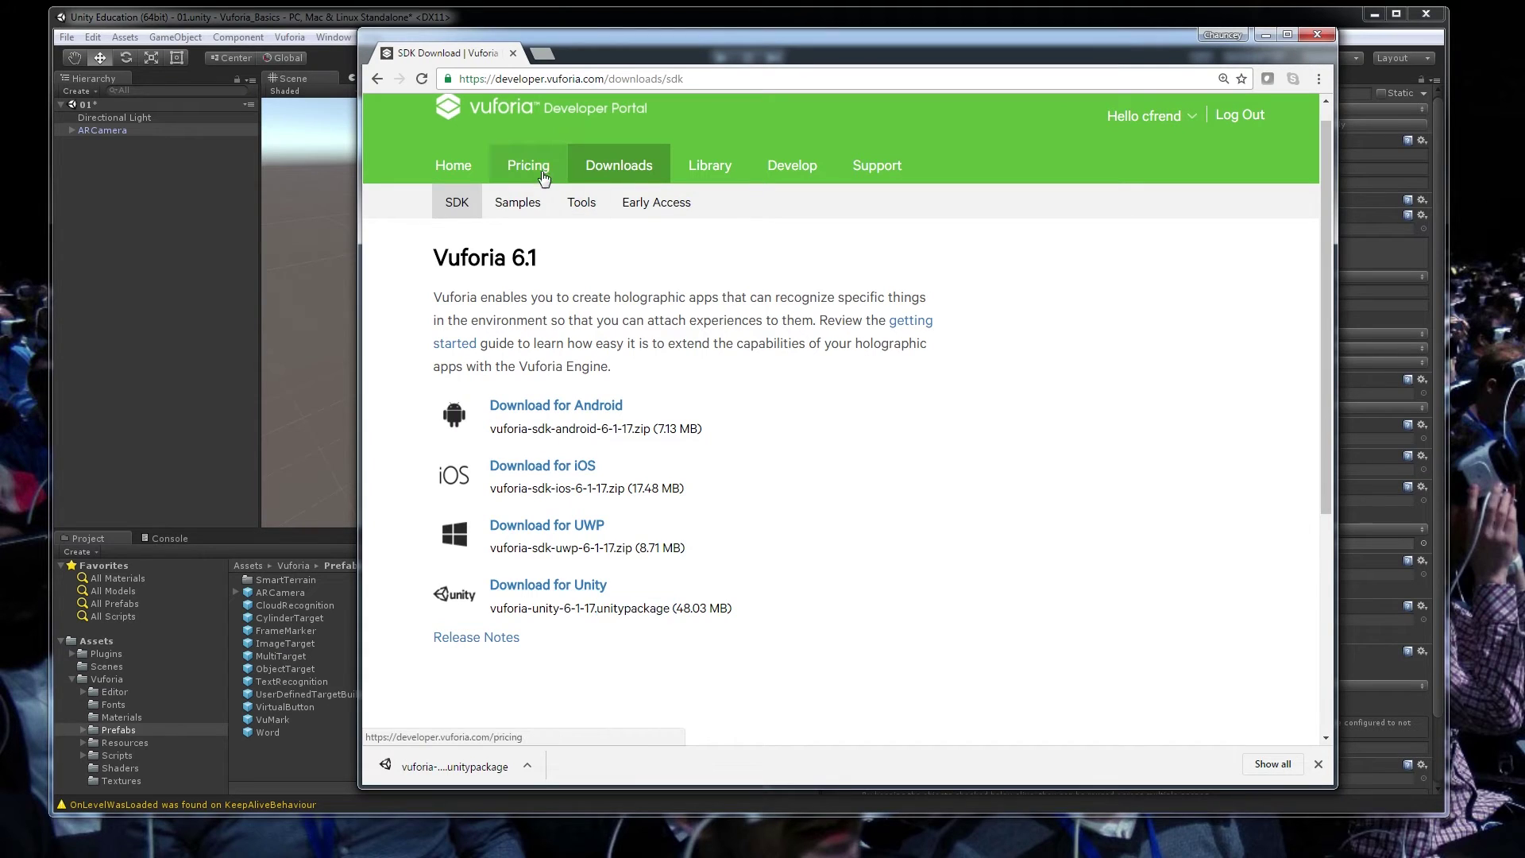
Step: From the Pricing page, request a free Development plan license key
left_click(514, 171)
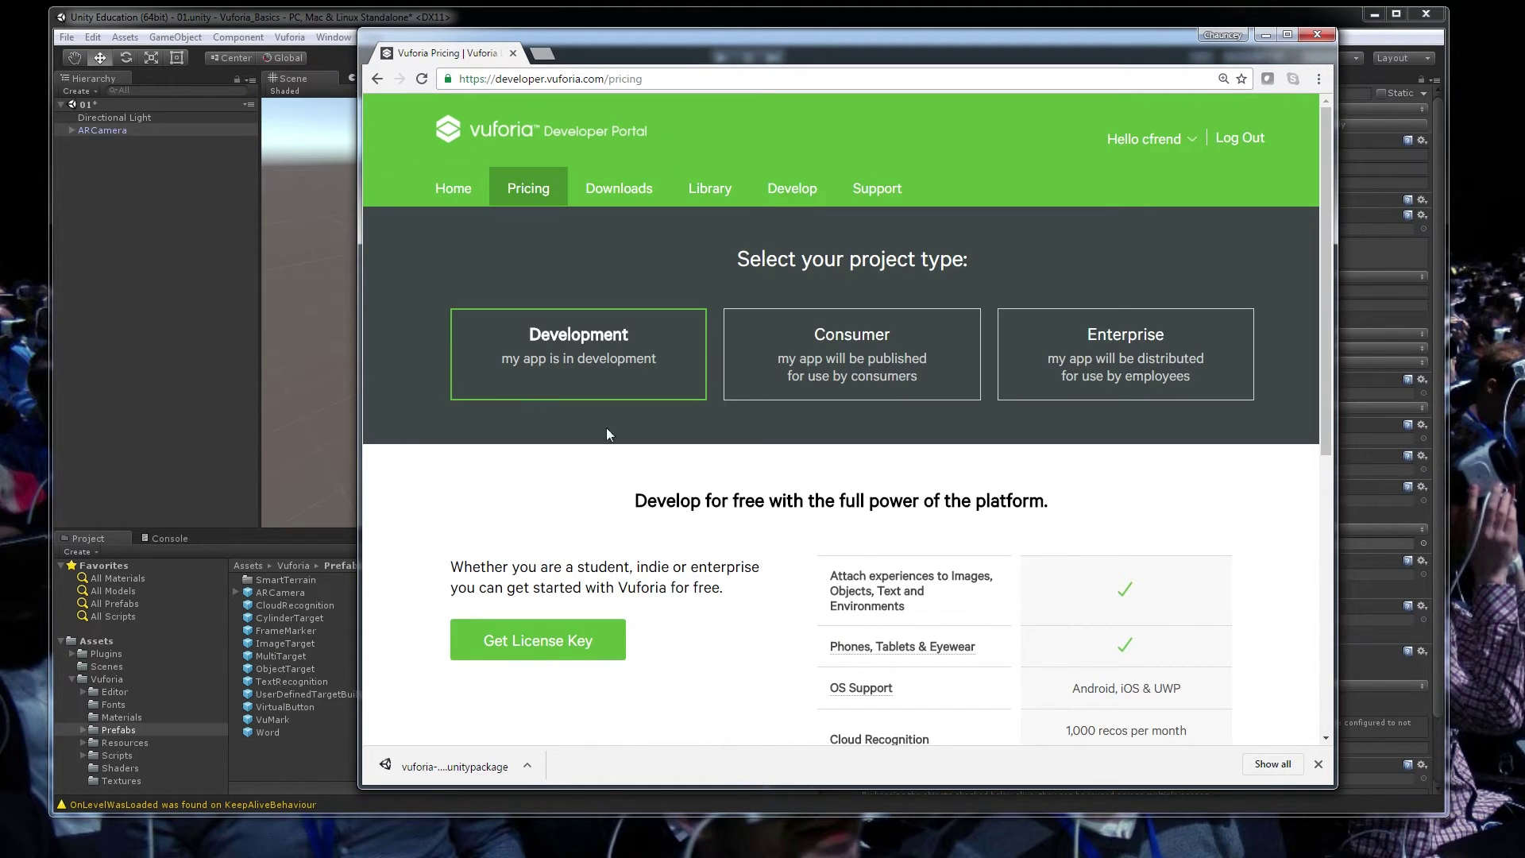
scroll(572, 468, "down", 1)
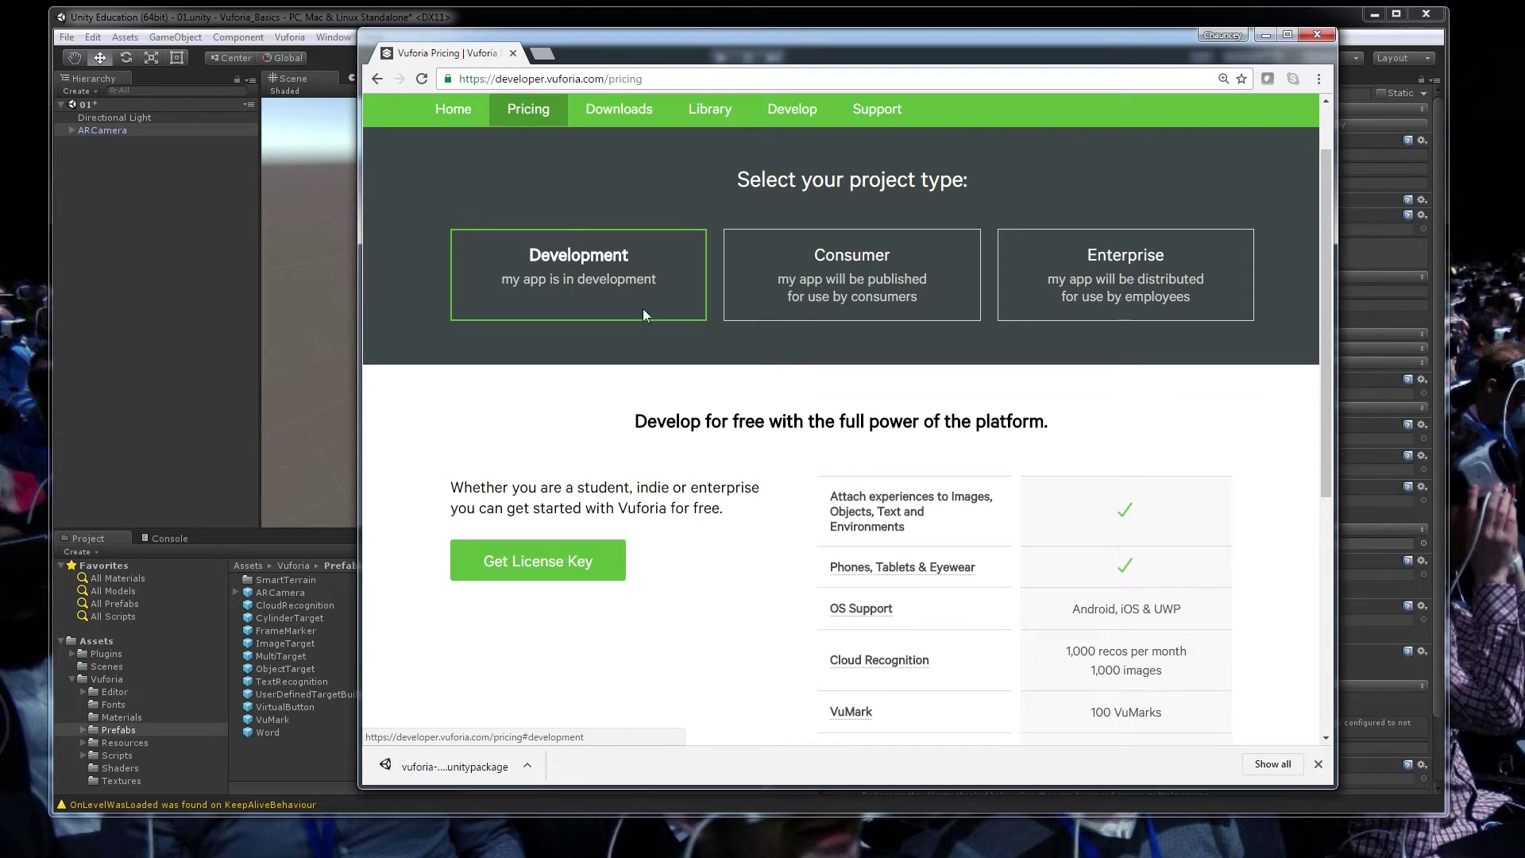
left_click(534, 564)
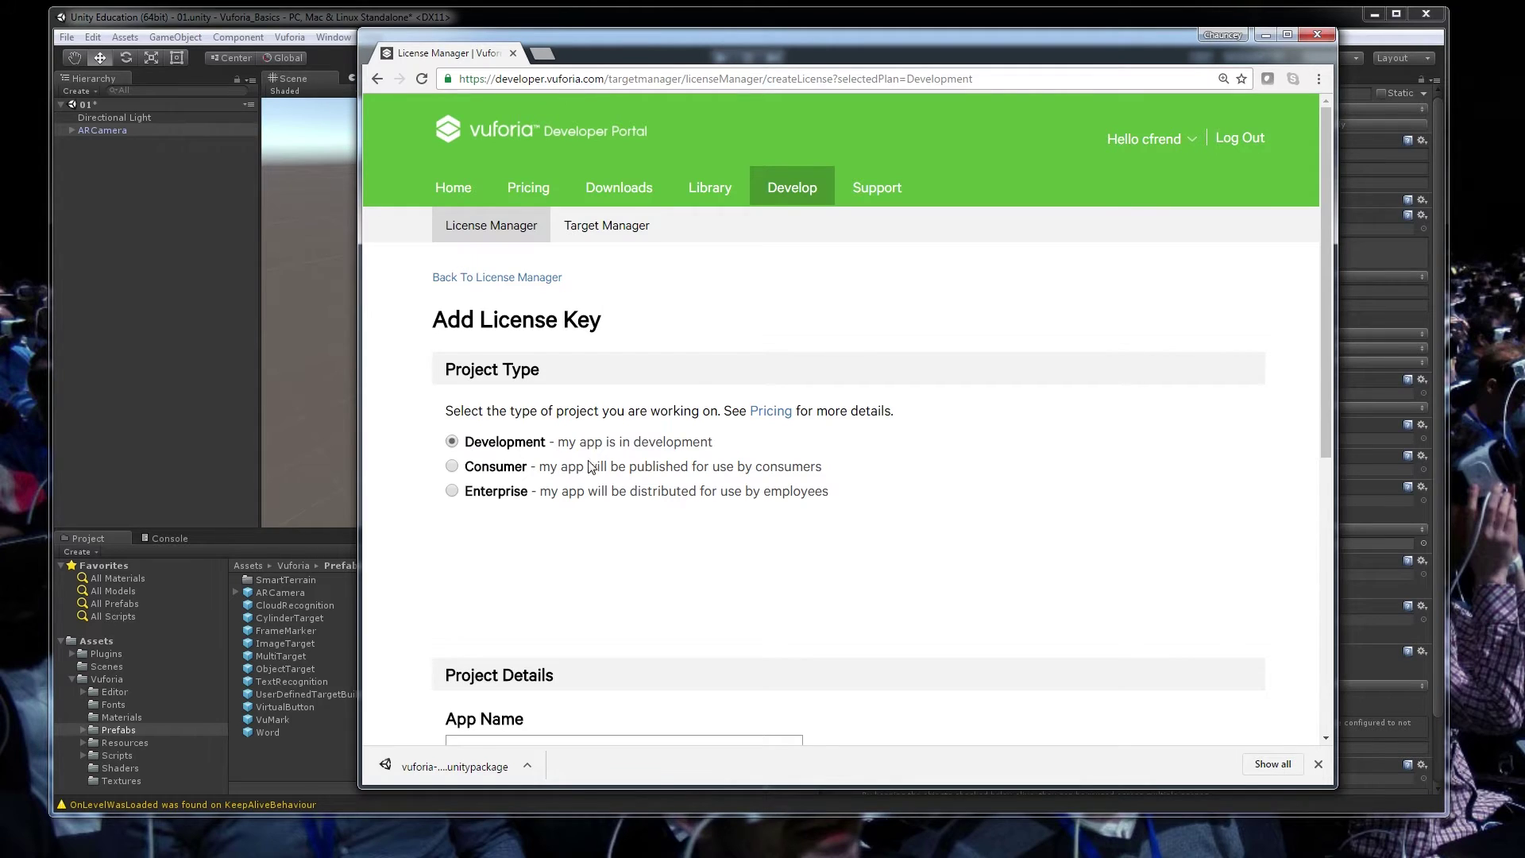
Step: Name the Development license app VuforiaBasics and accept the developer agreement on the confirmation page
scroll(590, 467, "down", 3)
left_click(551, 515)
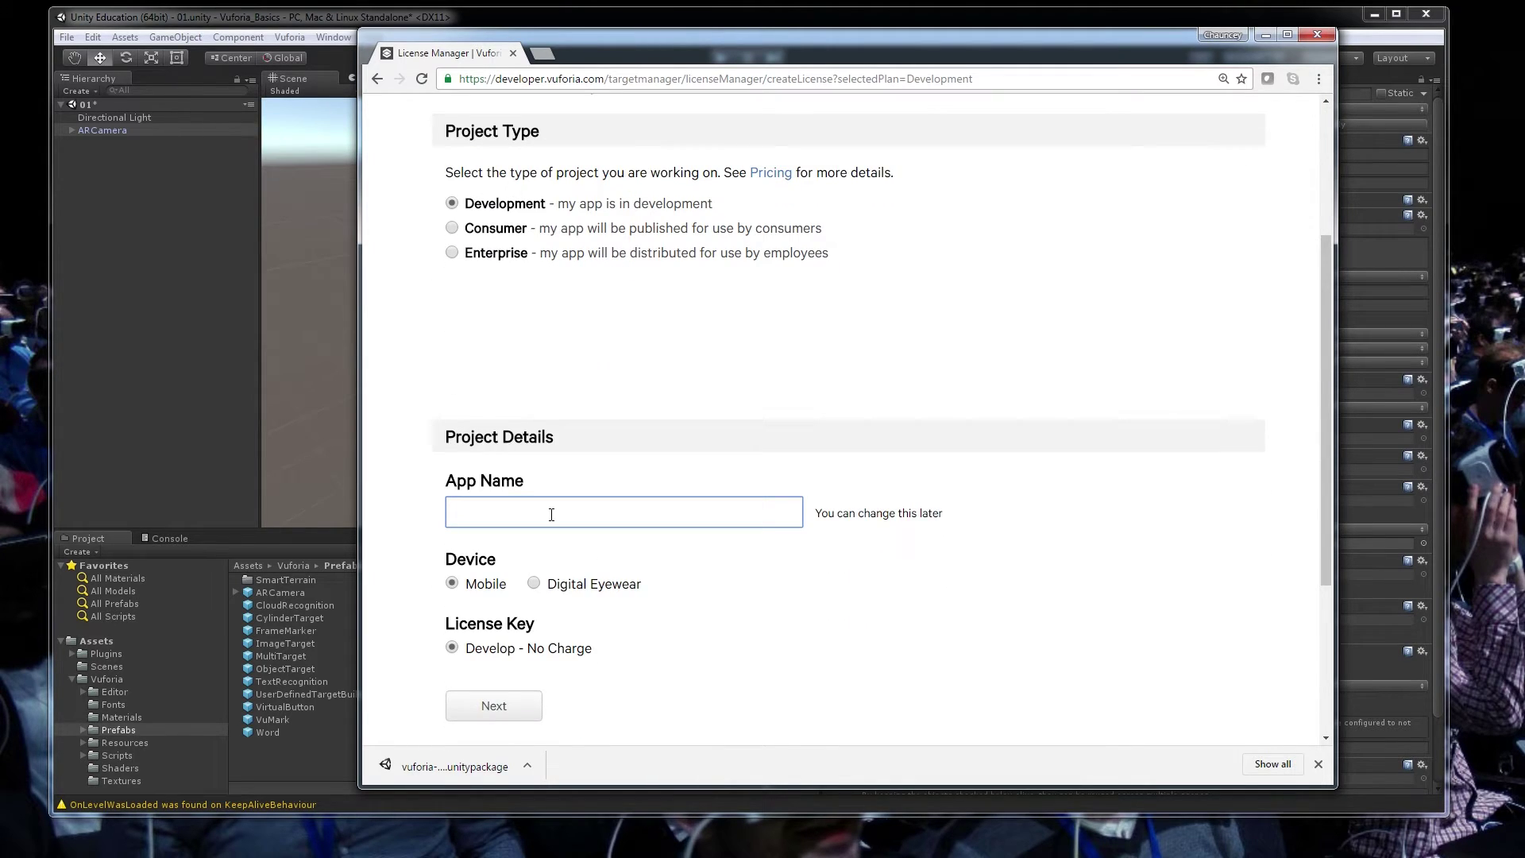
type("VuforiaBasics")
left_click(407, 475)
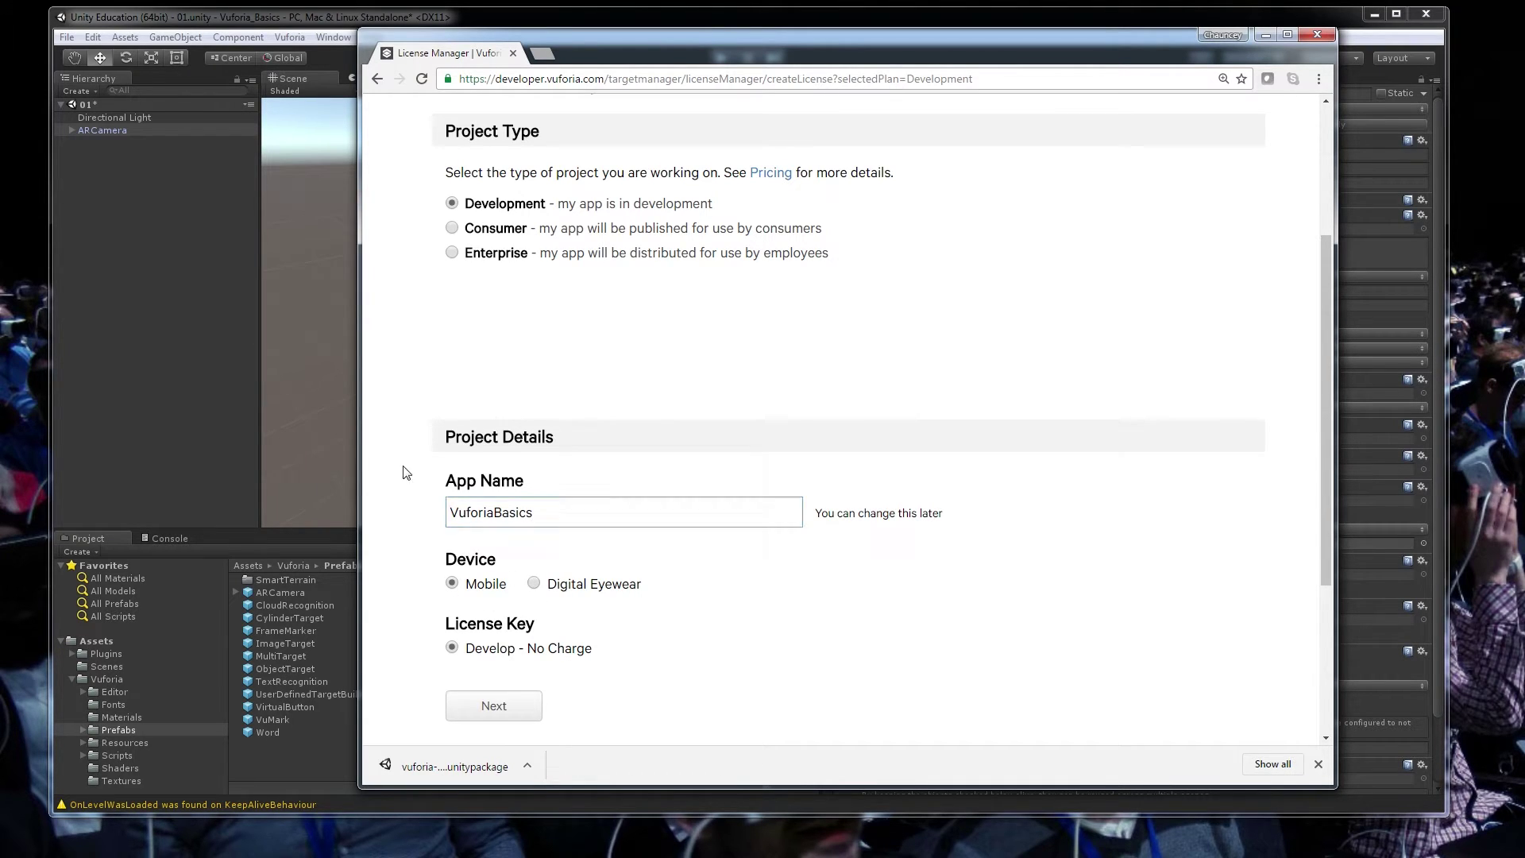
left_click(490, 710)
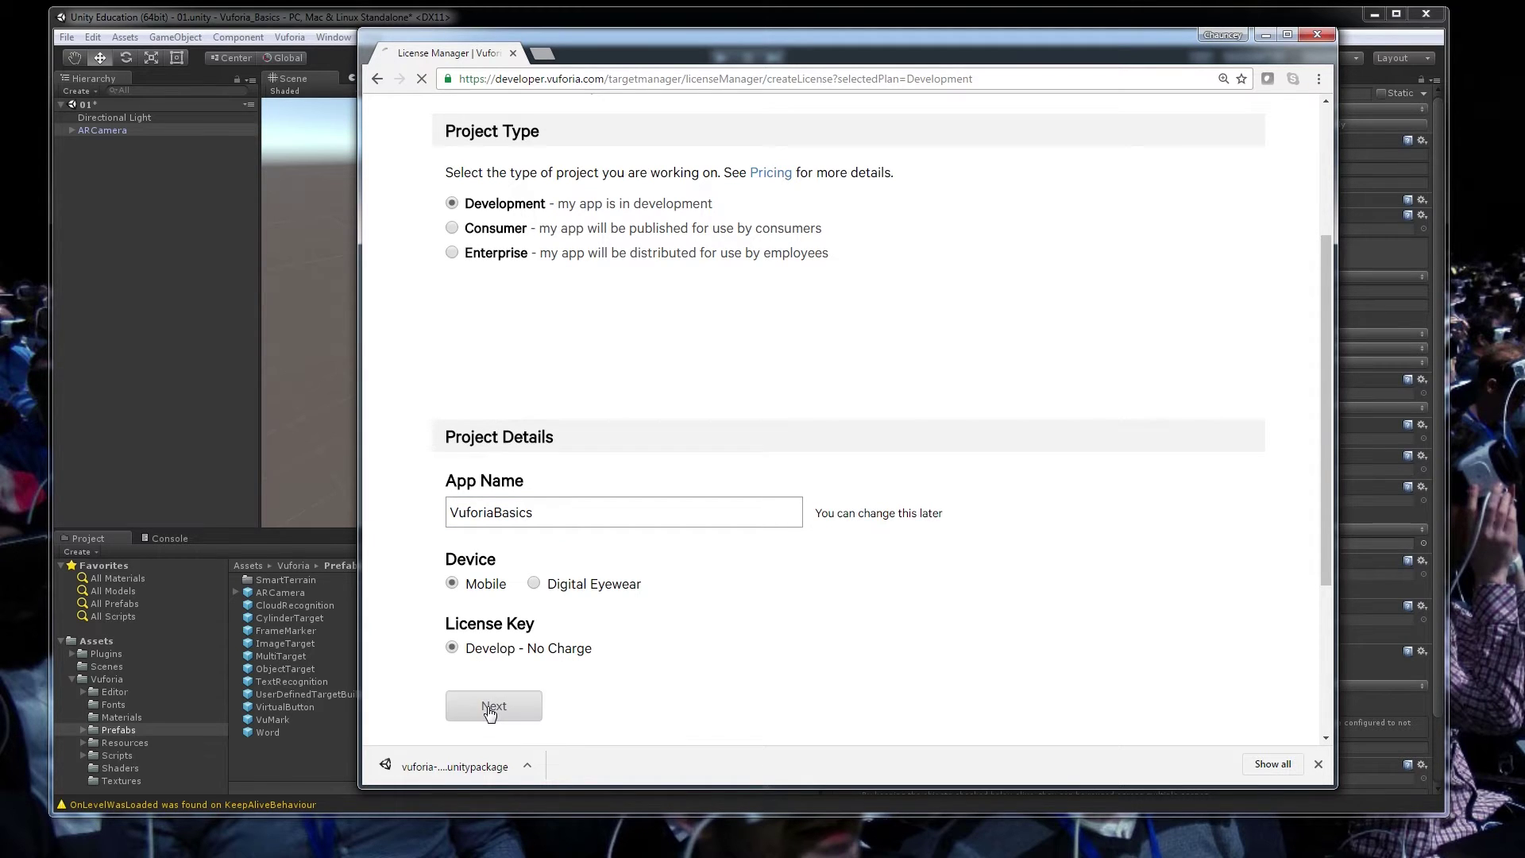
scroll(643, 415, "down", 1)
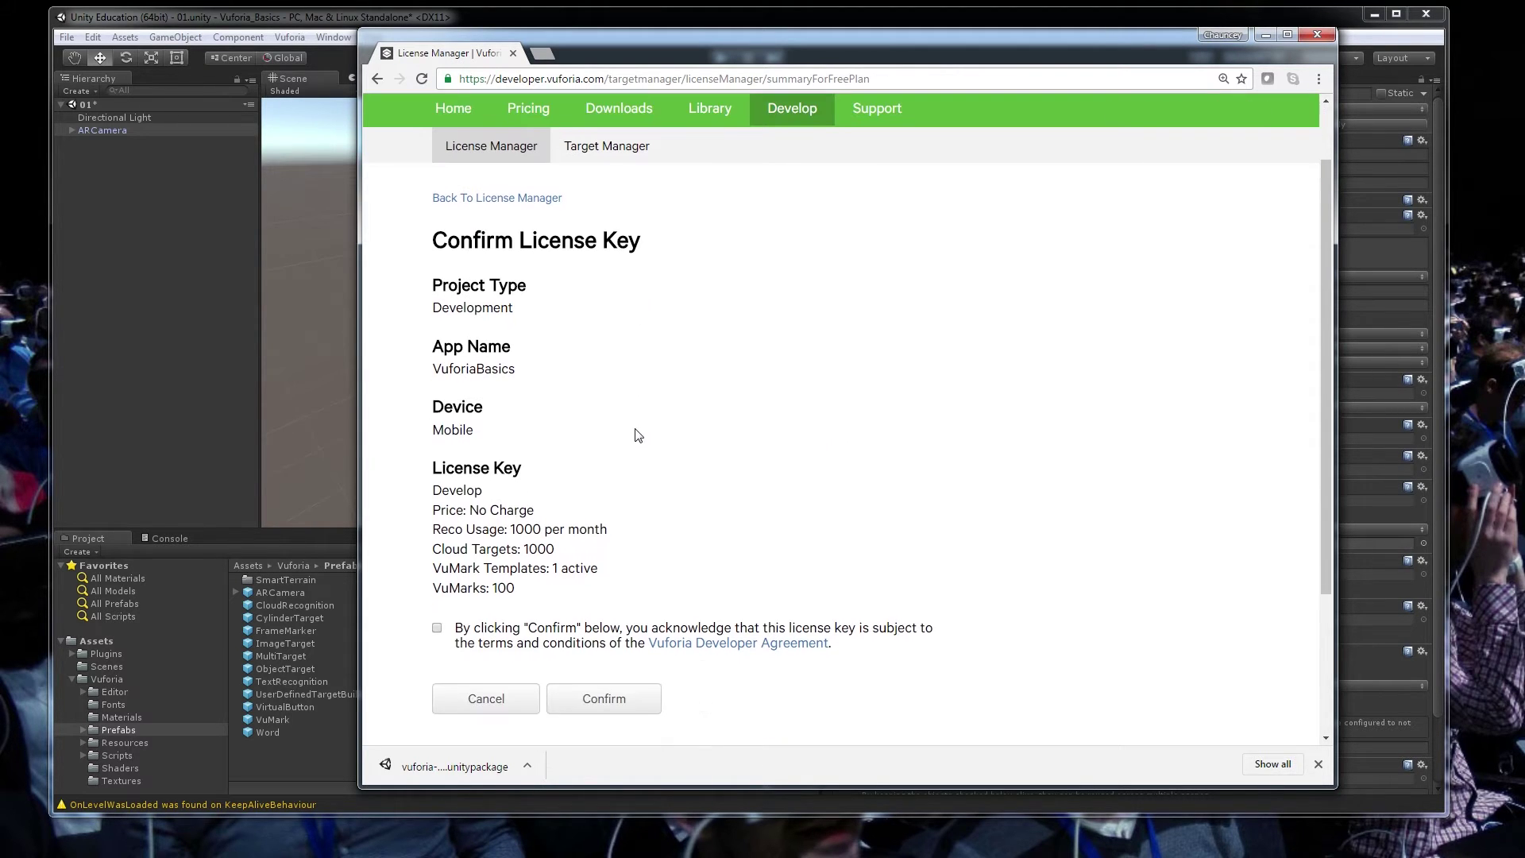
left_click(436, 628)
Step: Confirm the VuforiaBasics license key and locate it in the License Manager list
left_click(626, 701)
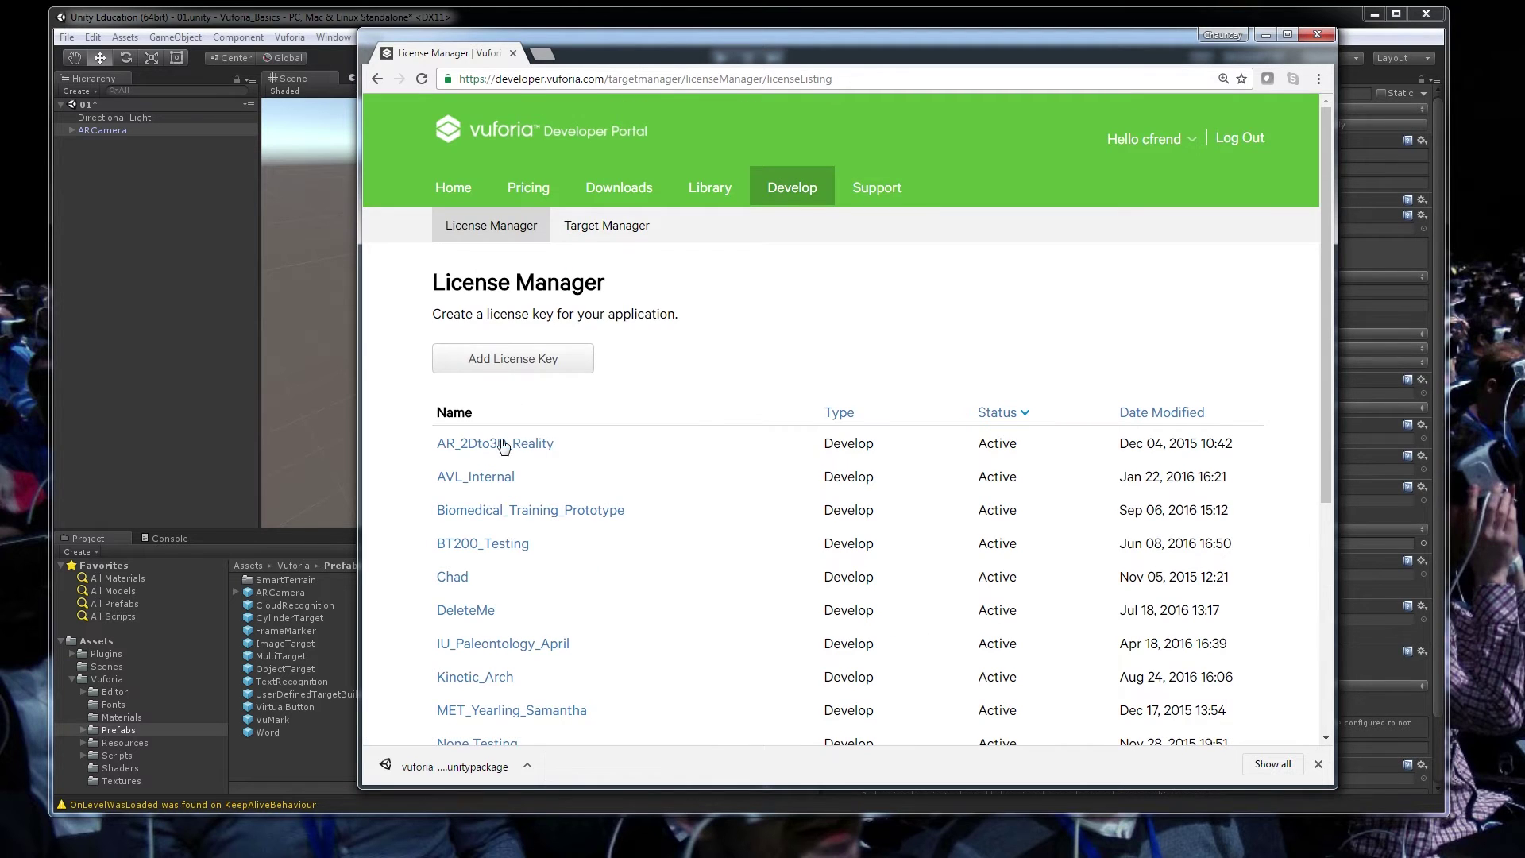
scroll(504, 428, "down", 5)
scroll(524, 333, "up", 2)
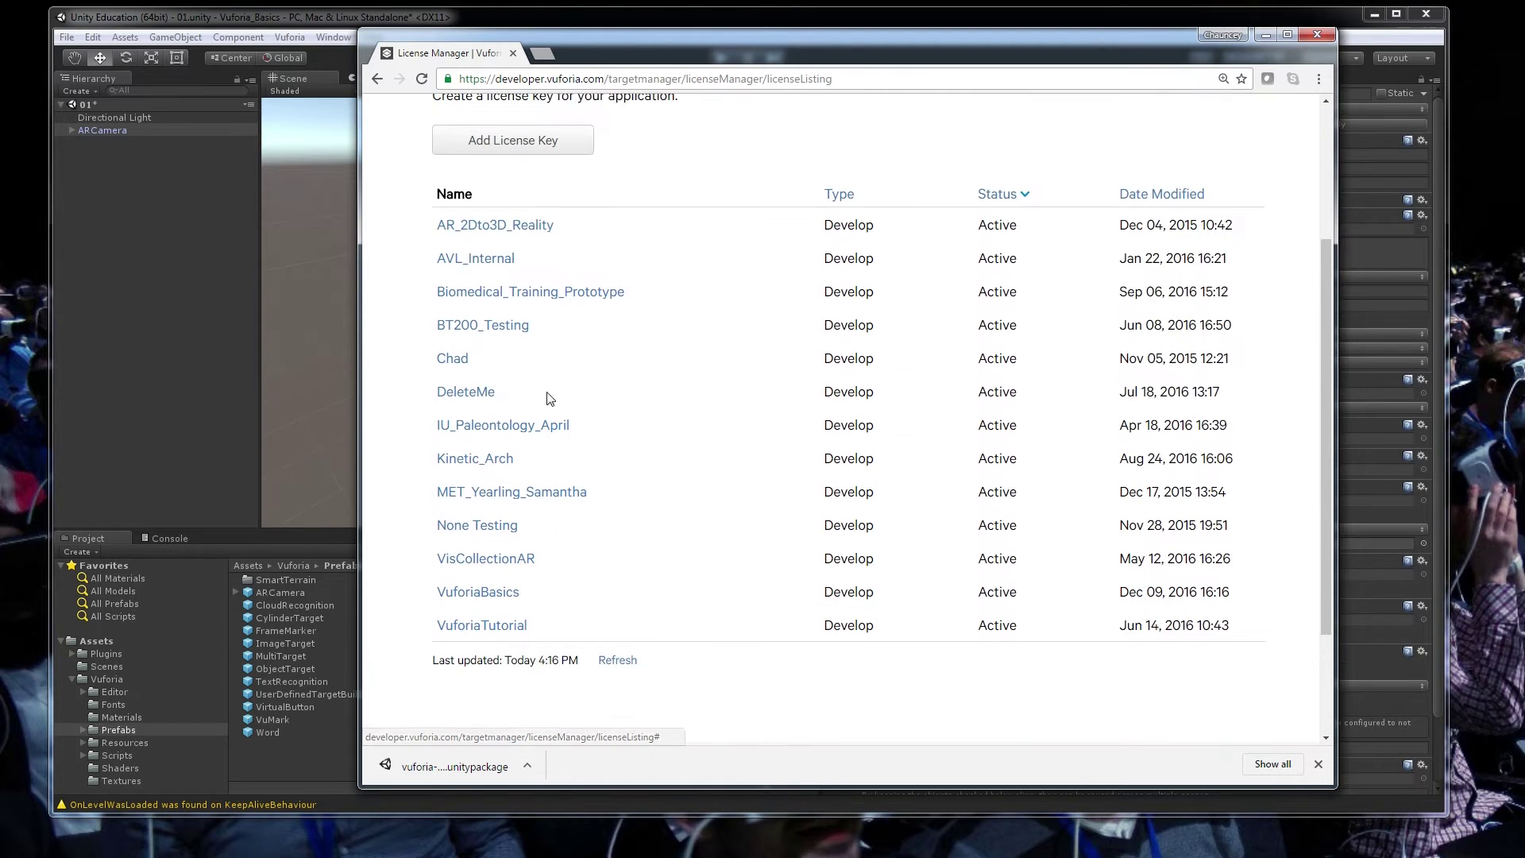
Step: Open the VuforiaBasics license details and copy its full license key
left_click(482, 595)
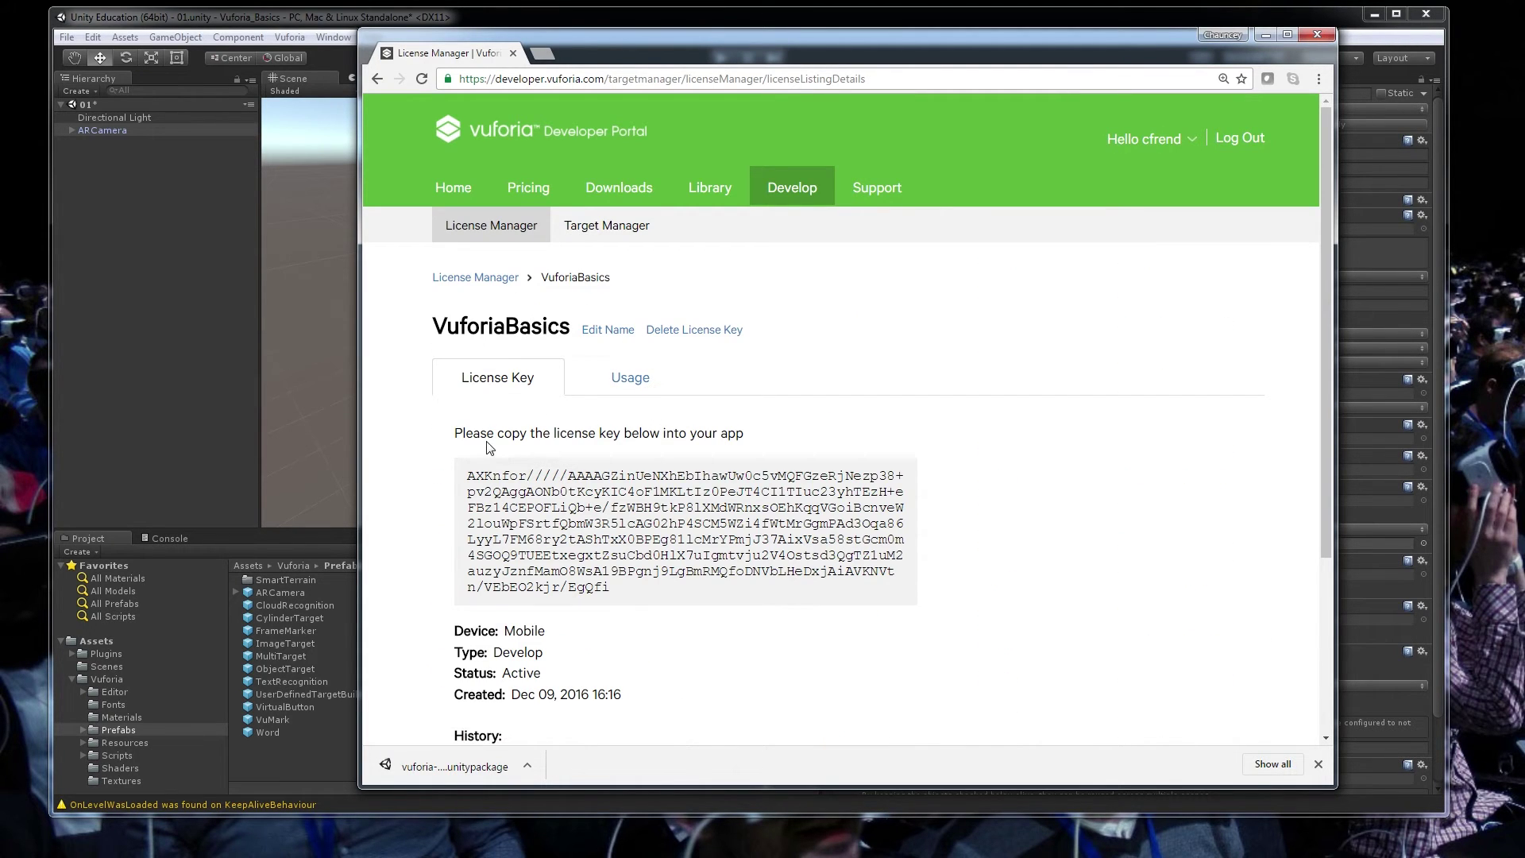
left_click_drag(632, 595, 452, 497)
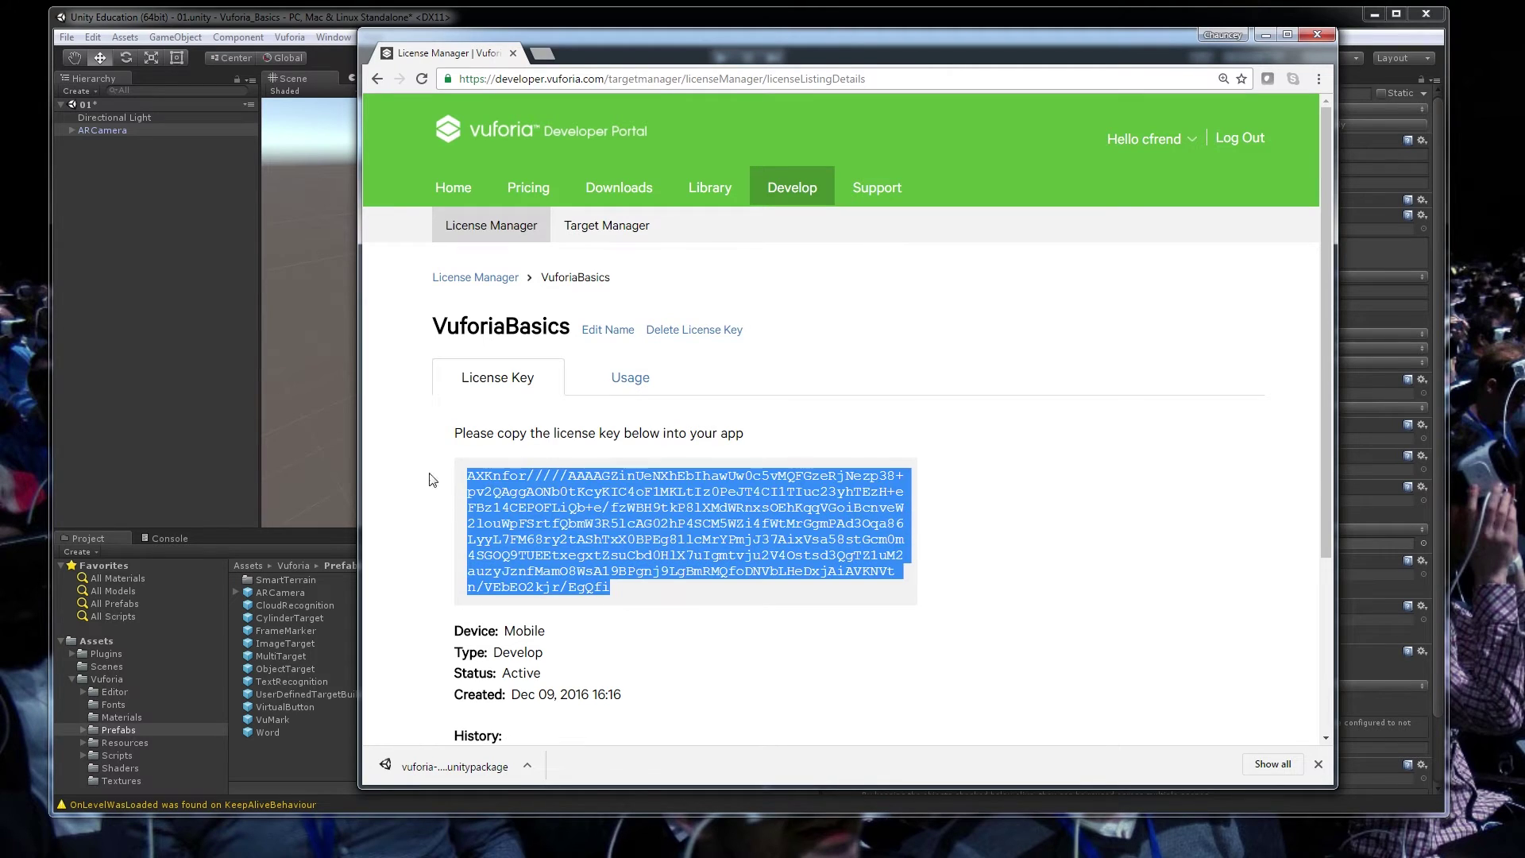
left_click(606, 555)
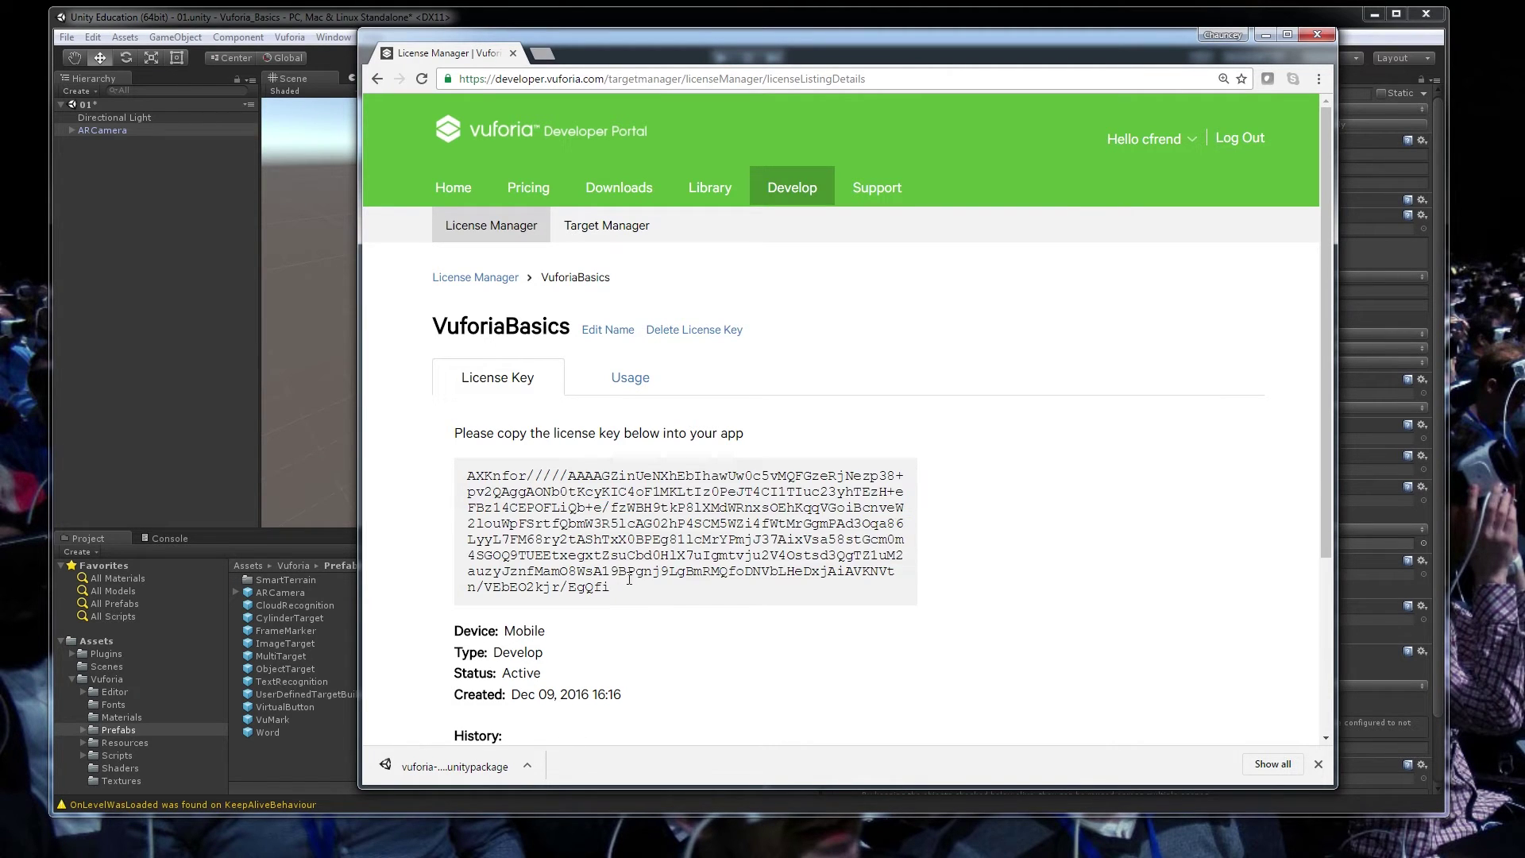
left_click_drag(632, 591, 471, 475)
right_click(485, 480)
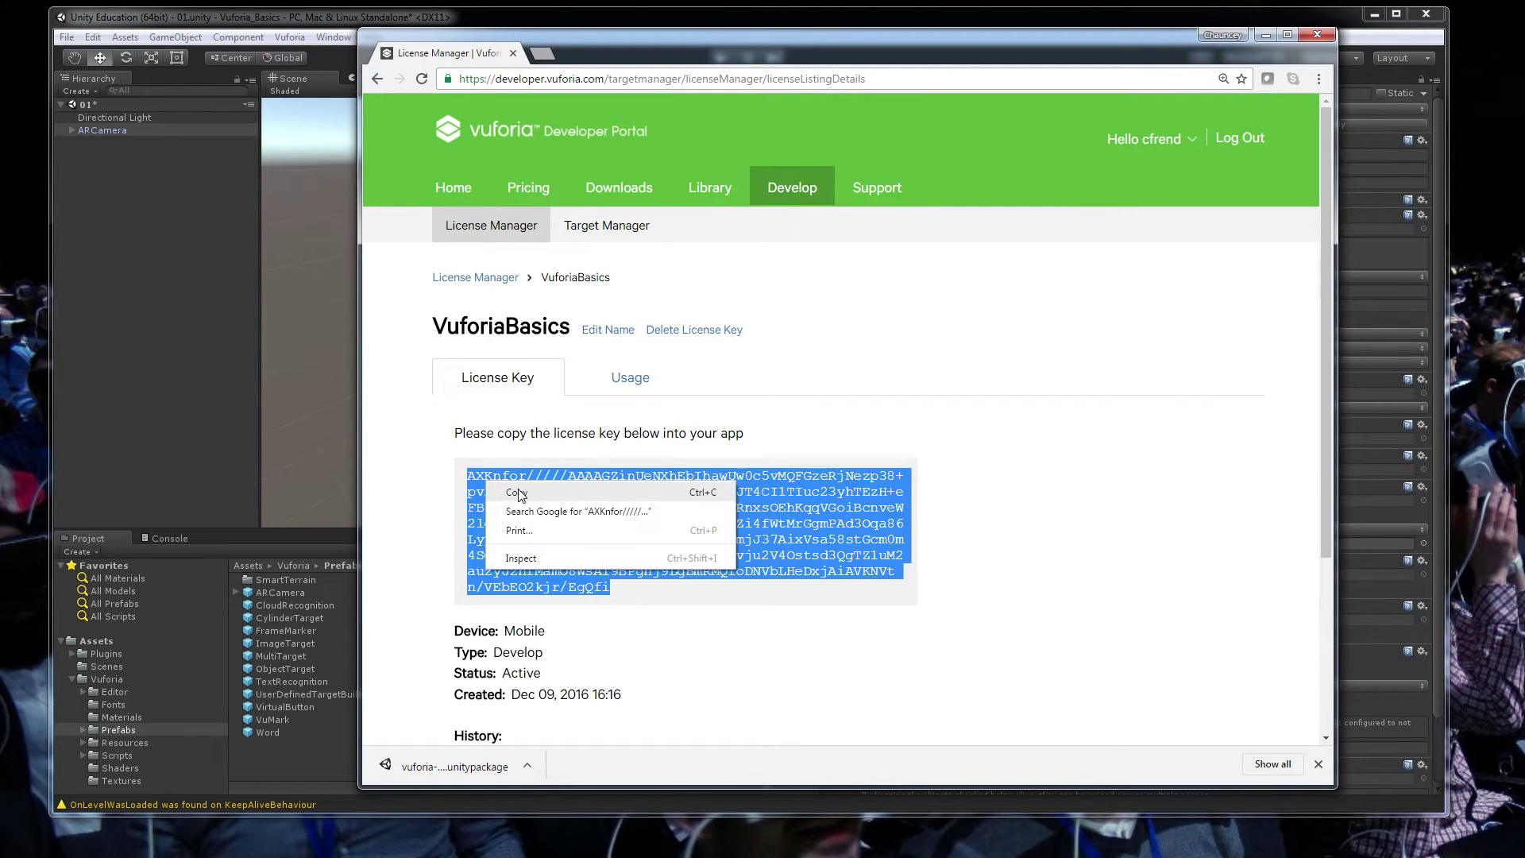
left_click(520, 488)
left_click(522, 25)
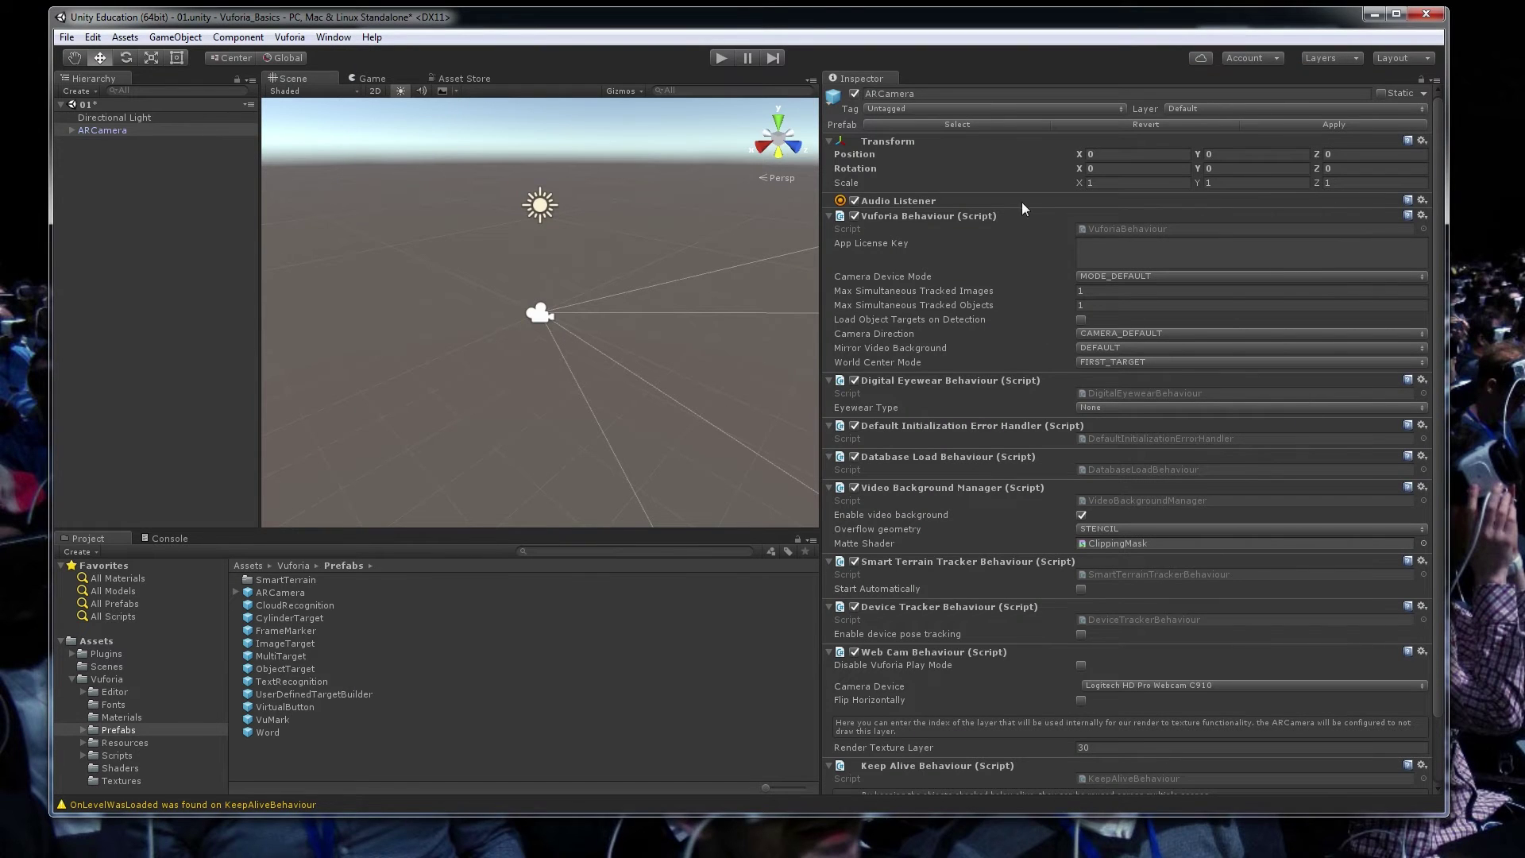
Step: Paste the copied key into ARCamera's Vuforia Behaviour App License Key field and save the scene
left_click(1100, 229)
left_click(1109, 257)
left_click(226, 189)
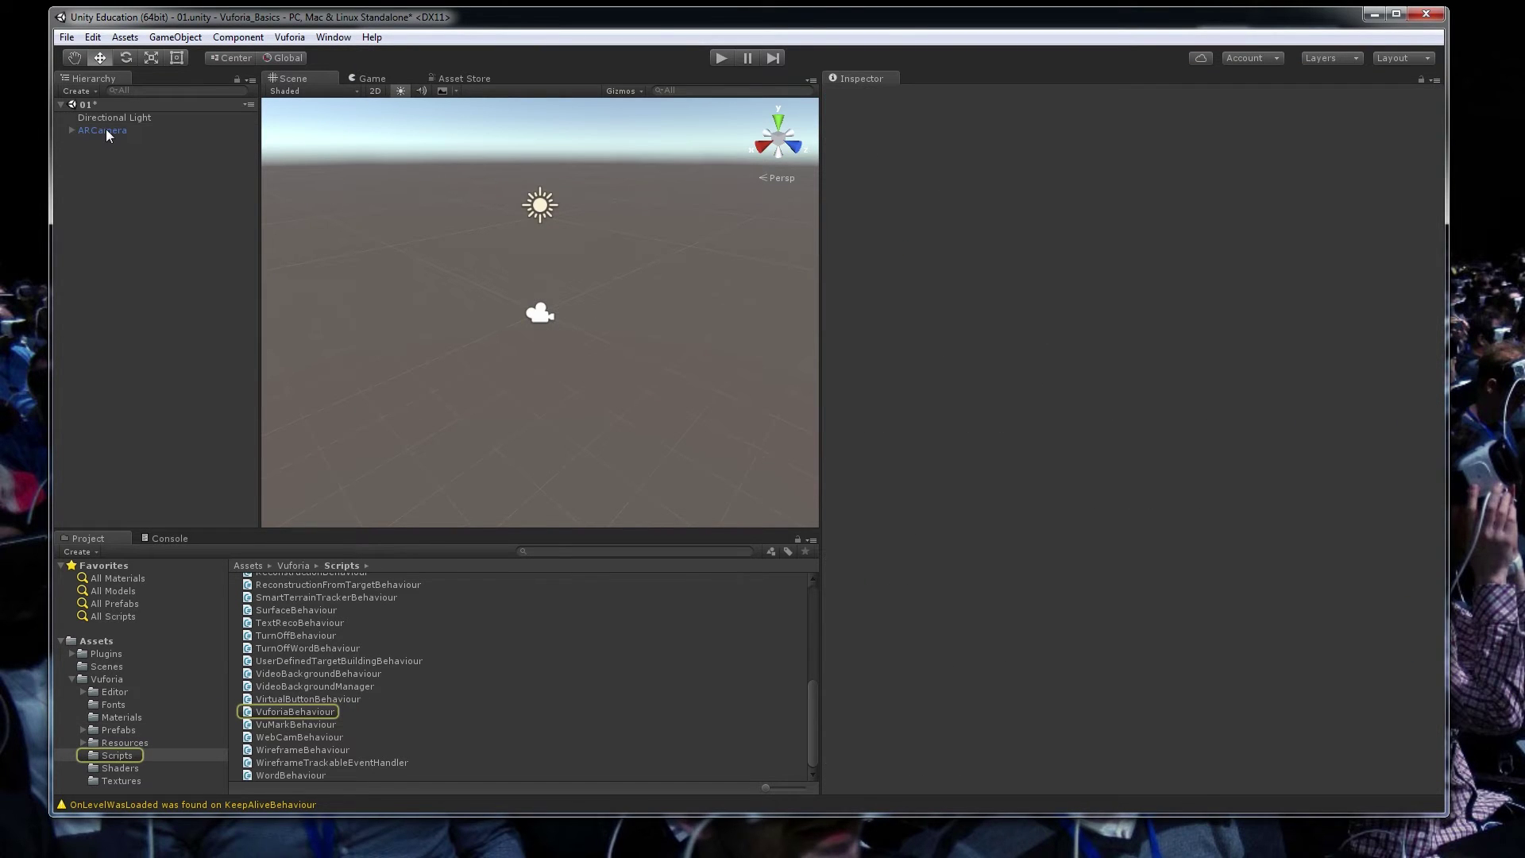
left_click(106, 130)
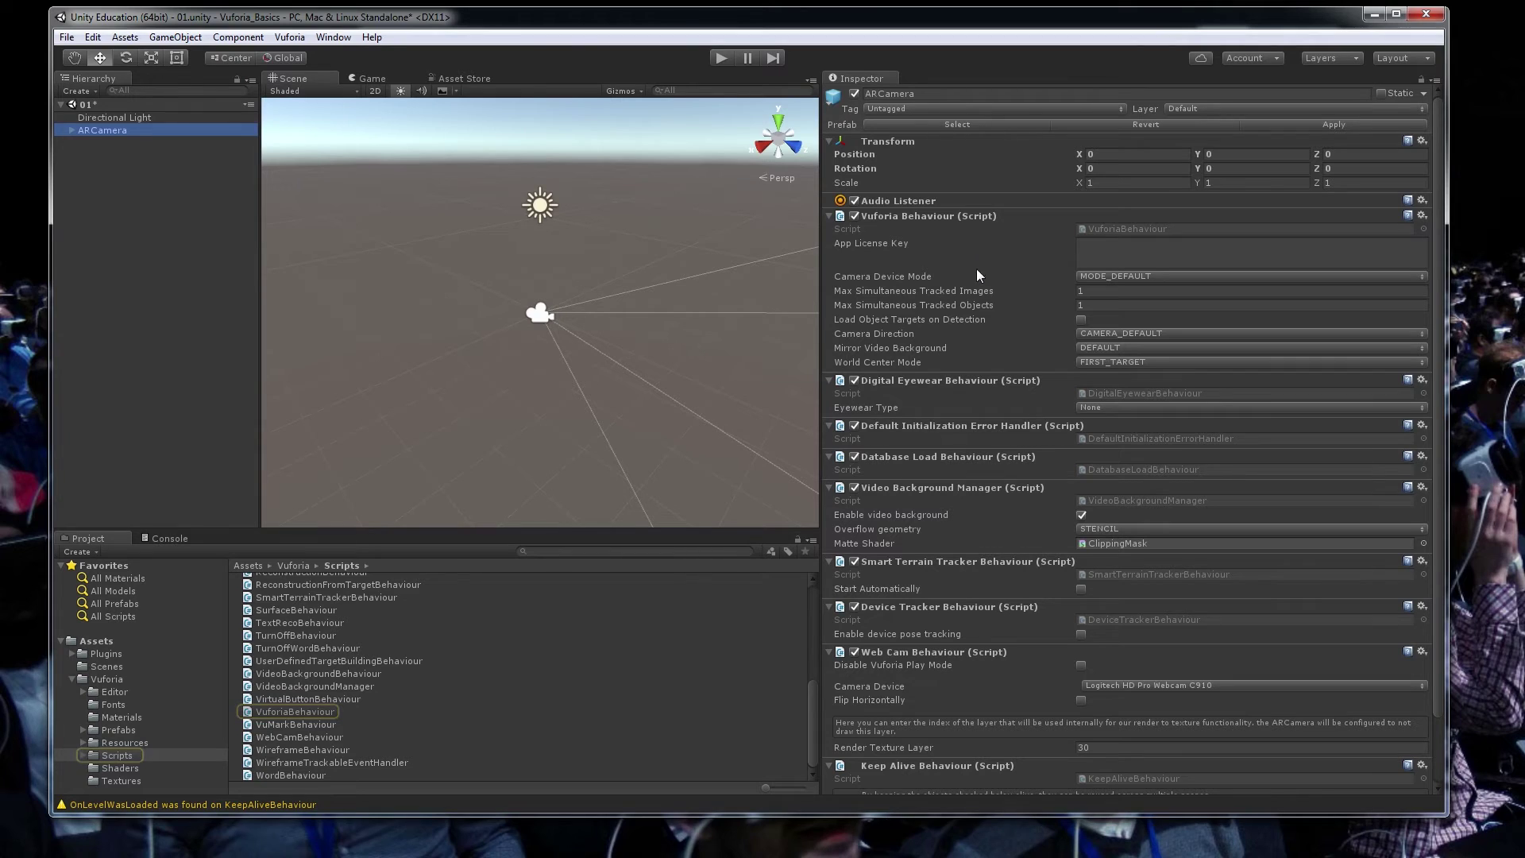
left_click(1131, 249)
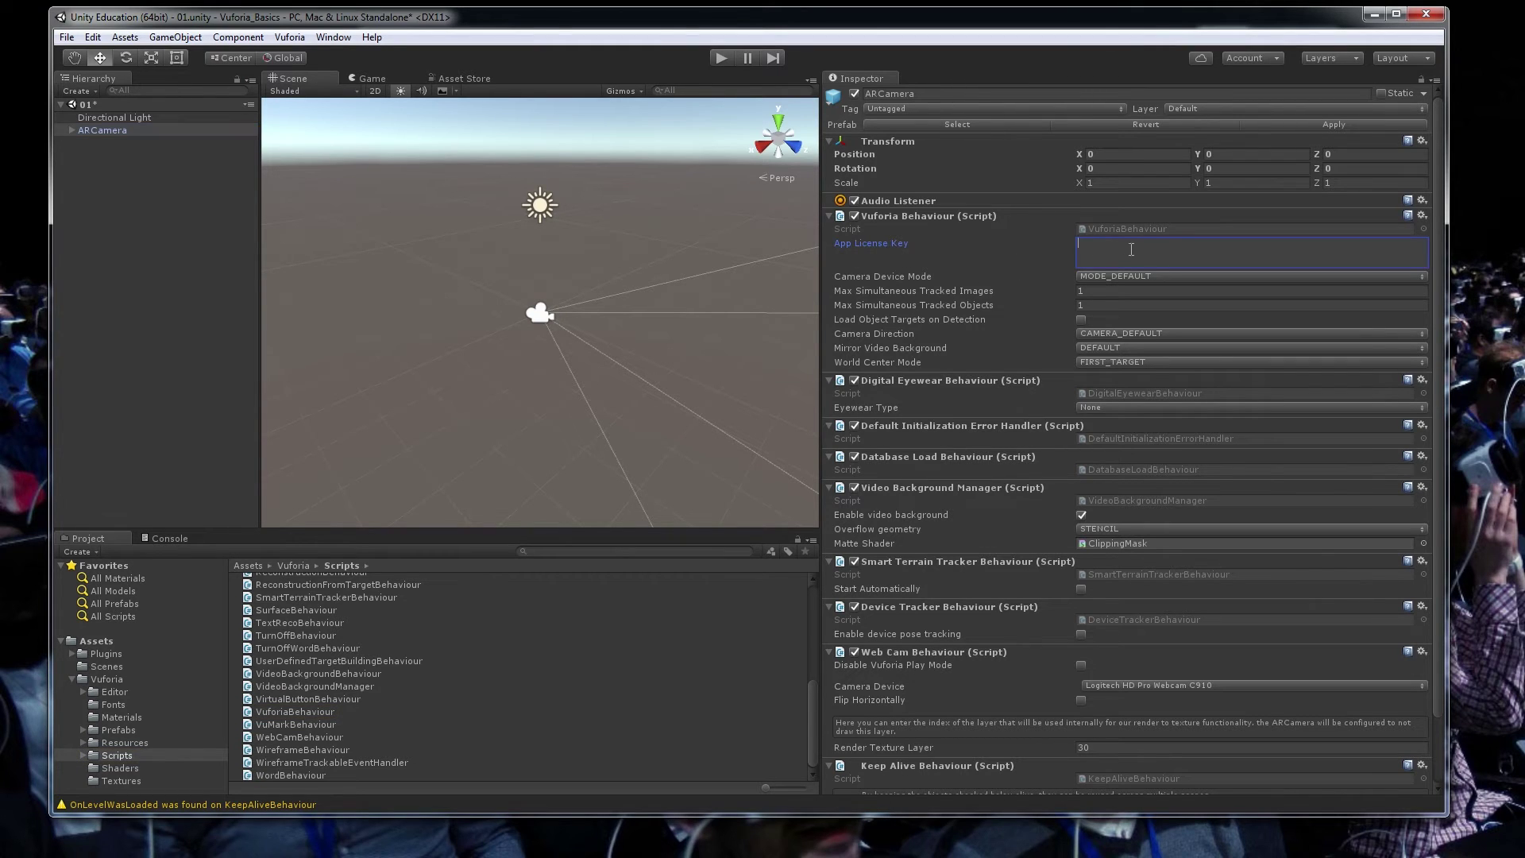
key("ctrl+v")
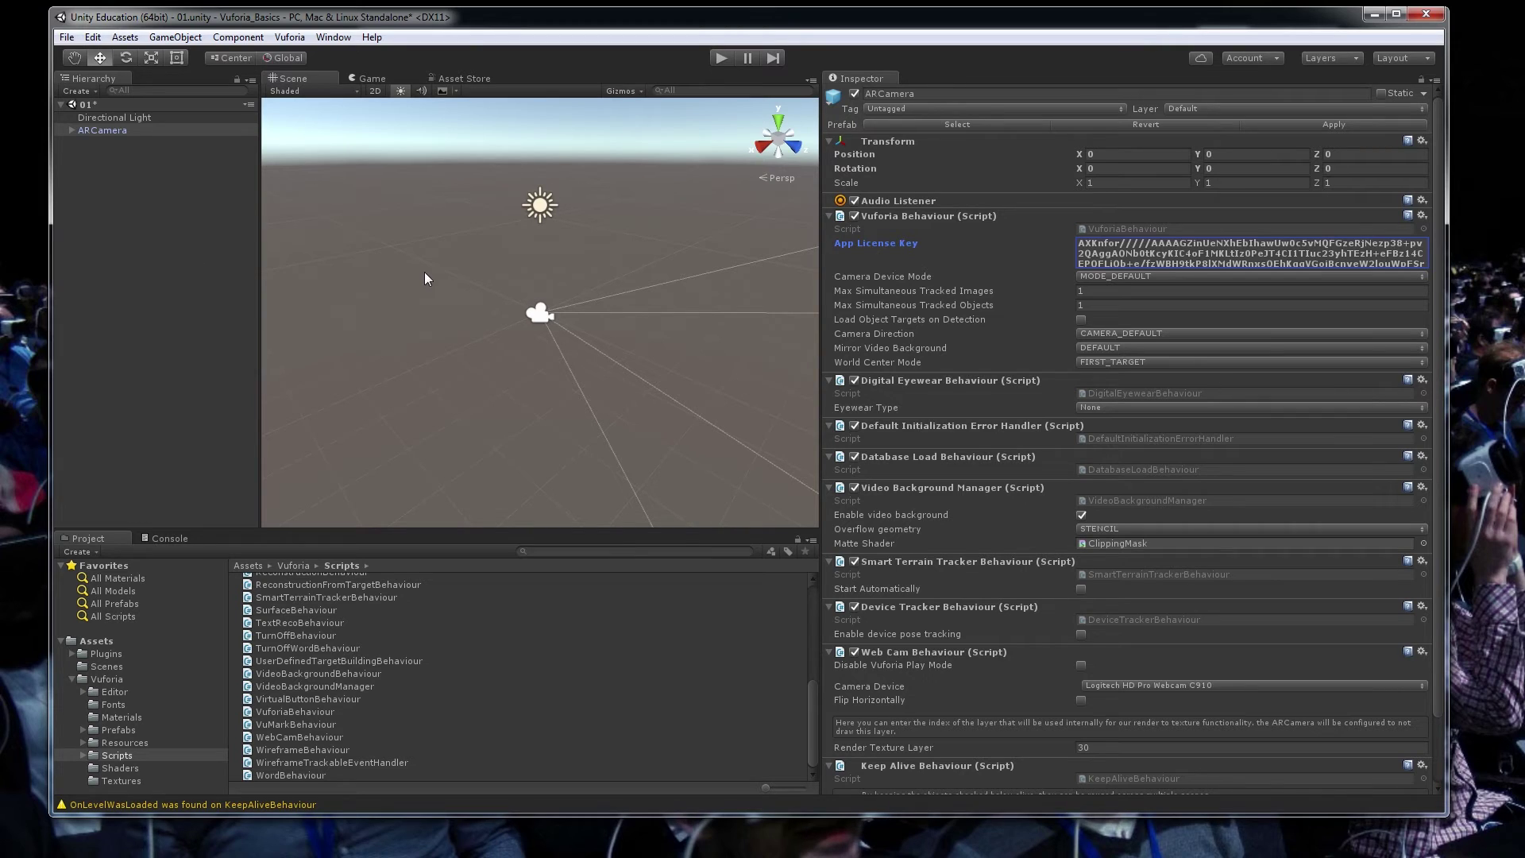
left_click(204, 216)
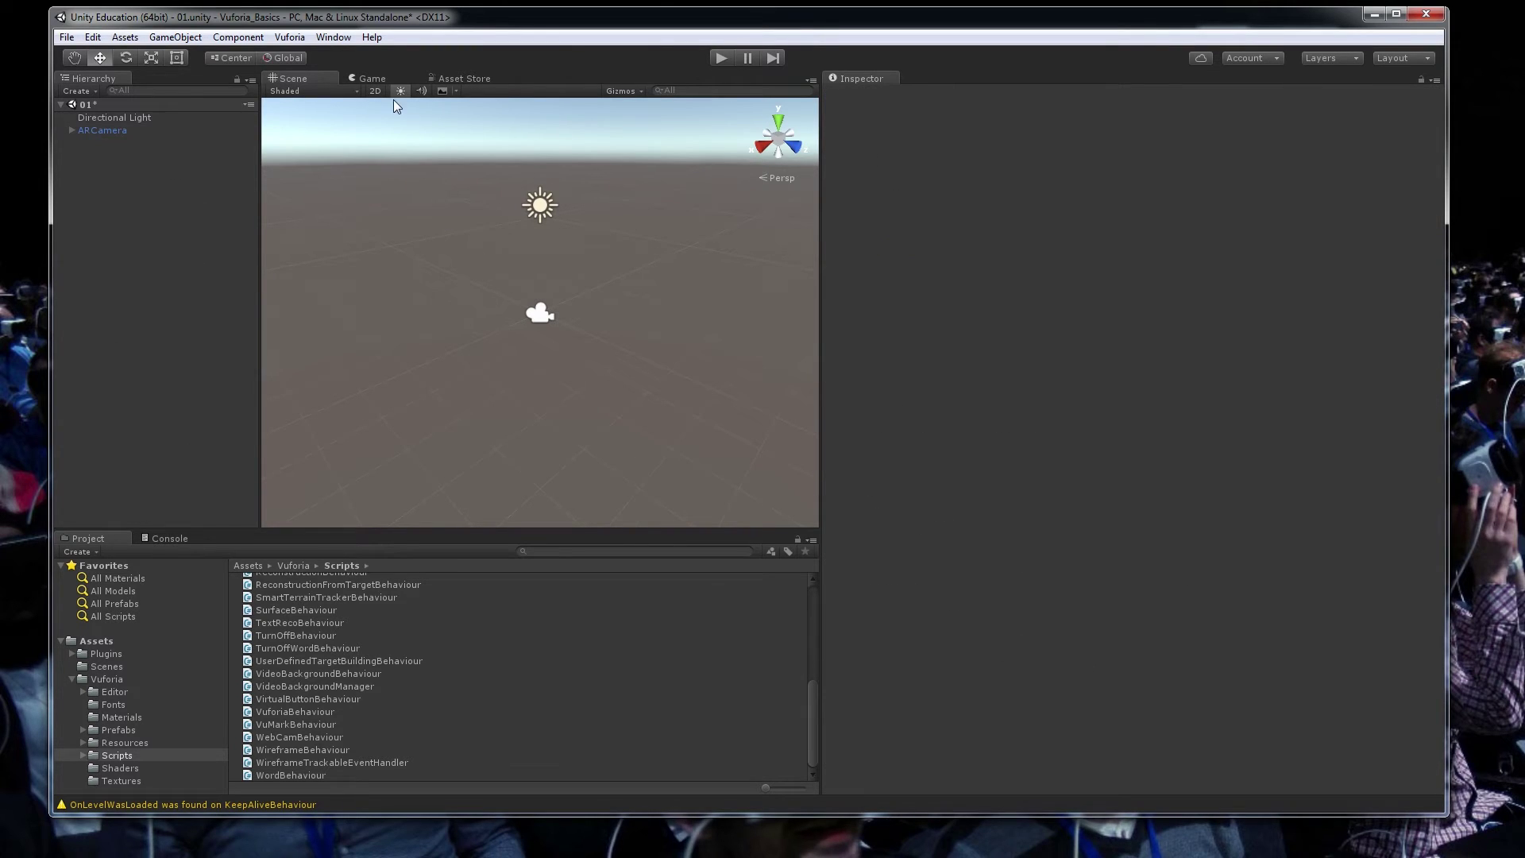
key("ctrl+s")
left_click(719, 57)
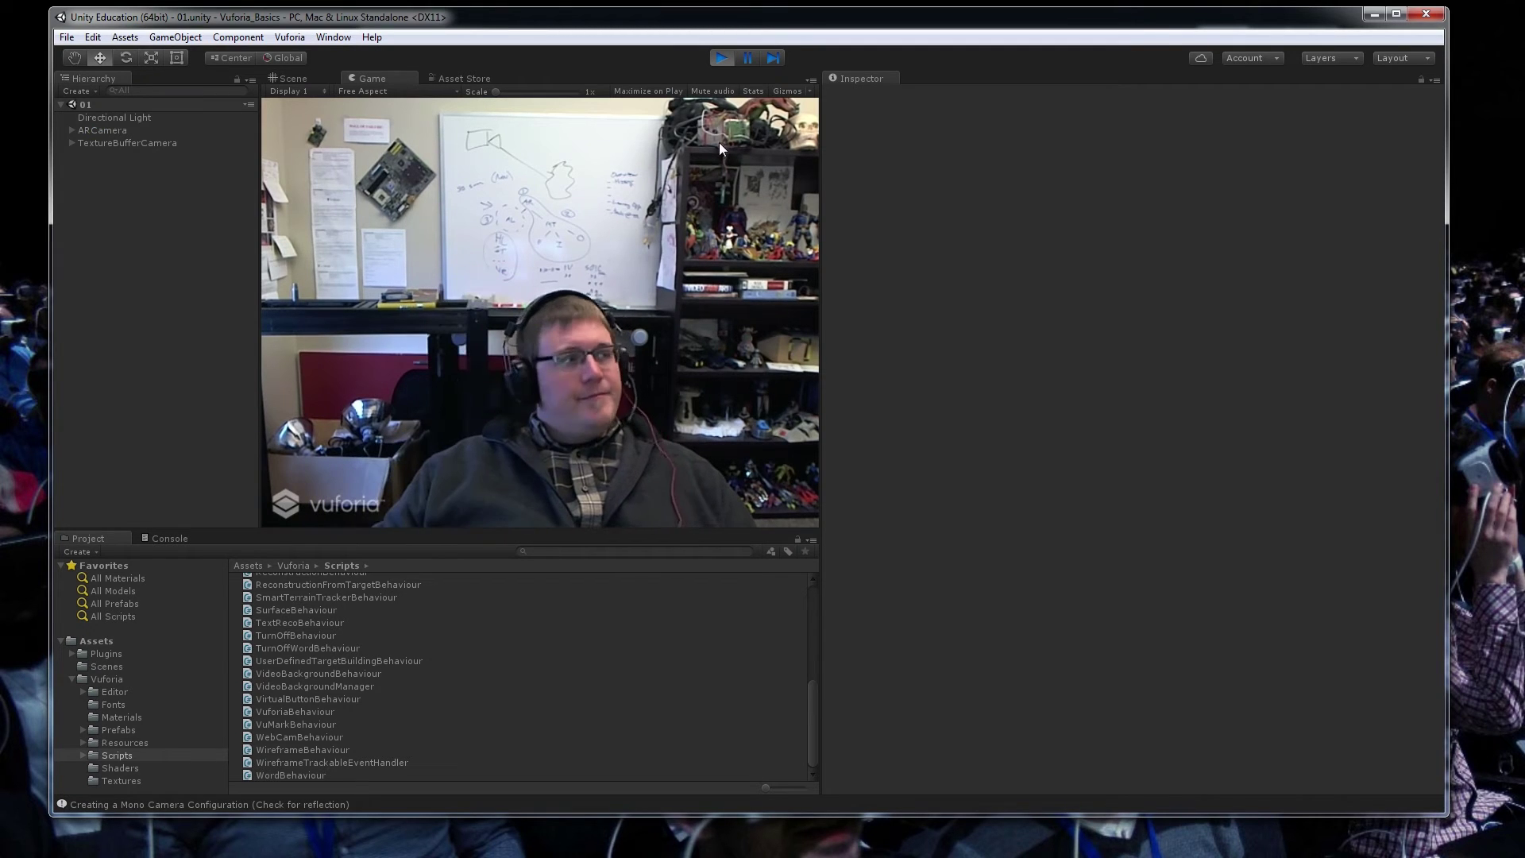
left_click(721, 56)
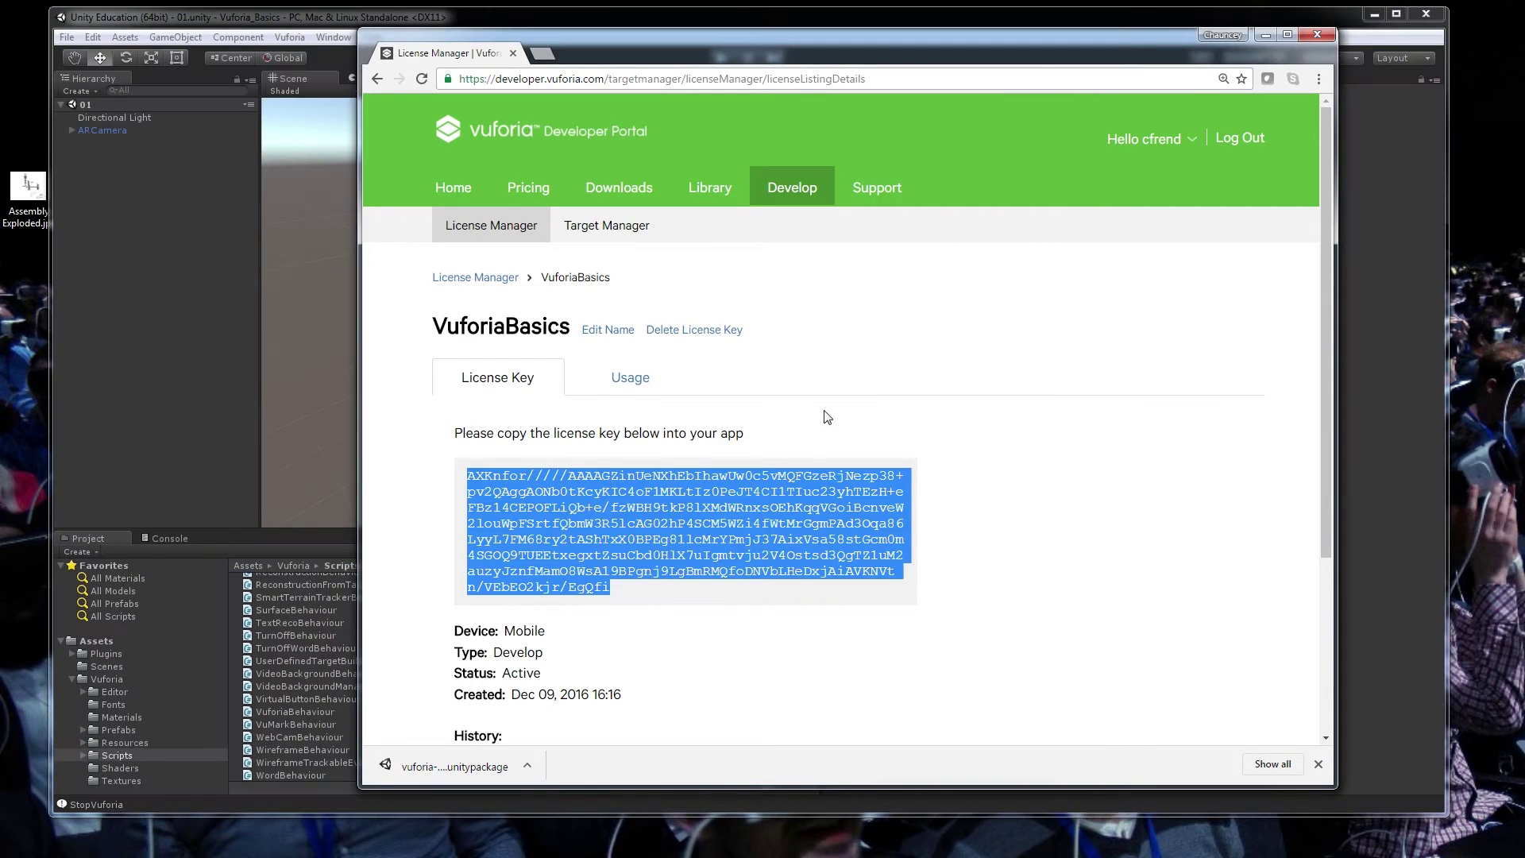
left_click(897, 337)
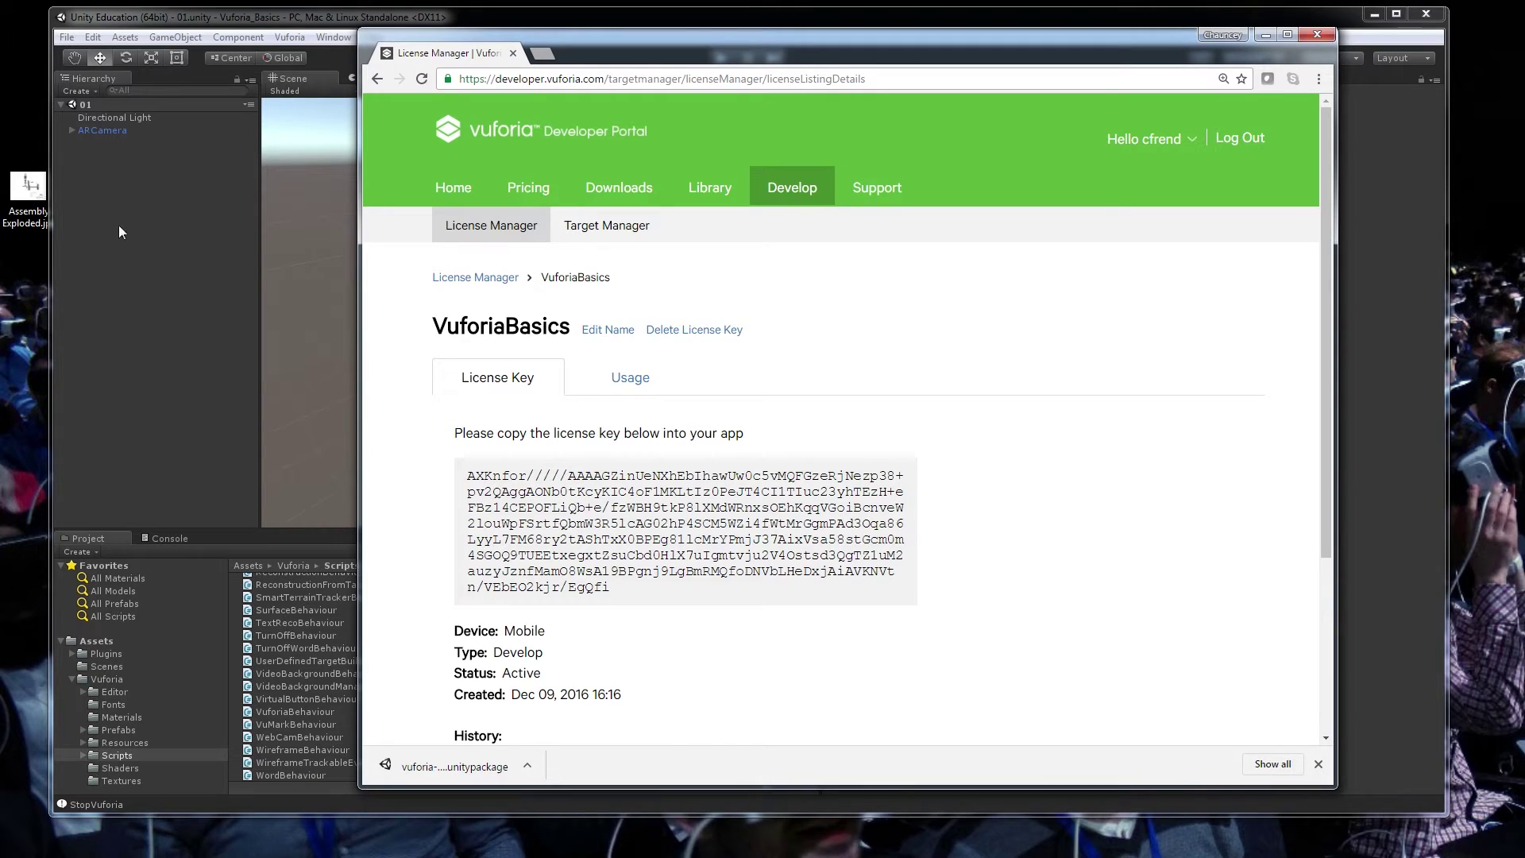
left_click(623, 17)
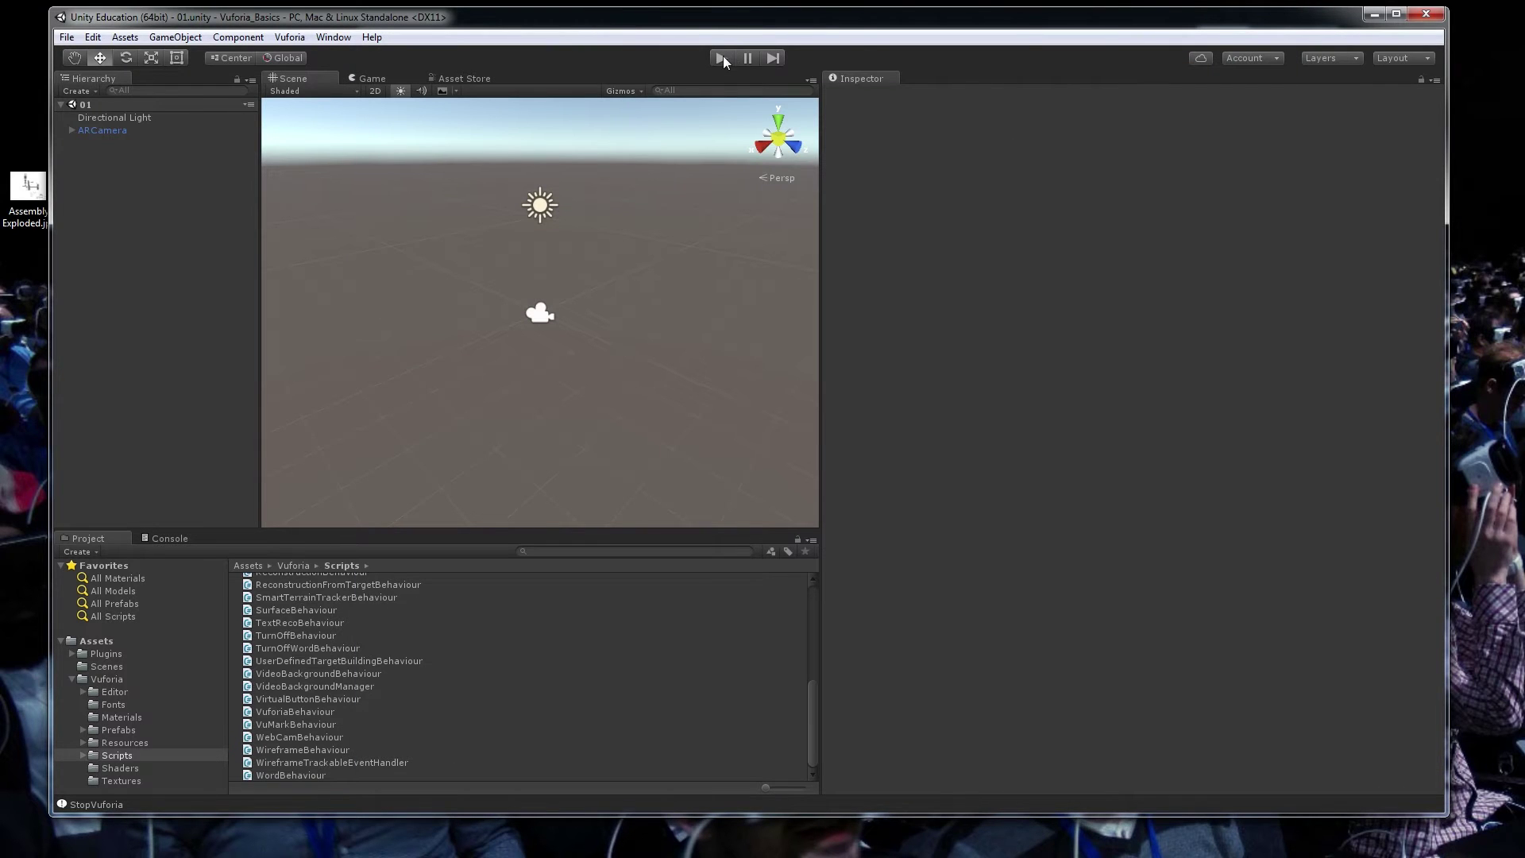
left_click(721, 58)
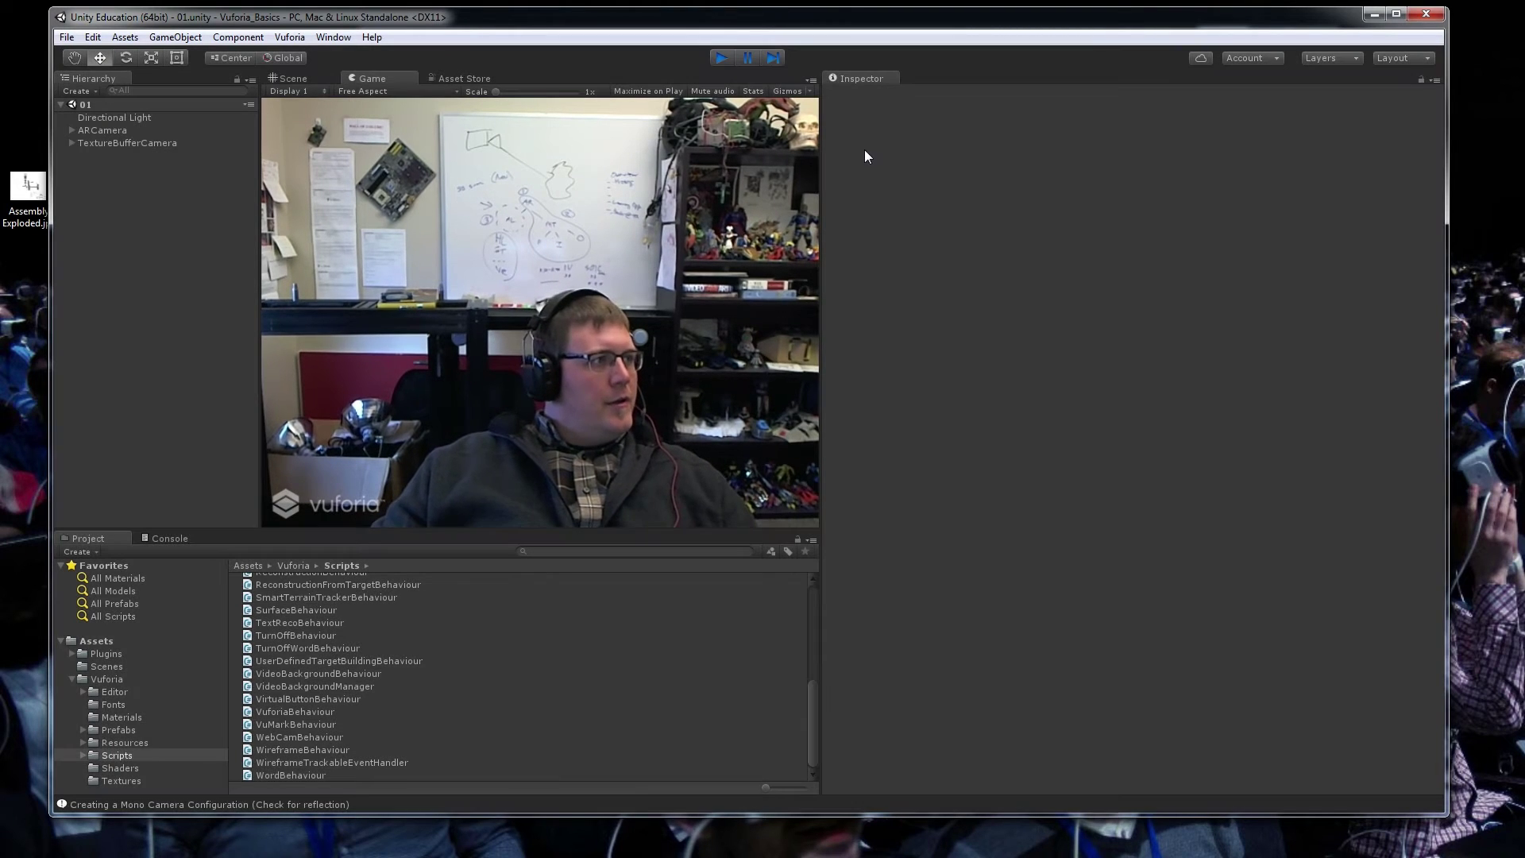
left_click(721, 57)
Step: Open Assembly Exploded.jpg and shrink its Photo Viewer window toward the right side
double_click(28, 187)
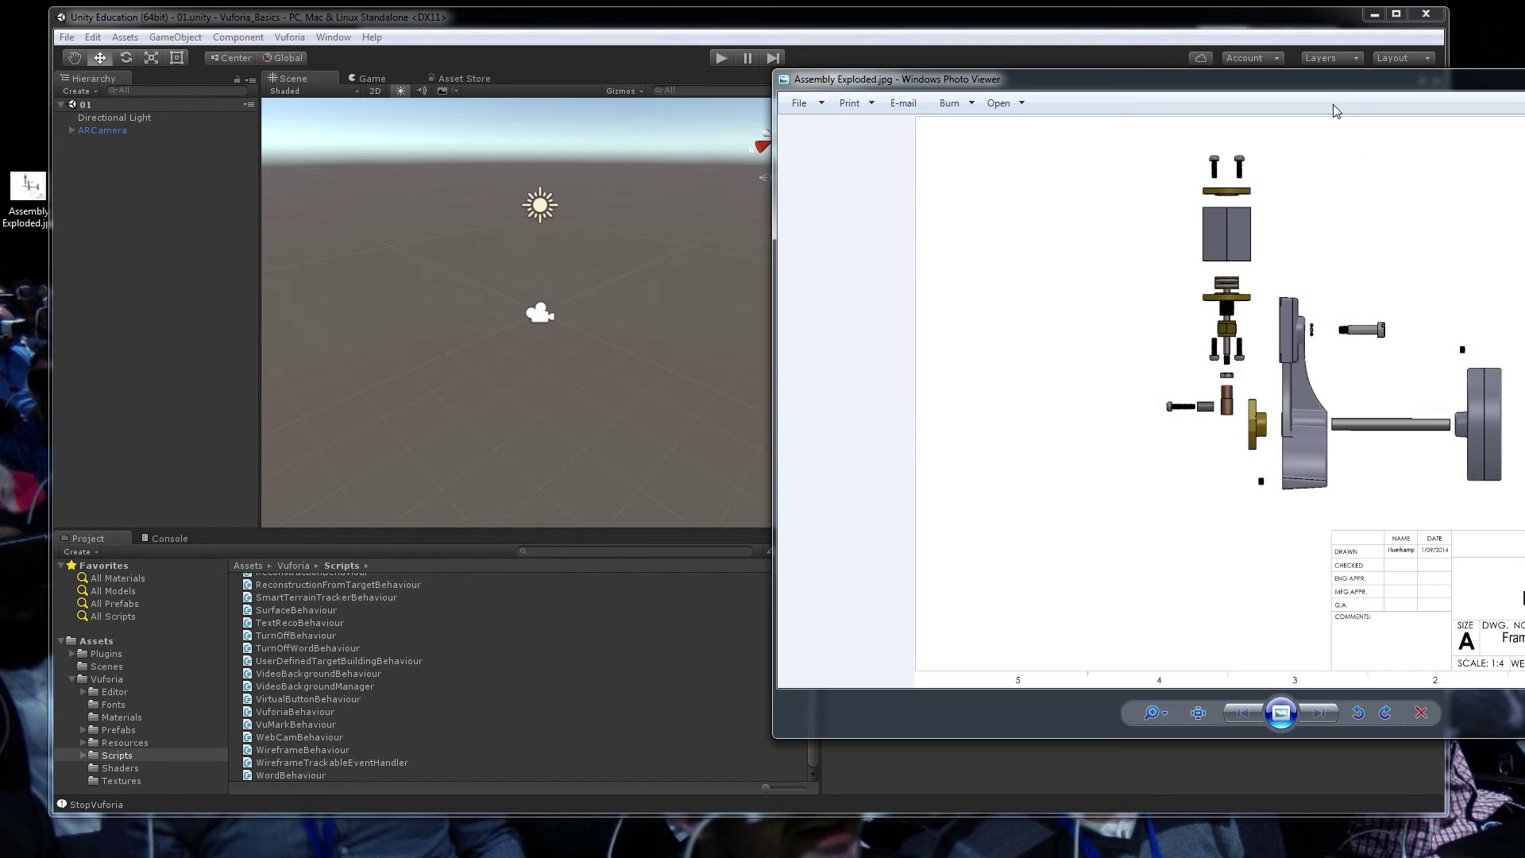
left_click_drag(1331, 109, 1067, 131)
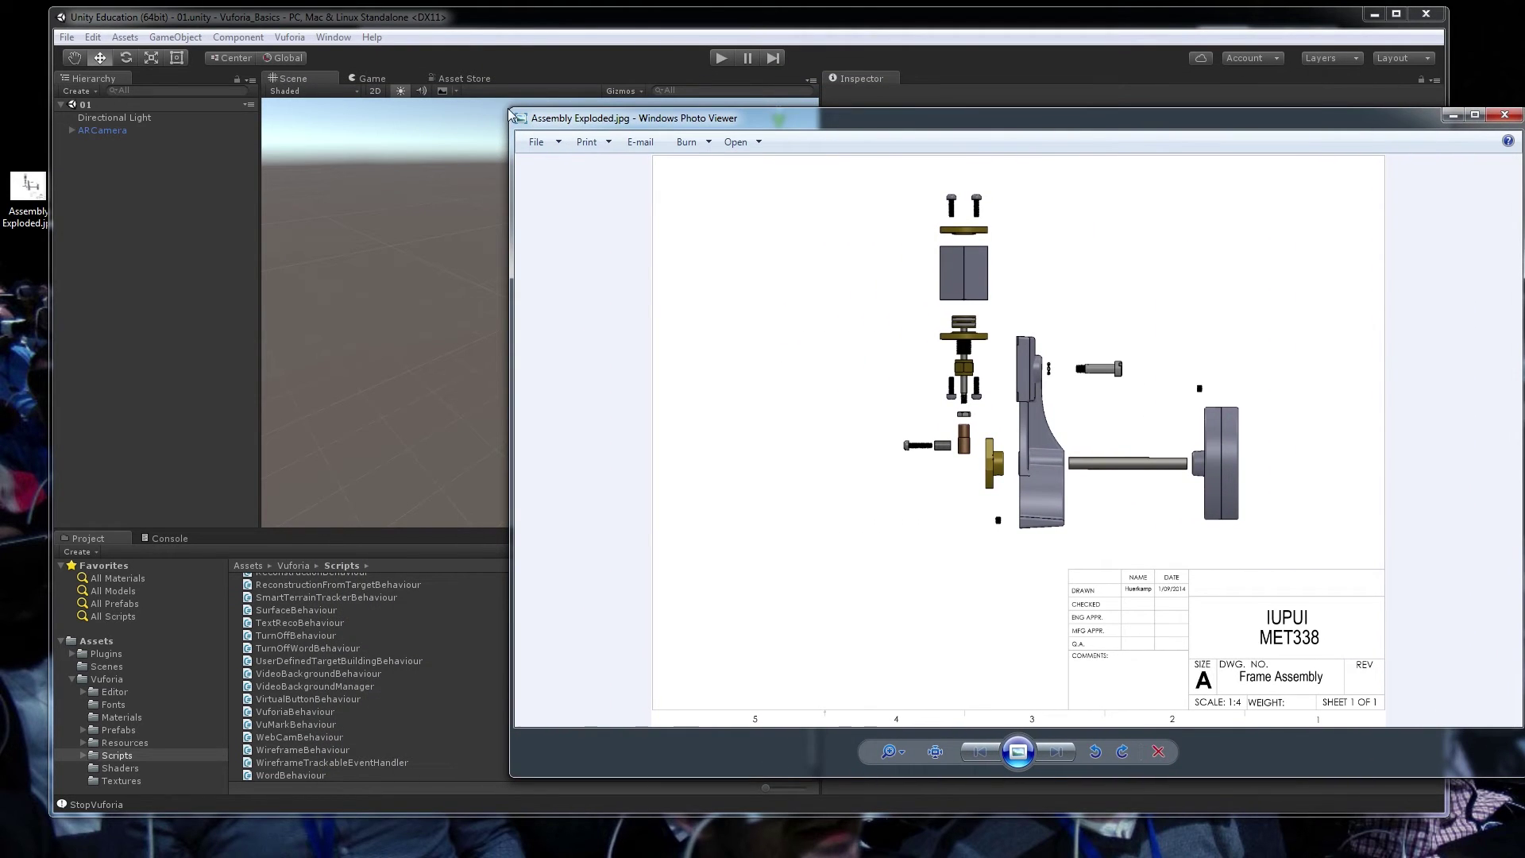
left_click_drag(509, 105, 898, 213)
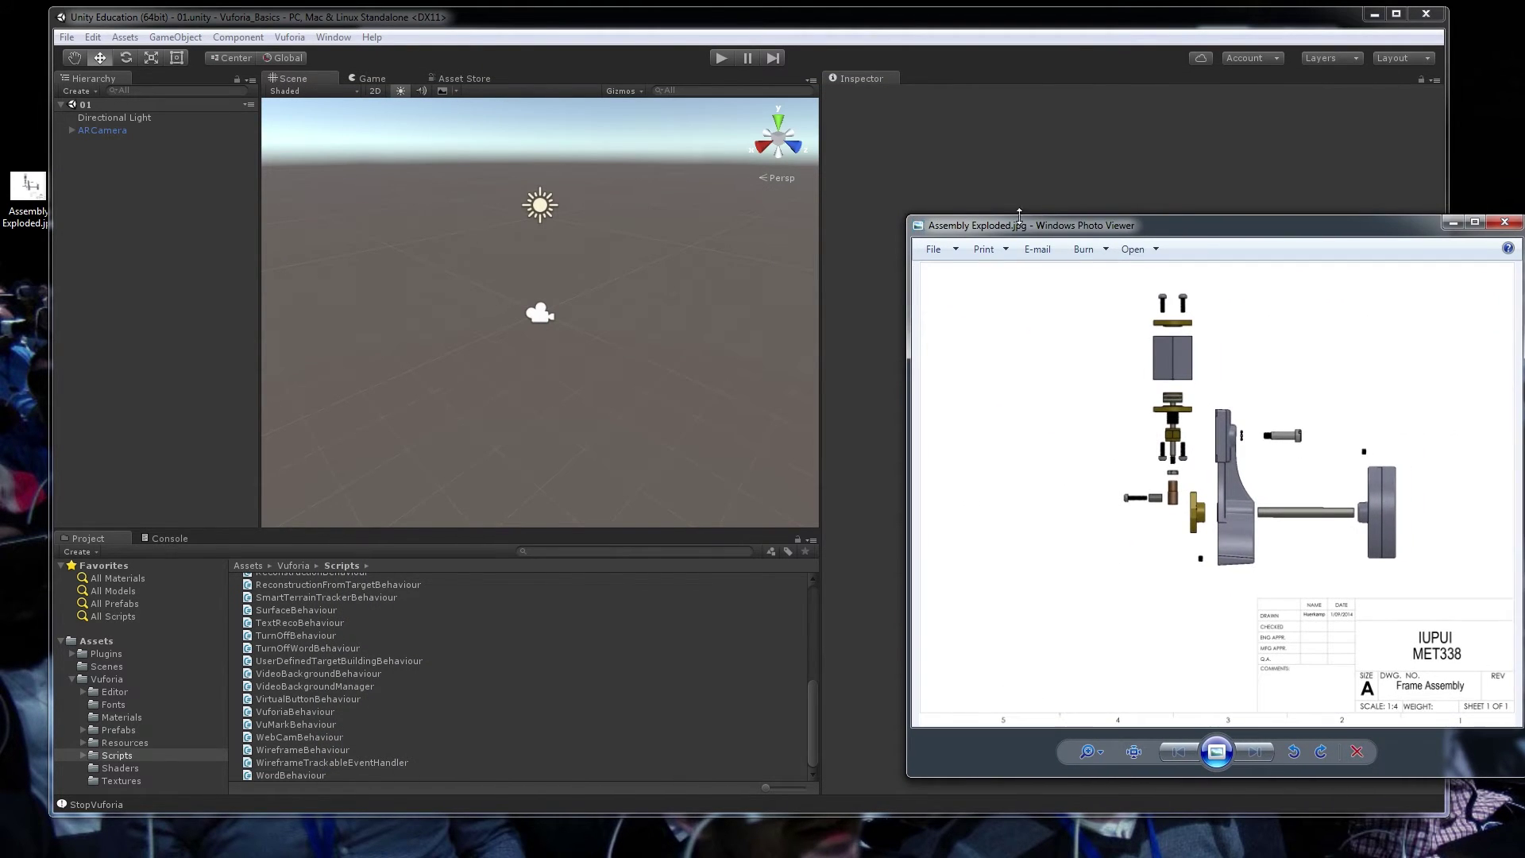
left_click_drag(1069, 229, 998, 225)
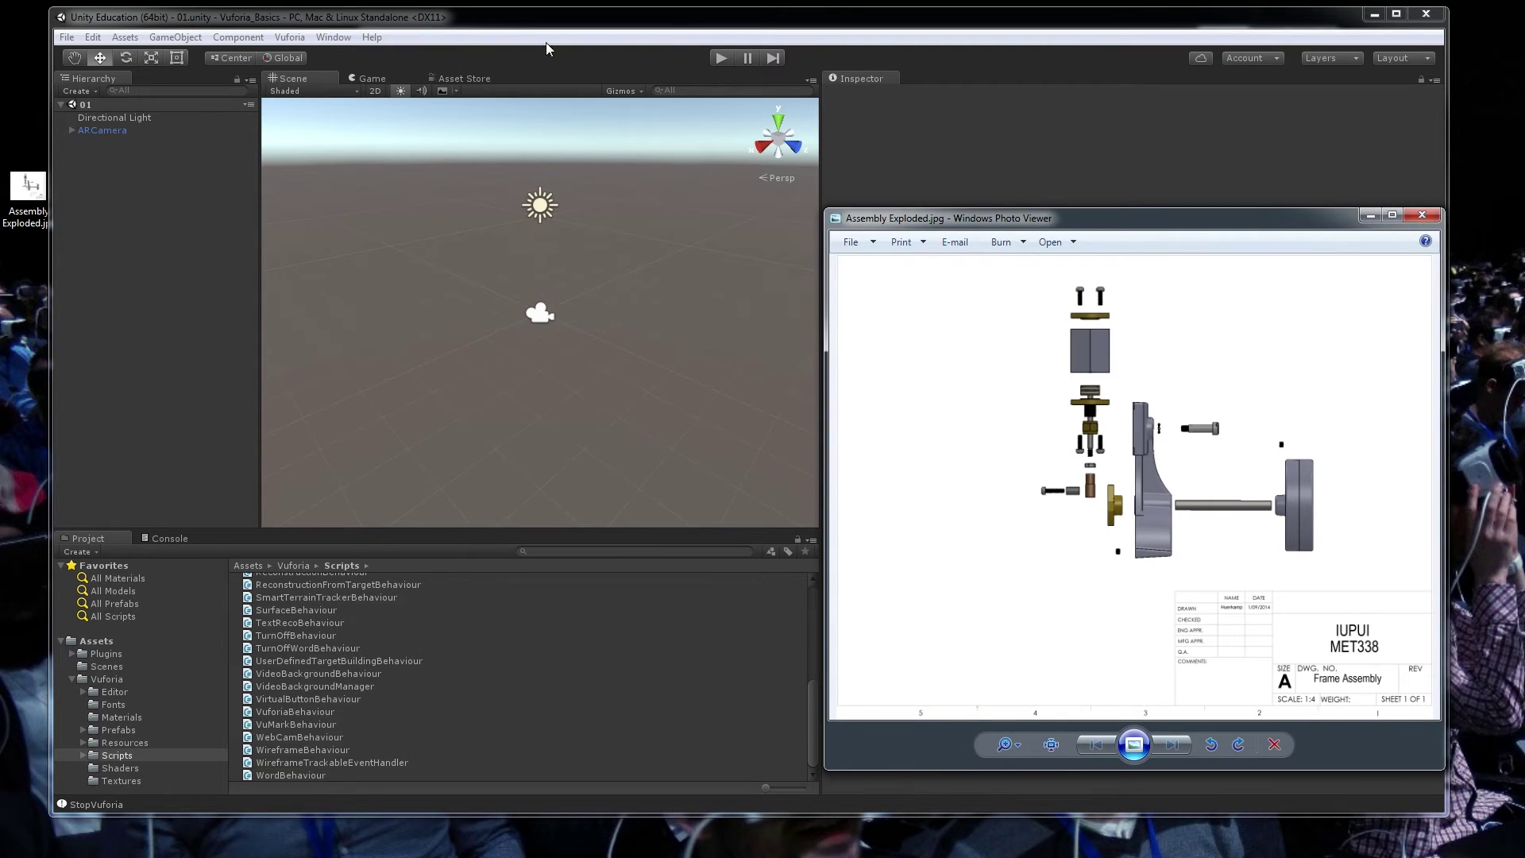
Step: Run the Unity scene briefly to check the webcam feed, then stop it
left_click(718, 61)
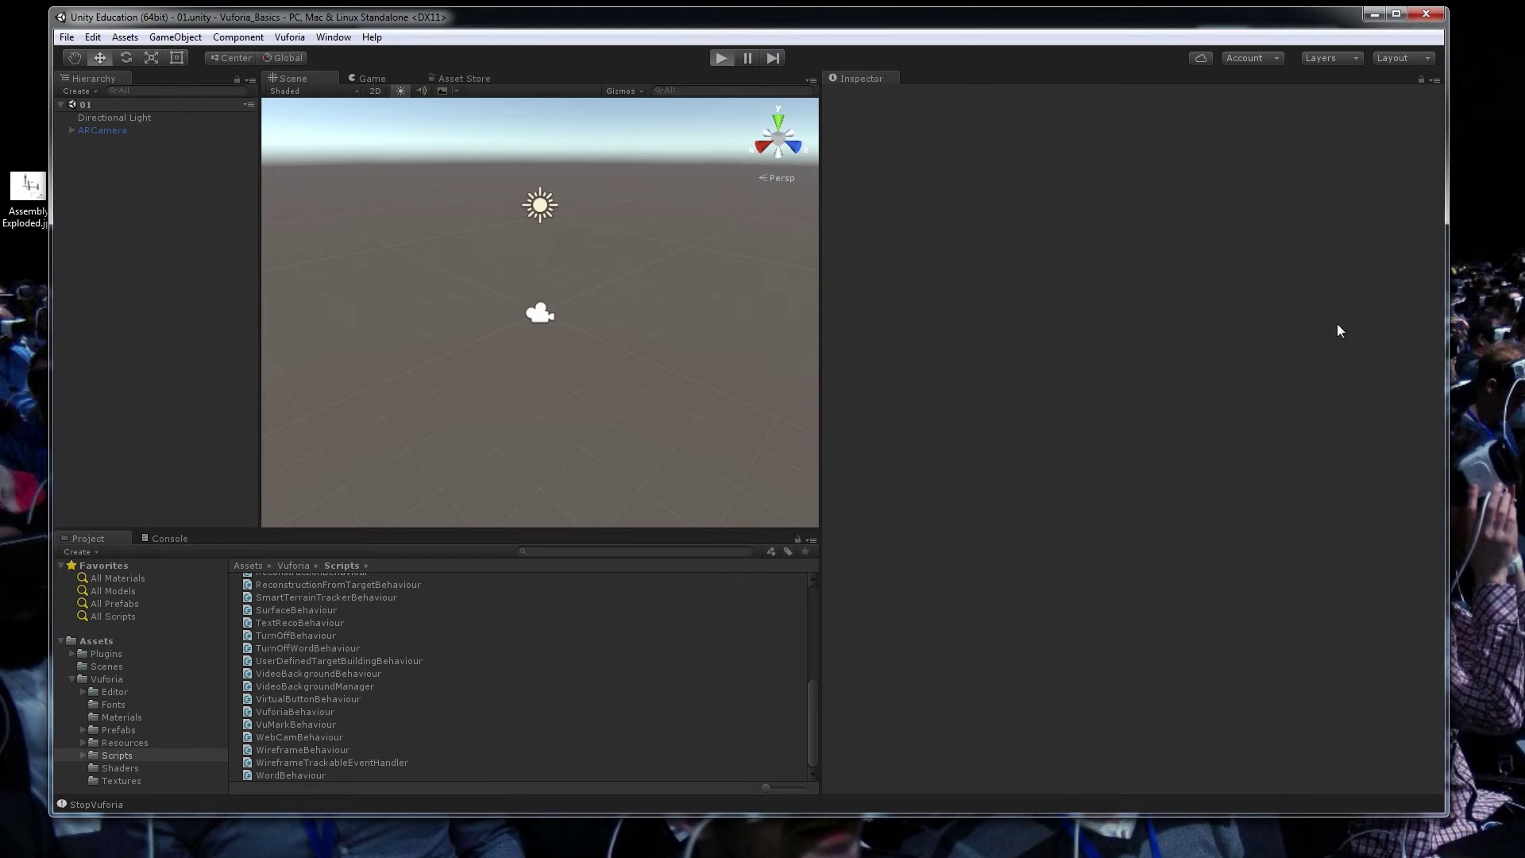
key("alt+Tab")
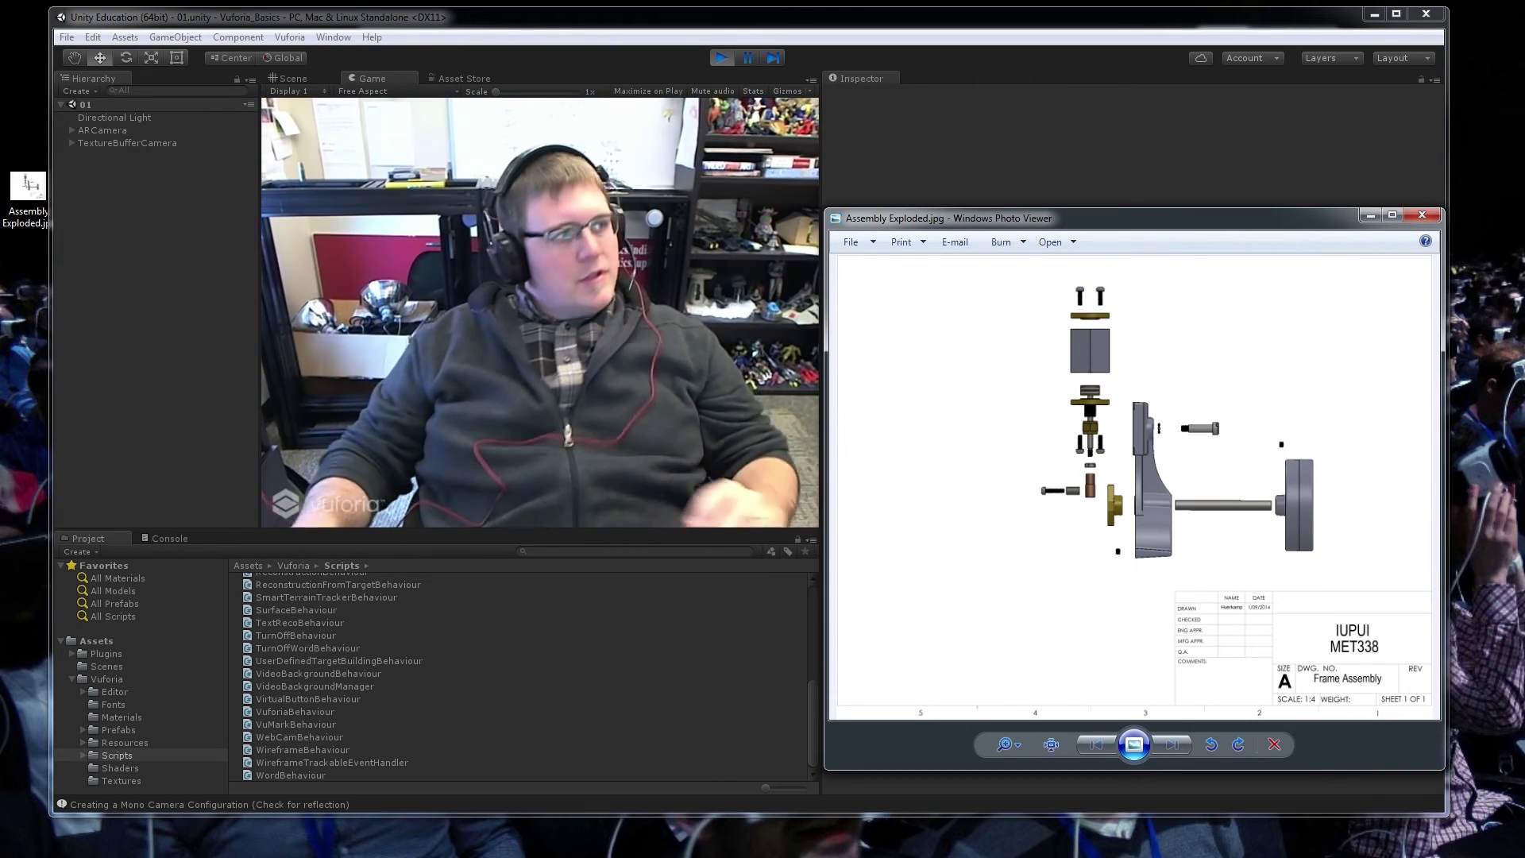
left_click(722, 59)
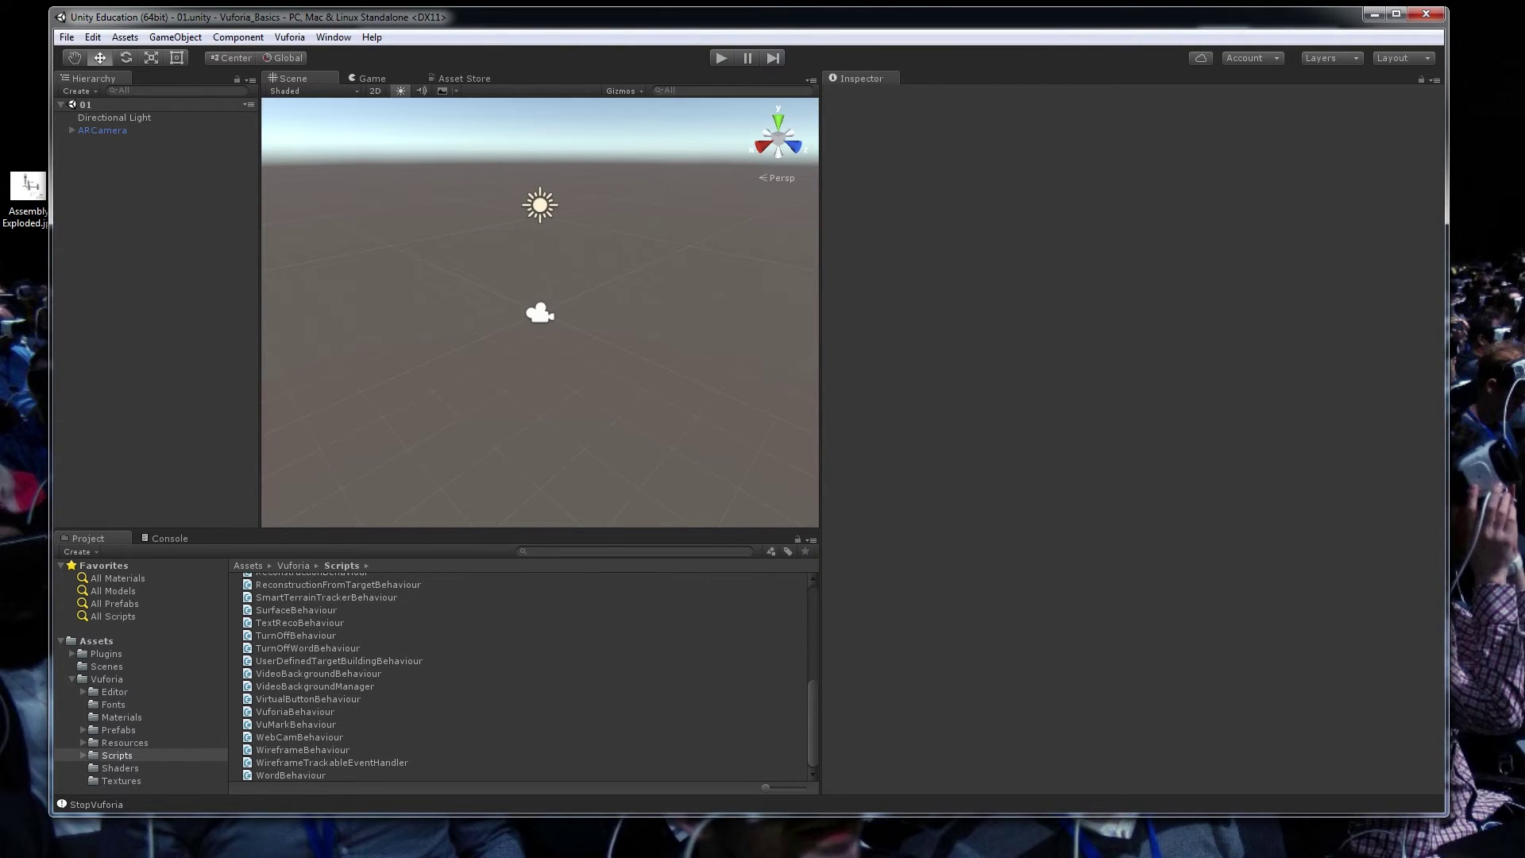
key("alt+Tab")
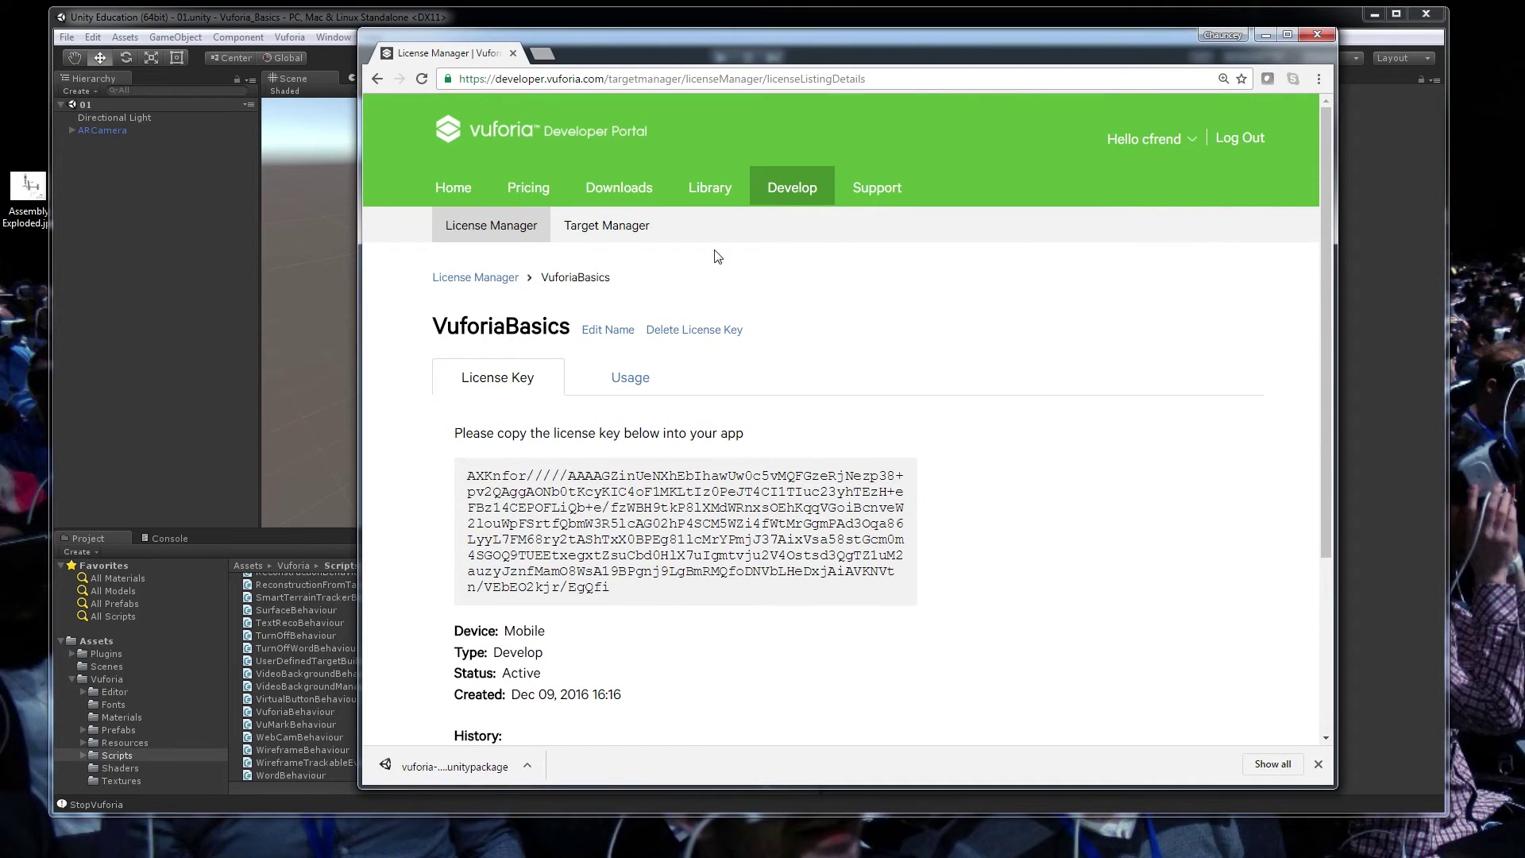
Step: Create a Device database named VuforiaBasics in Target Manager and open it
left_click(606, 231)
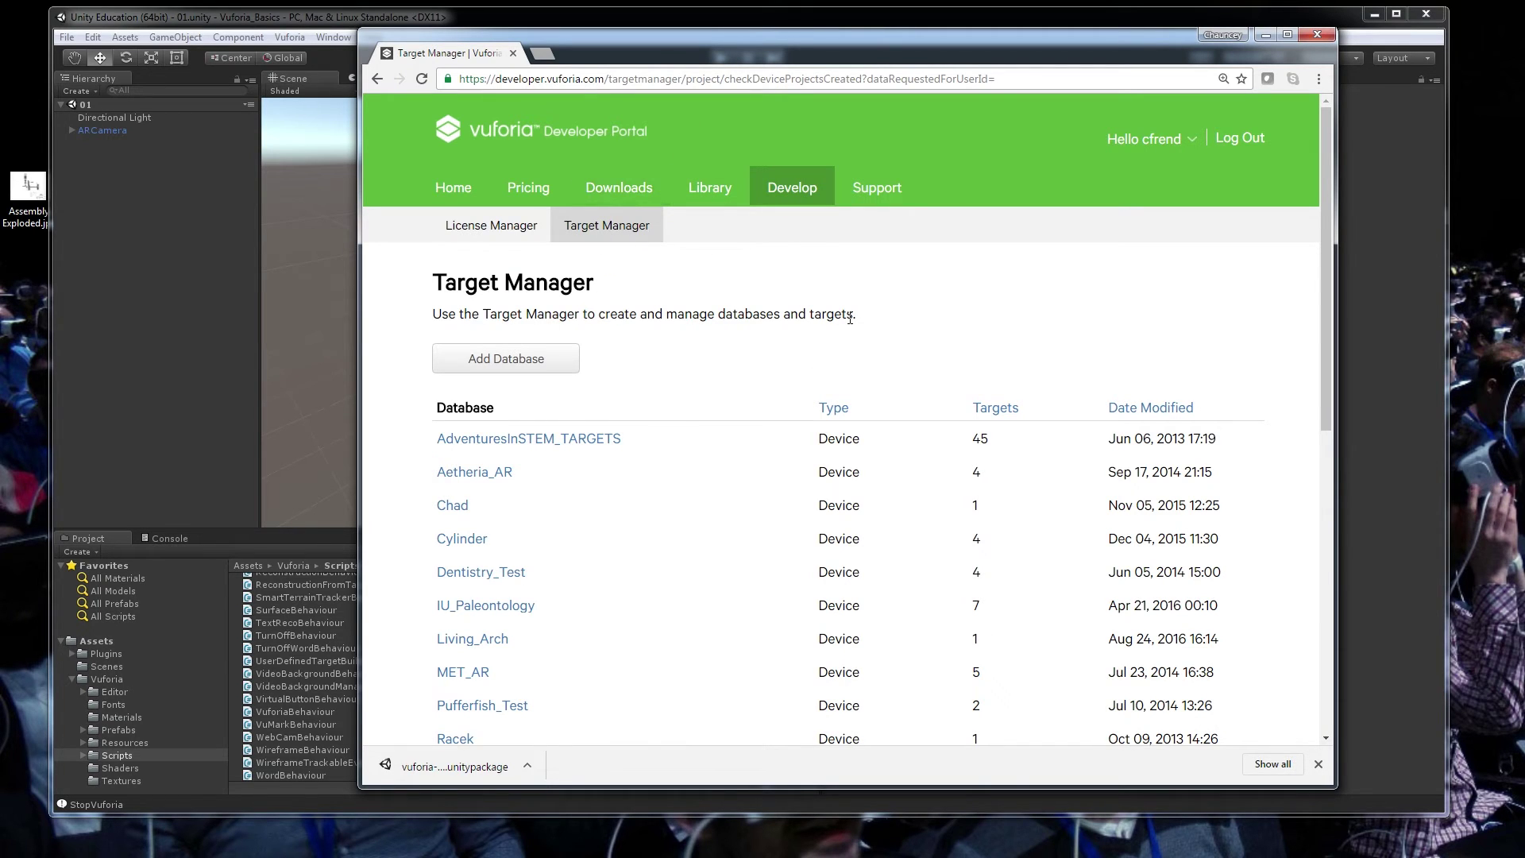
left_click(791, 186)
left_click(603, 227)
left_click(501, 355)
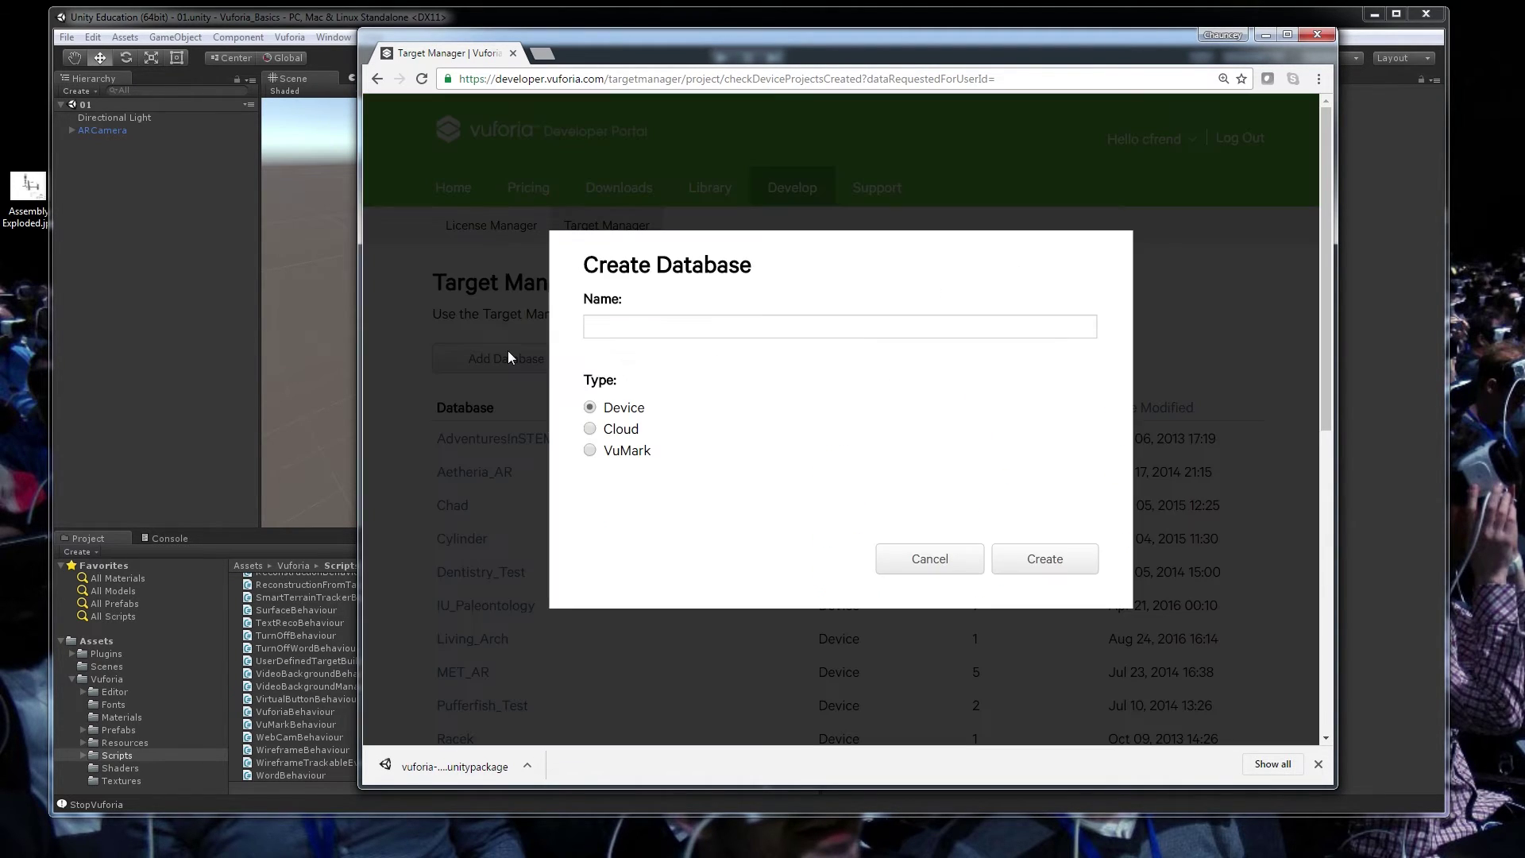
left_click(688, 327)
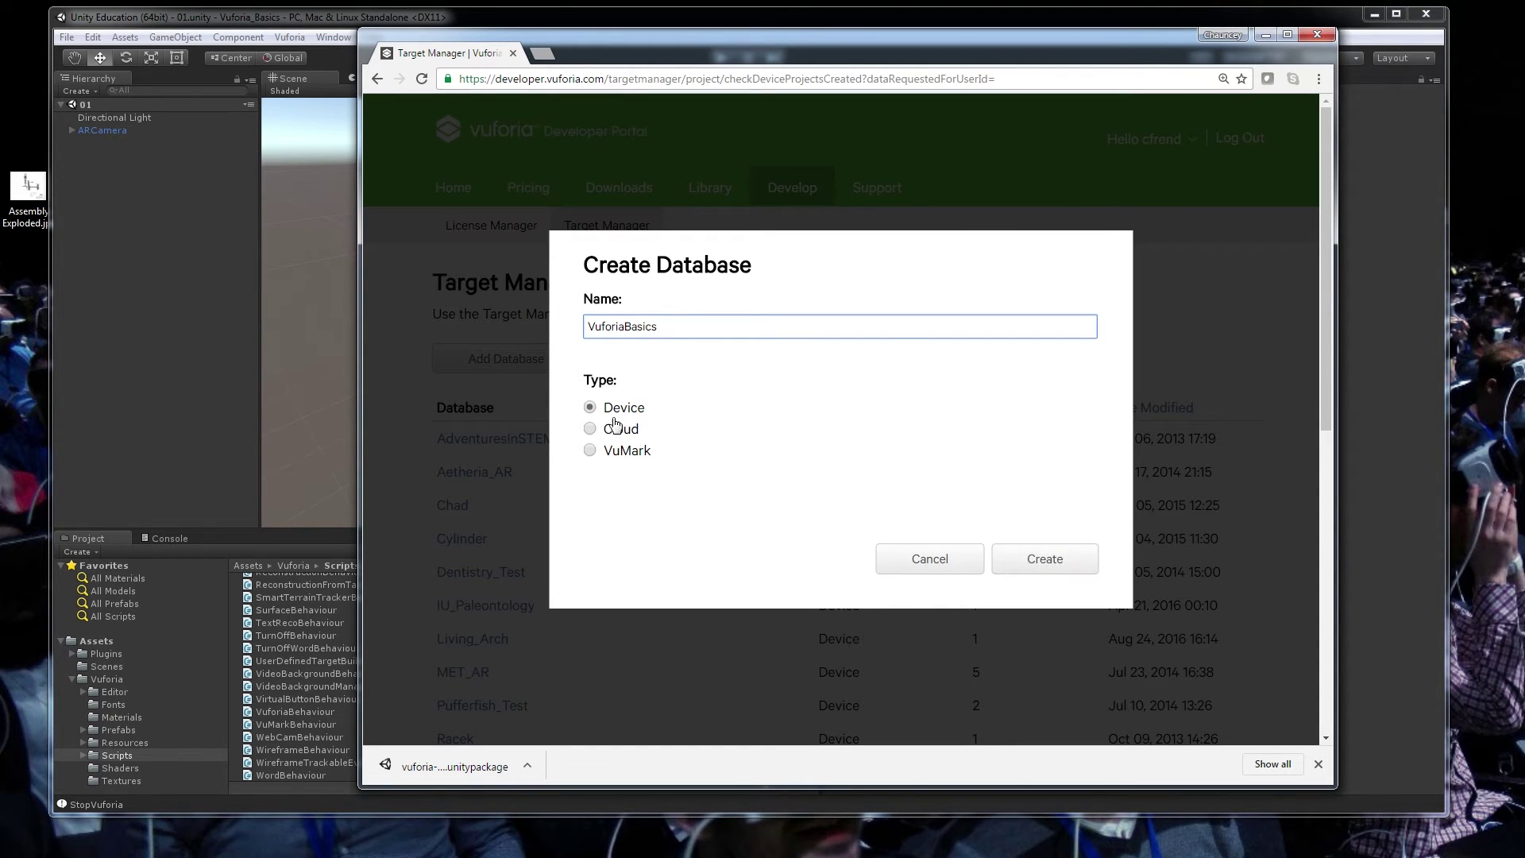
left_click(1045, 560)
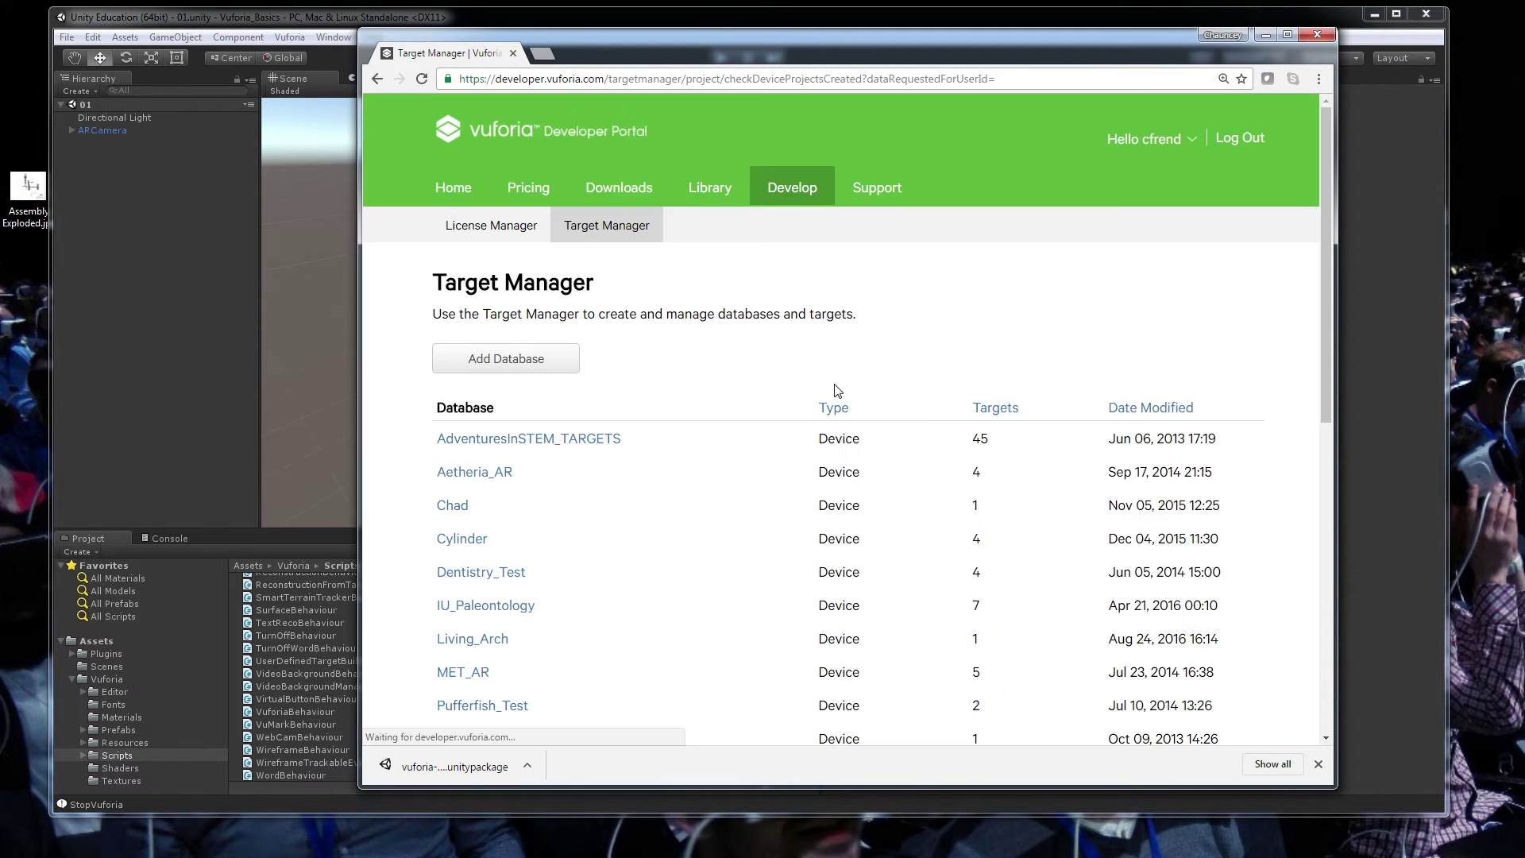
scroll(578, 613, "down", 5)
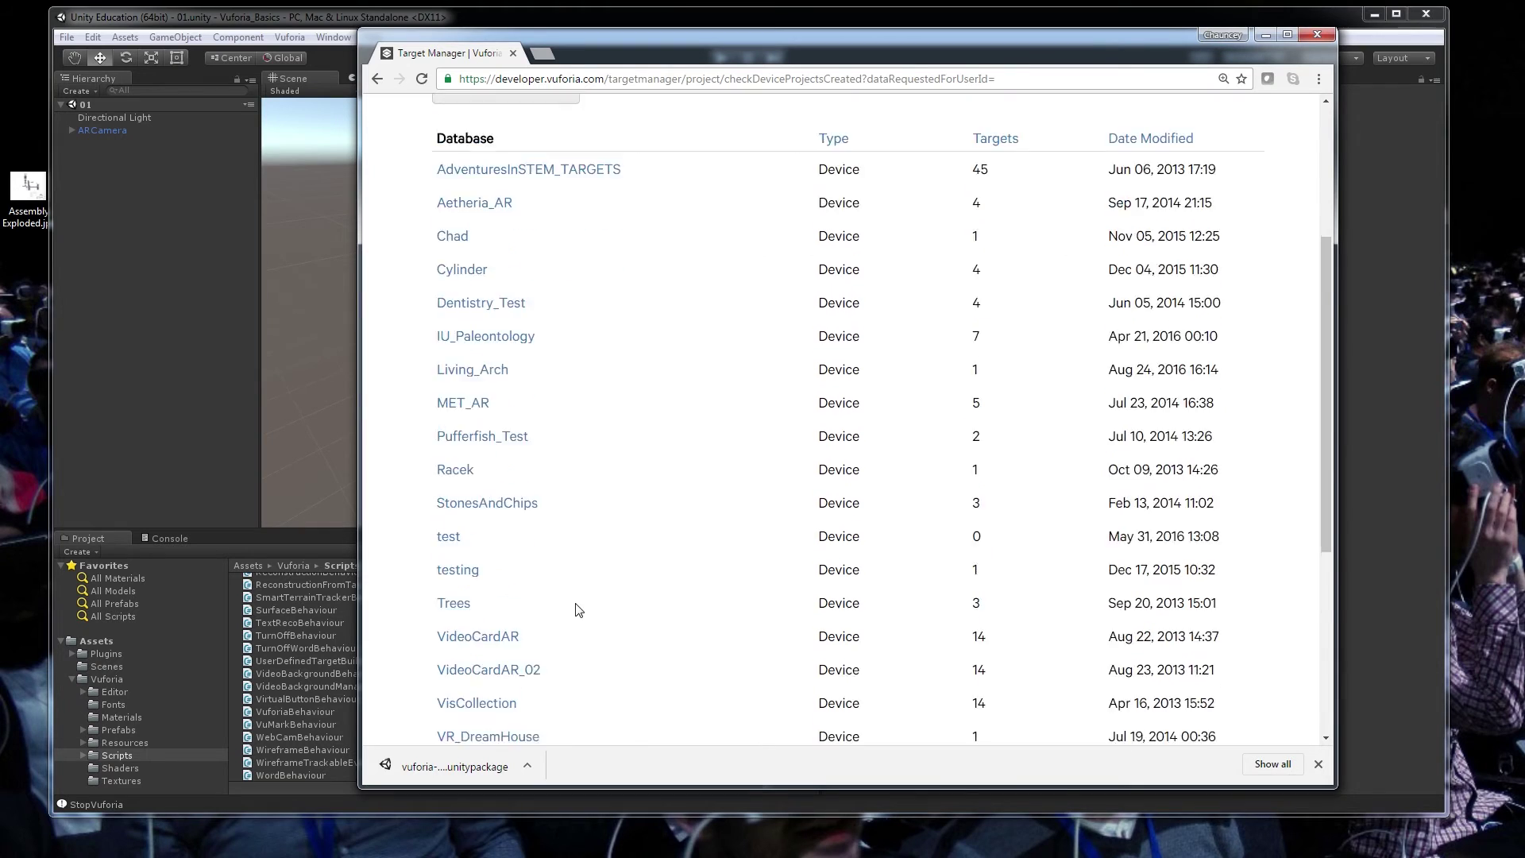
left_click(487, 641)
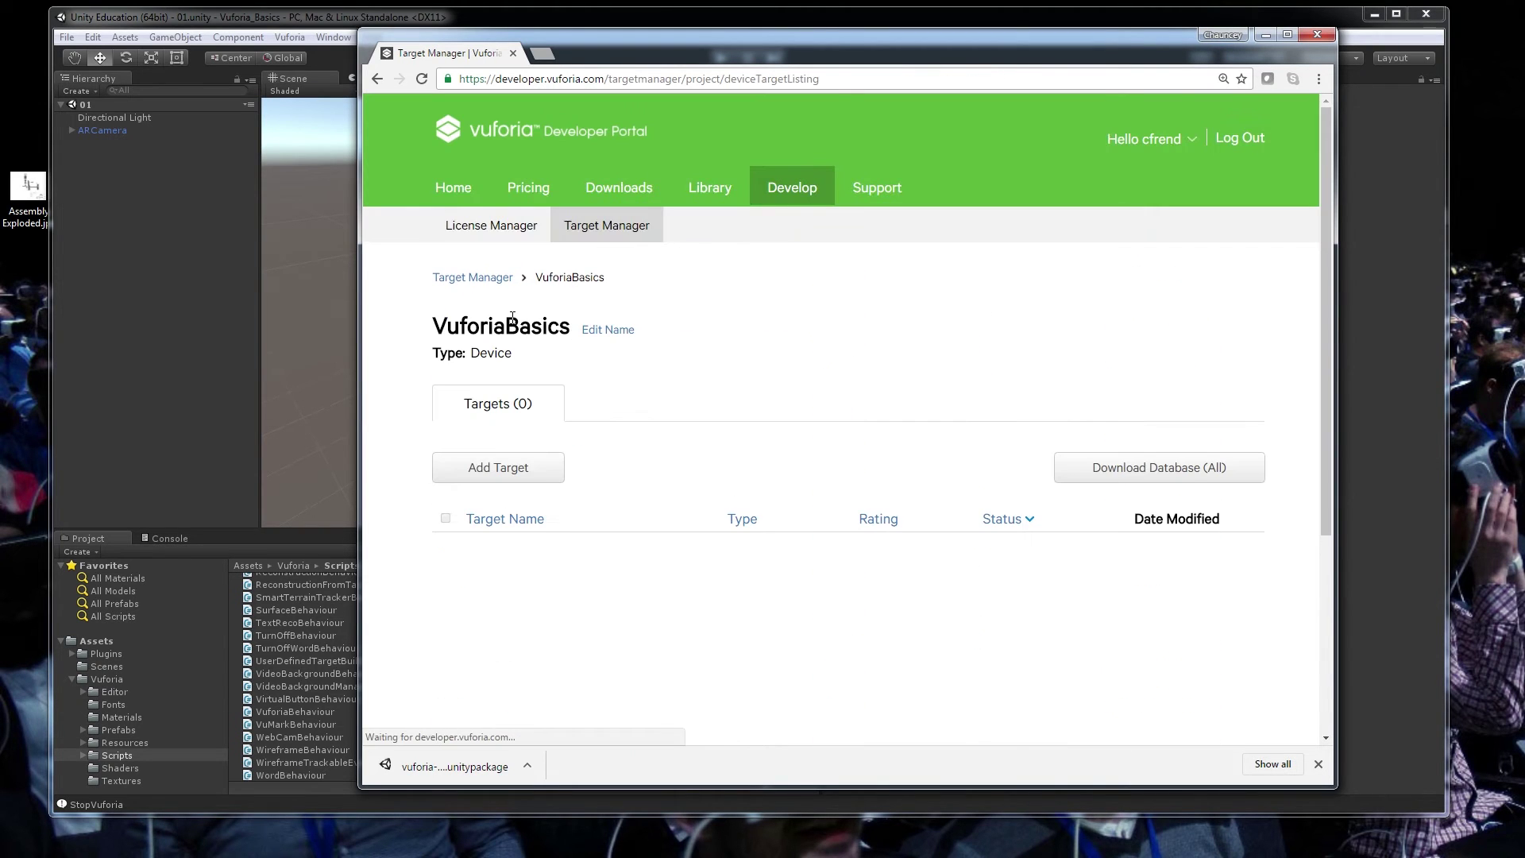
Step: Start a new single-image target using Assembly Exploded.jpg from the Desktop
scroll(834, 354, "down", 1)
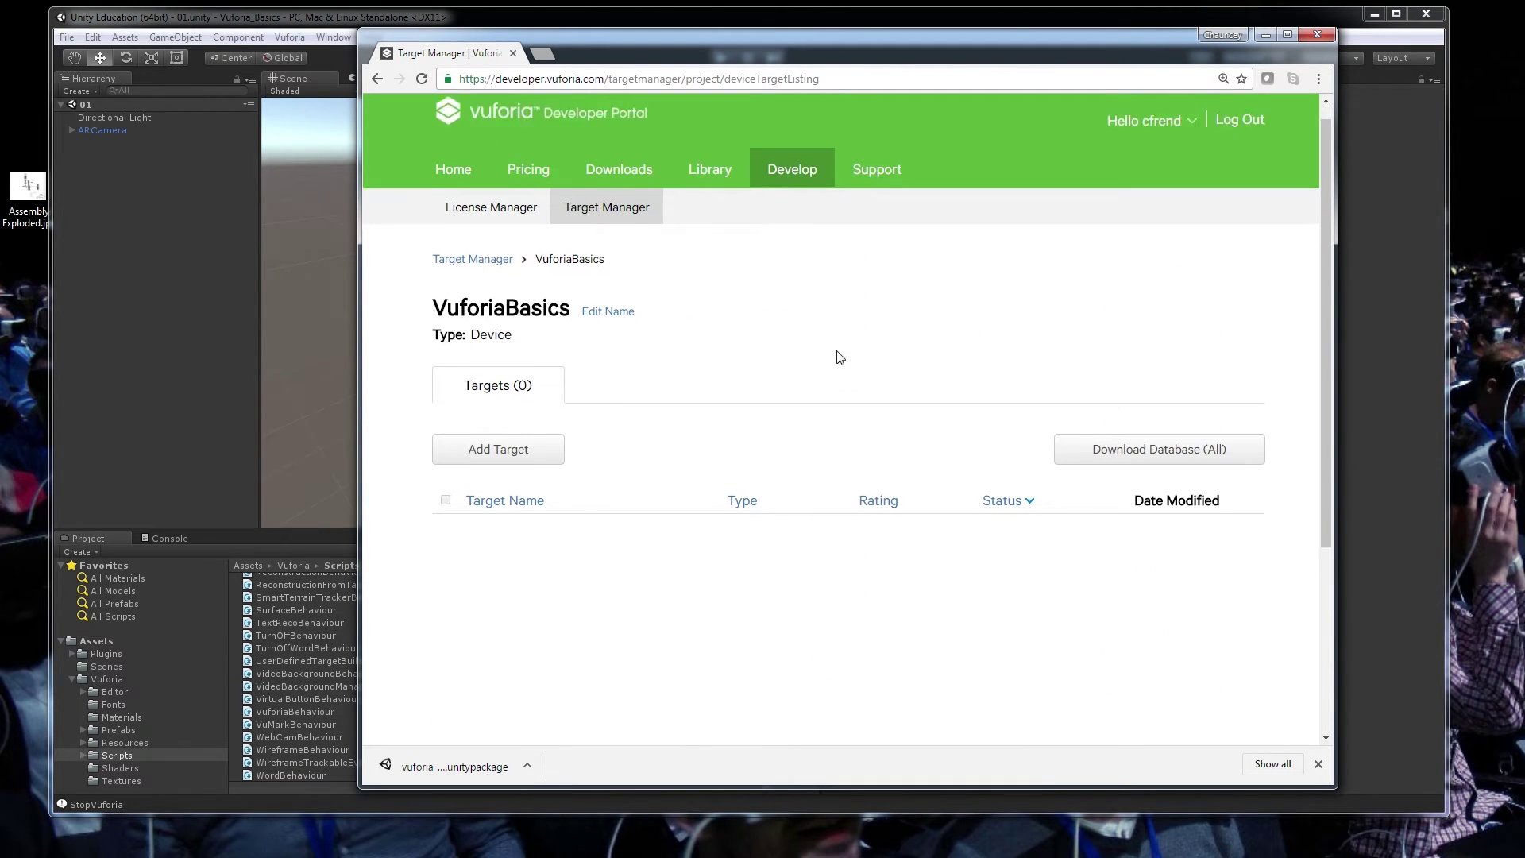
left_click(486, 392)
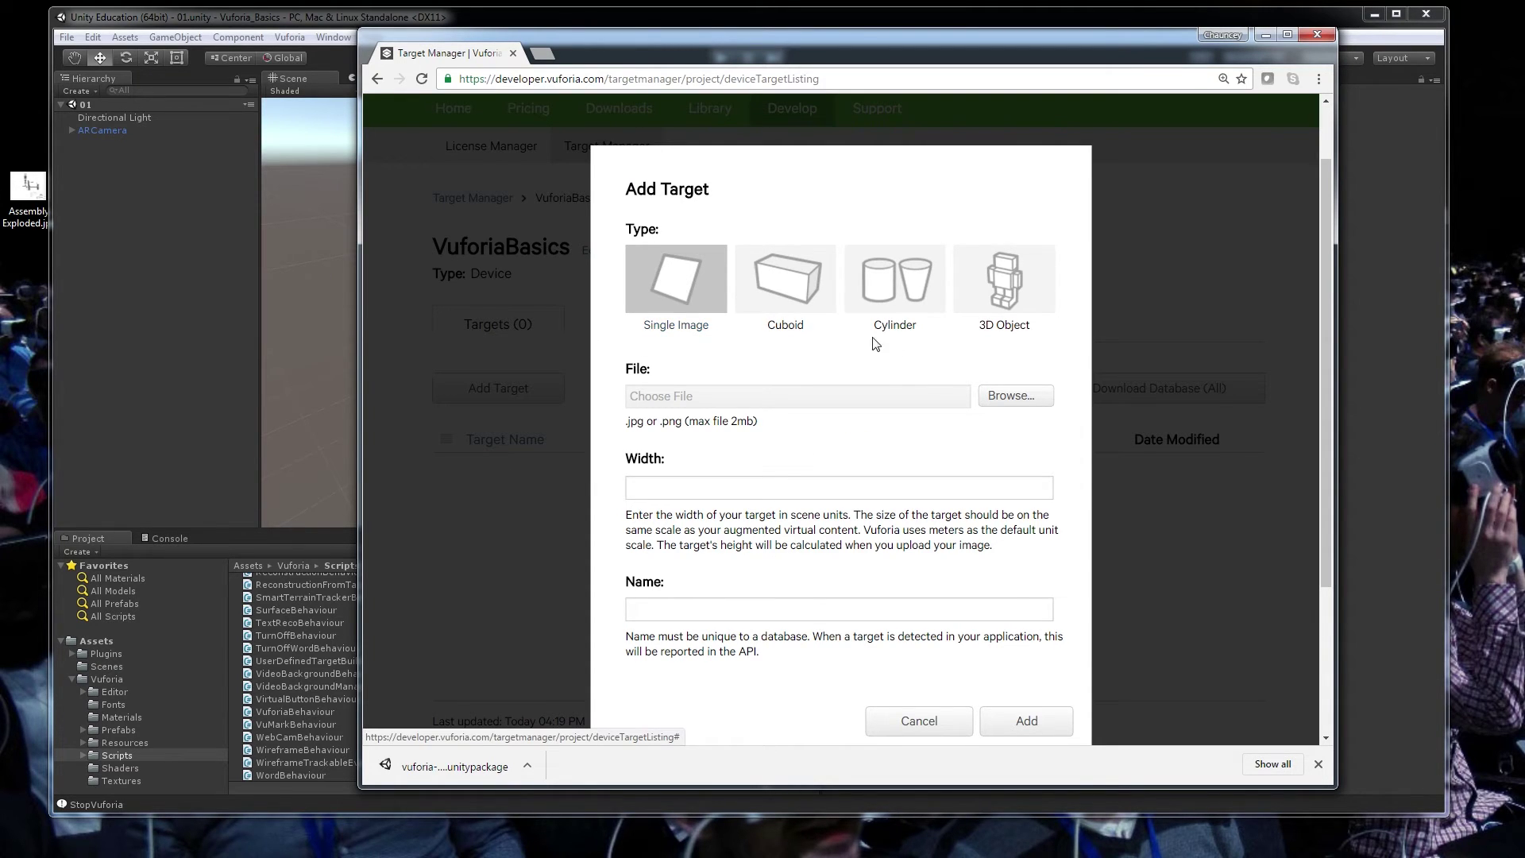
scroll(691, 341, "down", 1)
left_click(1013, 316)
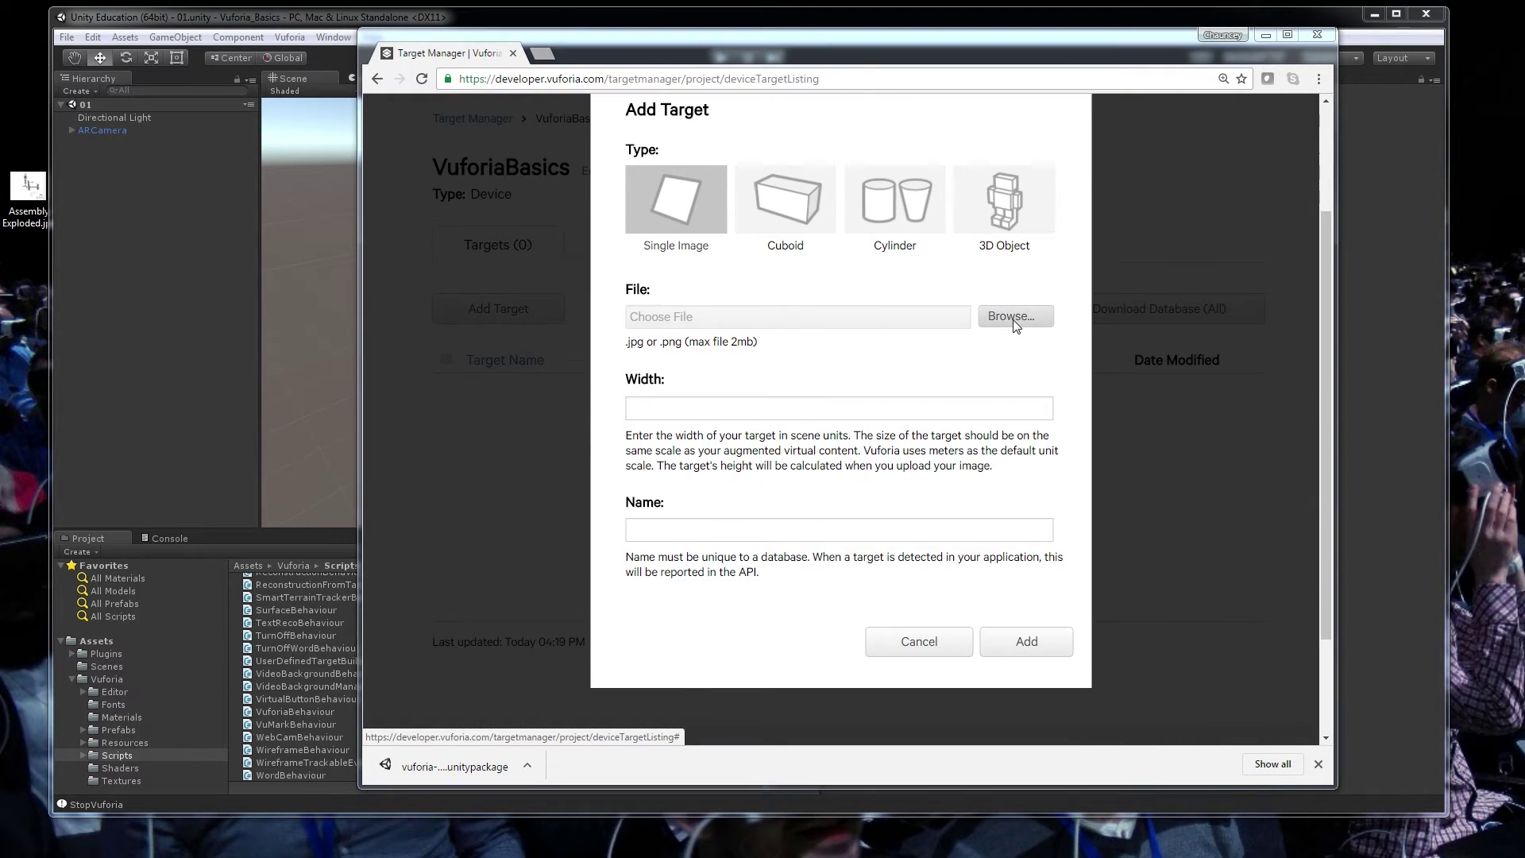
left_click(423, 135)
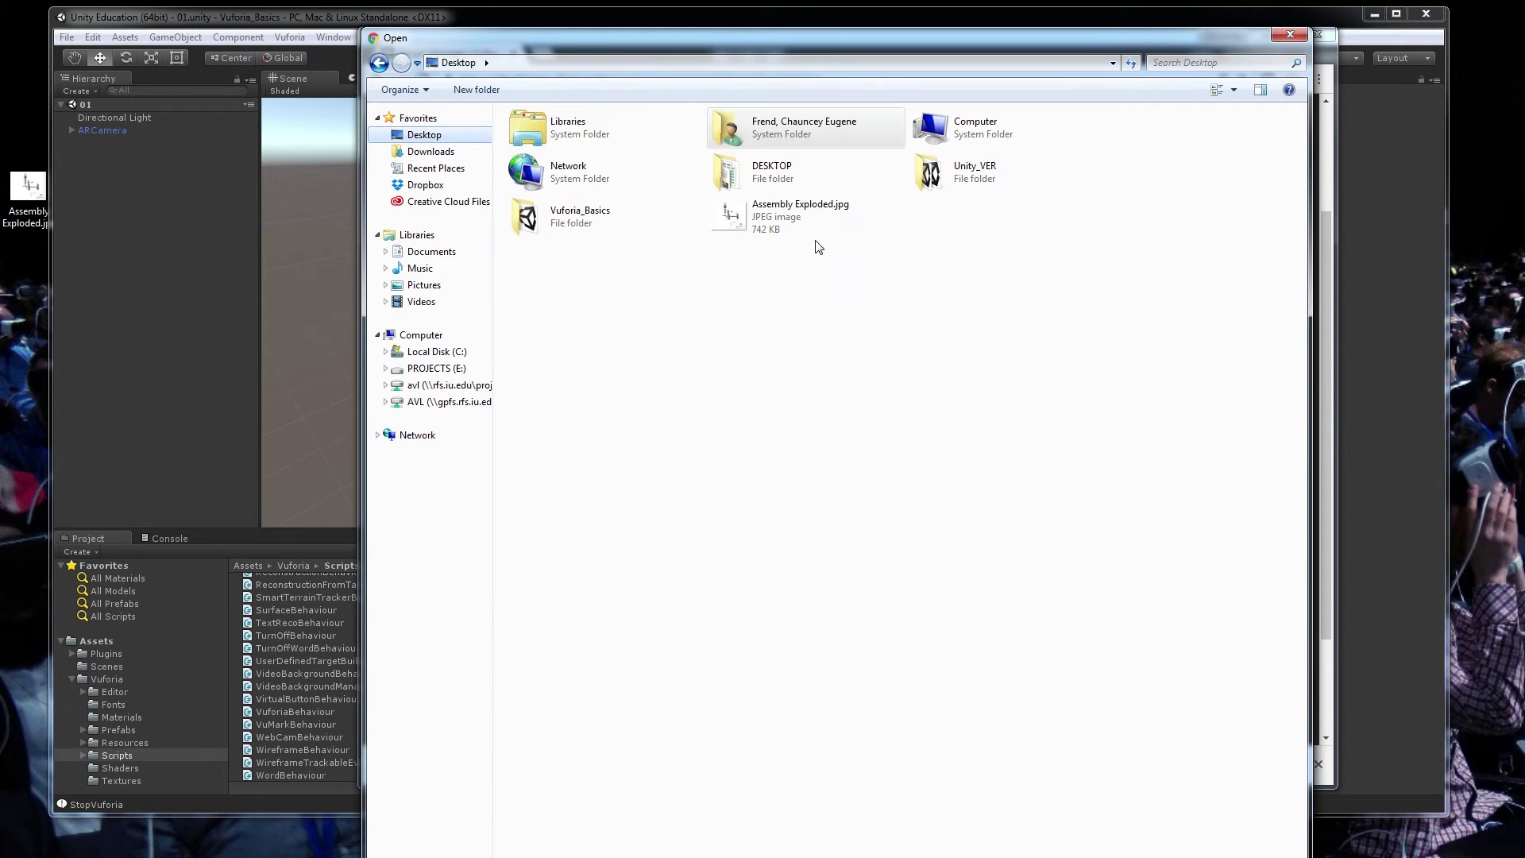
left_click(714, 219)
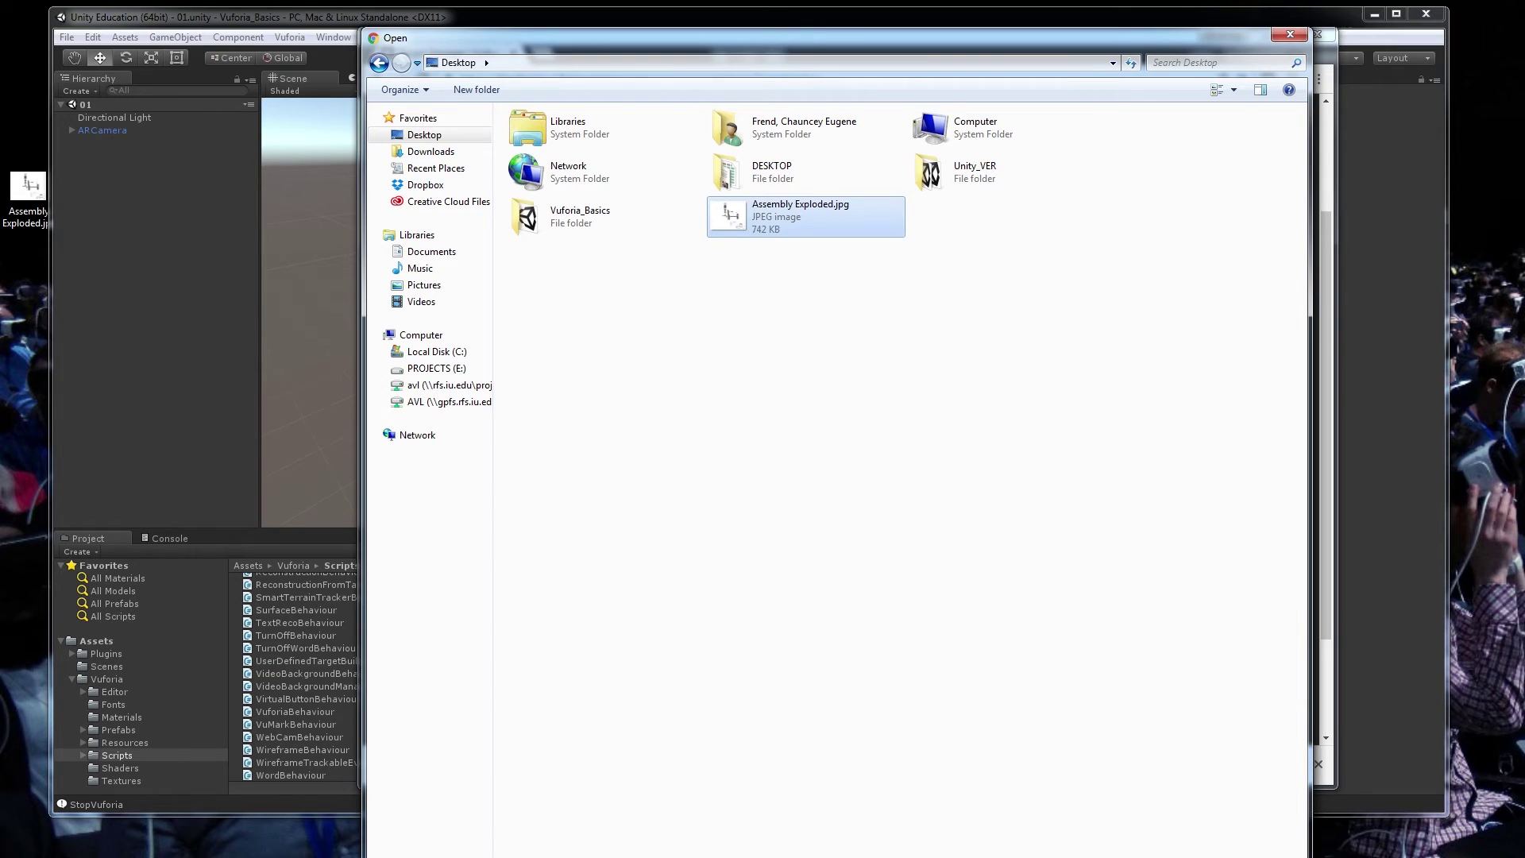
double_click(726, 216)
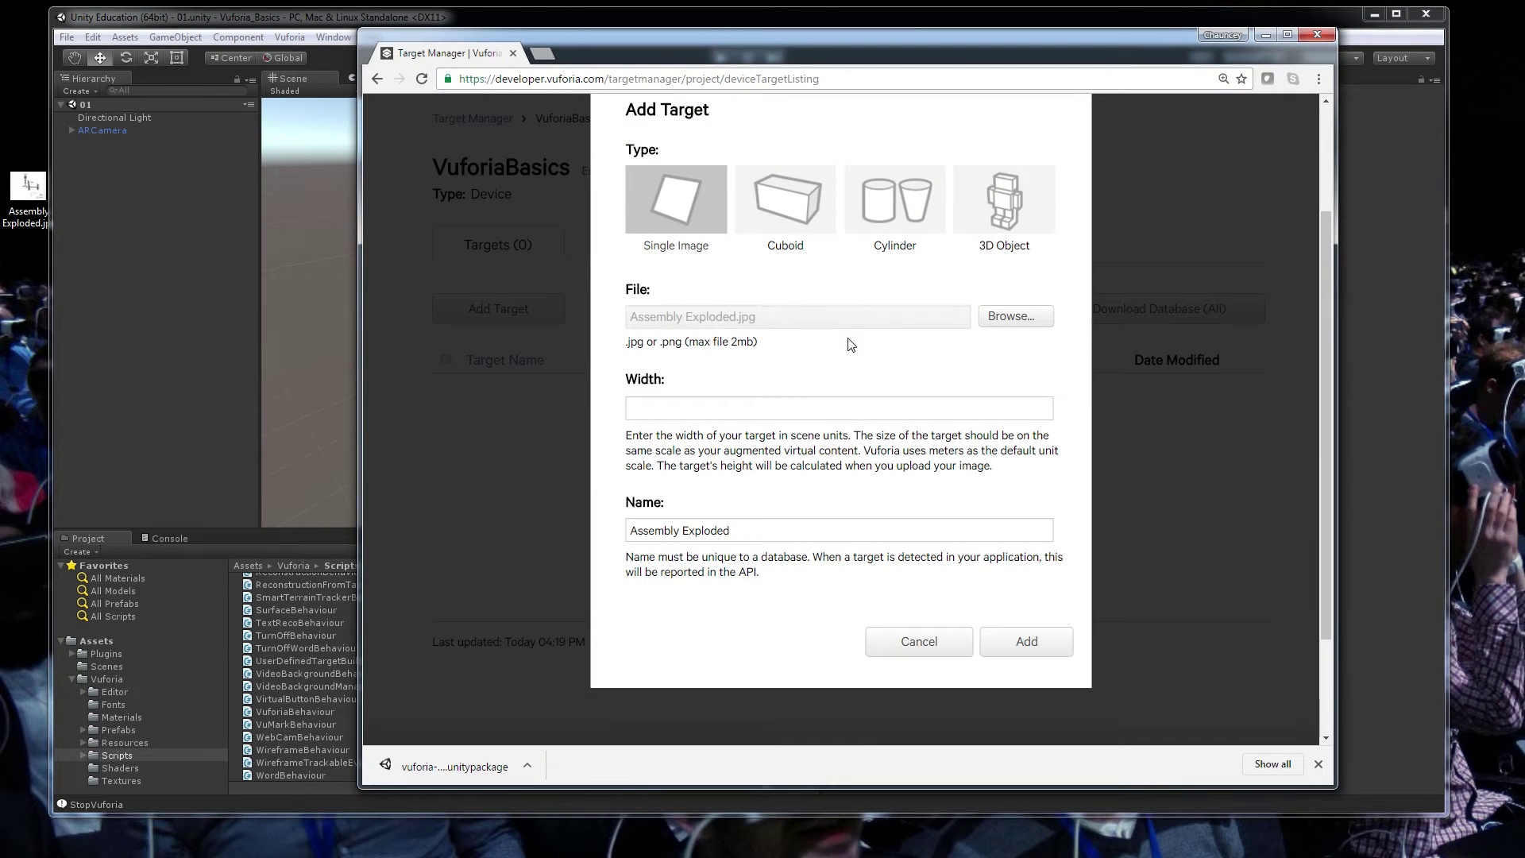
Step: Set the target width to 10
left_click(754, 410)
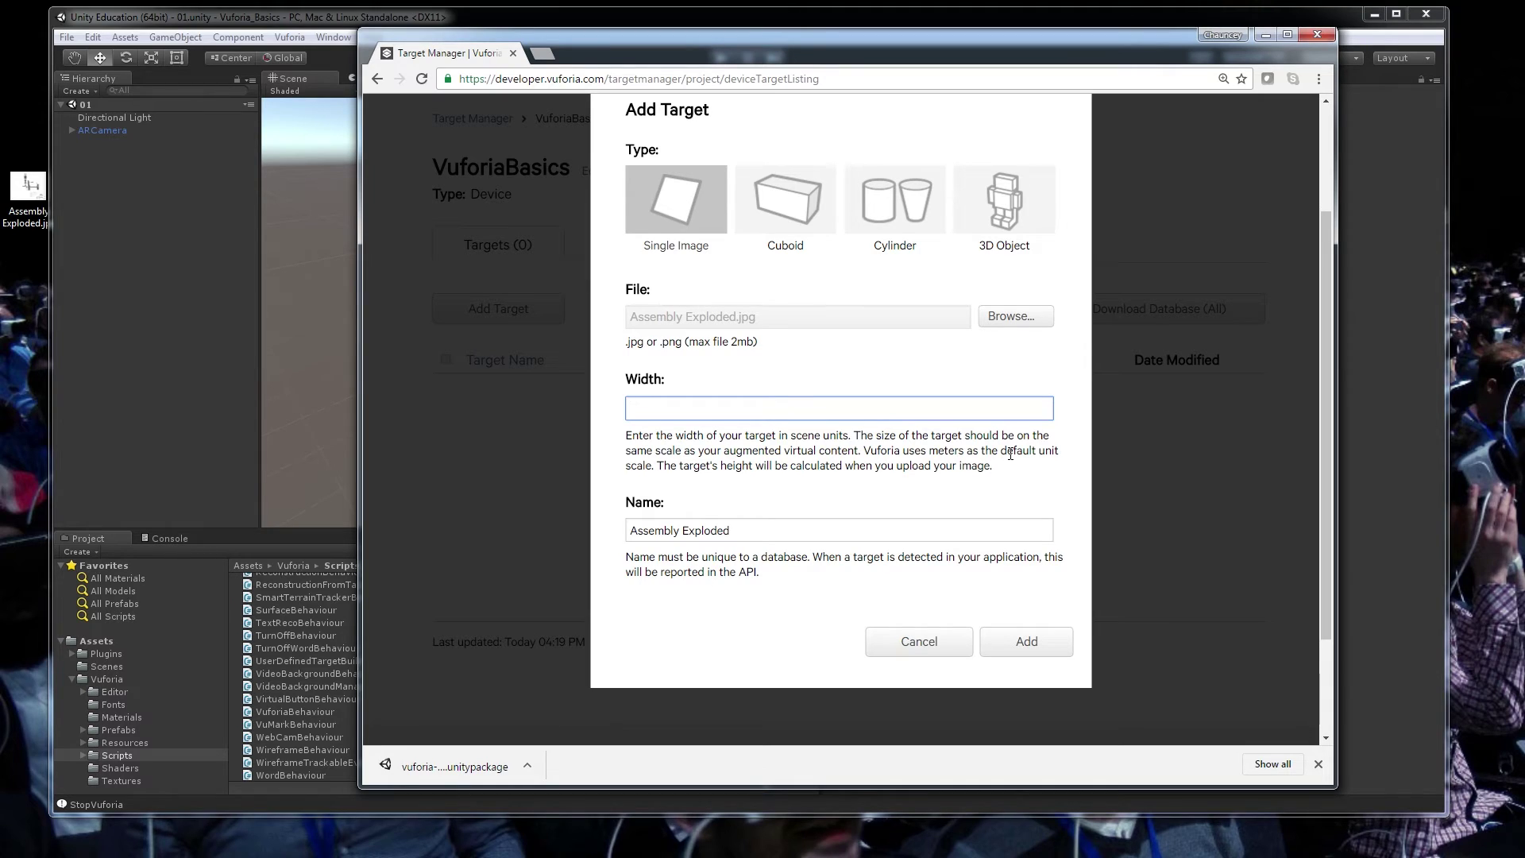
left_click(851, 442)
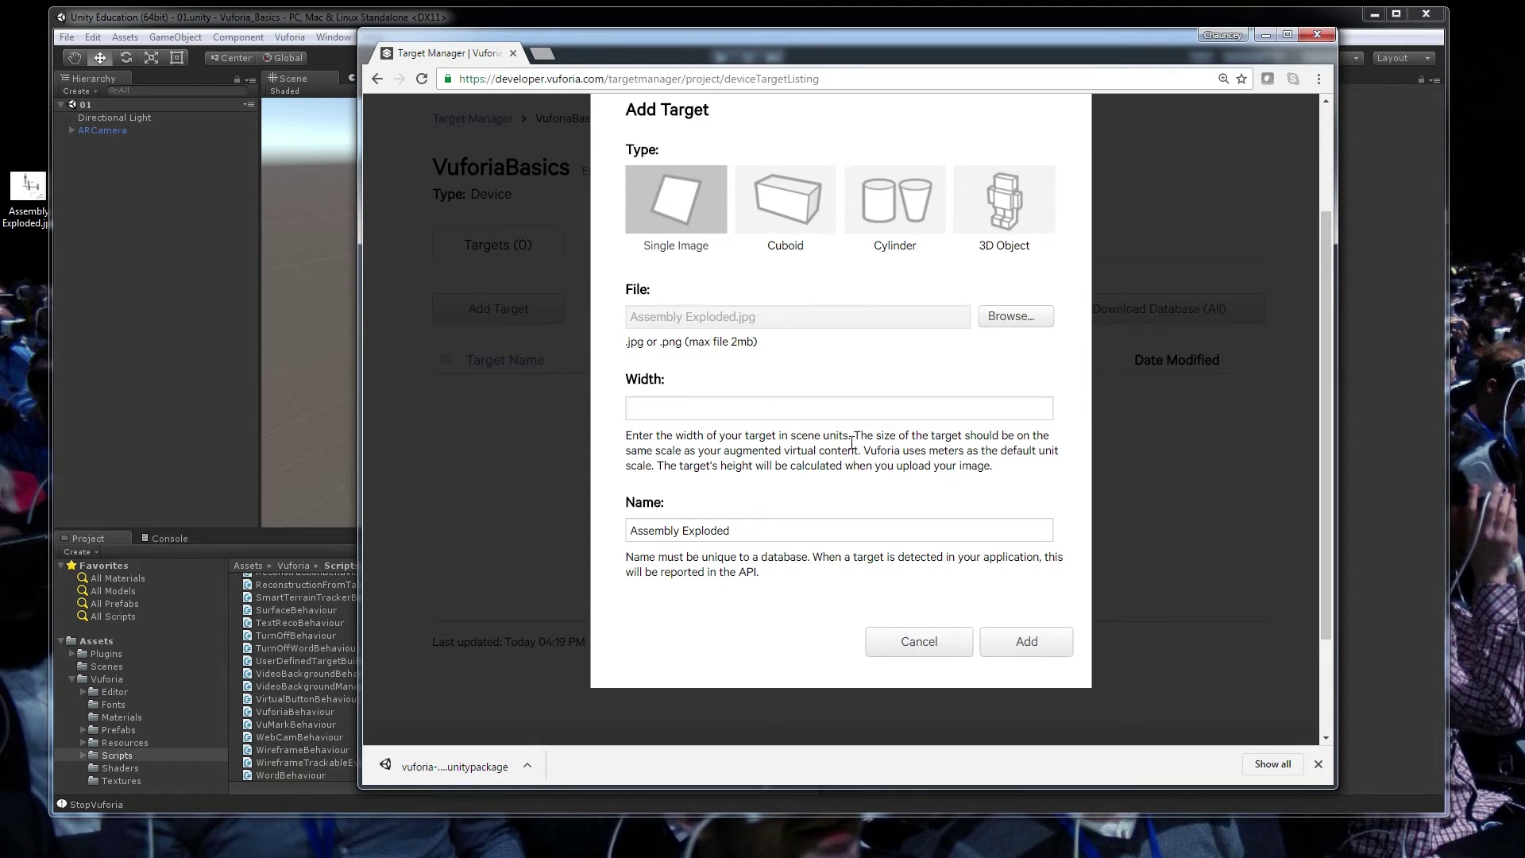
left_click(719, 413)
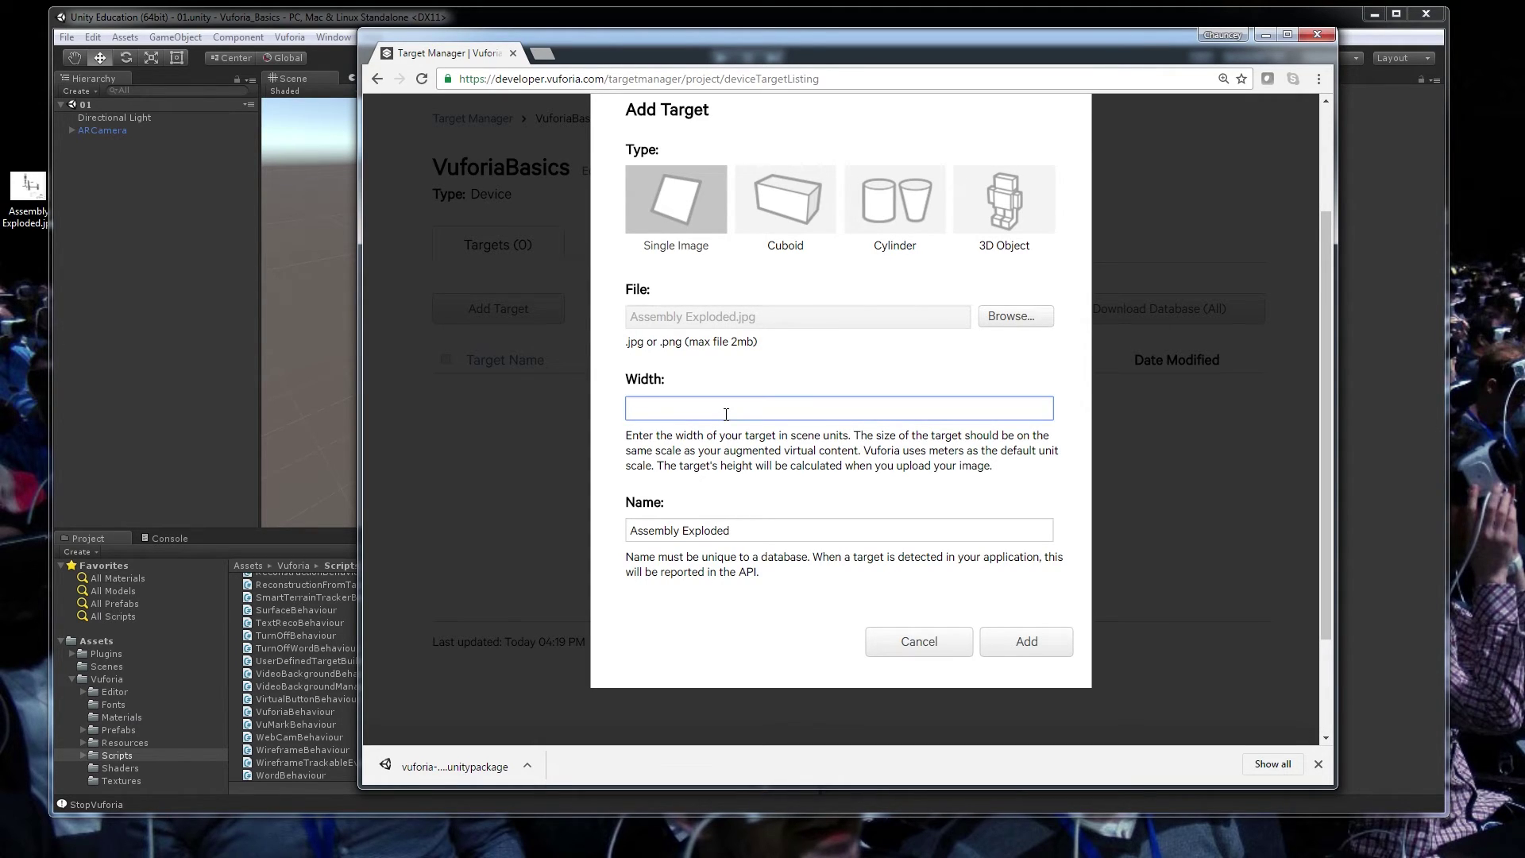
left_click(756, 455)
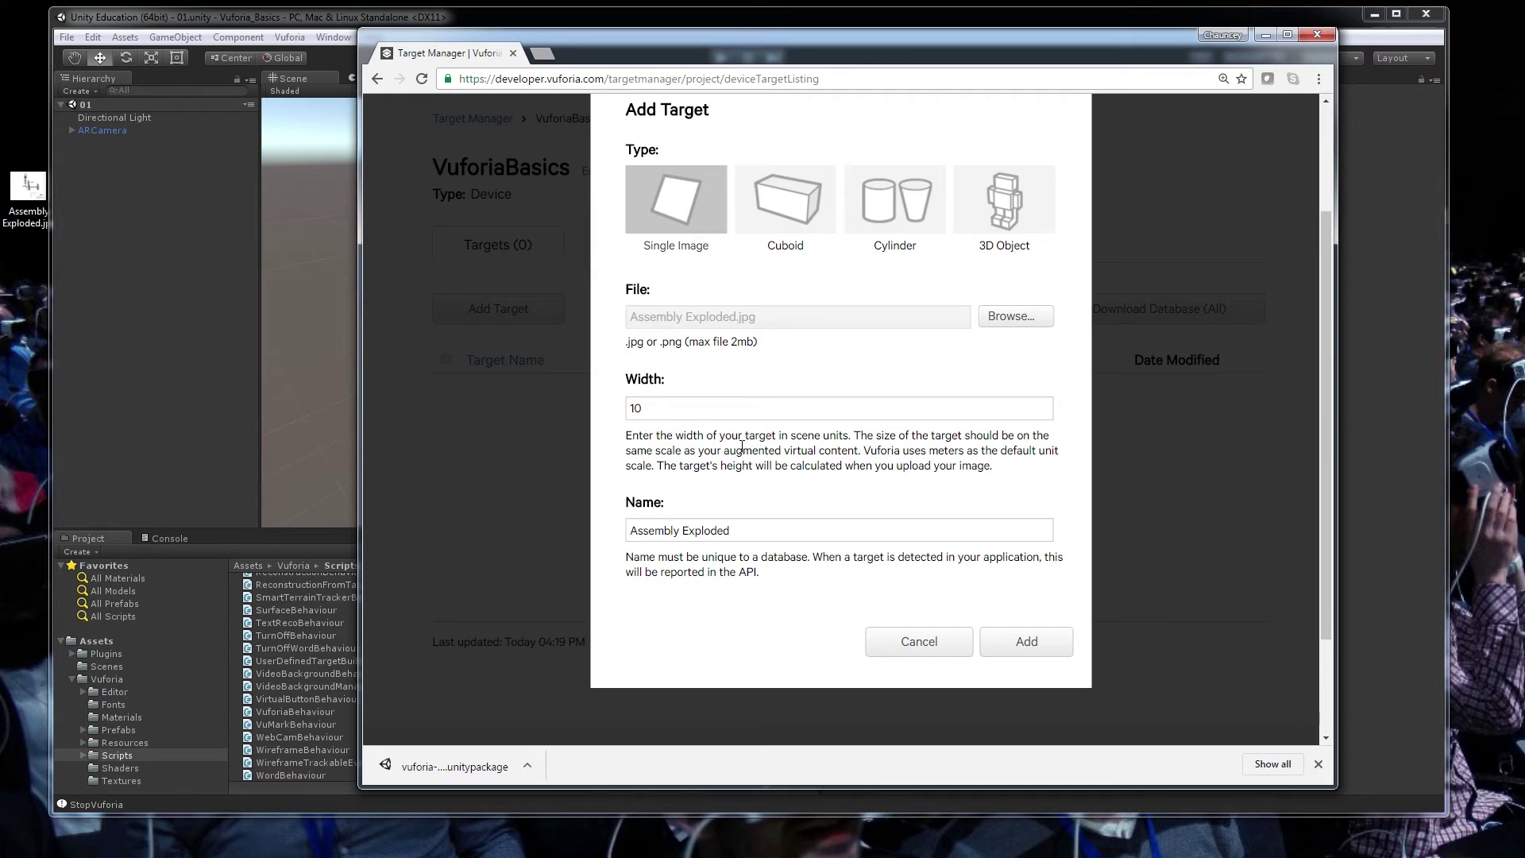
left_click_drag(679, 413, 604, 419)
left_click(732, 442)
left_click(683, 411)
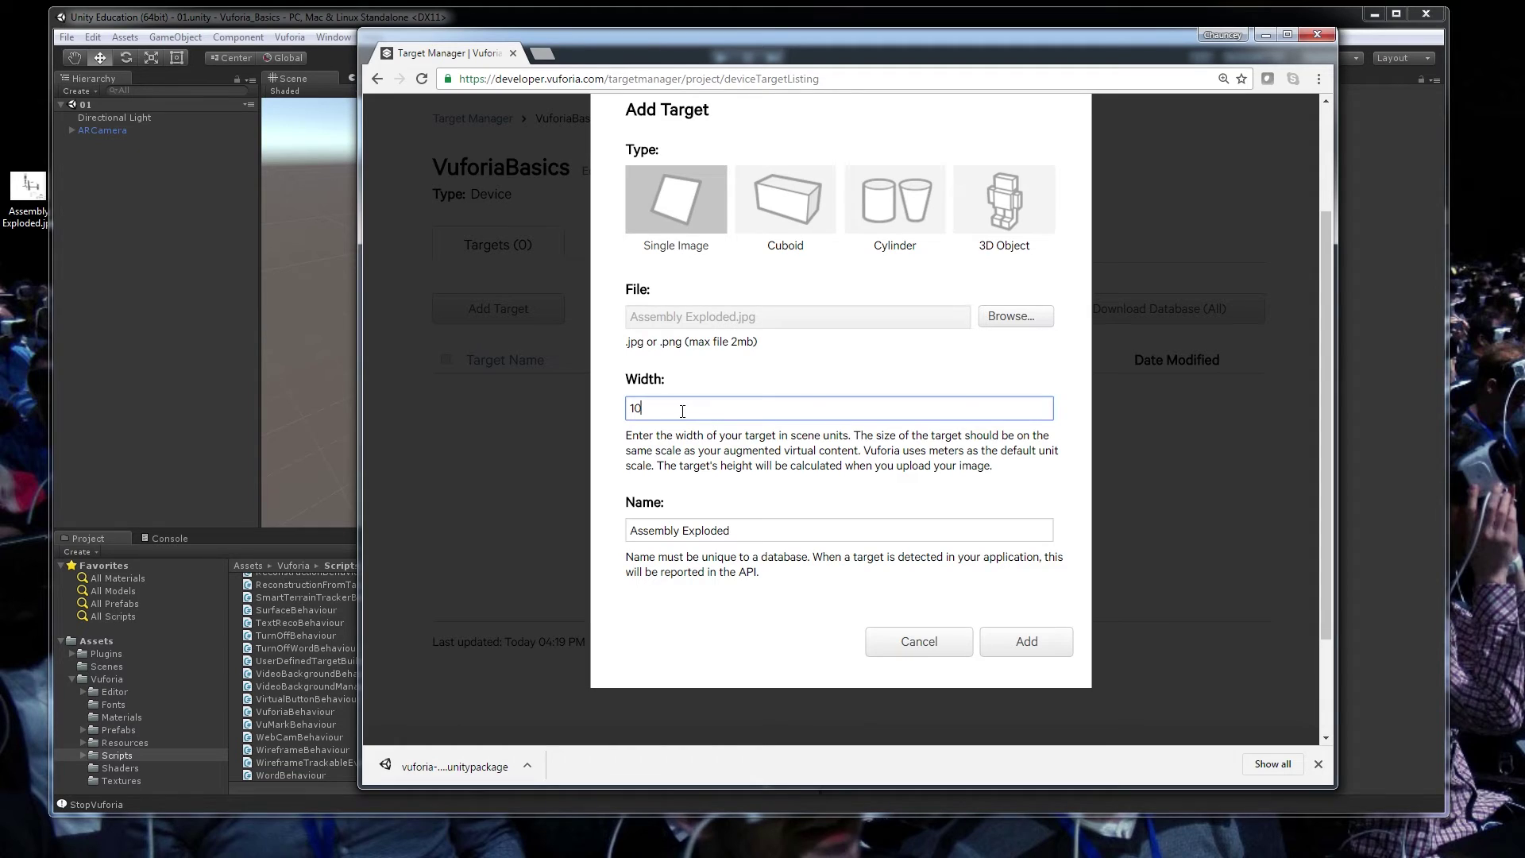
left_click(751, 442)
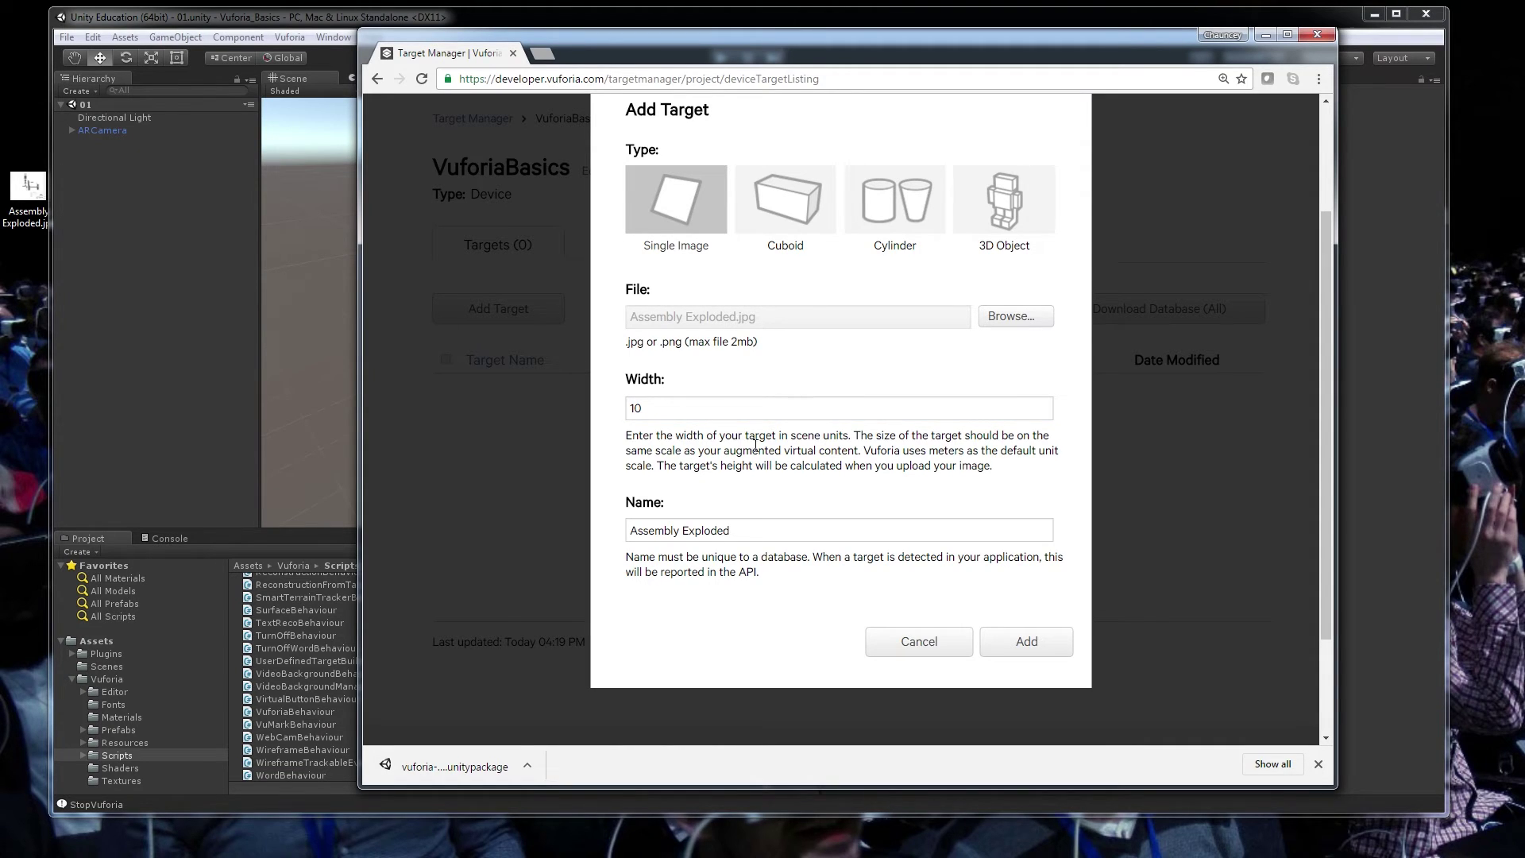
left_click_drag(626, 443, 992, 466)
left_click(891, 464)
Step: Rename the target to AssemblyExploded without the space and upload it
left_click(1027, 640)
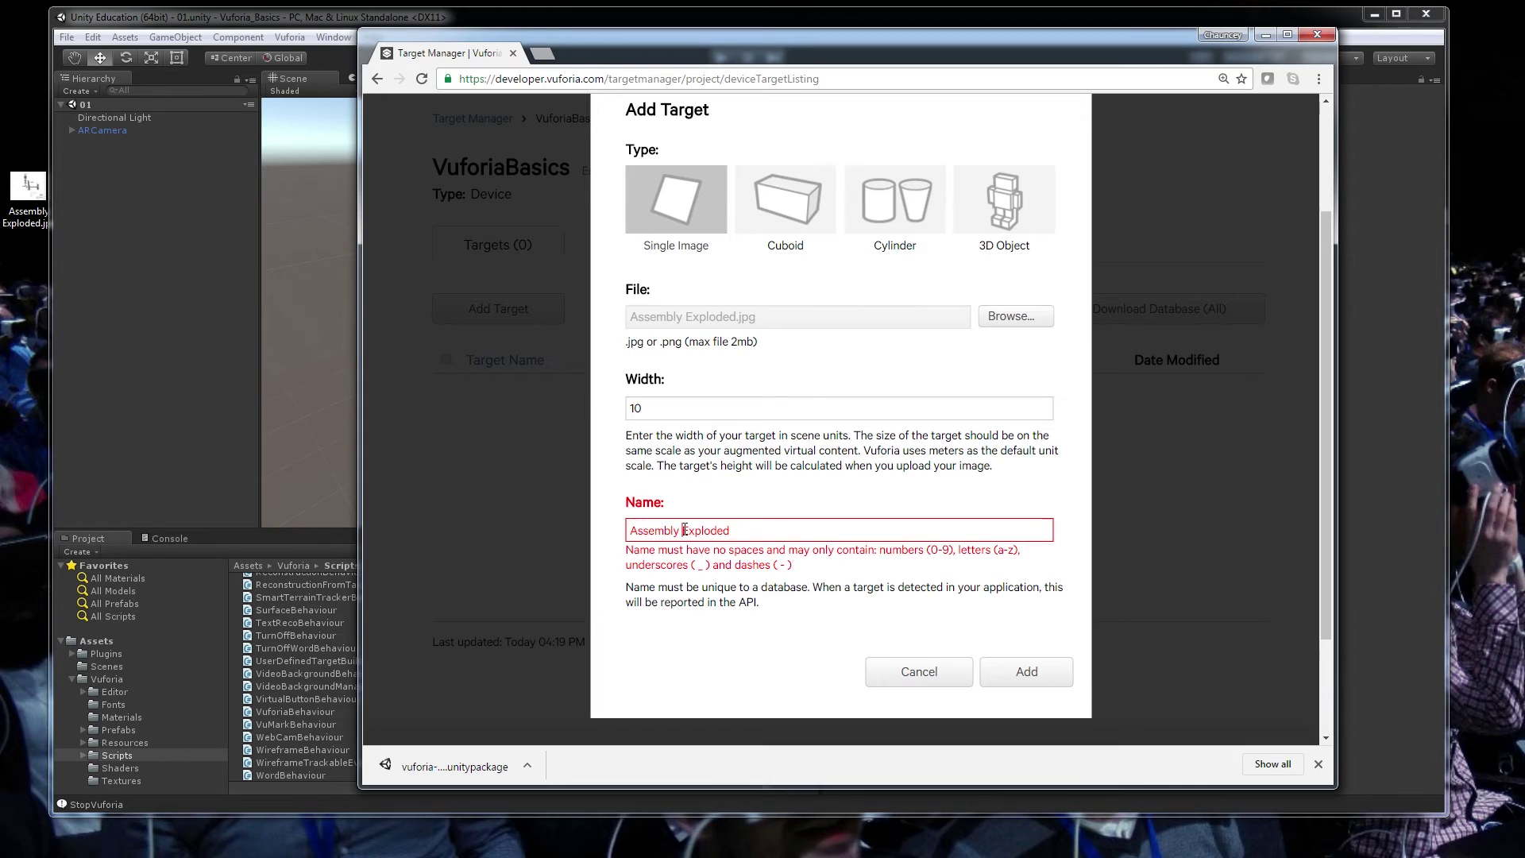
key("ctrl+Left")
key("BackSpace")
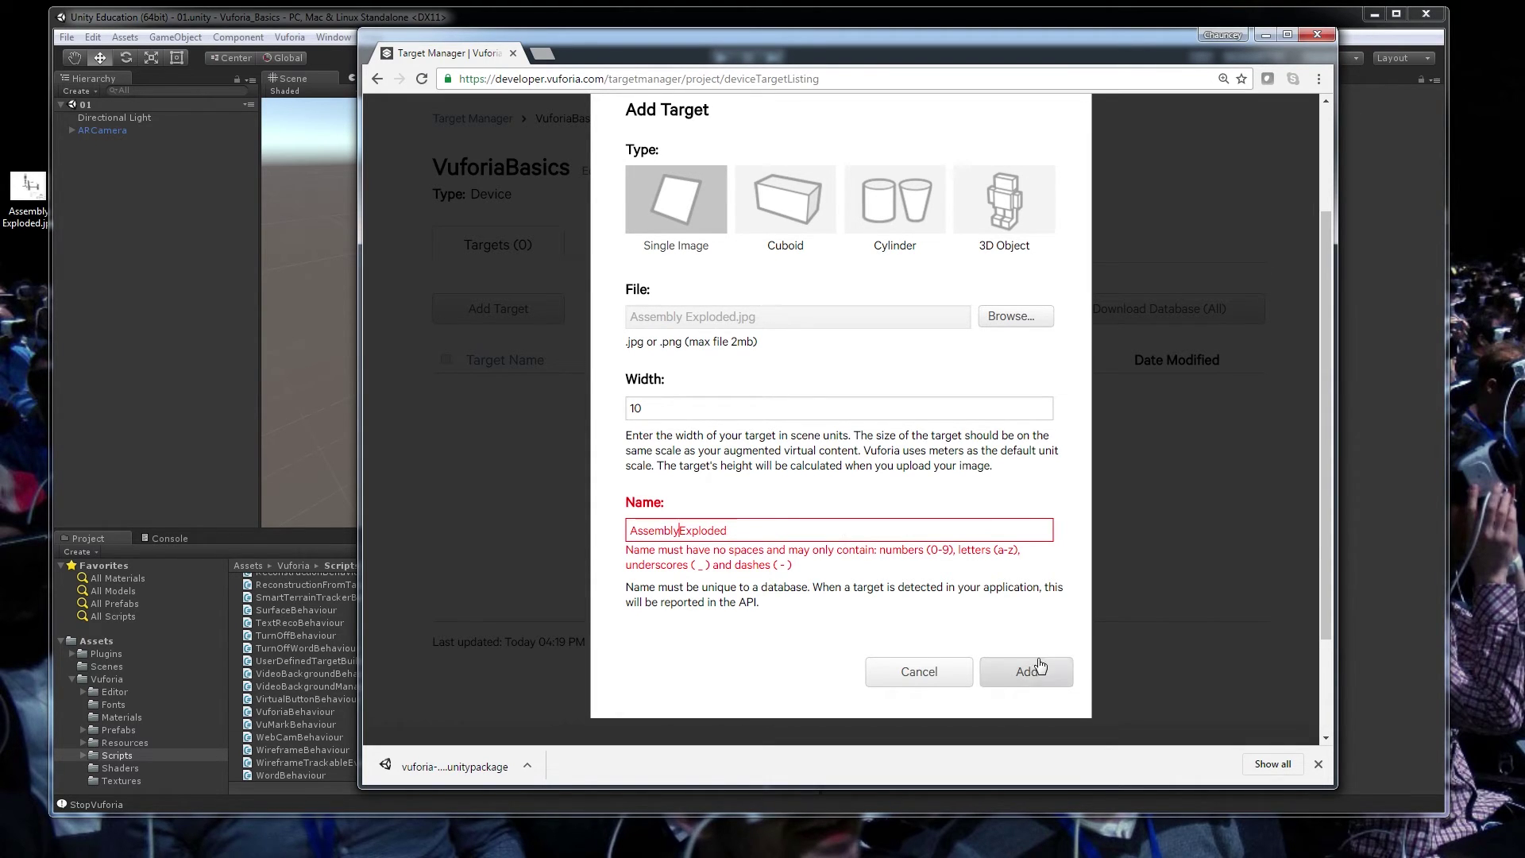
left_click(1028, 671)
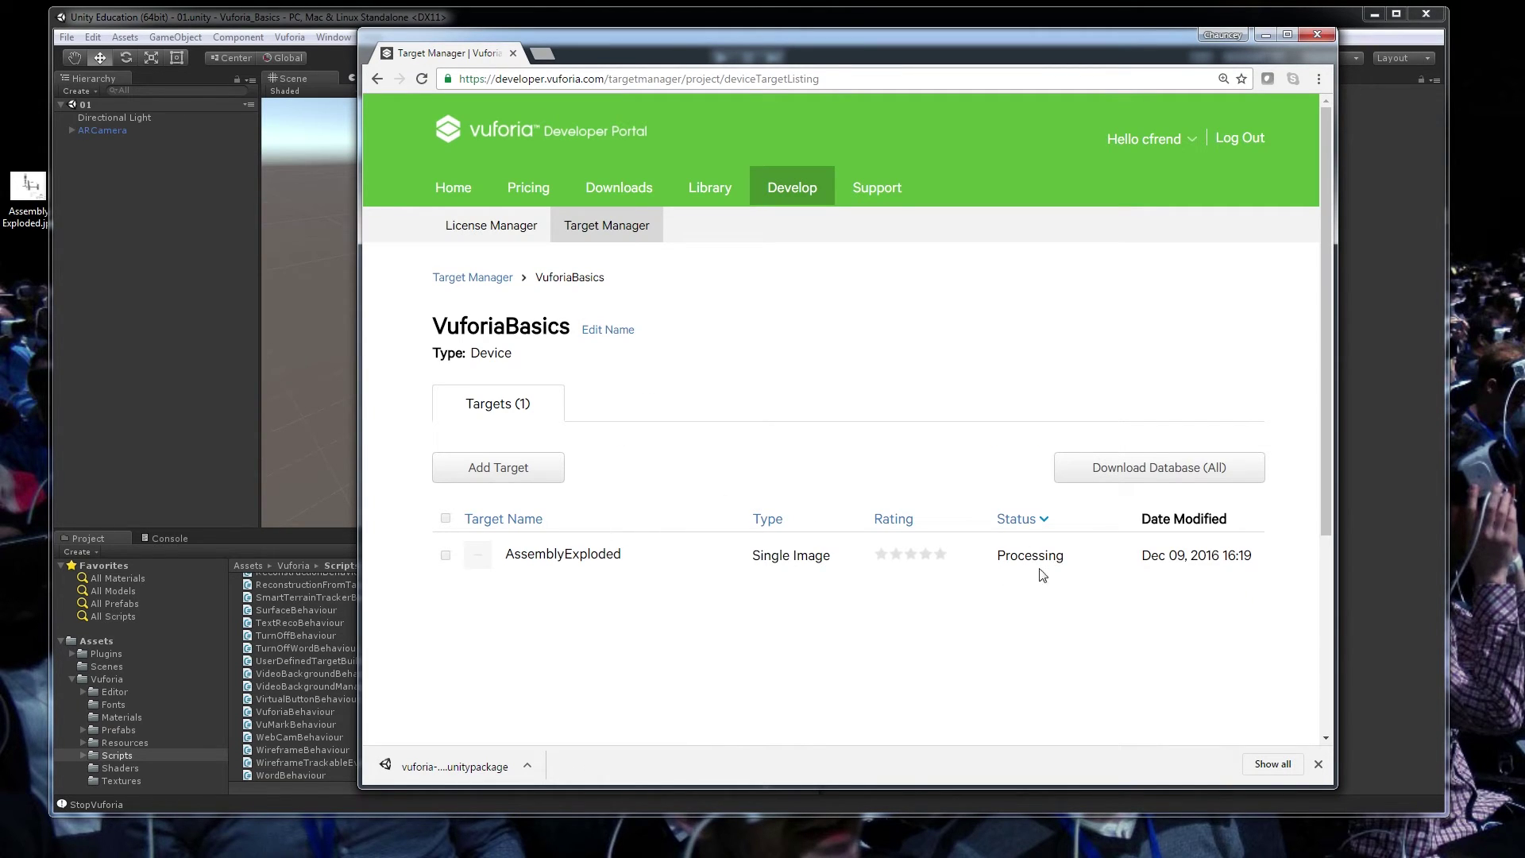
left_click(421, 79)
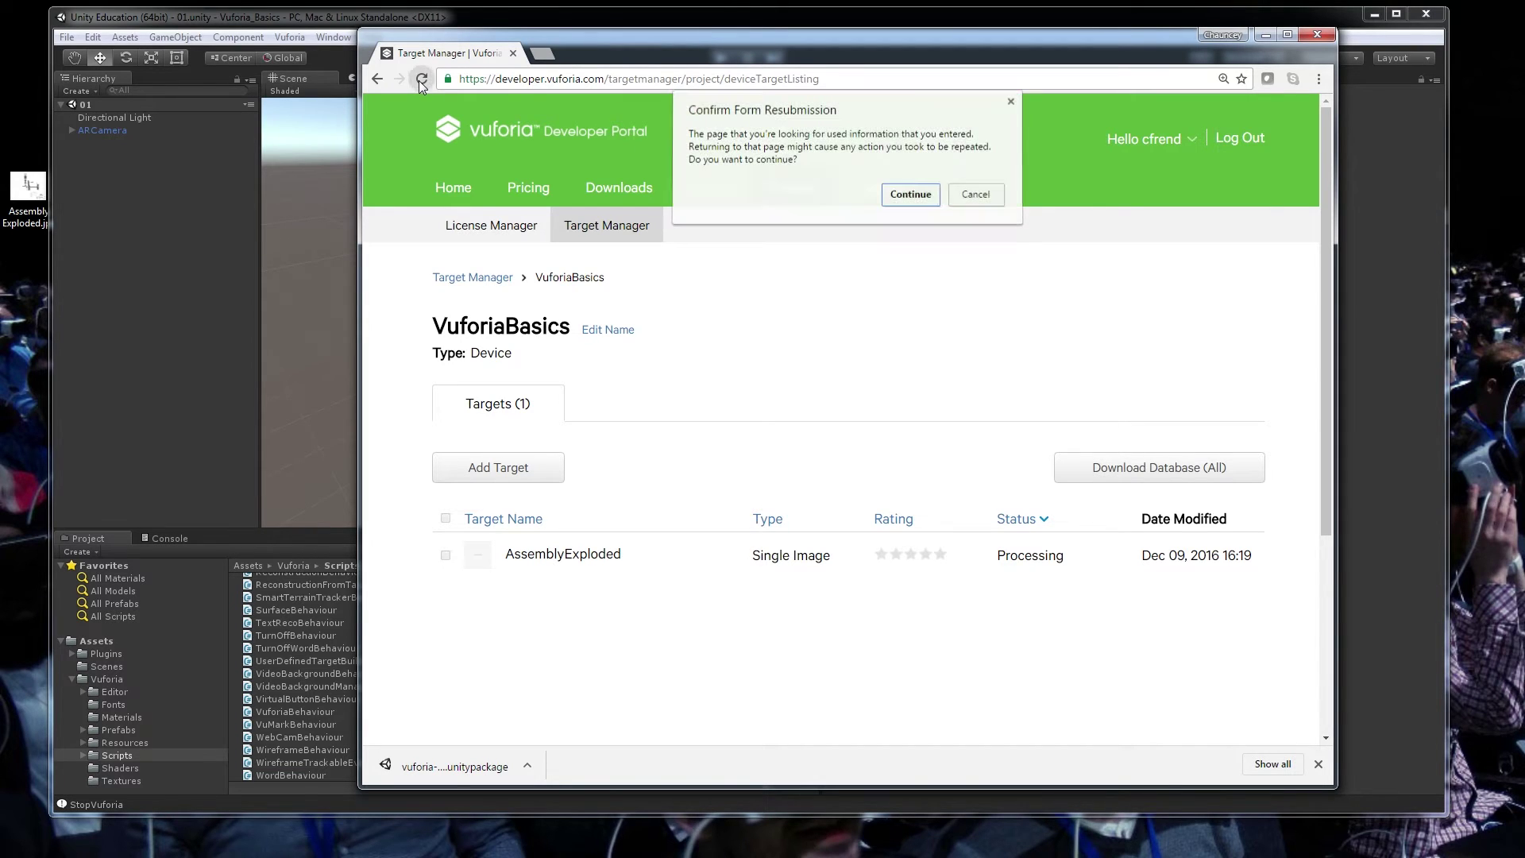
Step: Reopen the VuforiaBasics database and the AssemblyExploded target's details page
left_click(975, 195)
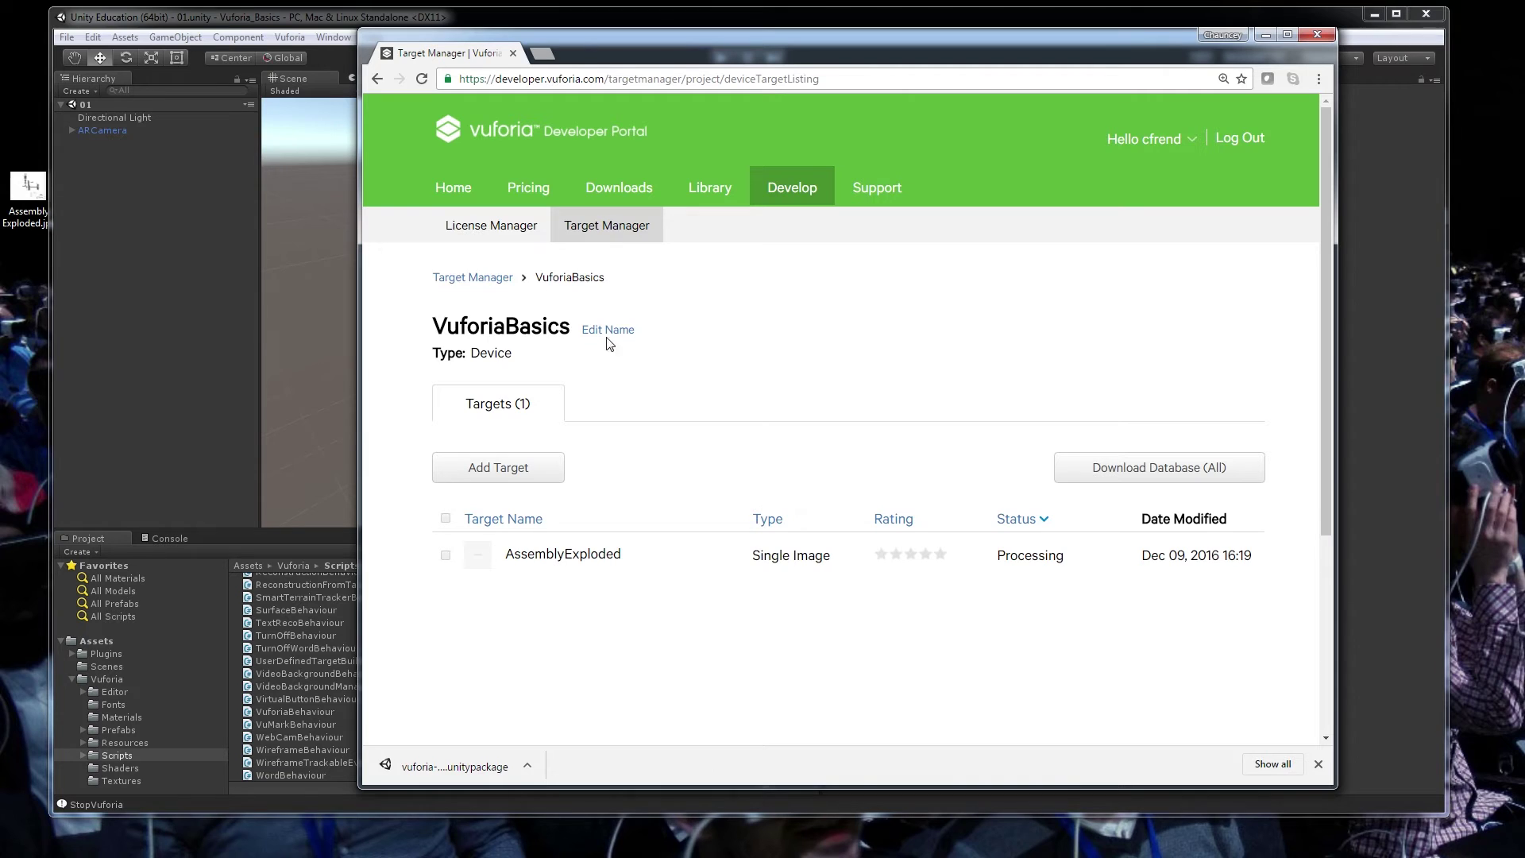
left_click(467, 280)
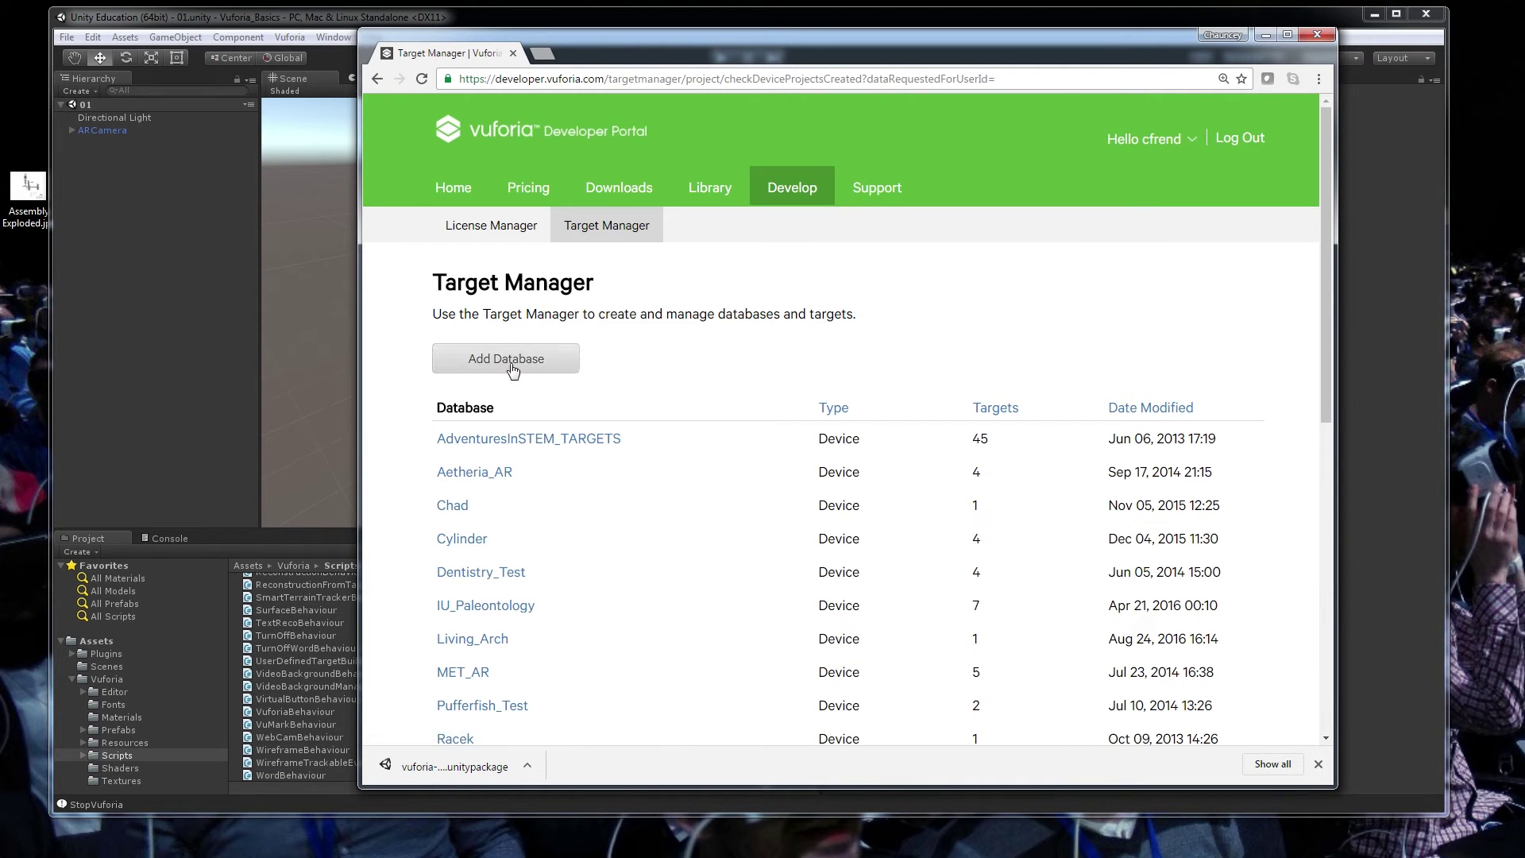
scroll(487, 442, "down", 5)
left_click(483, 645)
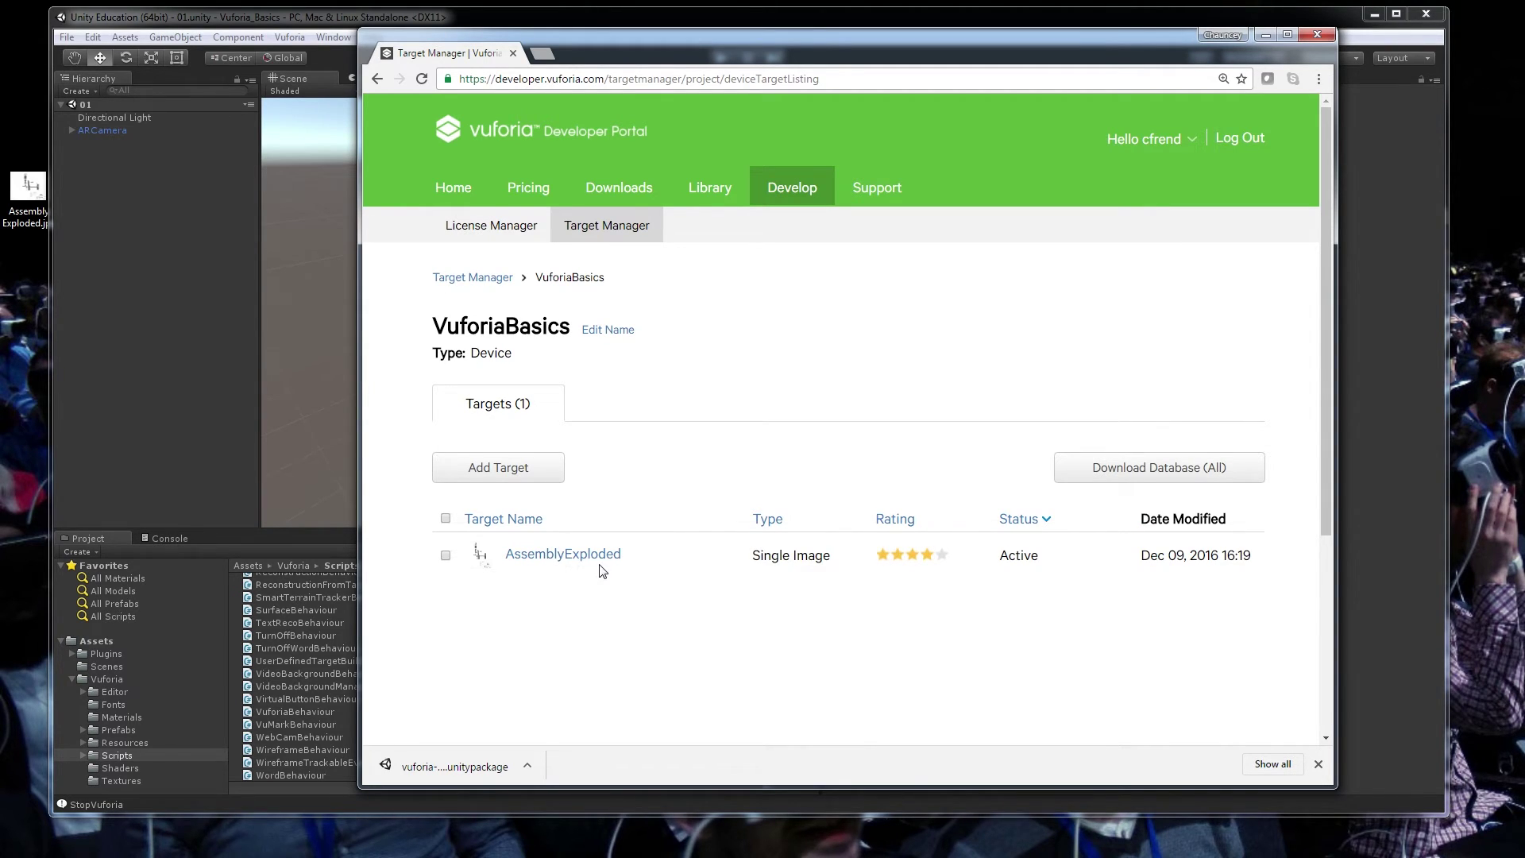
left_click(532, 554)
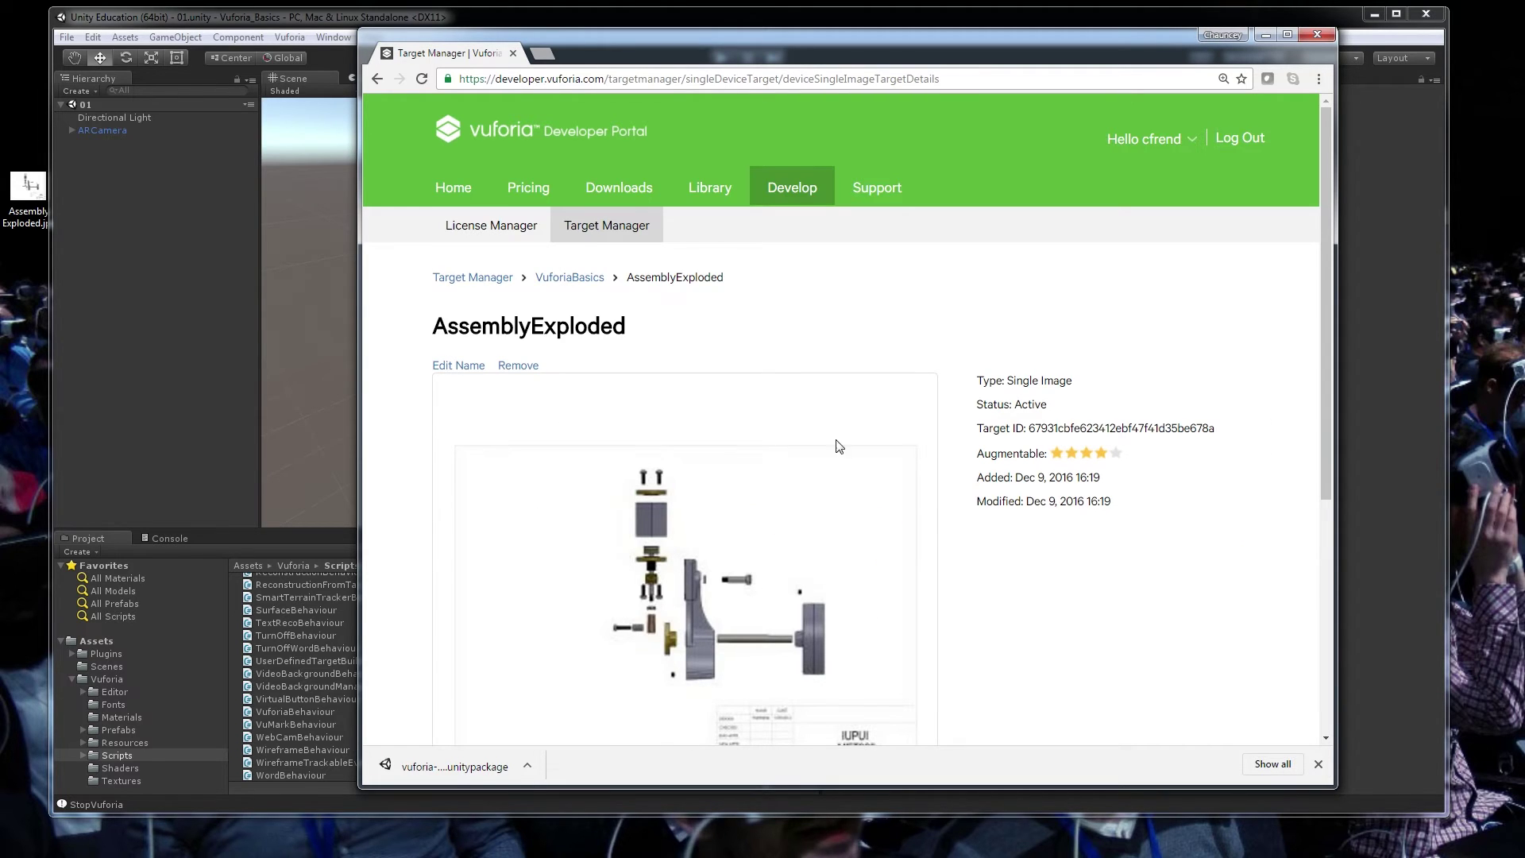
Step: Show then hide the AssemblyExploded feature points and return to the database list
scroll(683, 347, "down", 3)
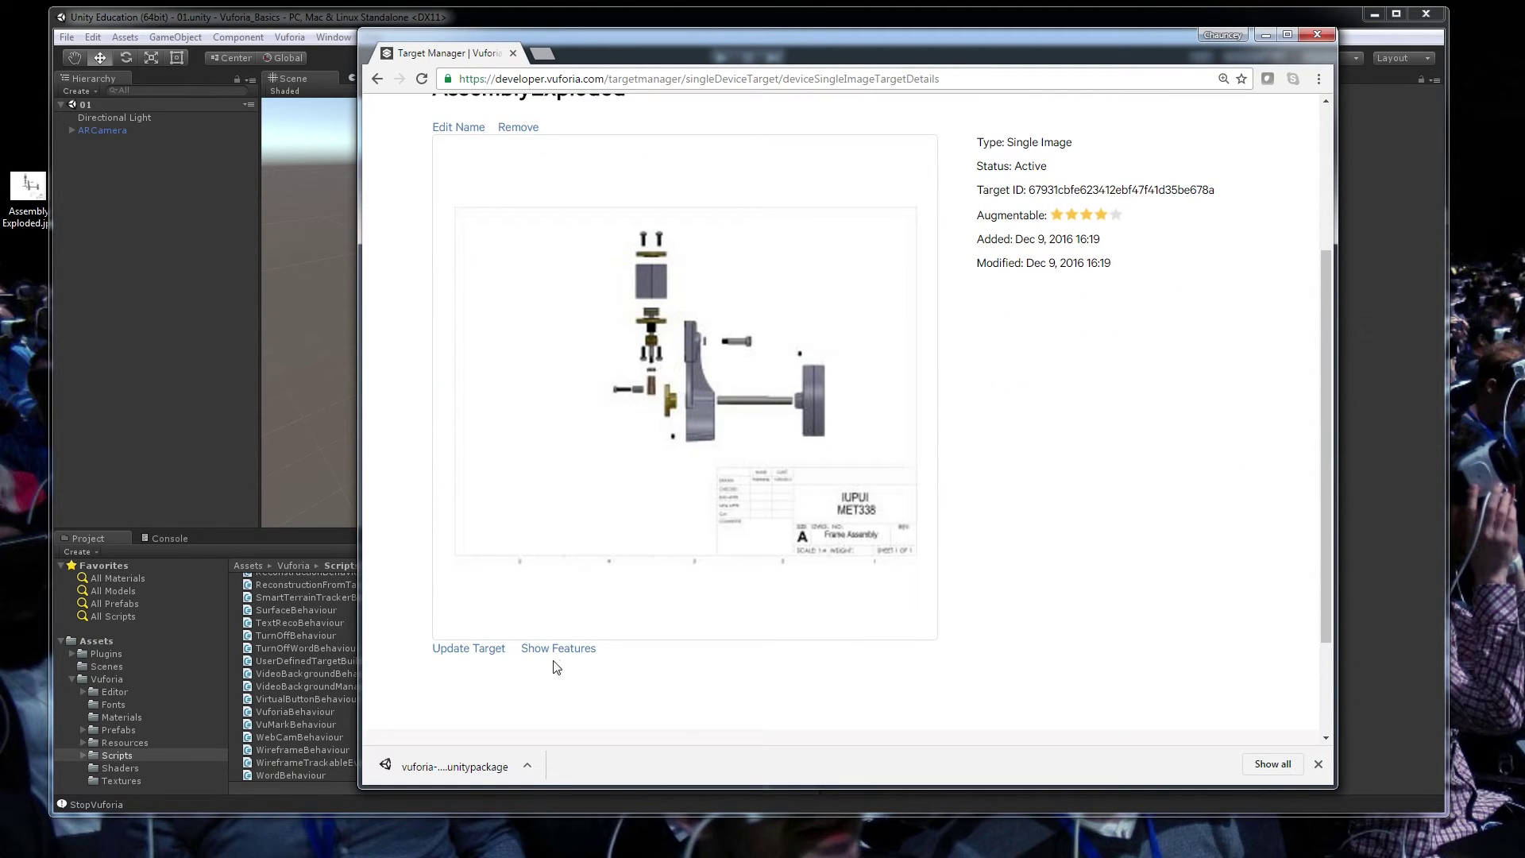
left_click(548, 651)
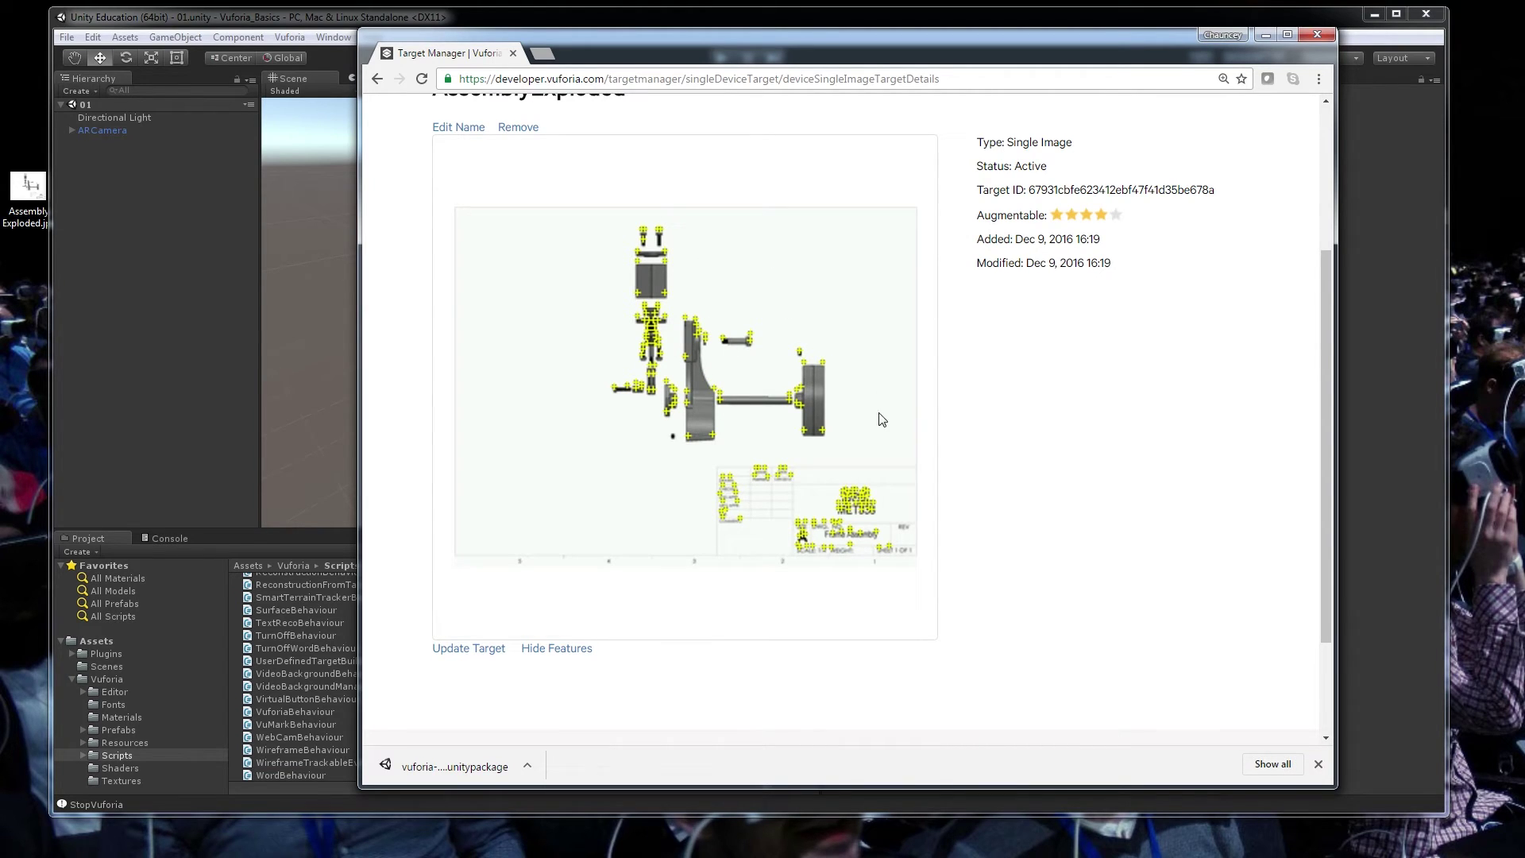
scroll(786, 435, "up", 2)
left_click(556, 728)
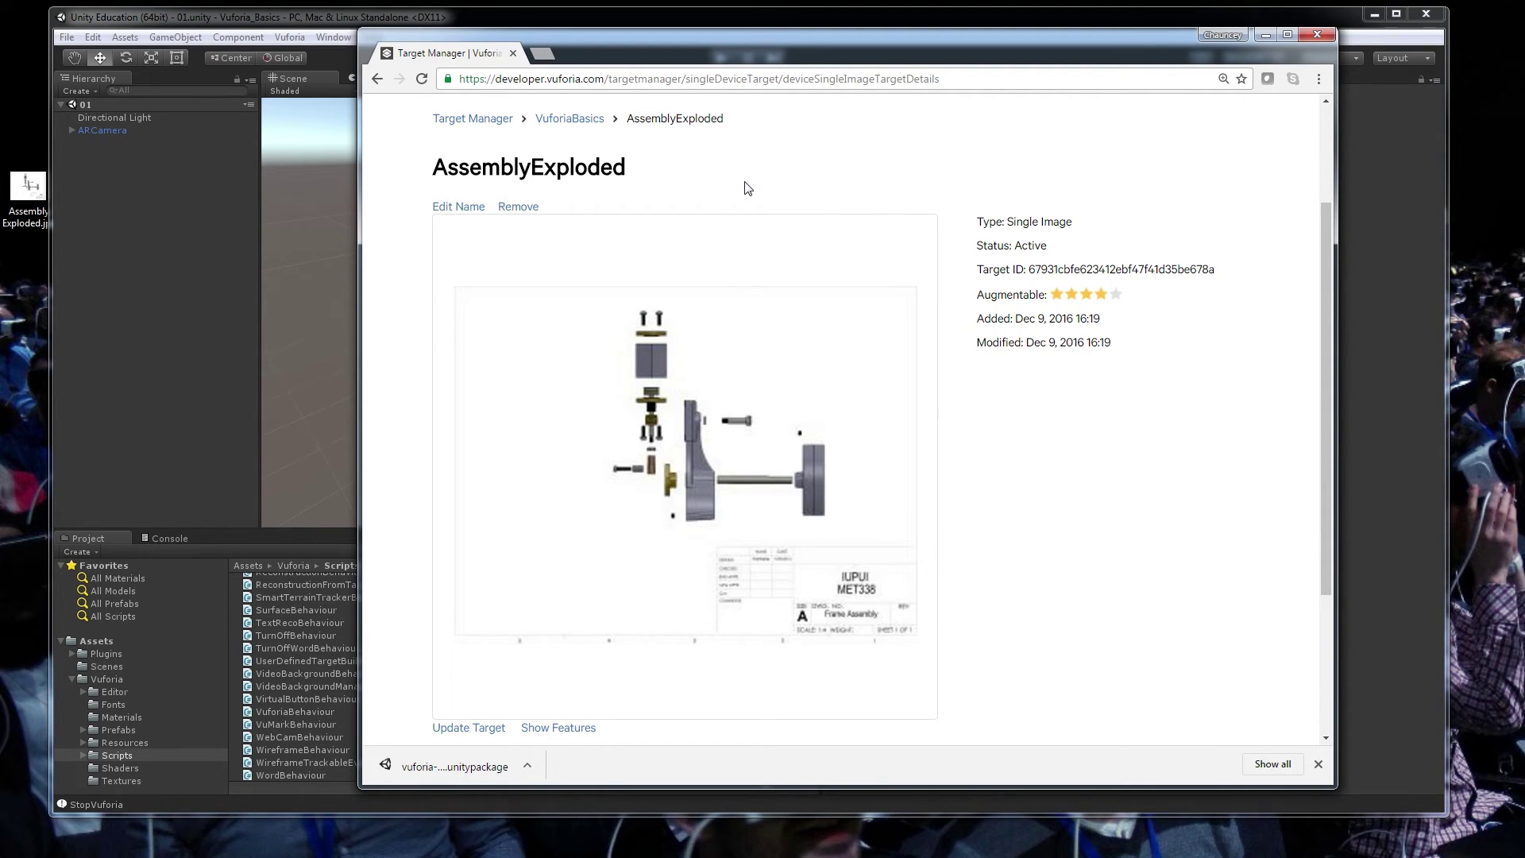
left_click(483, 119)
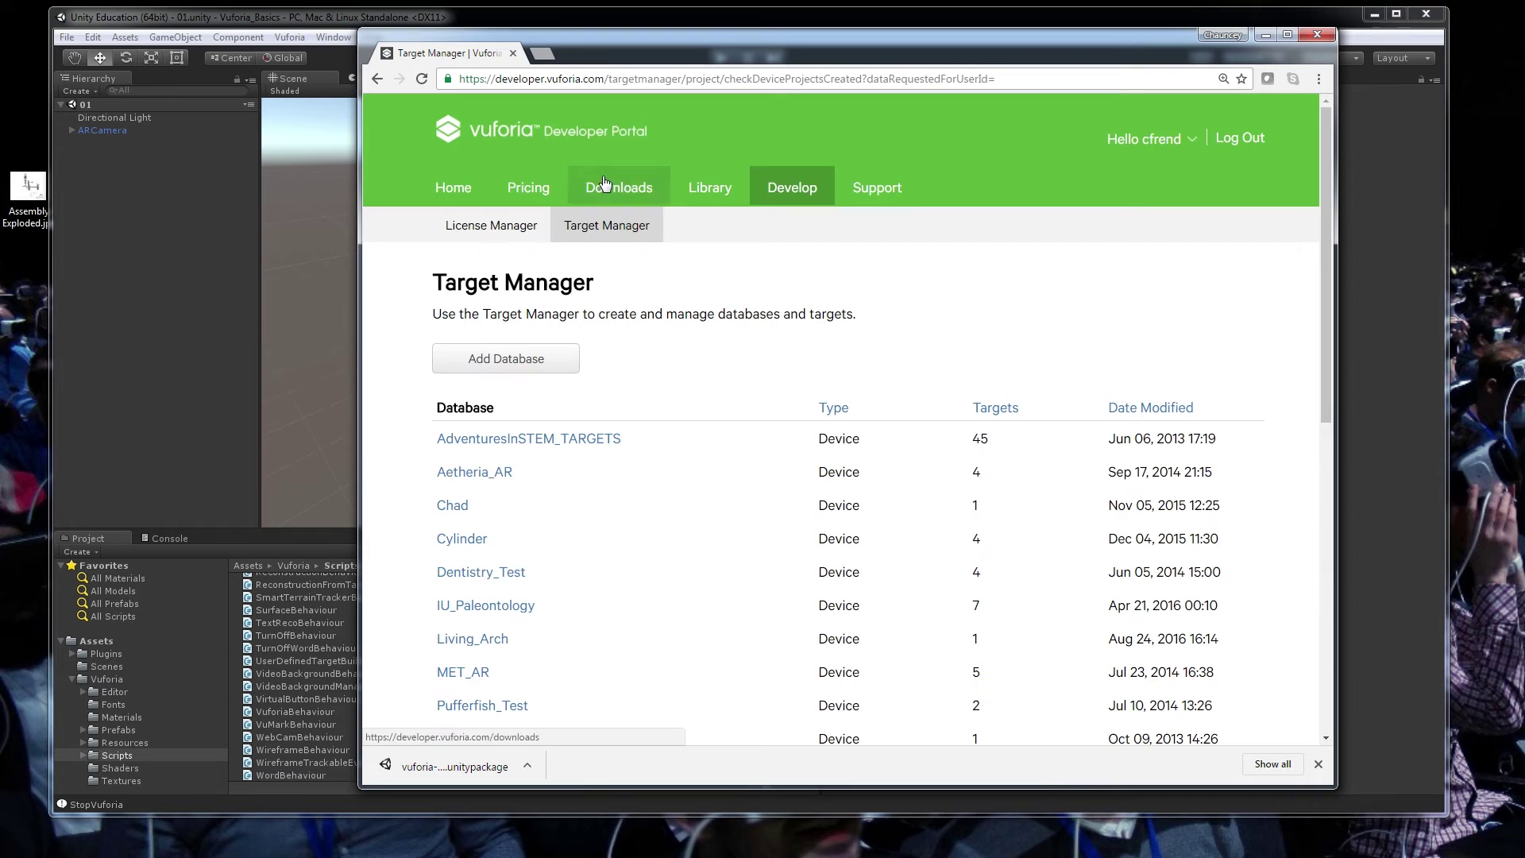
Step: Download the VuforiaBasics database with the AssemblyExploded target as a Unity Editor package
scroll(556, 445, "down", 5)
left_click(456, 648)
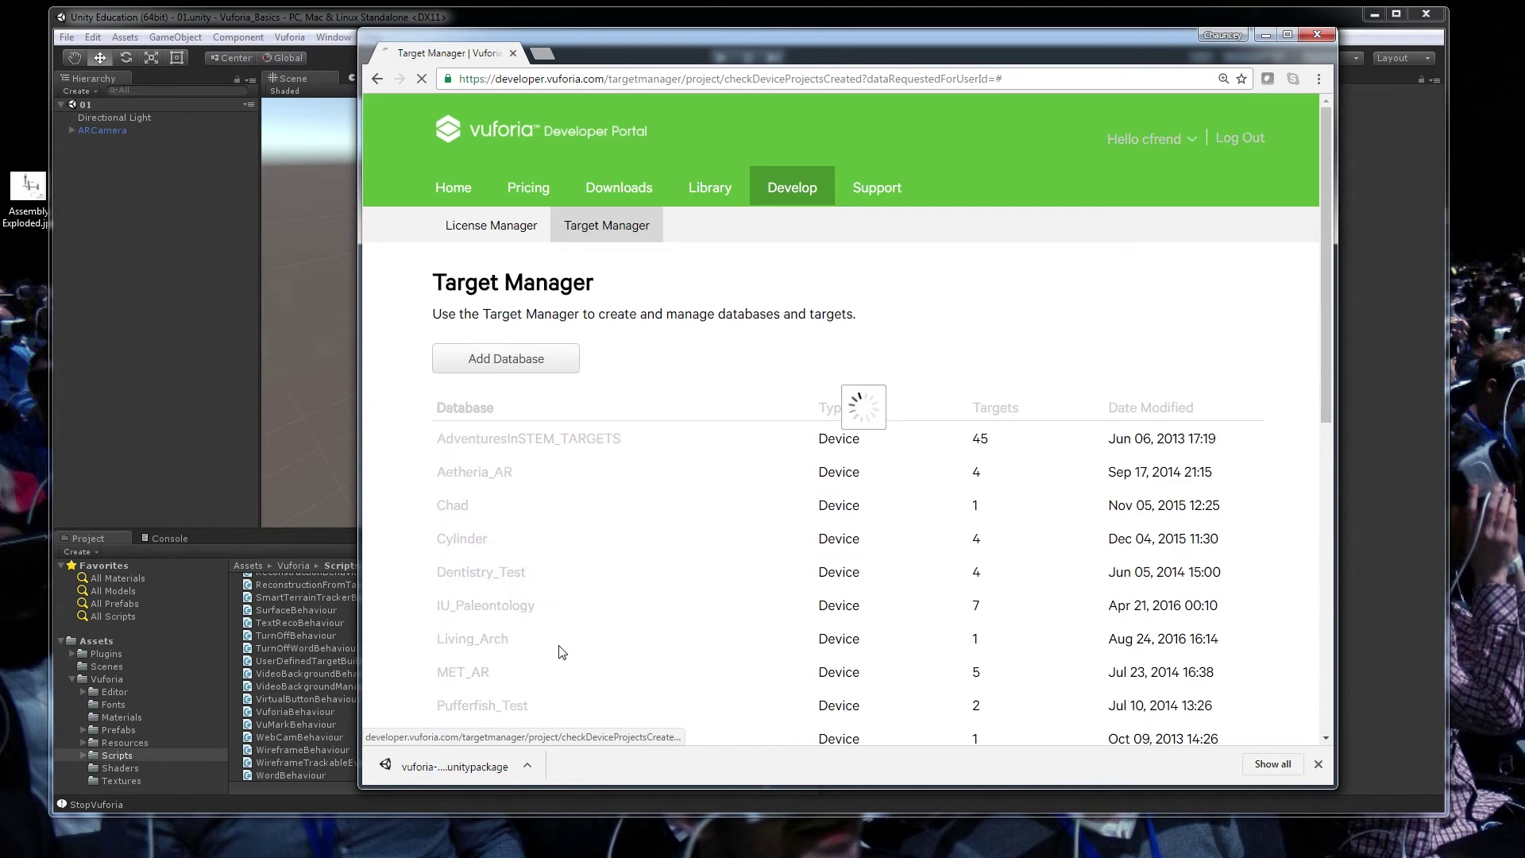
left_click(445, 556)
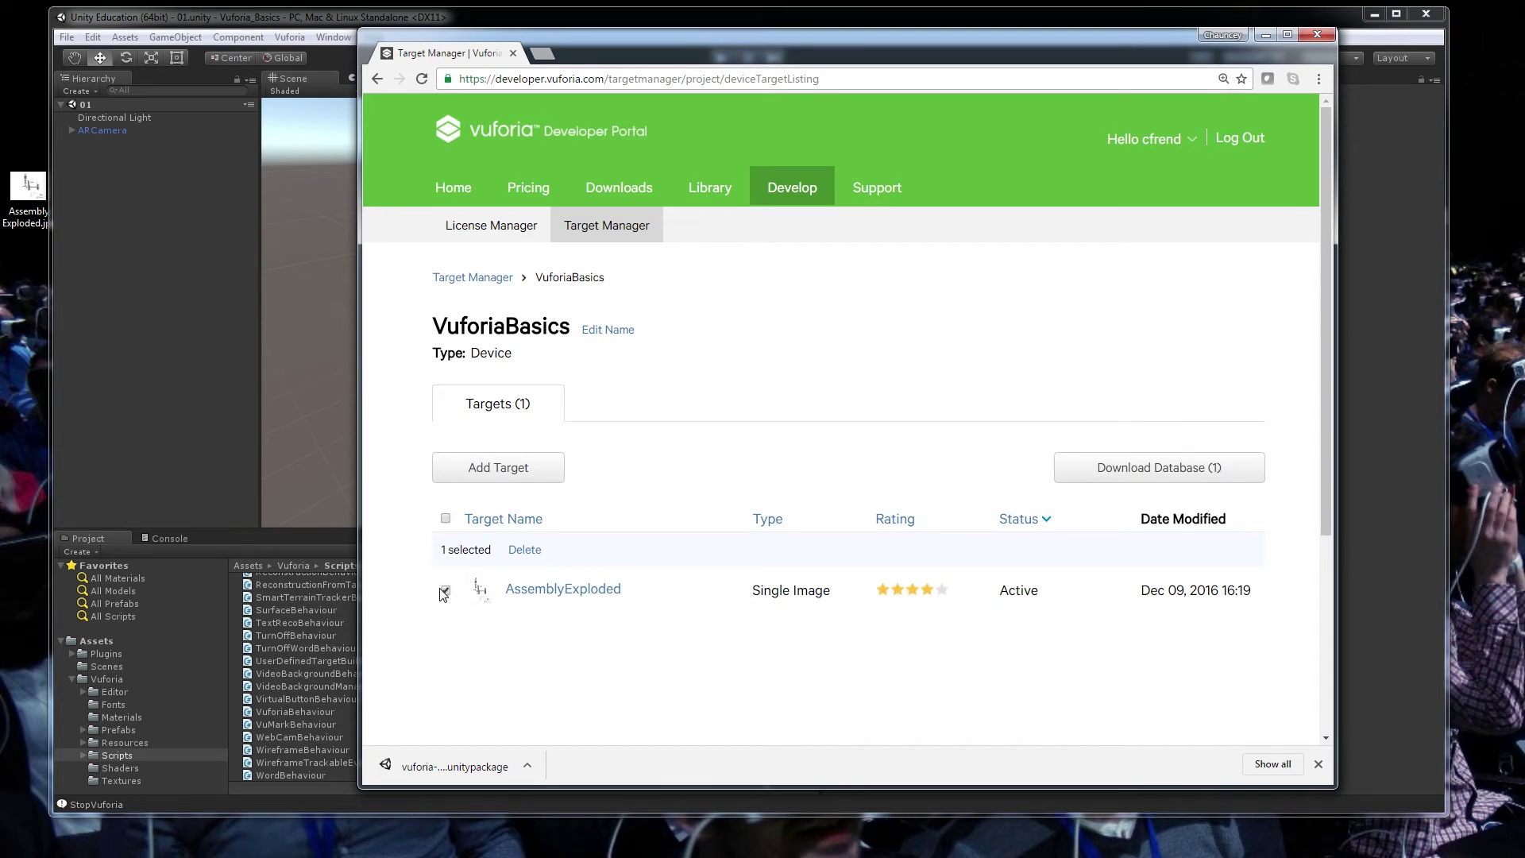
left_click(1154, 469)
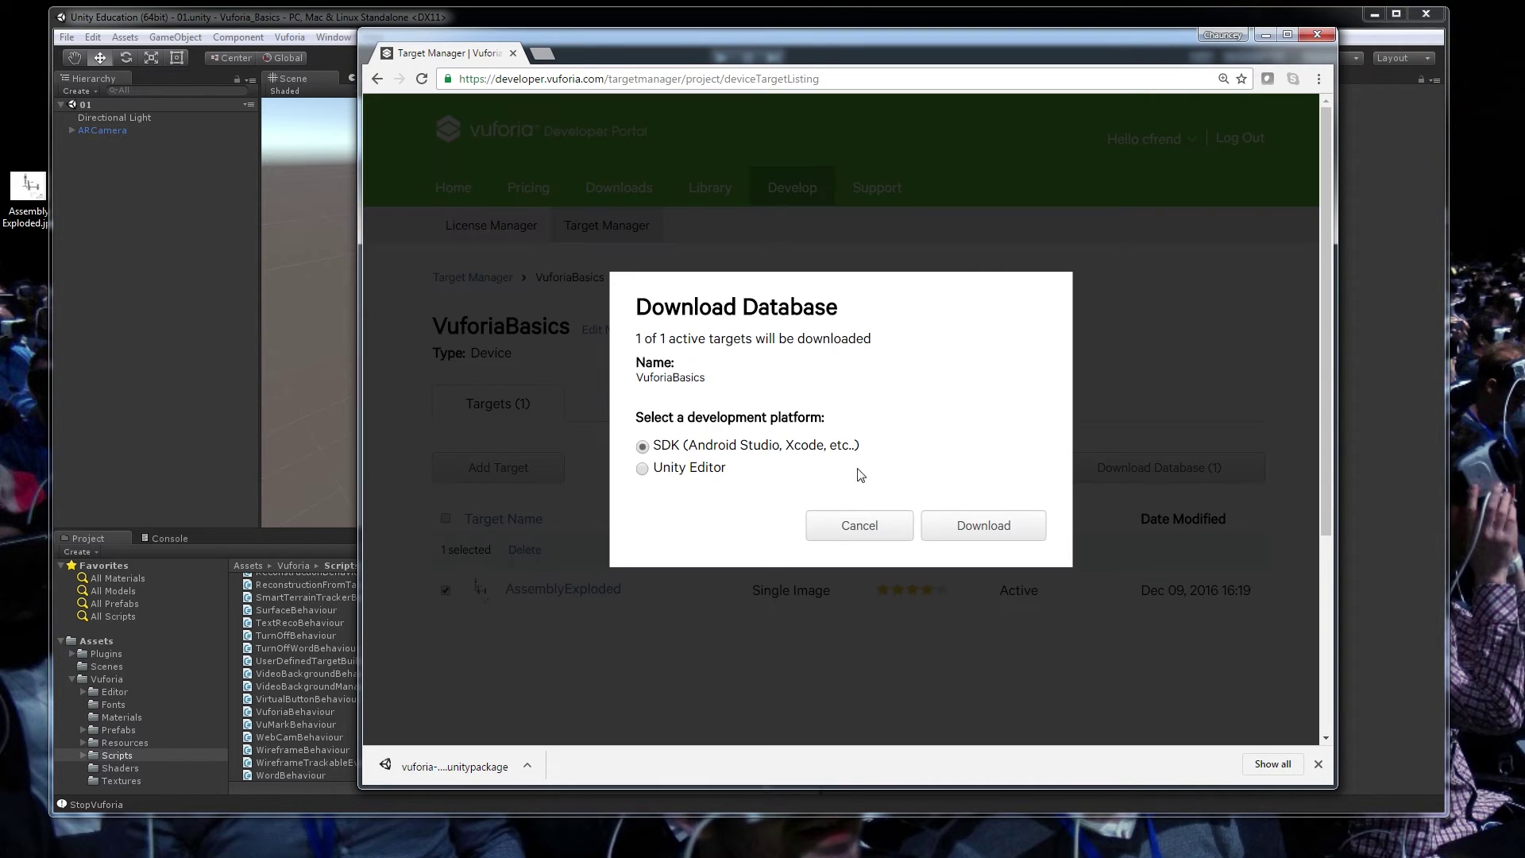
left_click(644, 469)
left_click(986, 528)
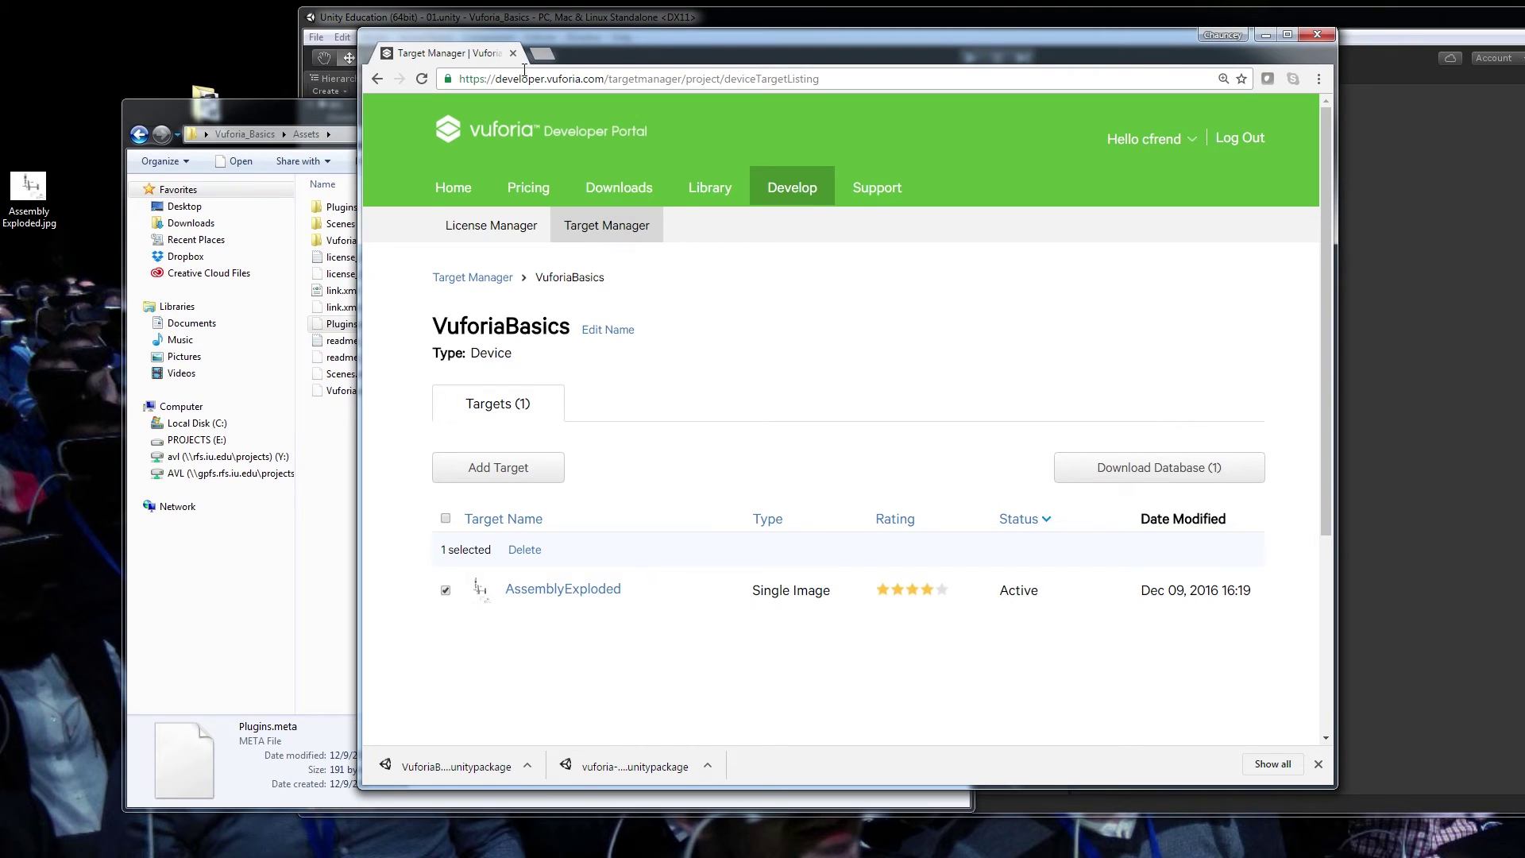
Step: Drag the VuforiaBasics download from the browser's downloads bar into the Vuforia_Basics folder
left_click_drag(590, 55, 691, 52)
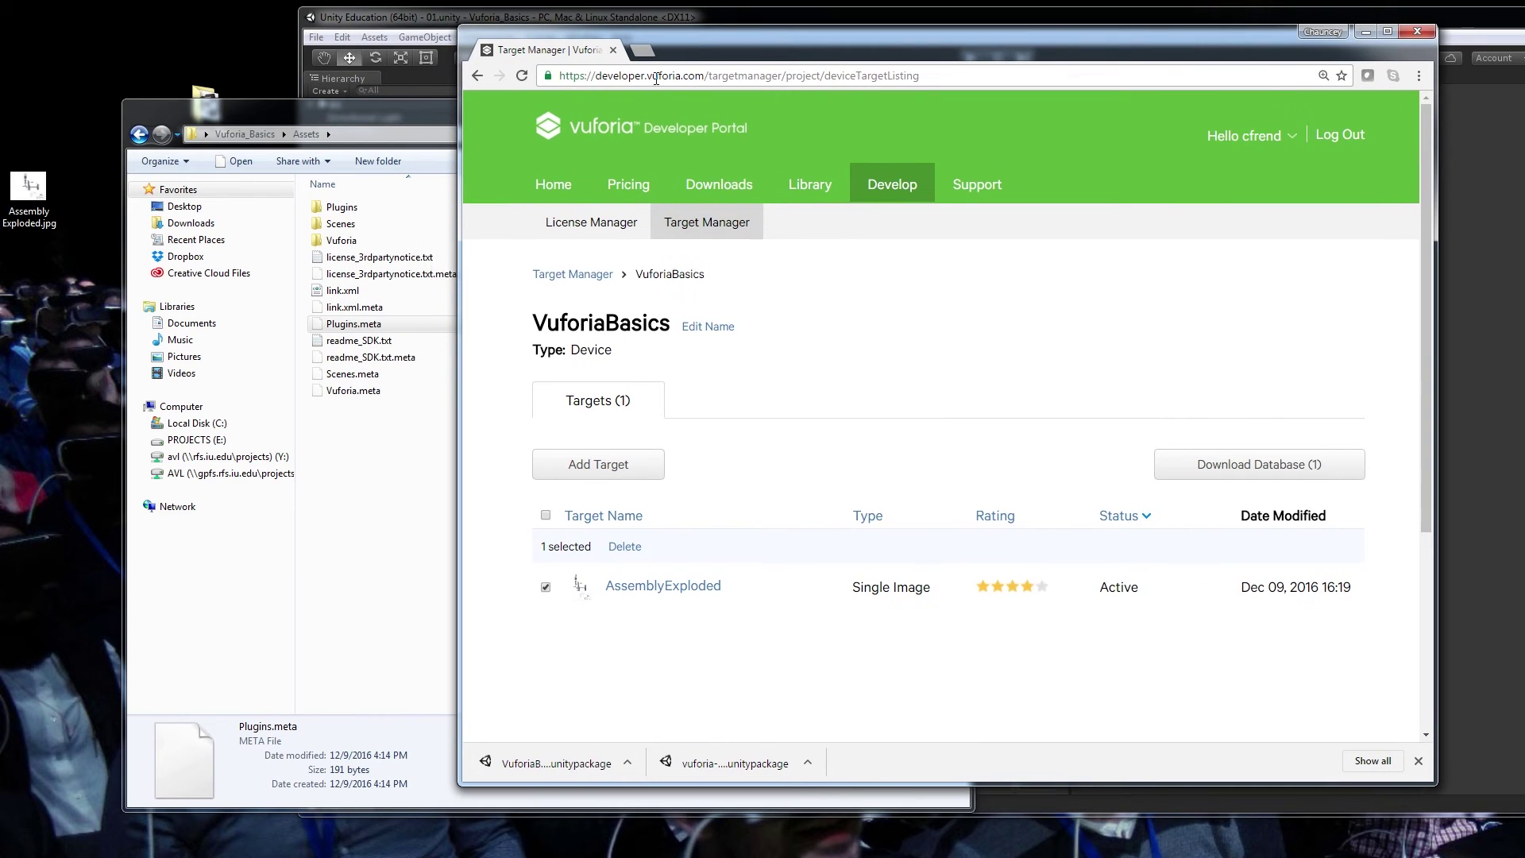
left_click(361, 117)
left_click(257, 134)
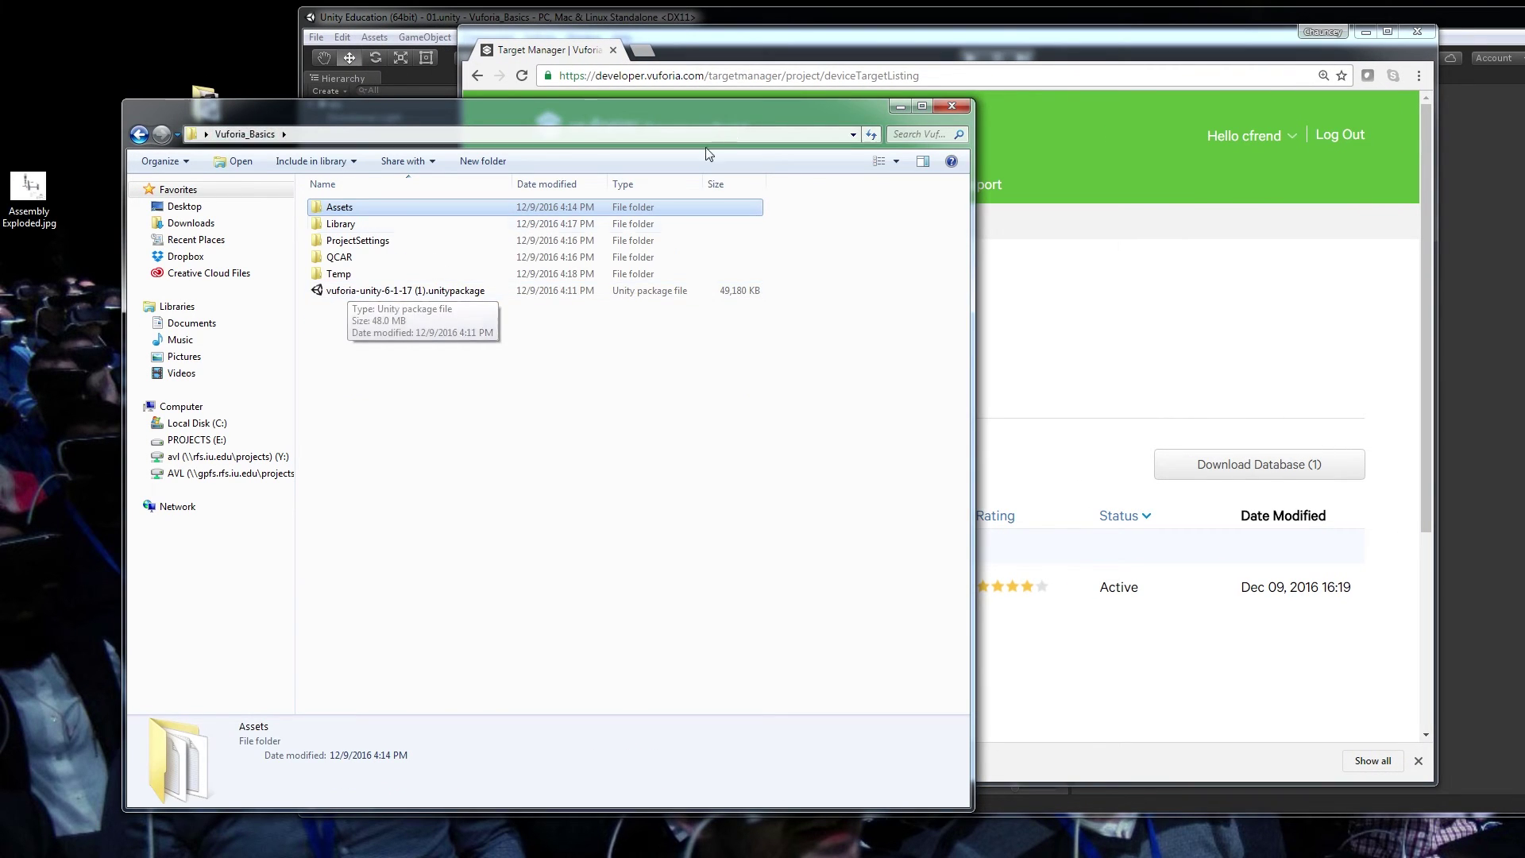
left_click(806, 92)
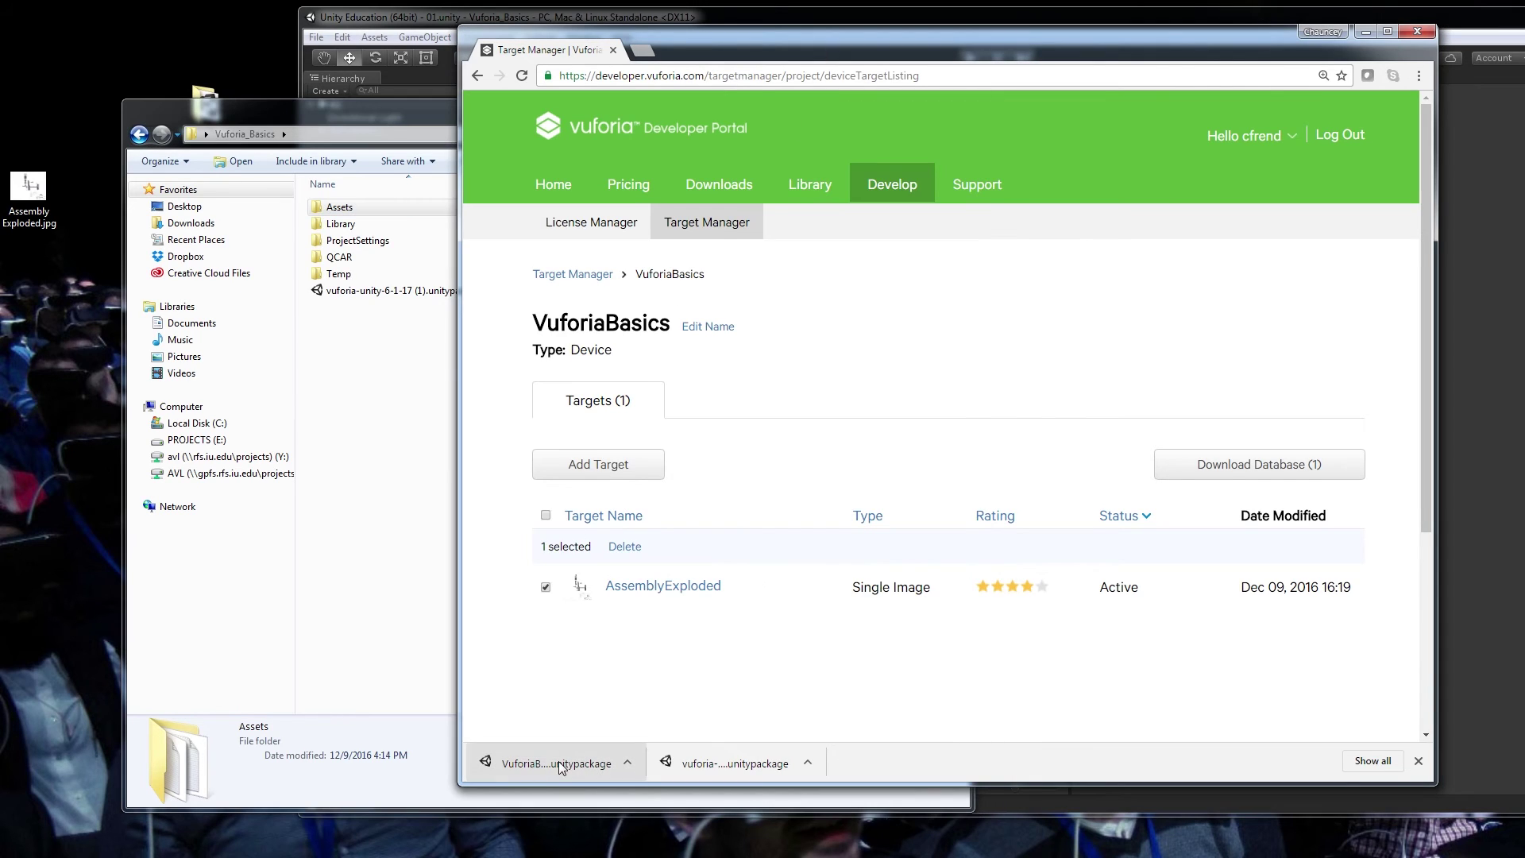
left_click_drag(516, 767, 354, 454)
left_click(452, 338)
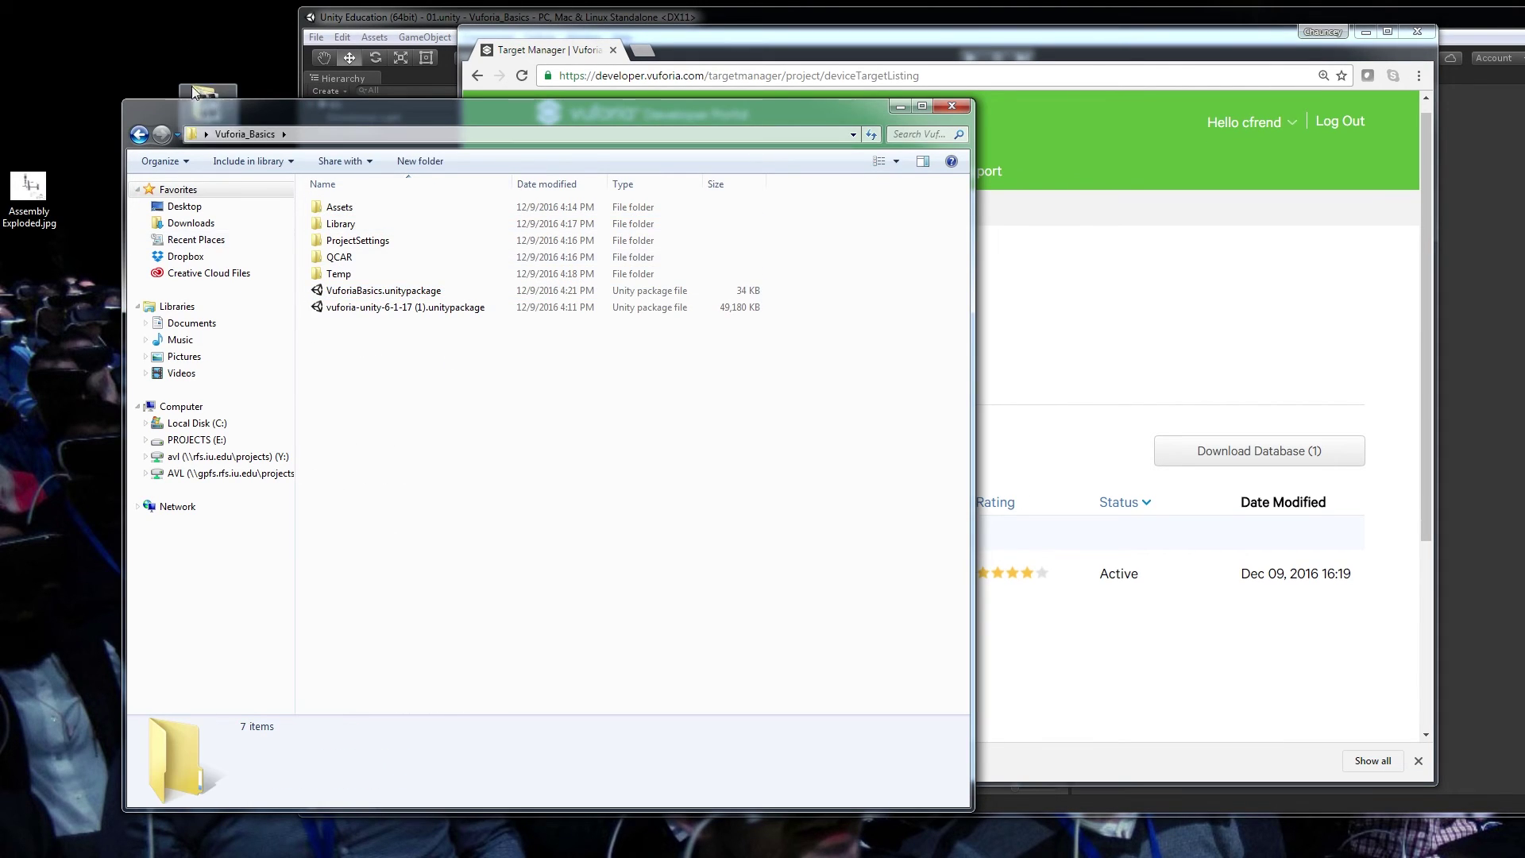
Step: Rearrange the Explorer and browser windows, then return to the Unity editor
left_click_drag(233, 125, 233, 237)
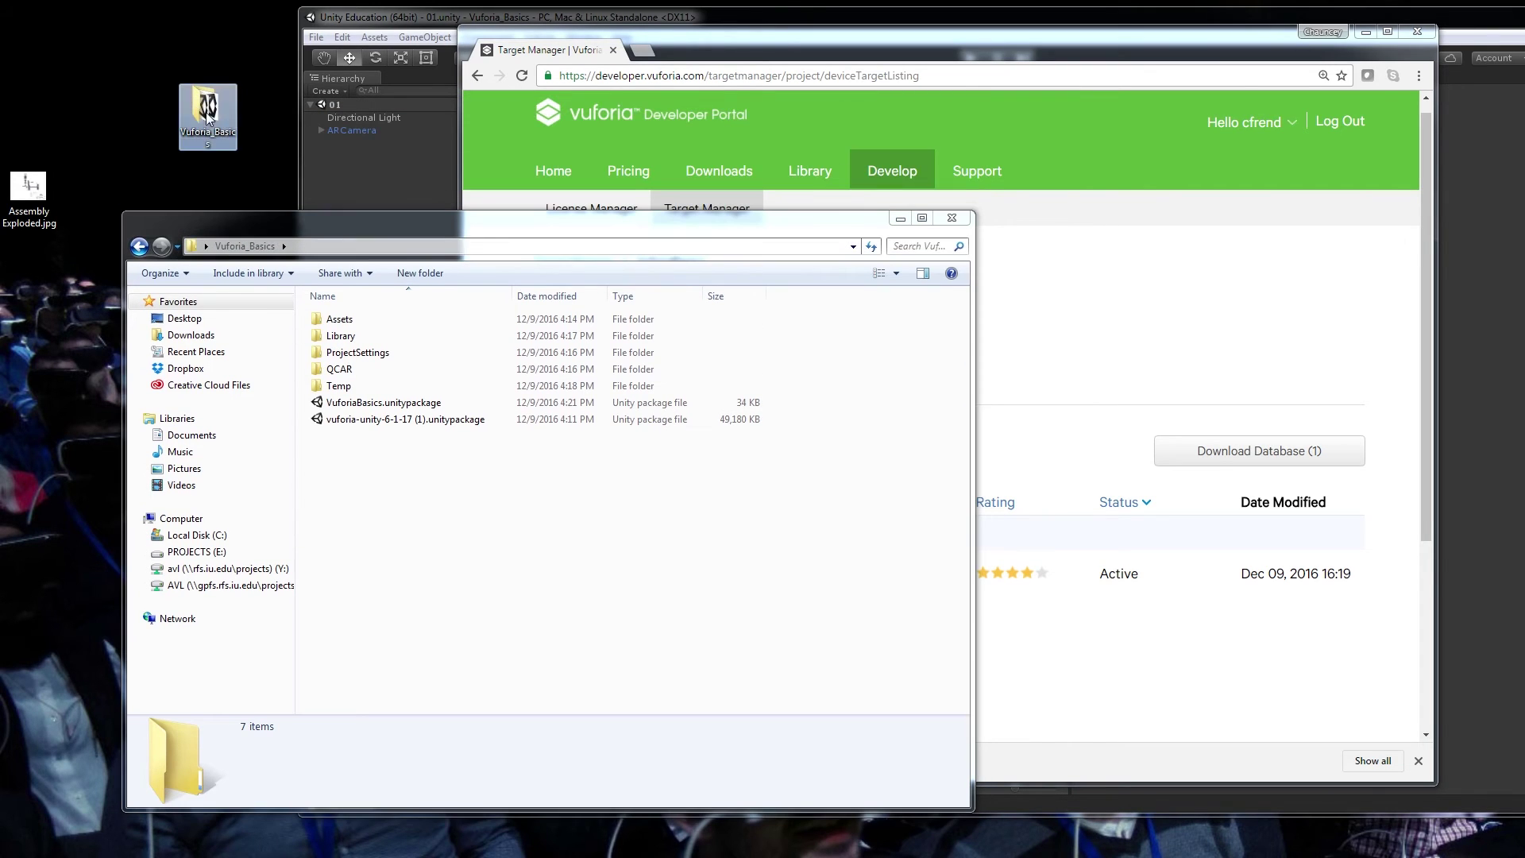
right_click(199, 97)
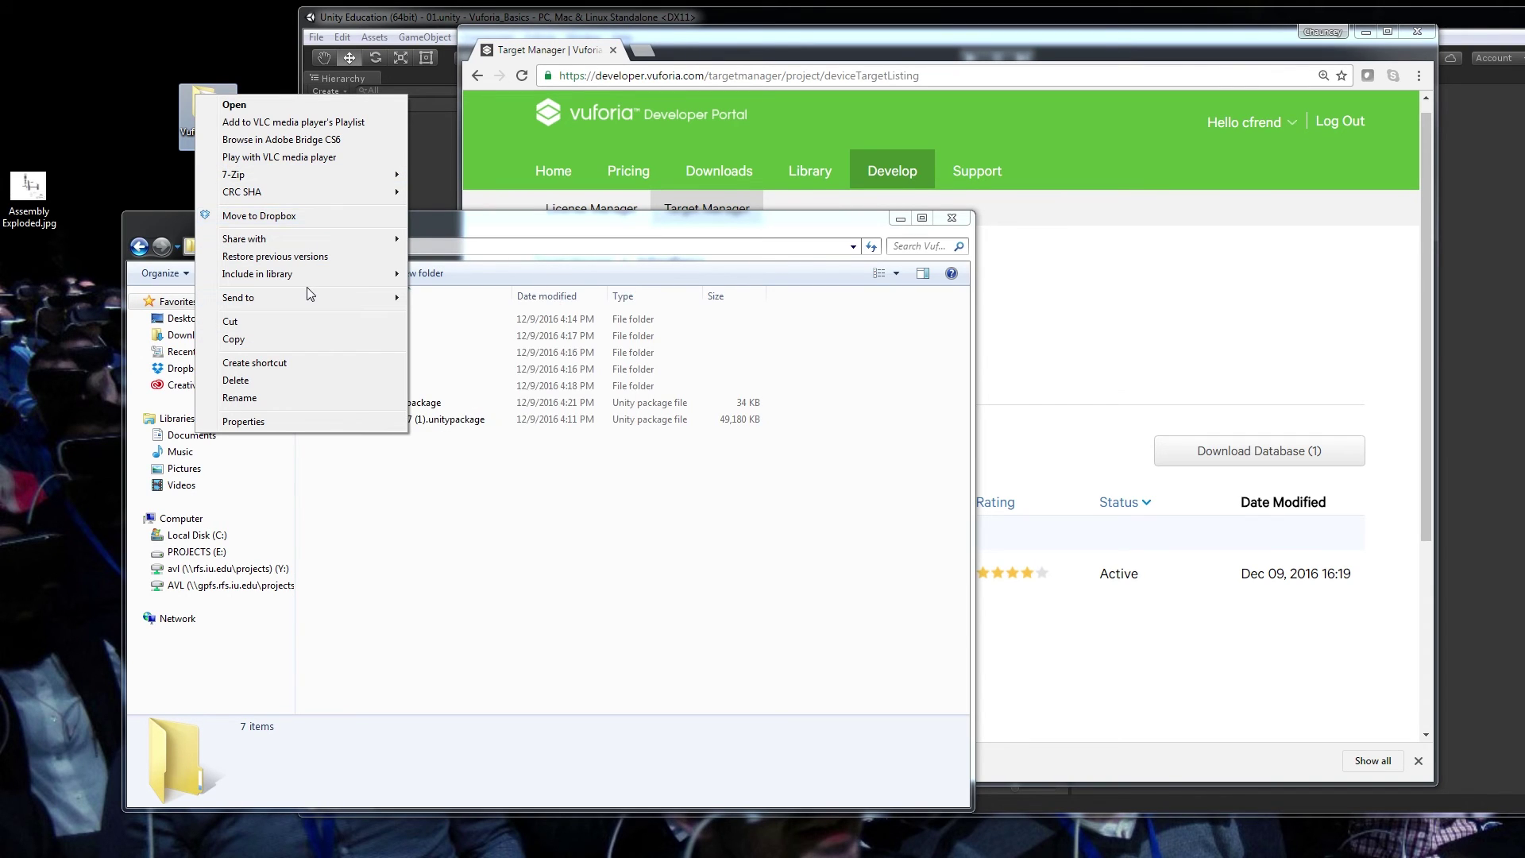
mouse_move(312, 305)
left_click(173, 25)
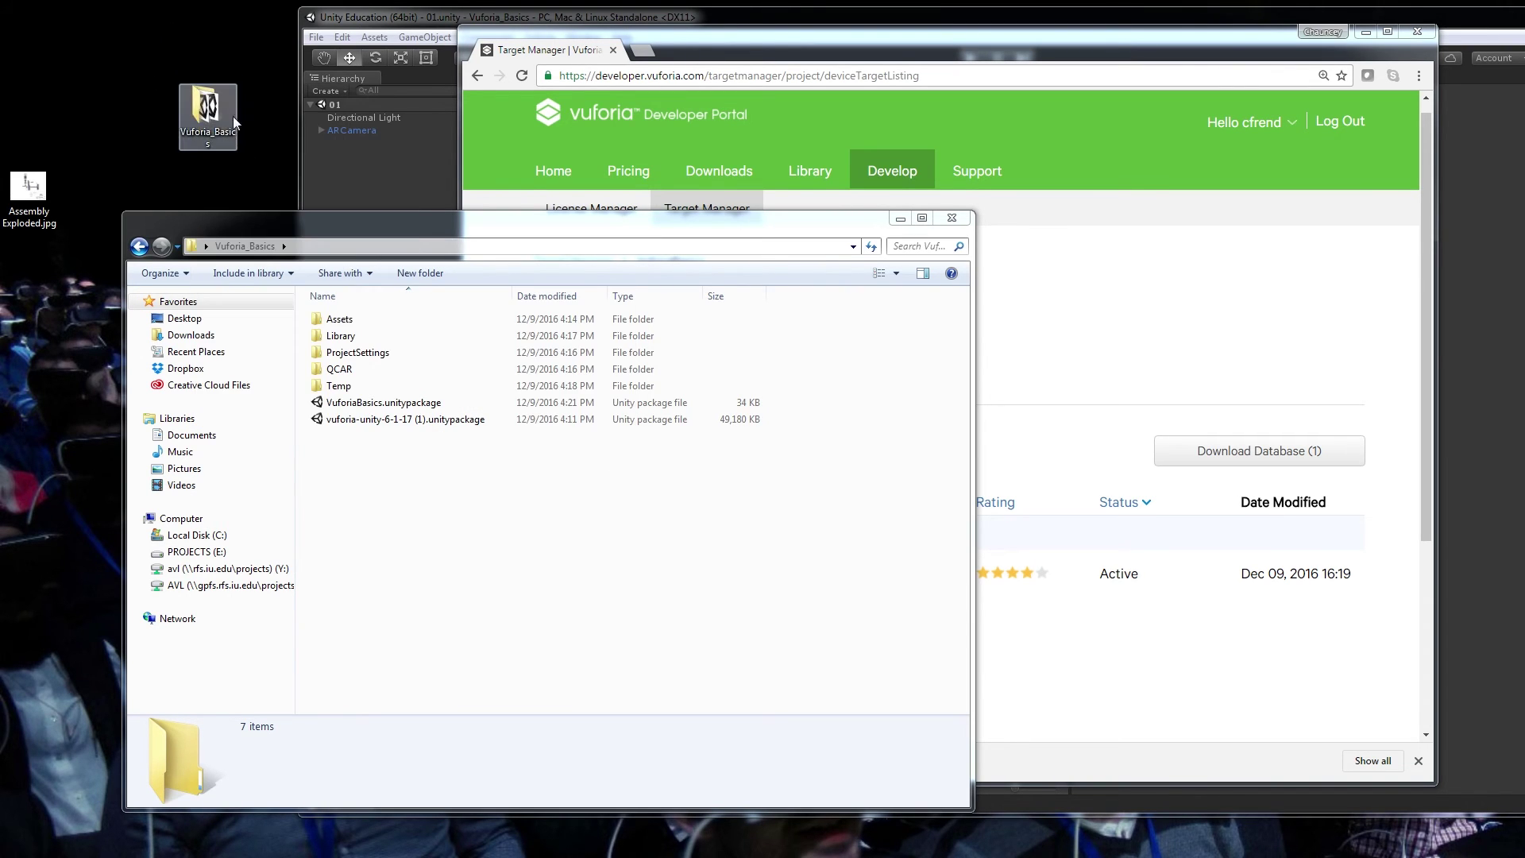
left_click_drag(375, 226, 322, 163)
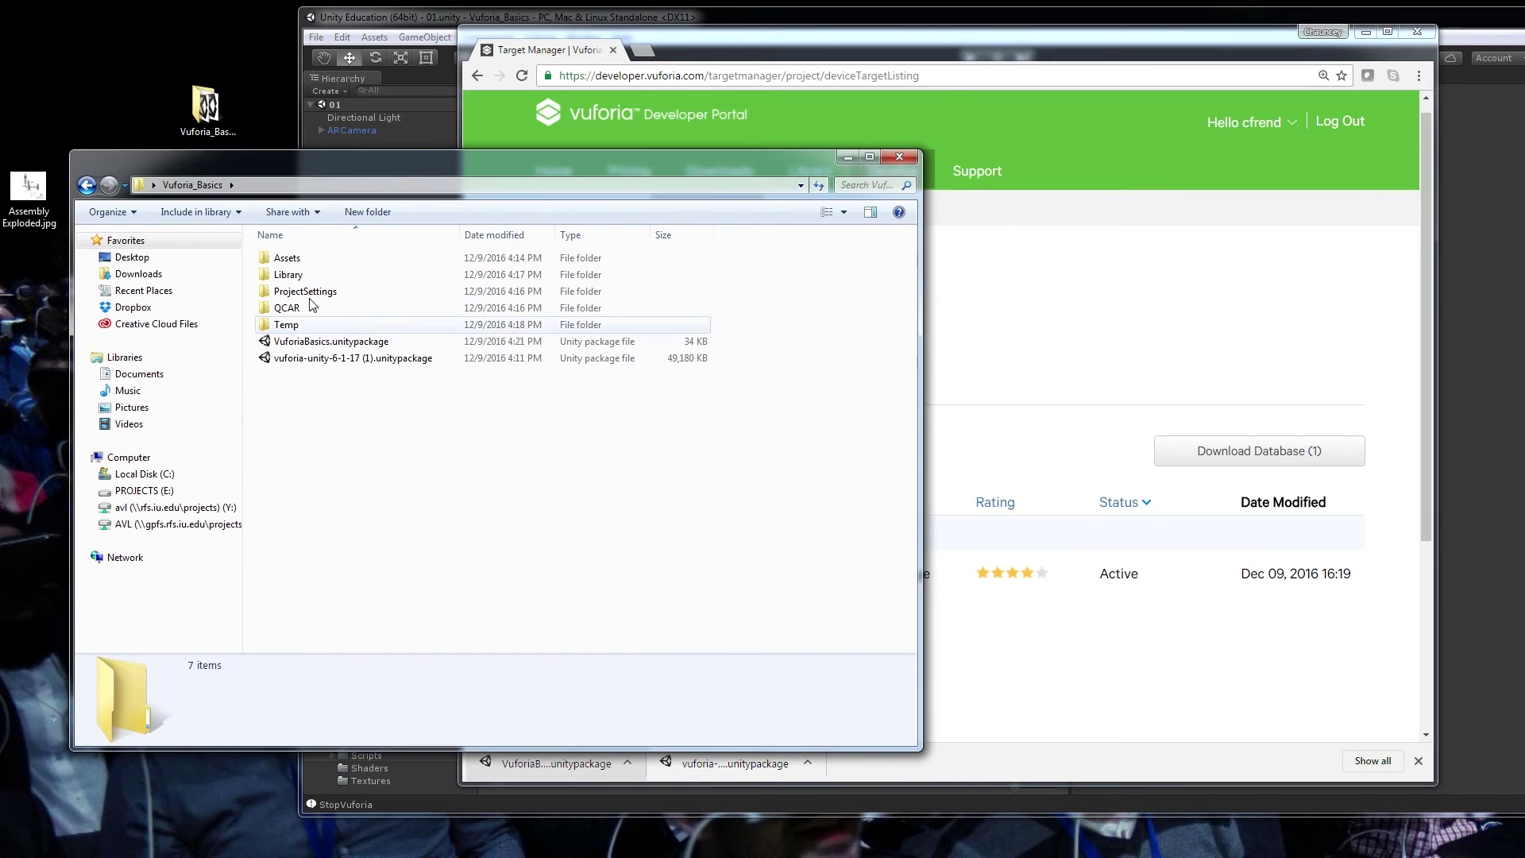
left_click(925, 382)
left_click(326, 414)
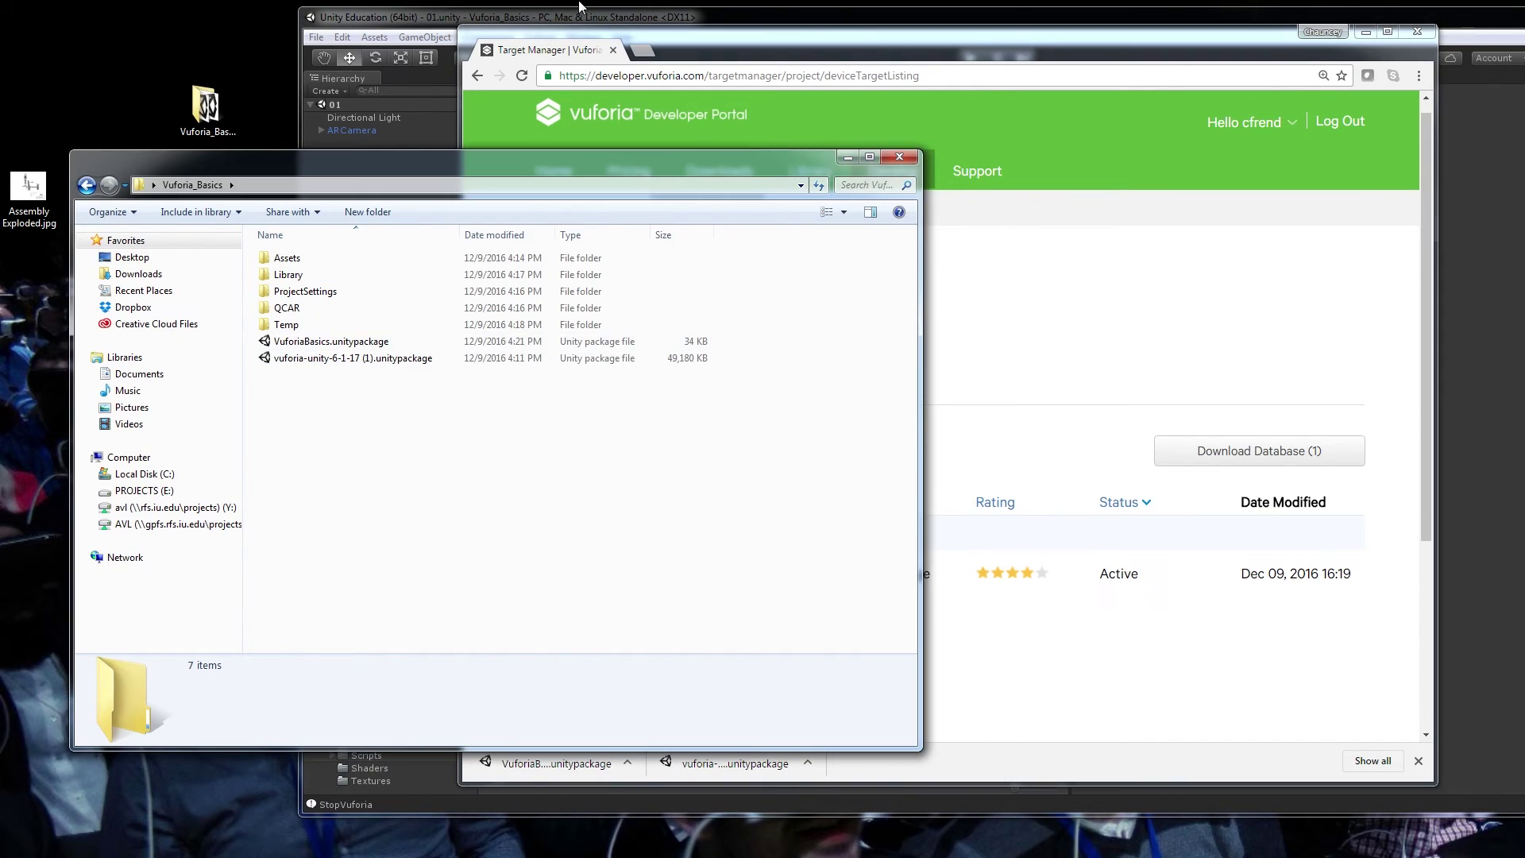
left_click(416, 22)
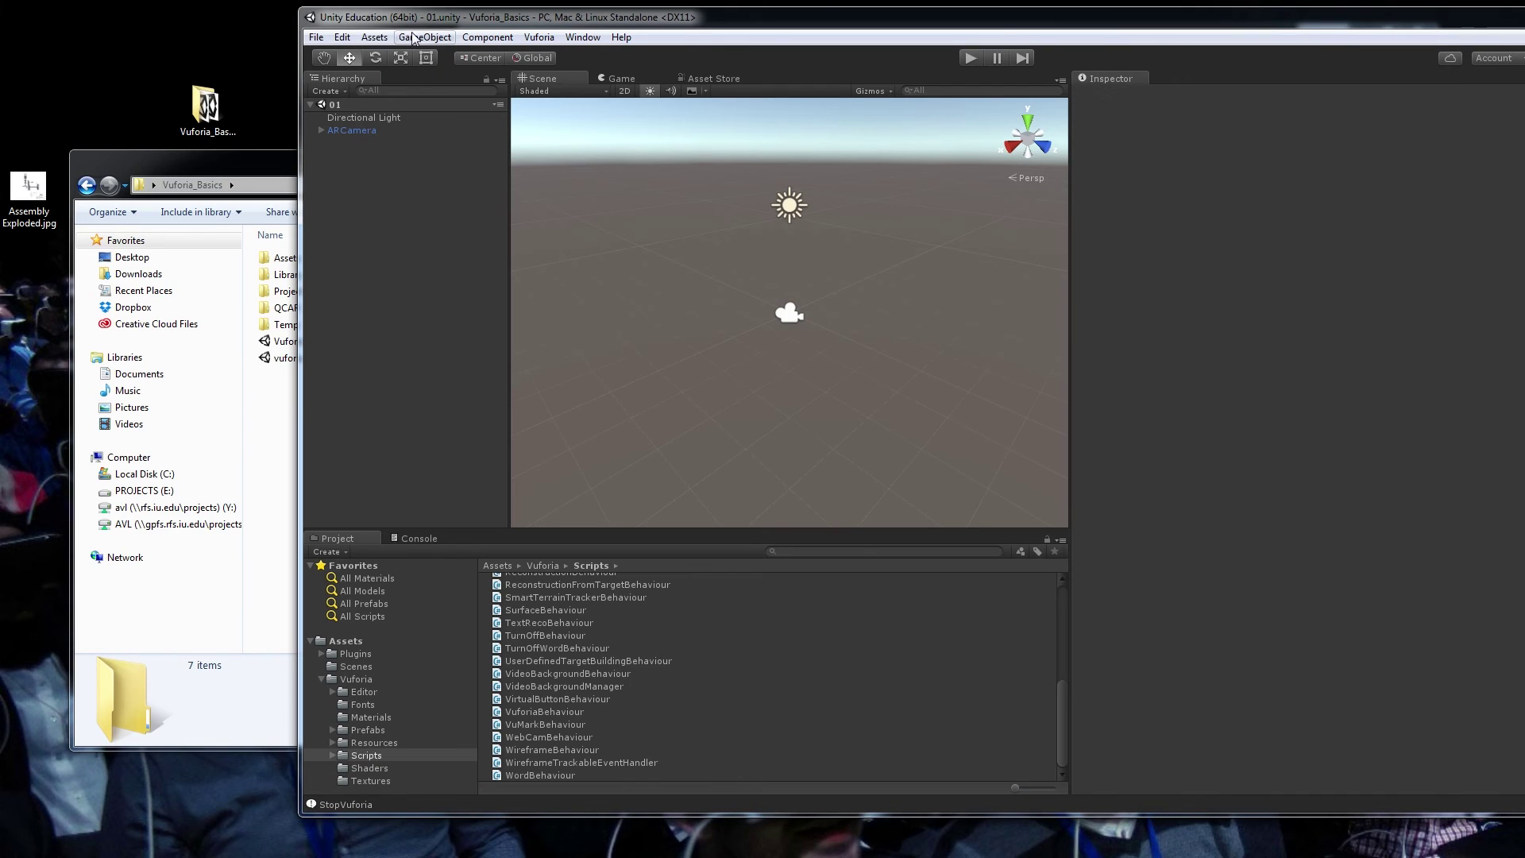
Step: Import VuforiaBasics.unitypackage as a custom package, adding its Editor and StreamingAssets folders
left_click_drag(818, 22, 547, 31)
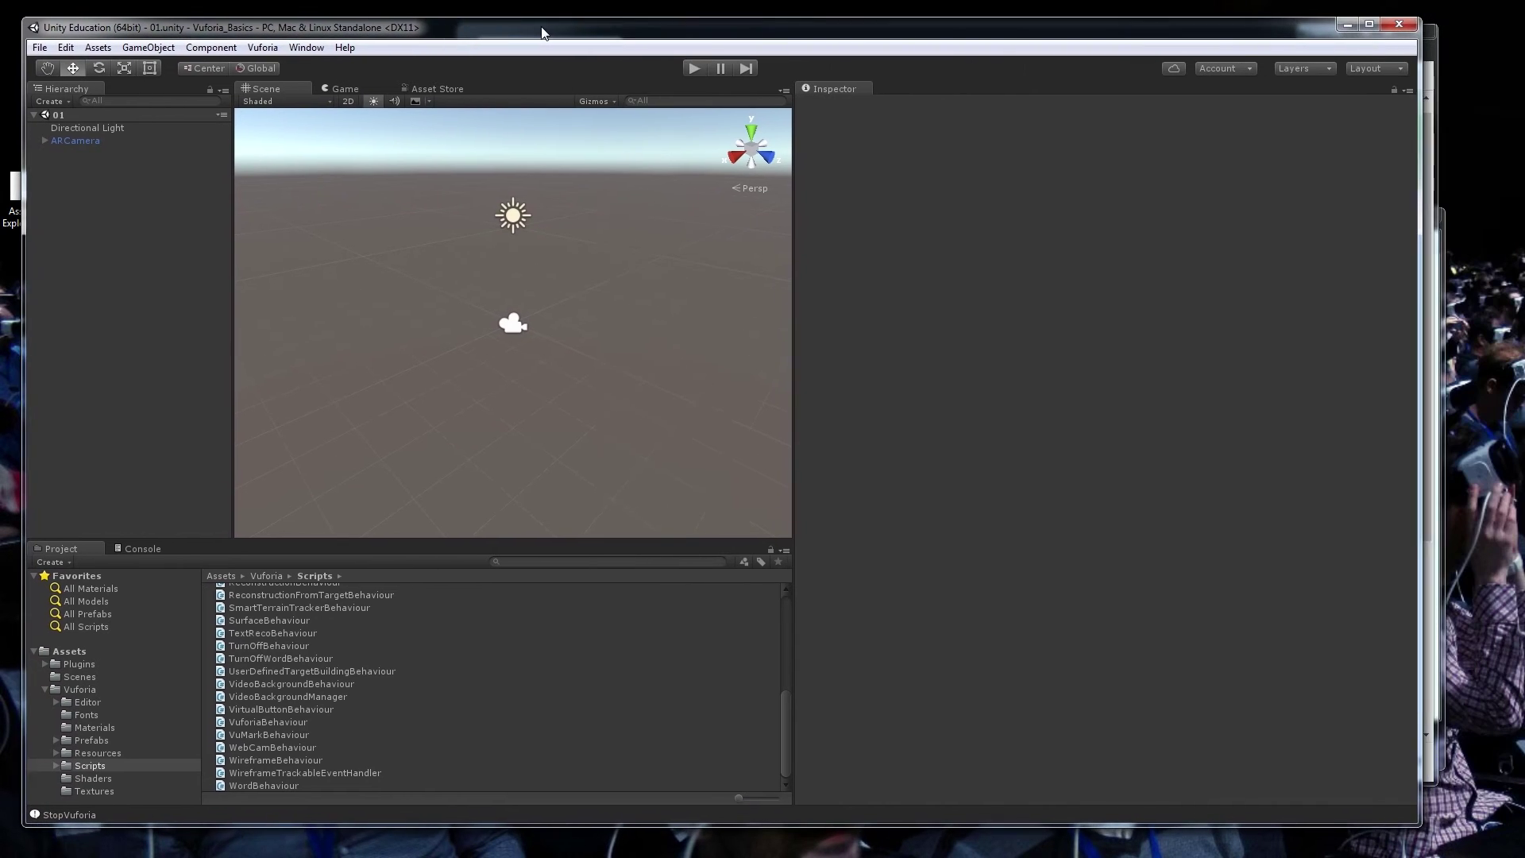
left_click(80, 688)
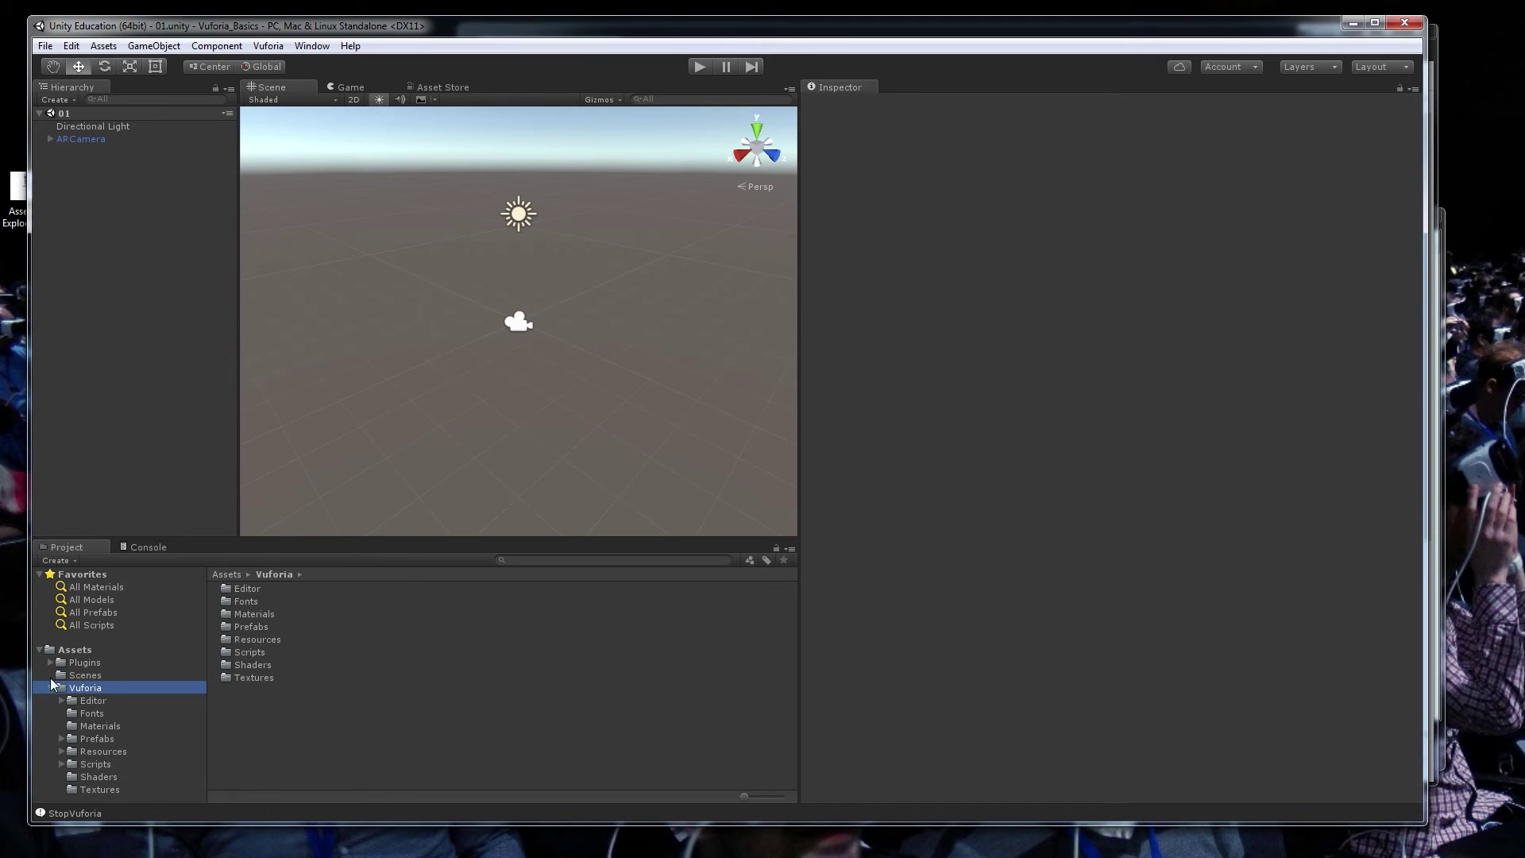
left_click(51, 689)
right_click(85, 652)
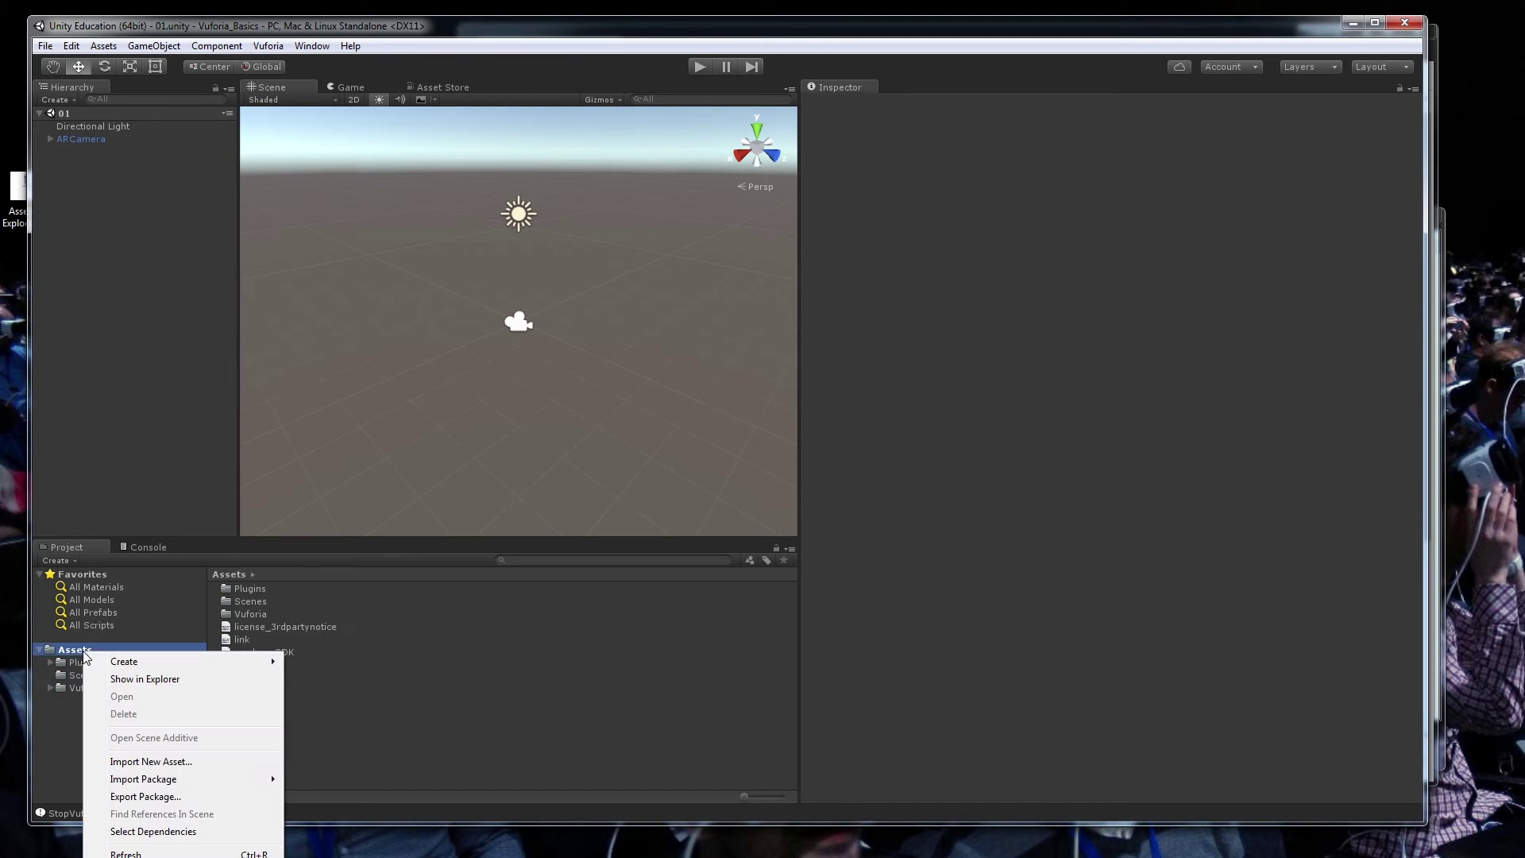
mouse_move(201, 783)
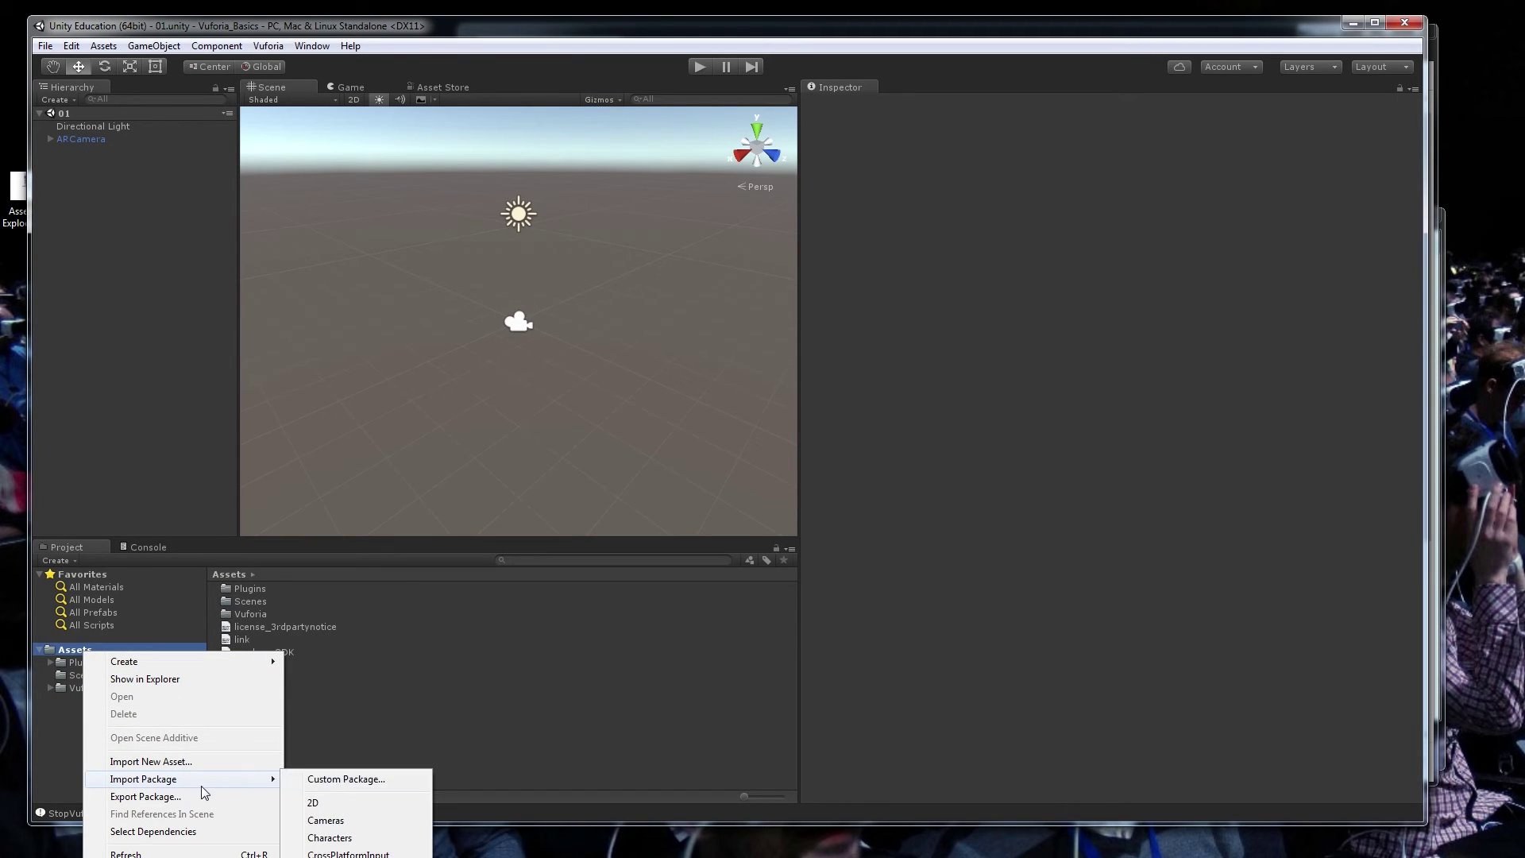
left_click(356, 780)
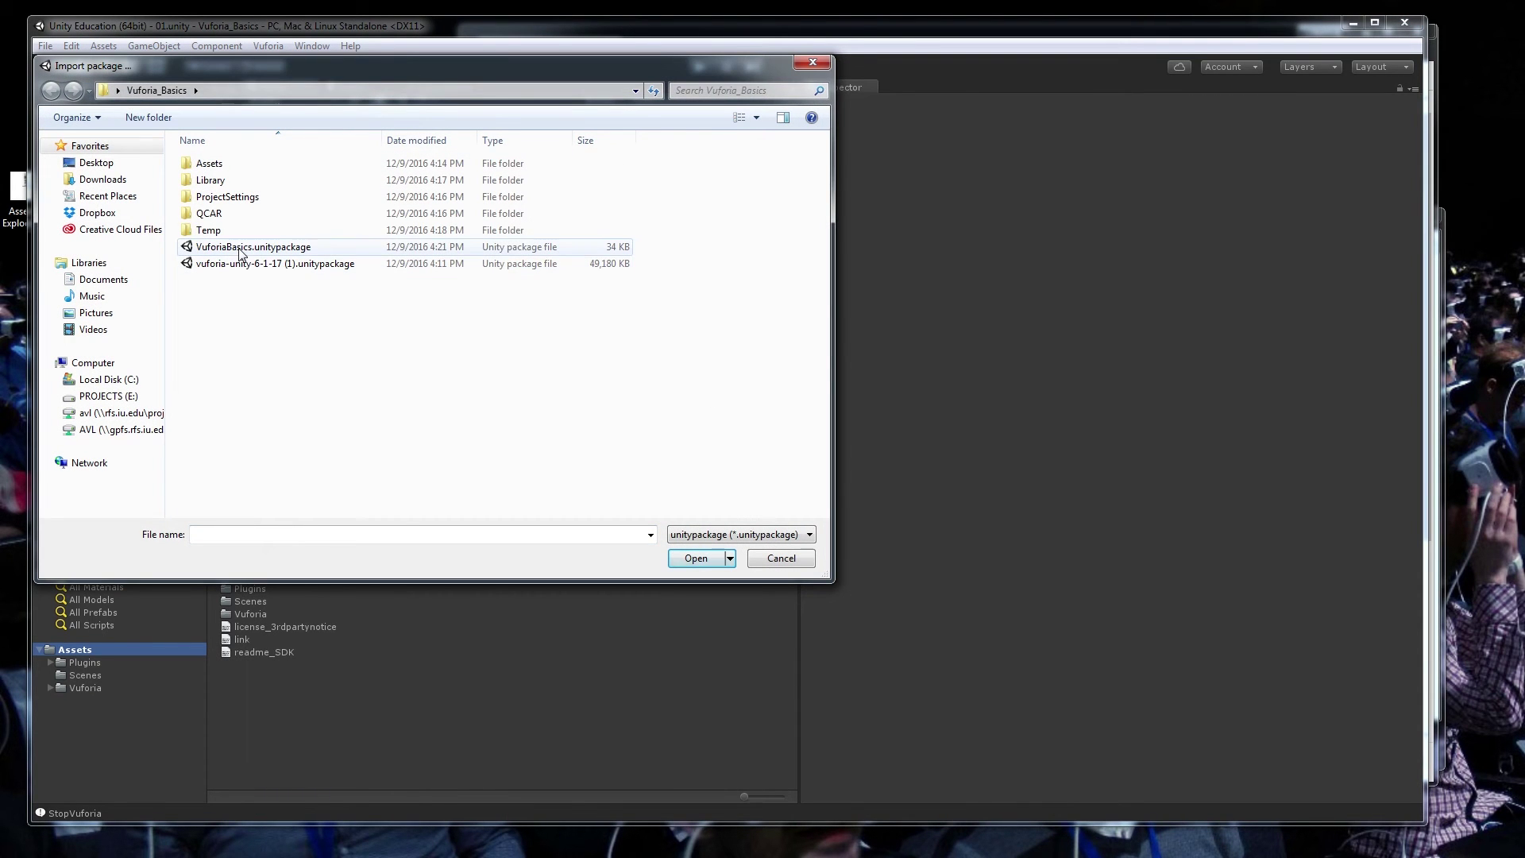
left_click(235, 249)
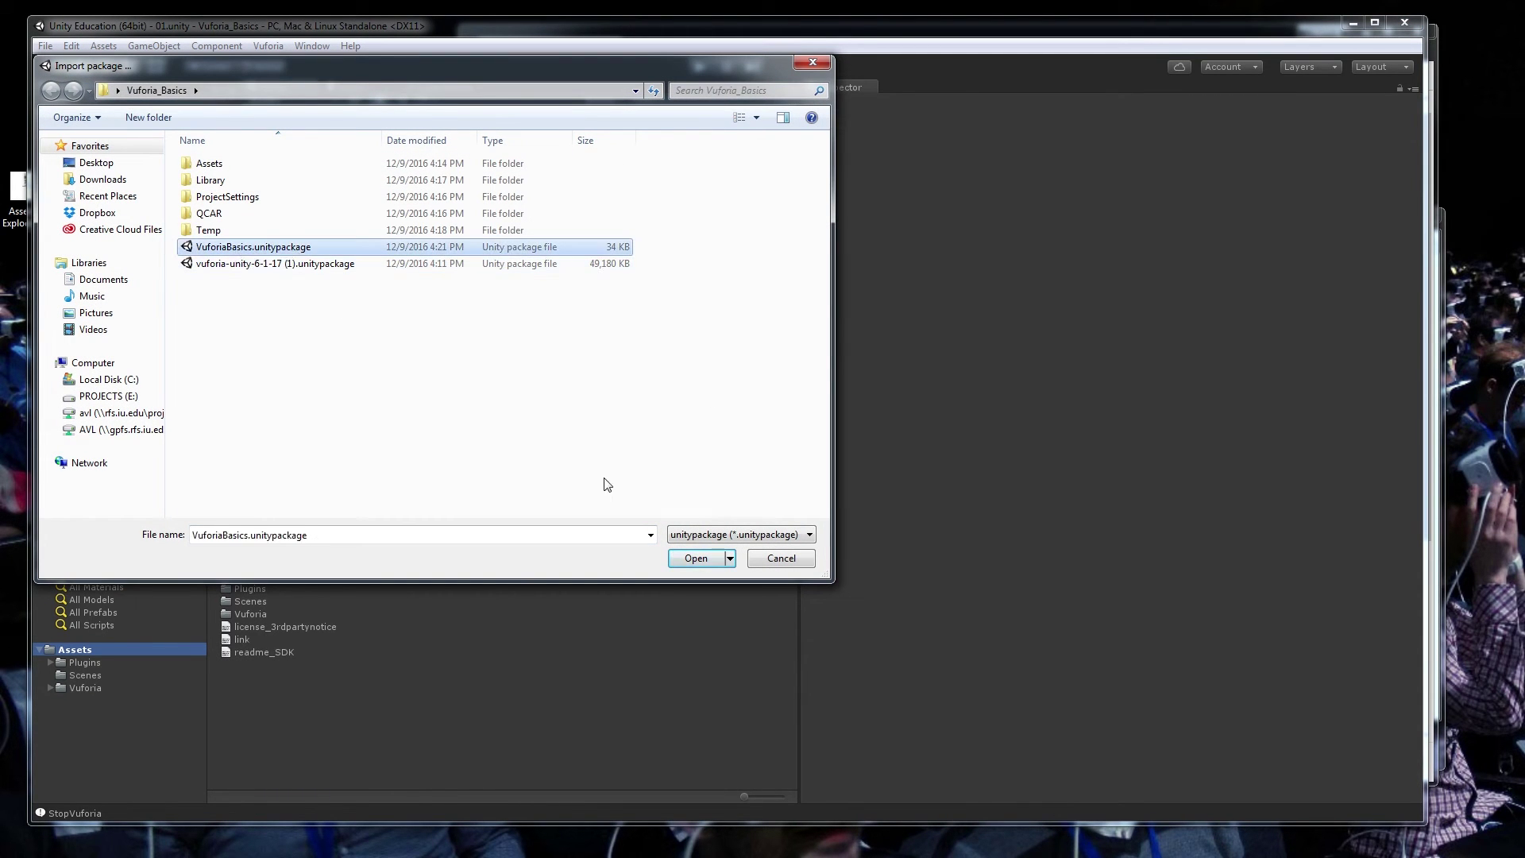
left_click(697, 559)
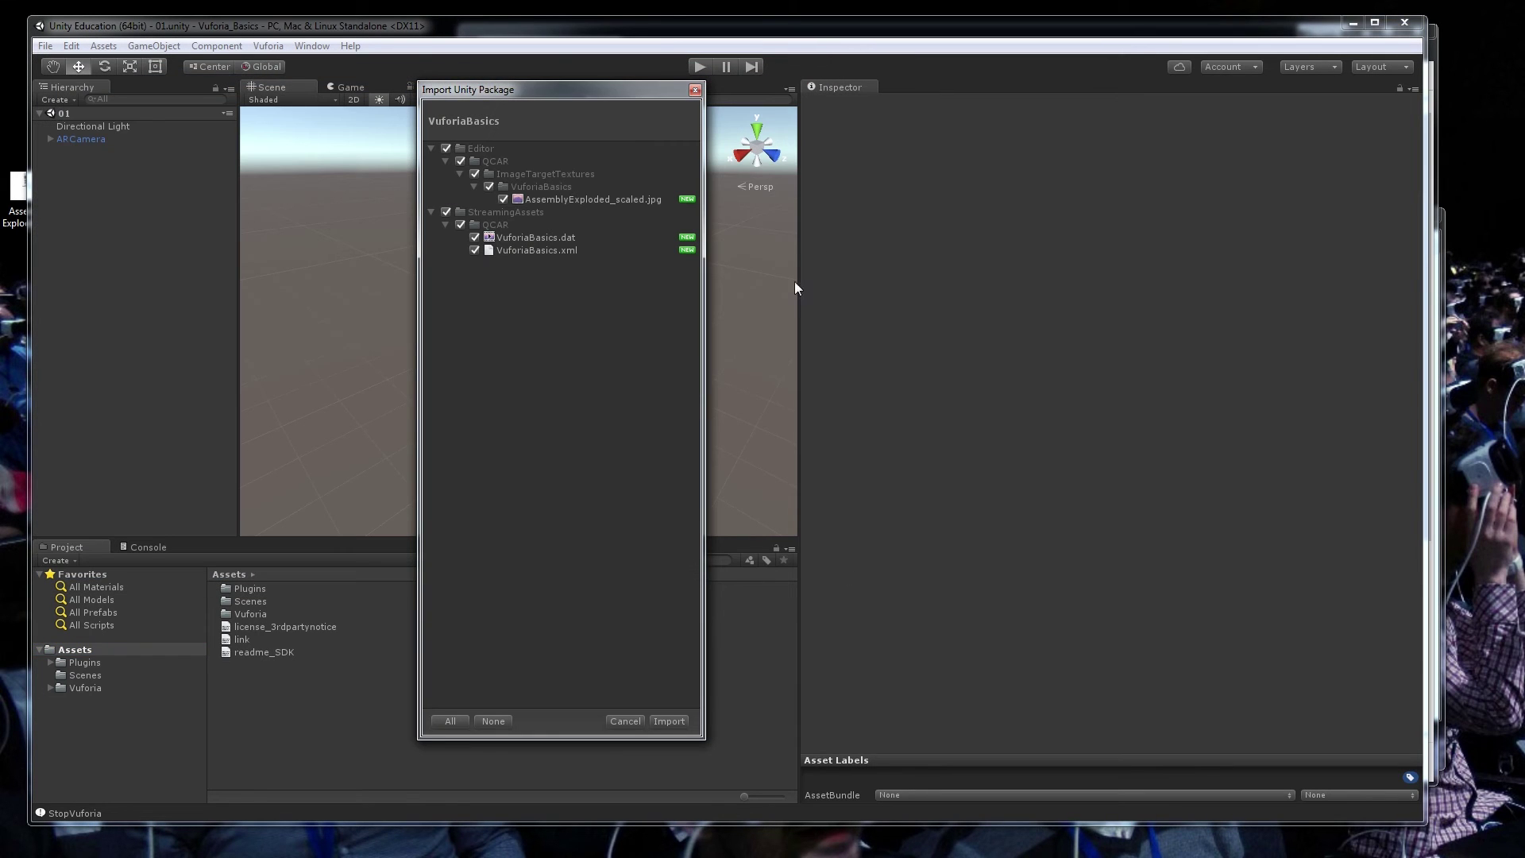
left_click(430, 212)
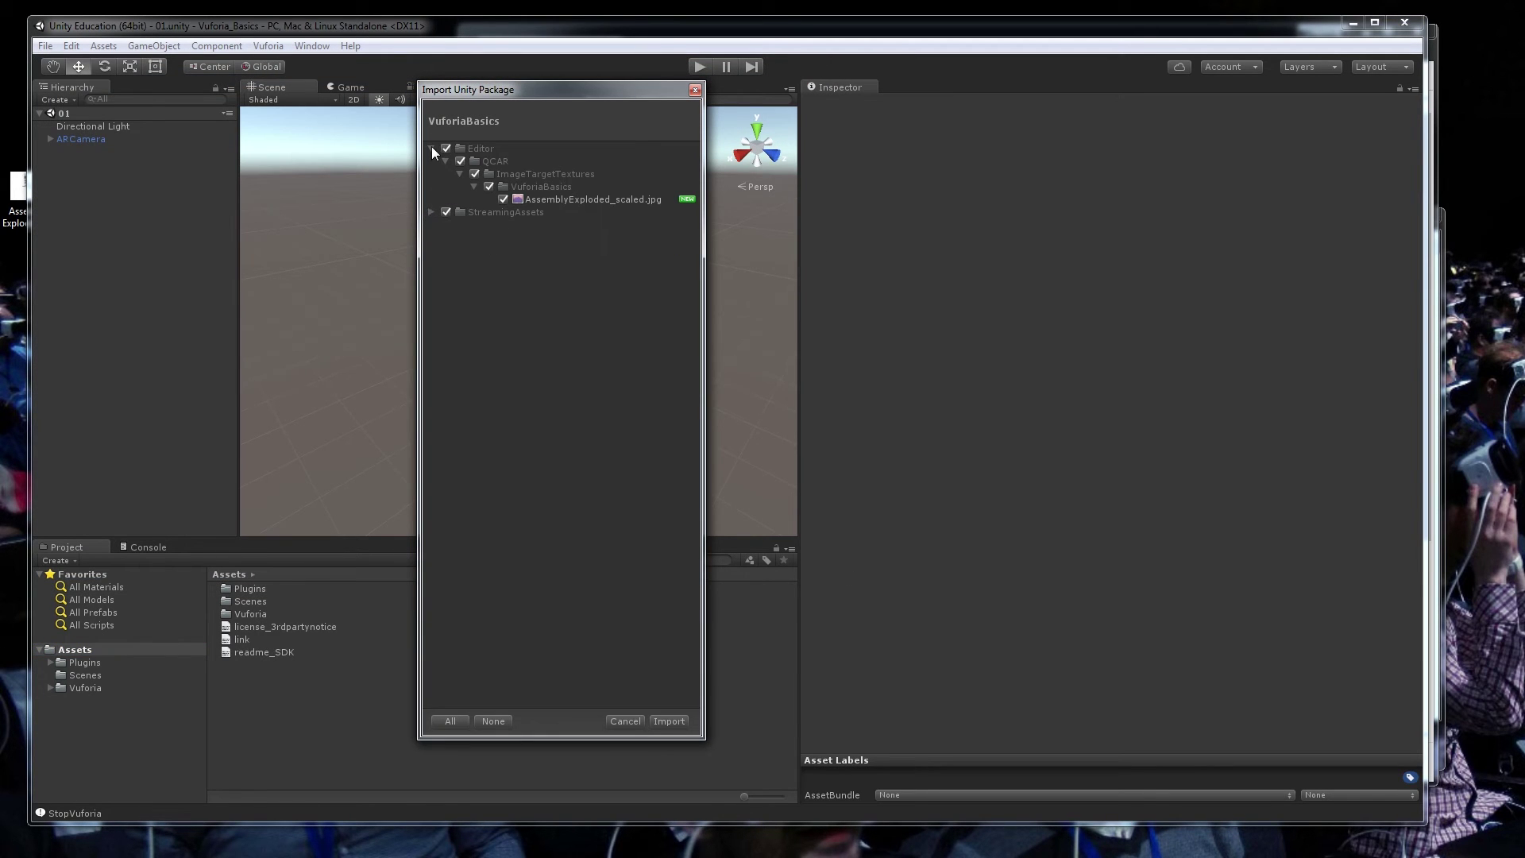
left_click(431, 149)
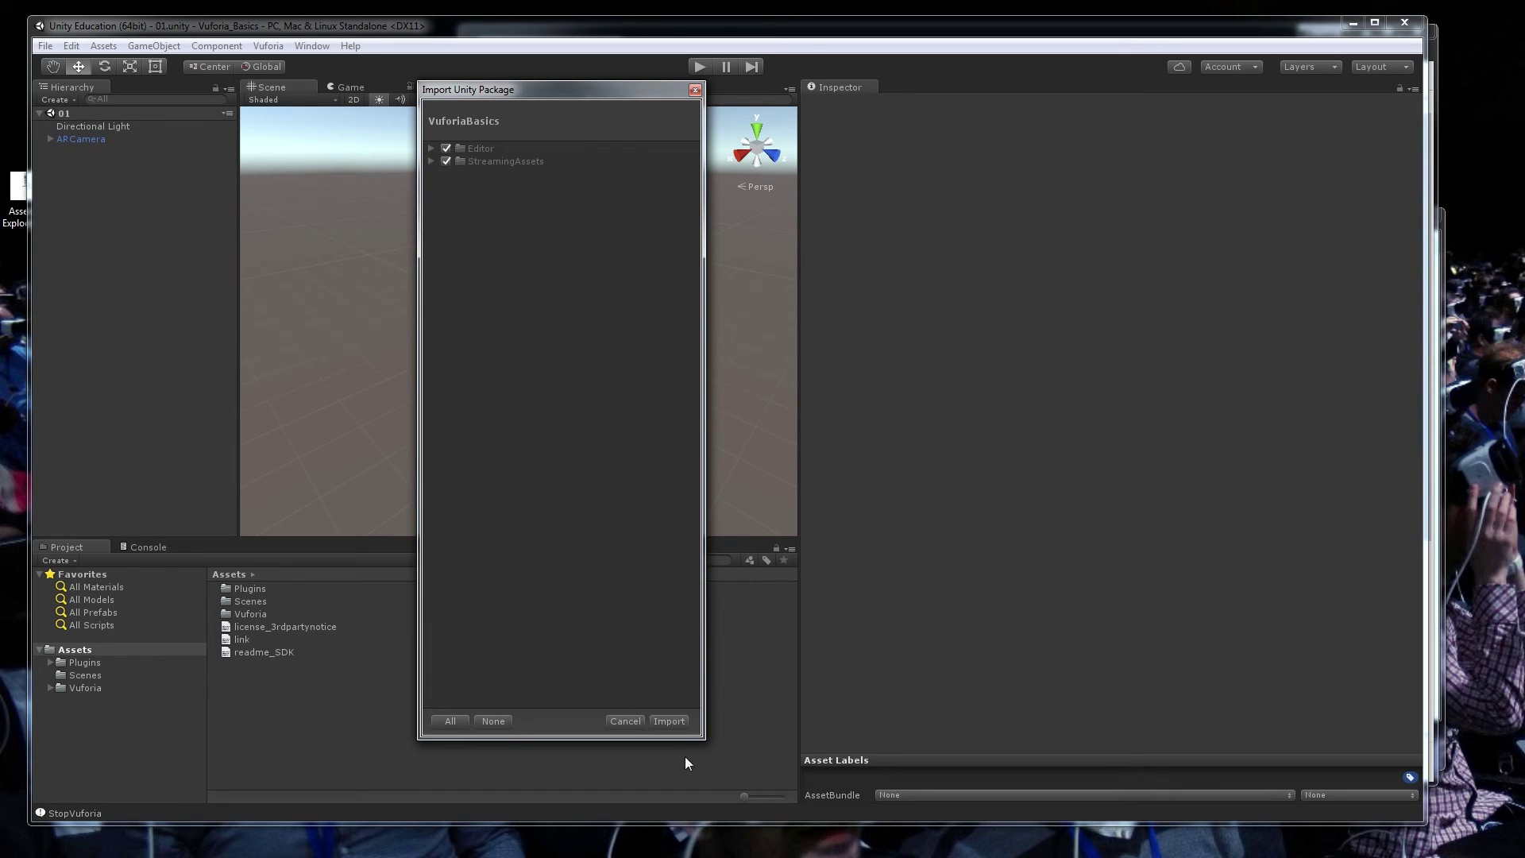
left_click(665, 721)
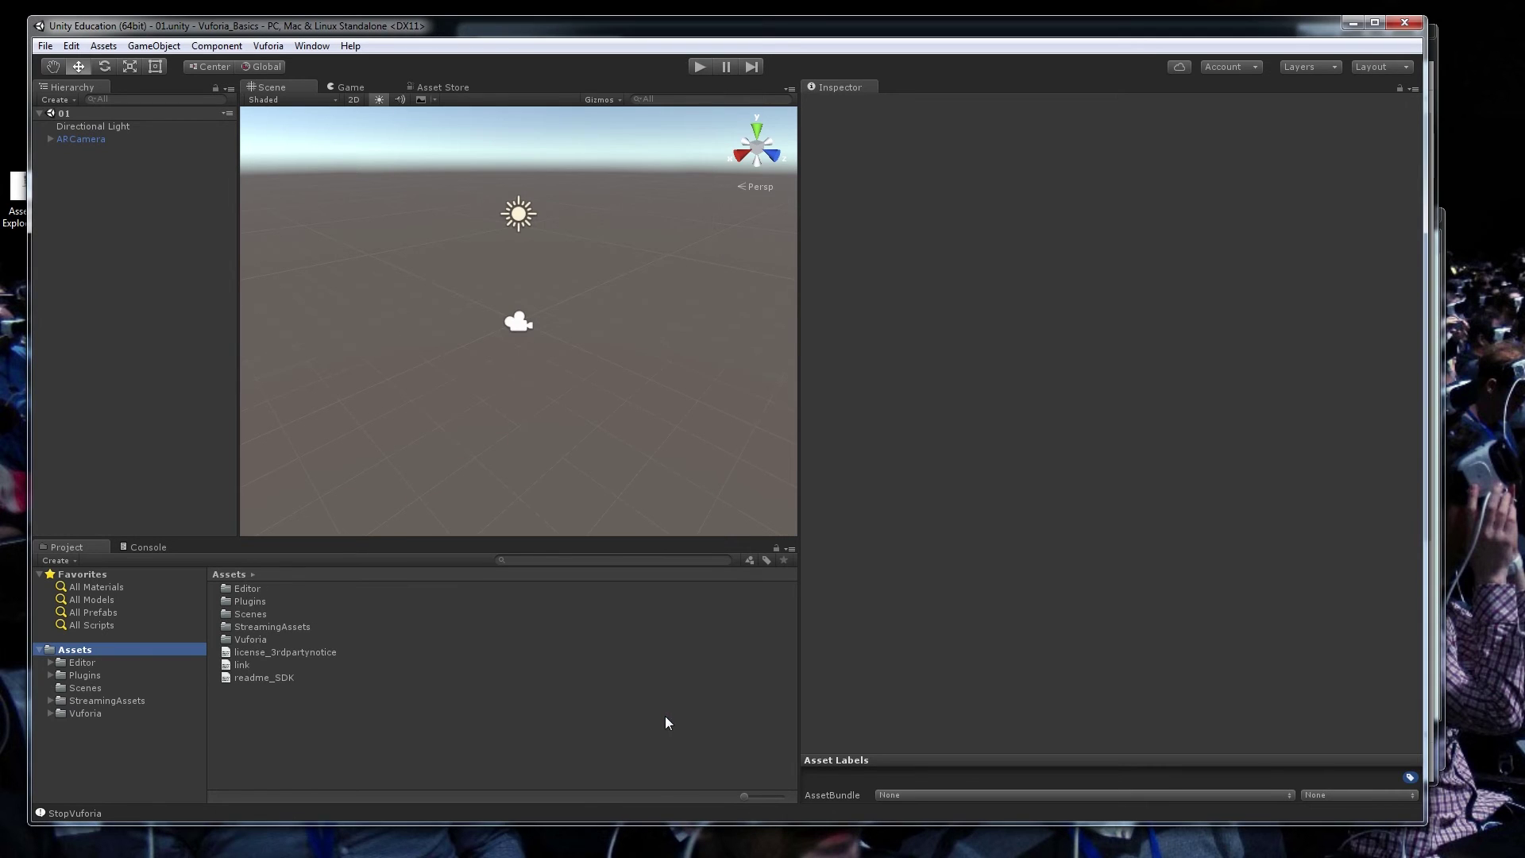
left_click(308, 723)
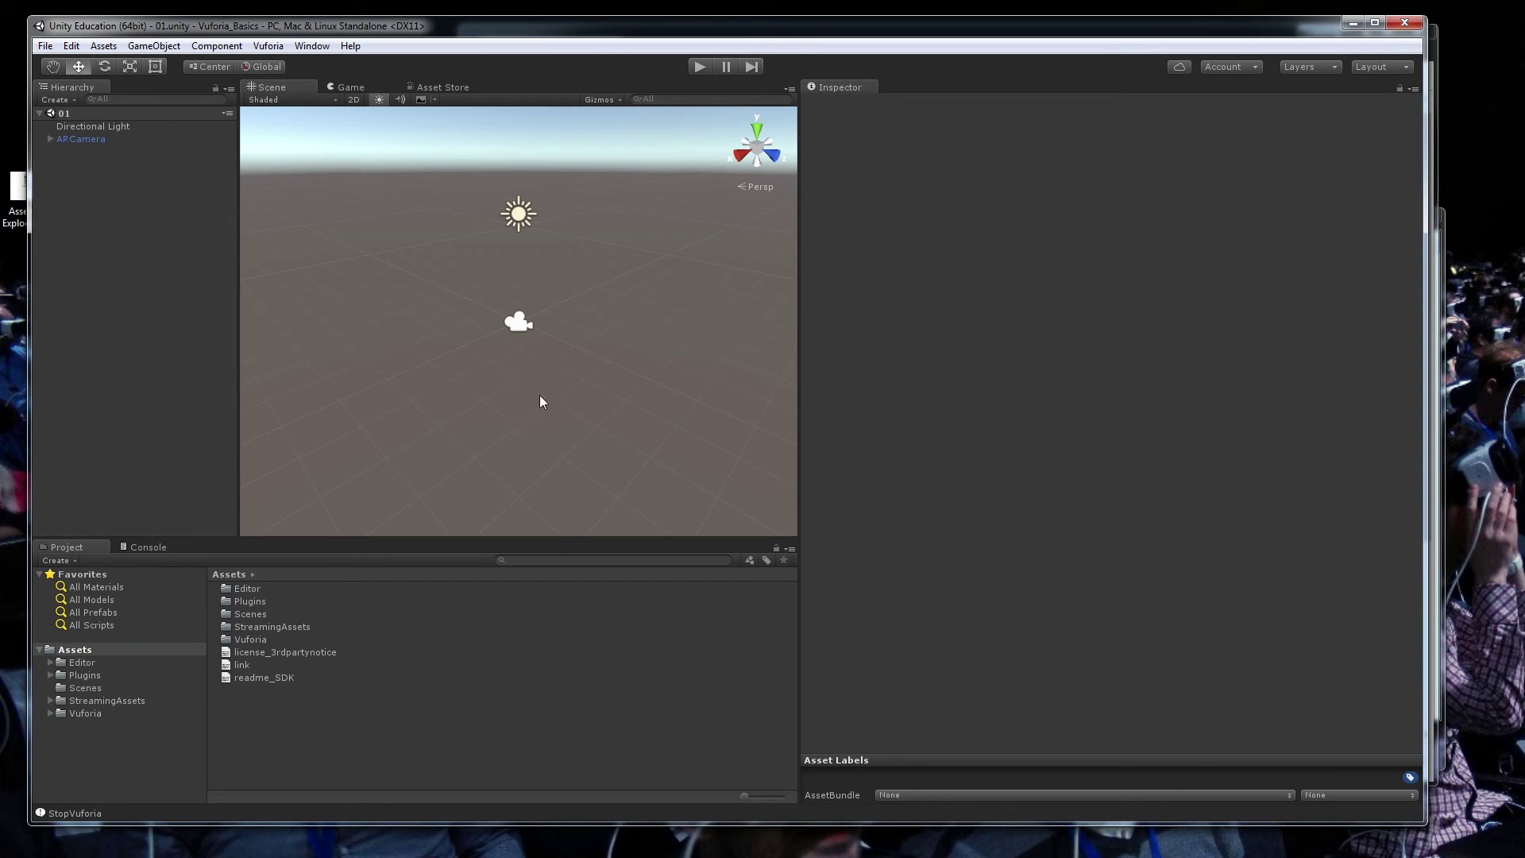
Step: Drag the ImageTarget prefab from Assets/Vuforia/Prefabs into the Hierarchy at position 0, 0, 0
right_click_drag(540, 395, 553, 350)
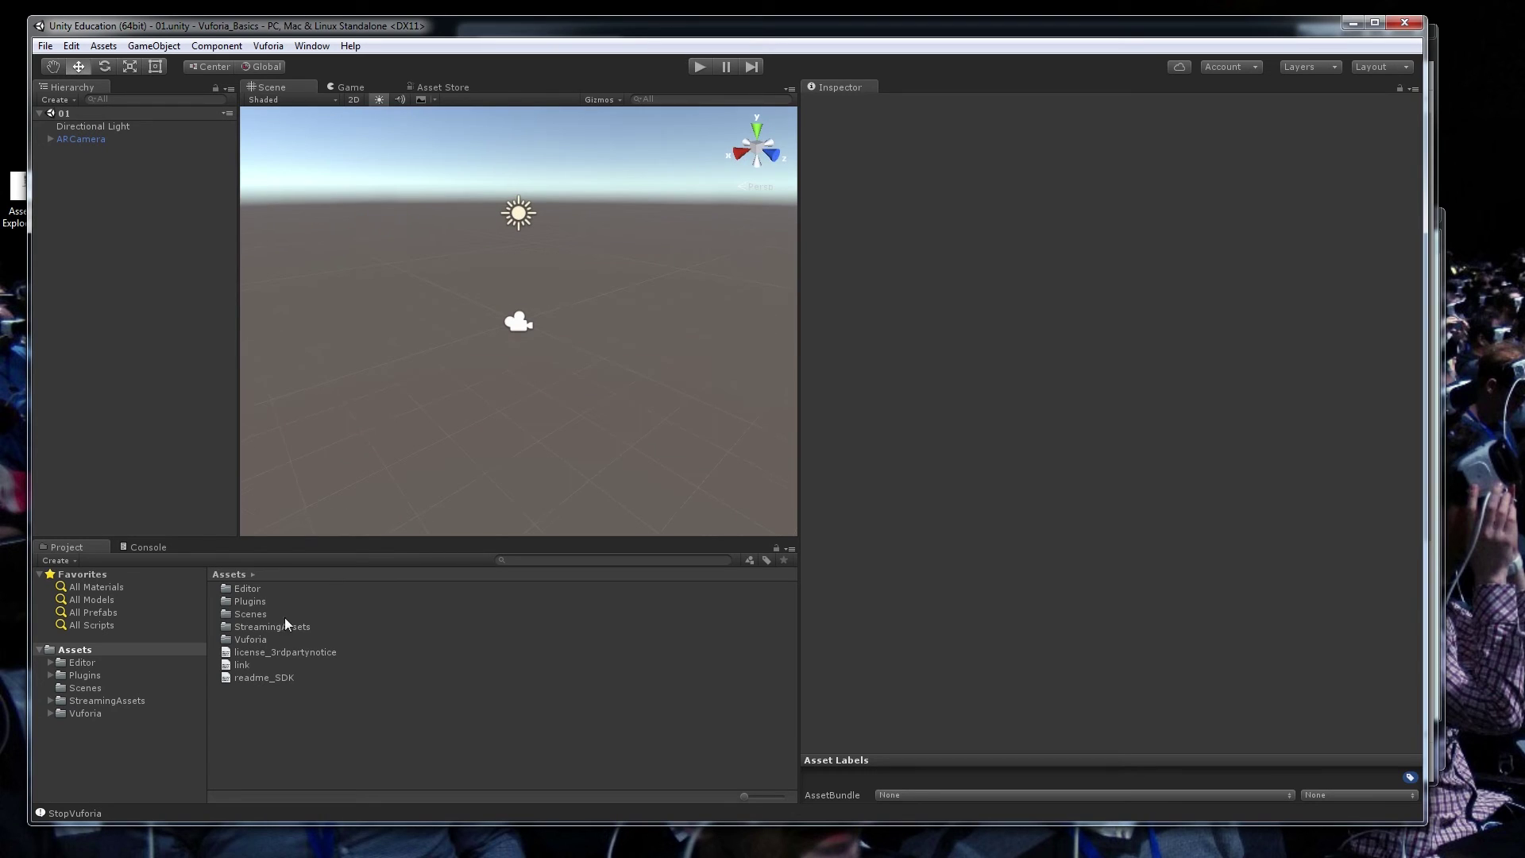
double_click(240, 641)
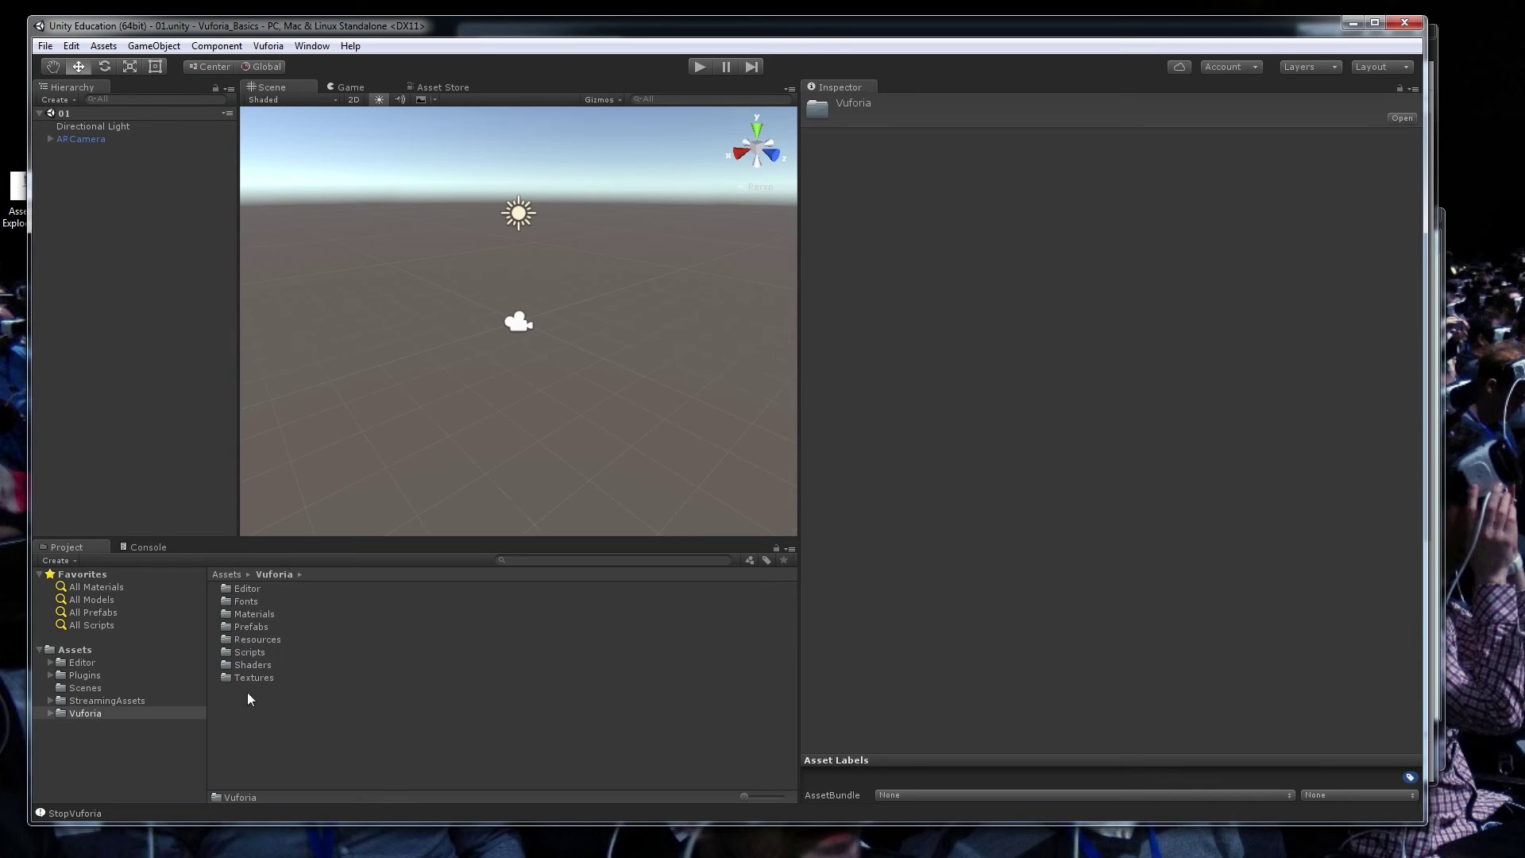
double_click(242, 627)
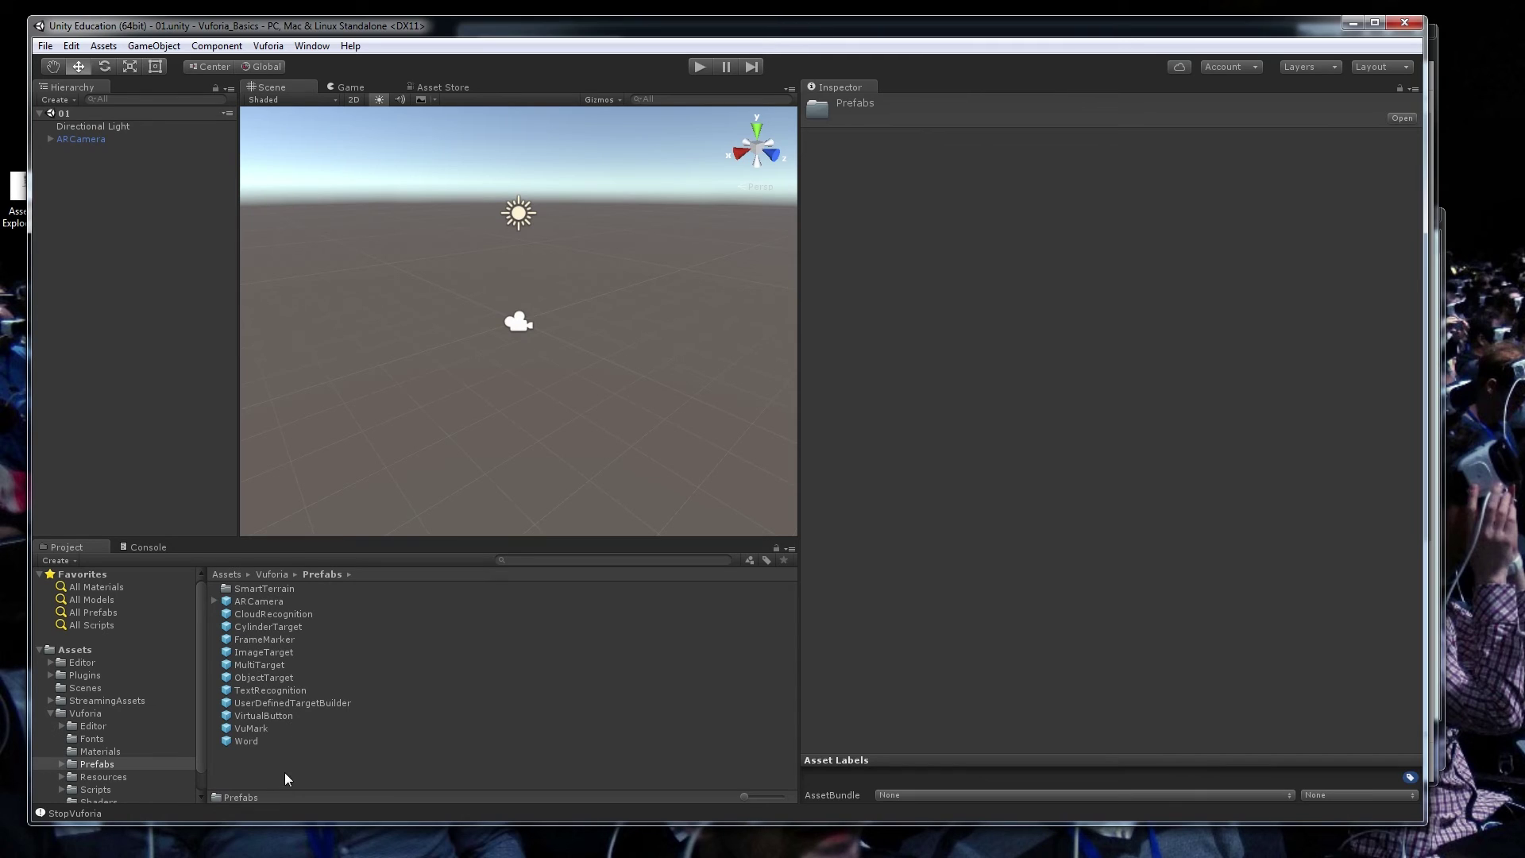
left_click(253, 777)
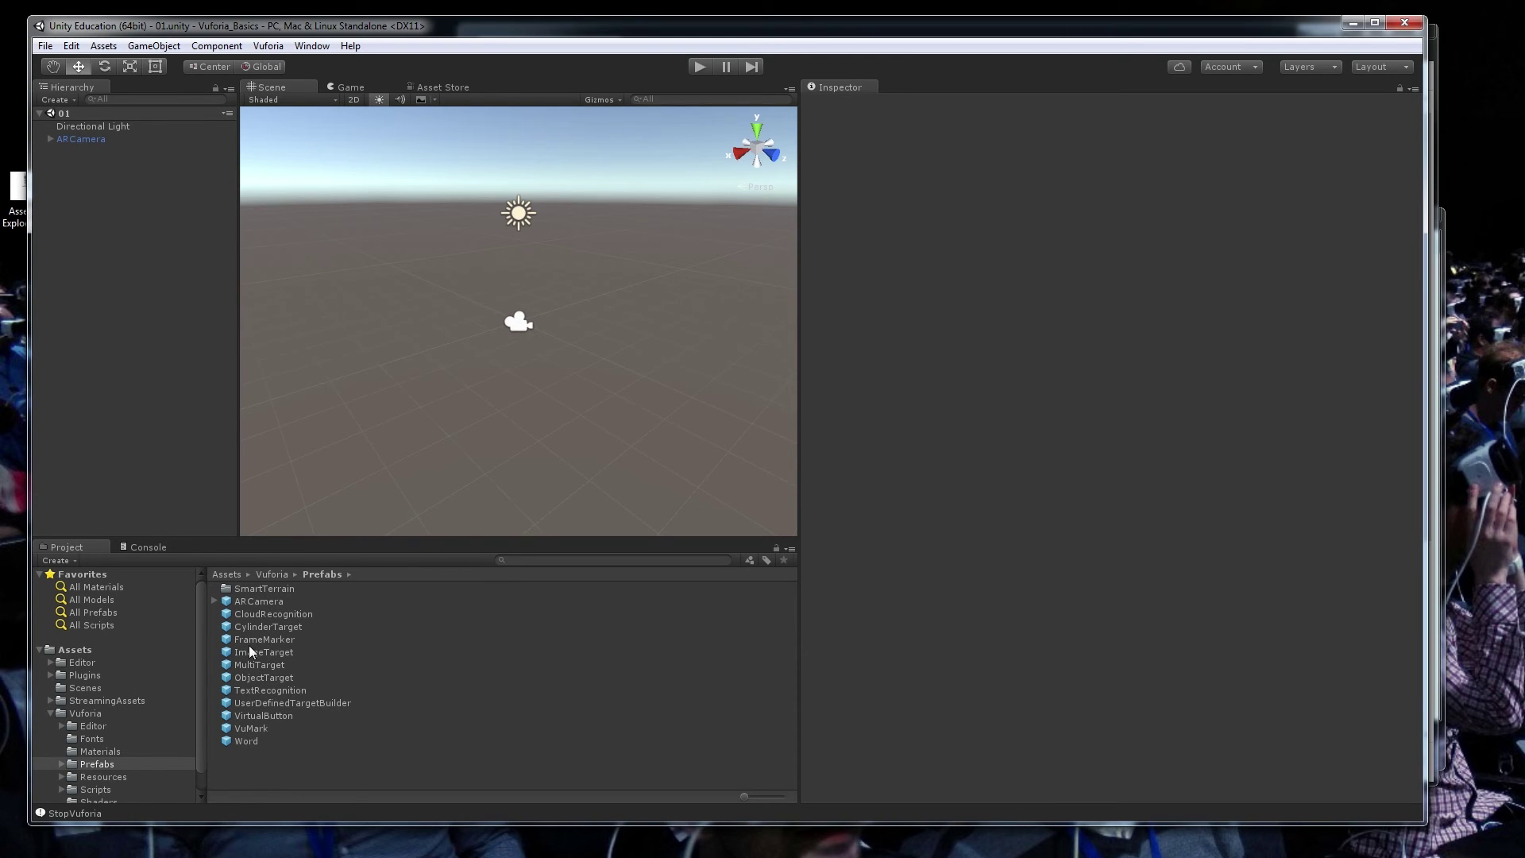
left_click_drag(267, 654, 161, 139)
left_click_drag(510, 262, 680, 270)
left_click_drag(97, 185, 99, 184)
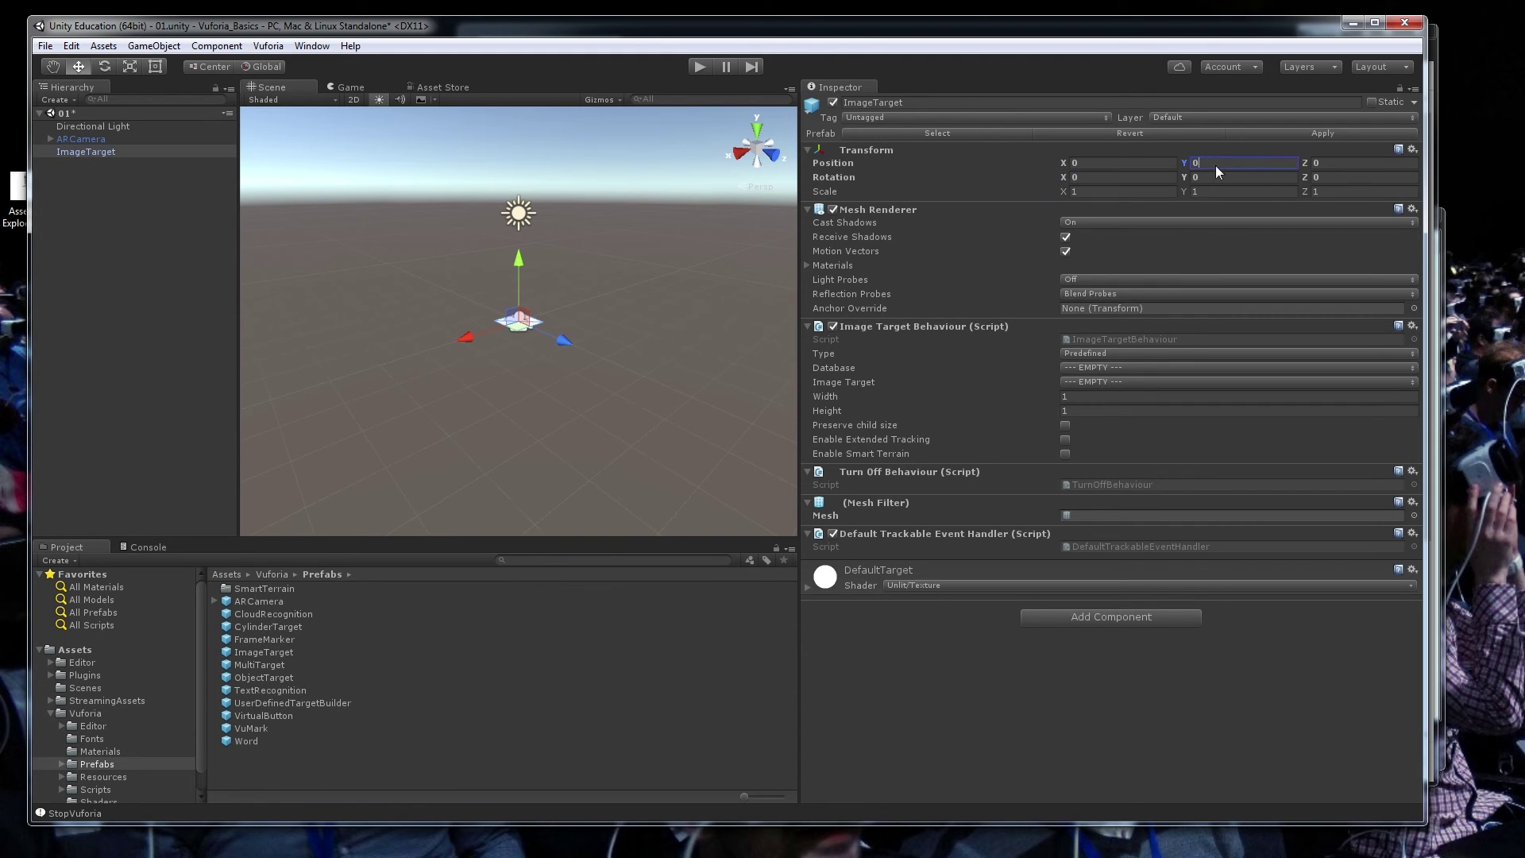
left_click(1337, 165)
left_click(80, 170)
Step: Set the ImageTarget's Database to VuforiaBasics and its Image Target to AssemblyExploded
left_click(86, 152)
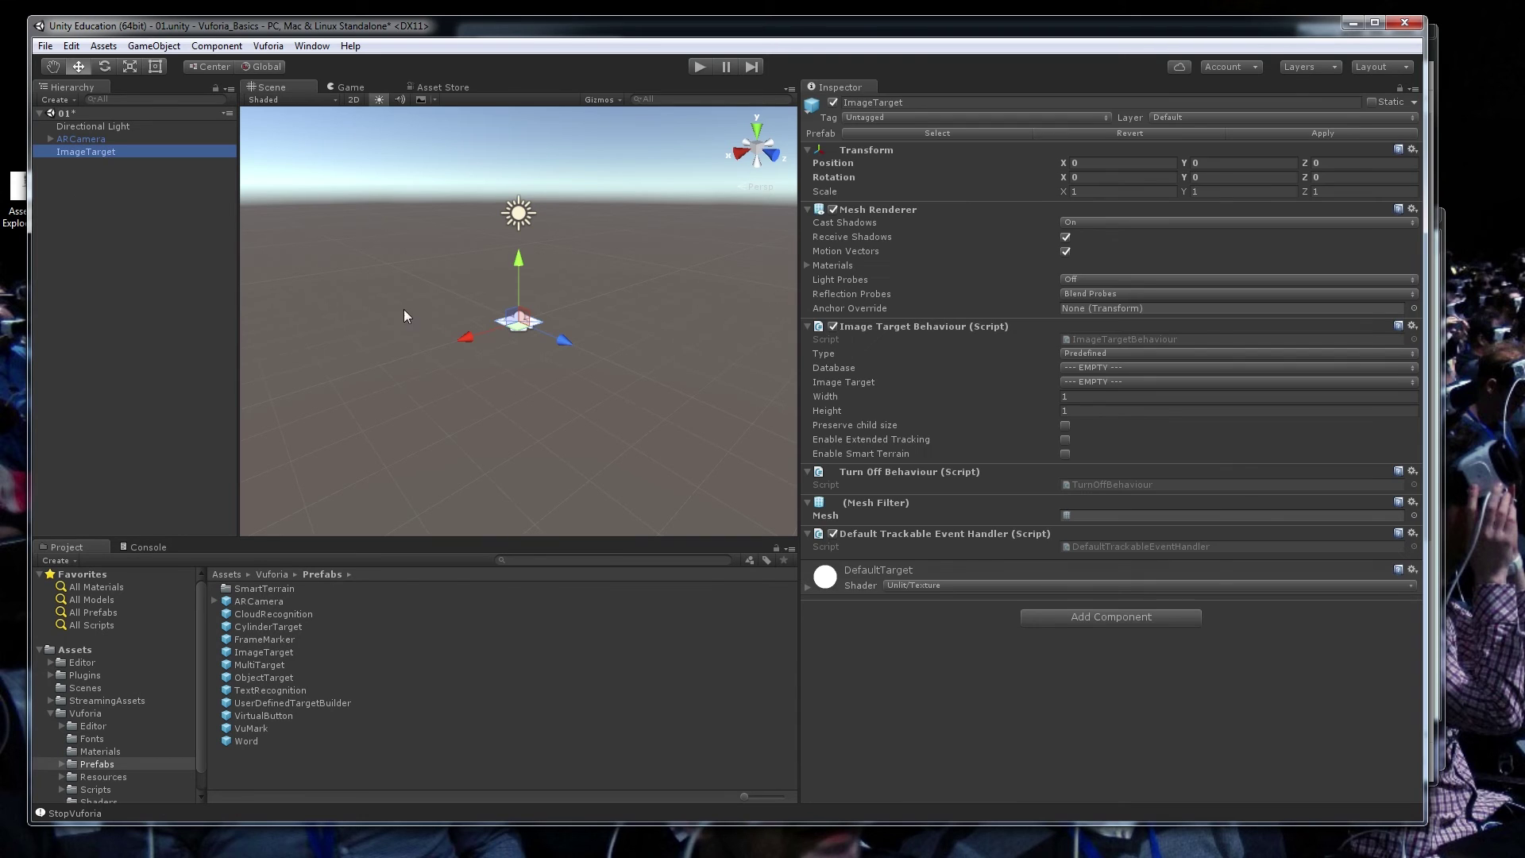
double_click(91, 149)
left_click_drag(413, 429, 497, 505, "alt")
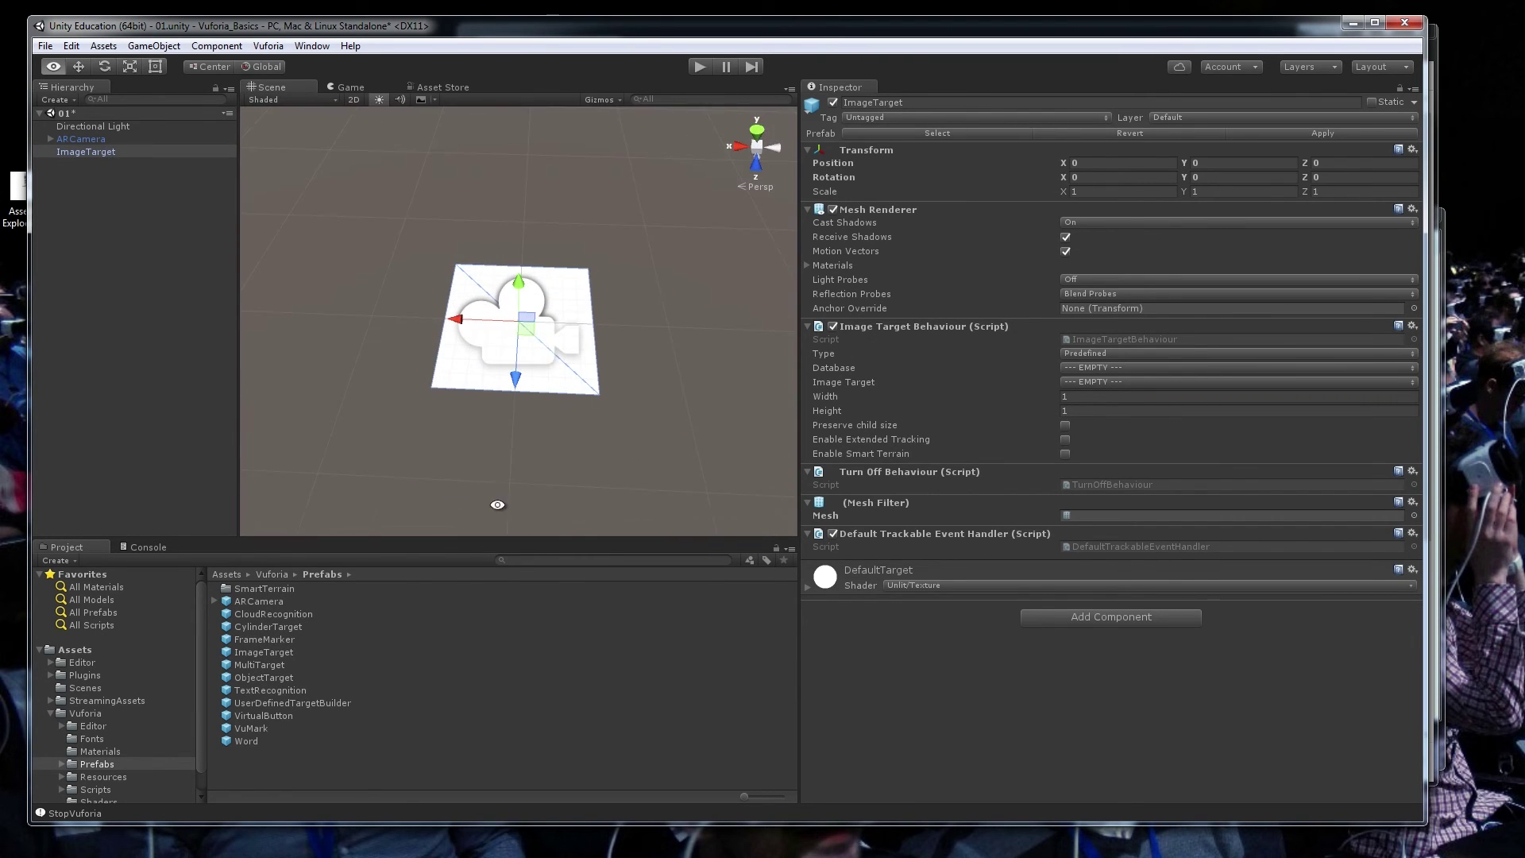
left_click(84, 154)
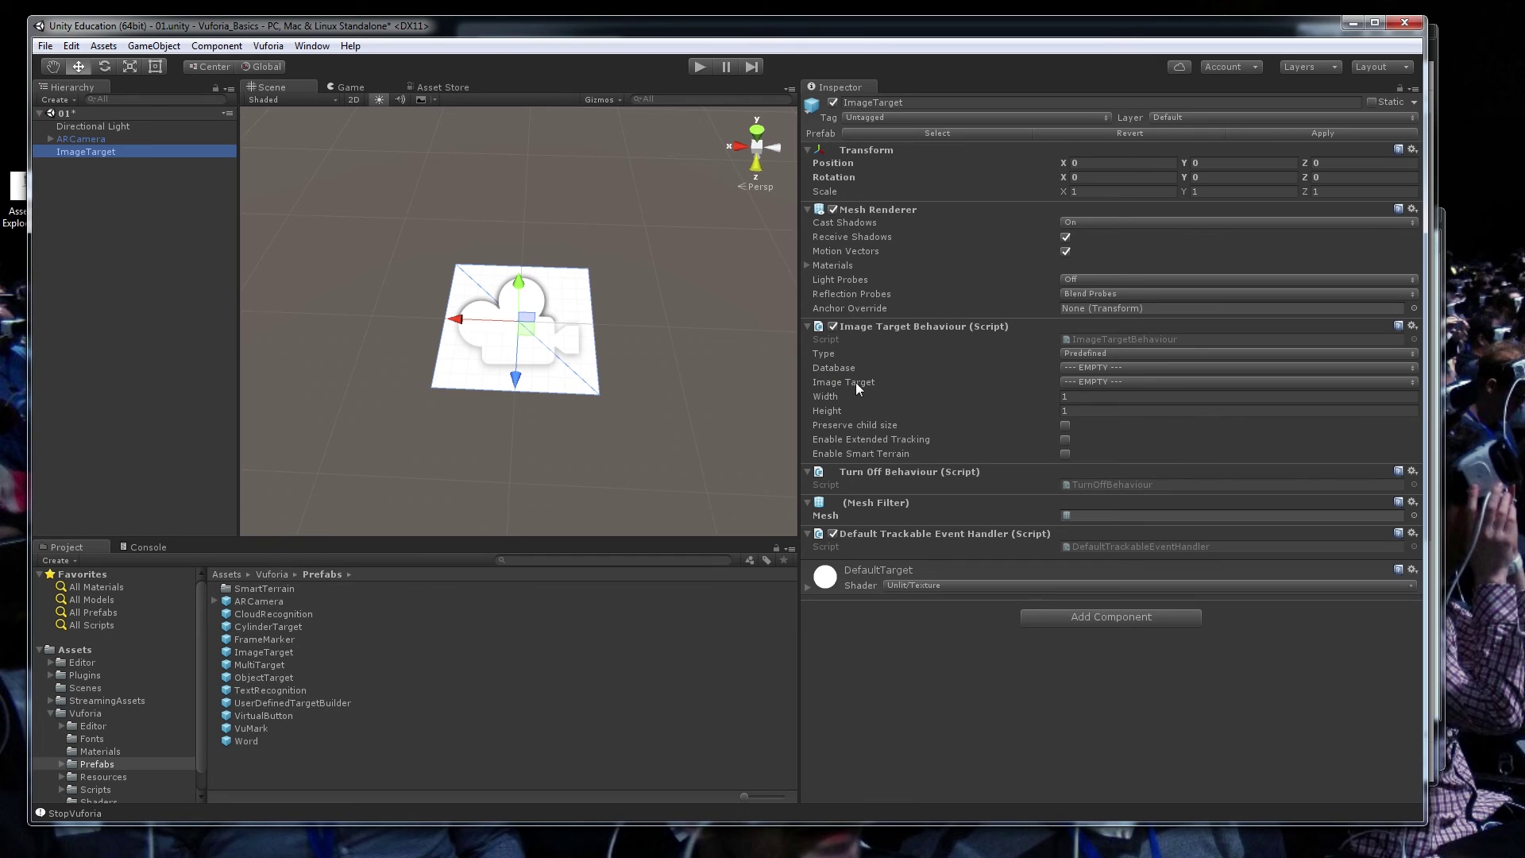
left_click(1112, 370)
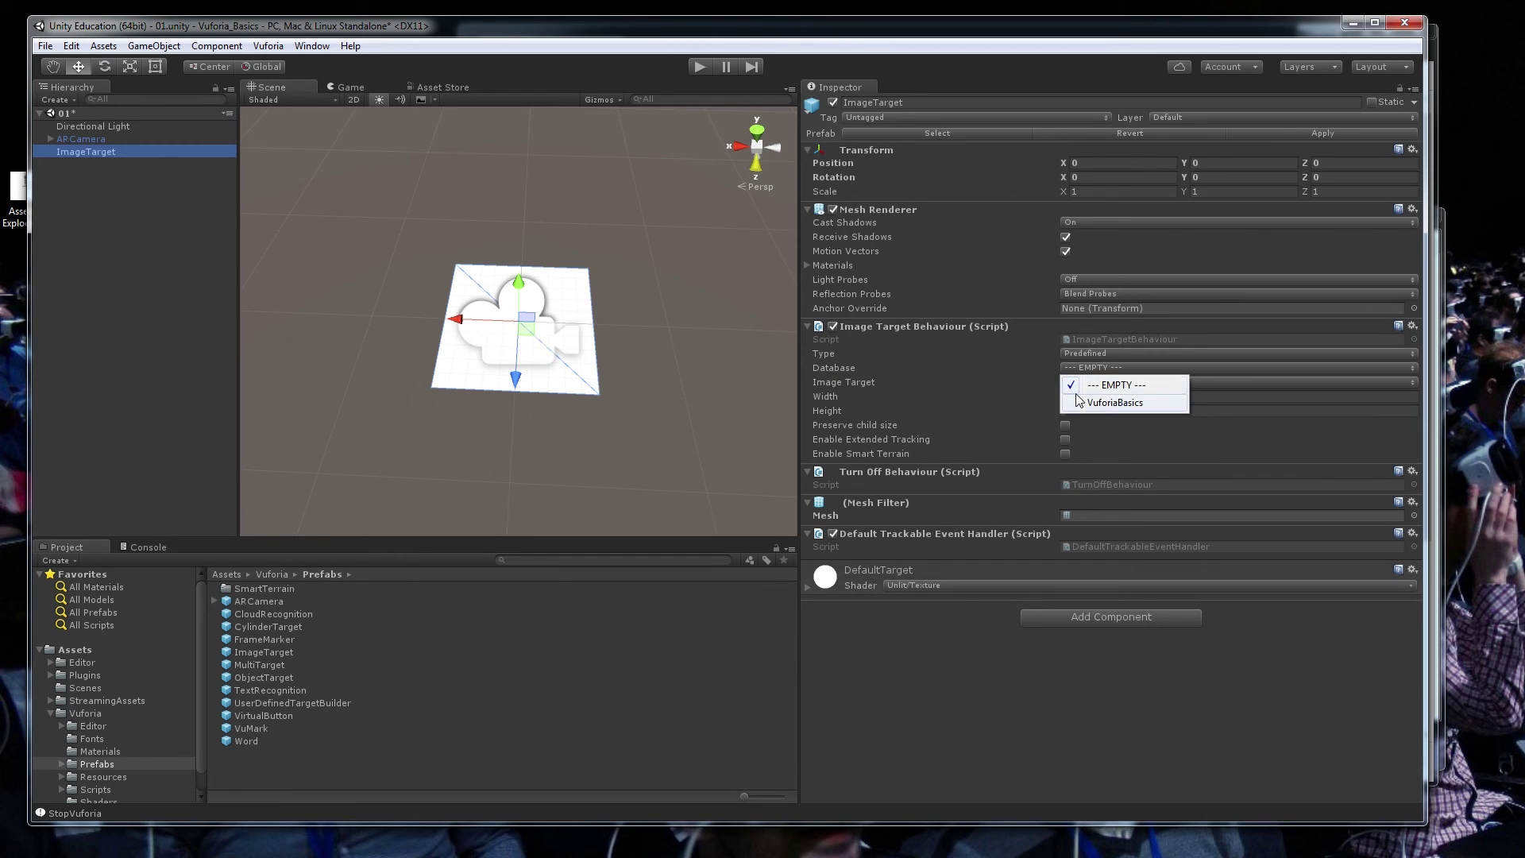
left_click(1119, 403)
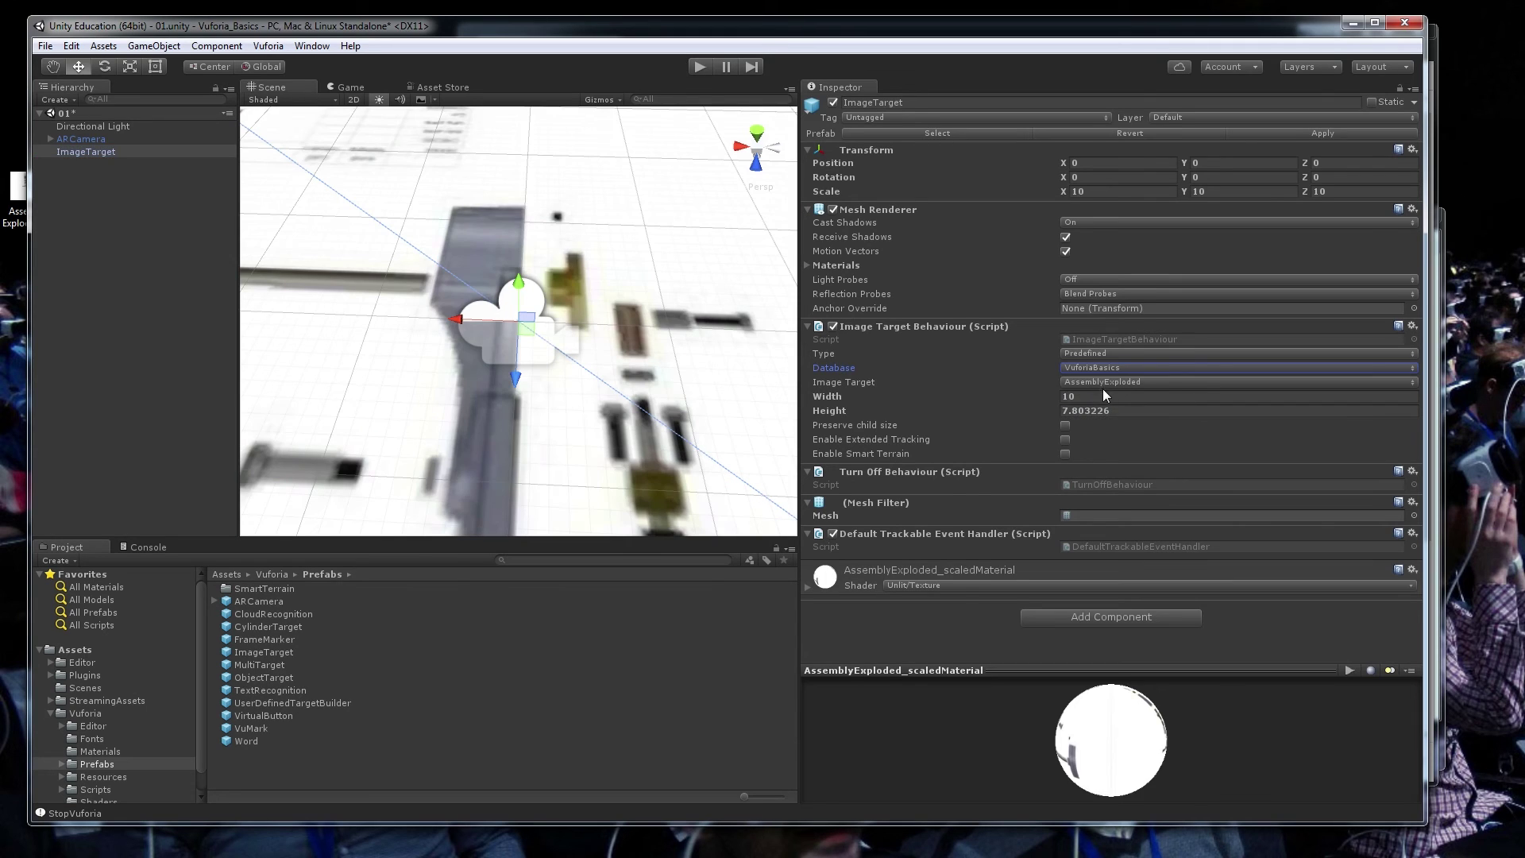
left_click(1112, 383)
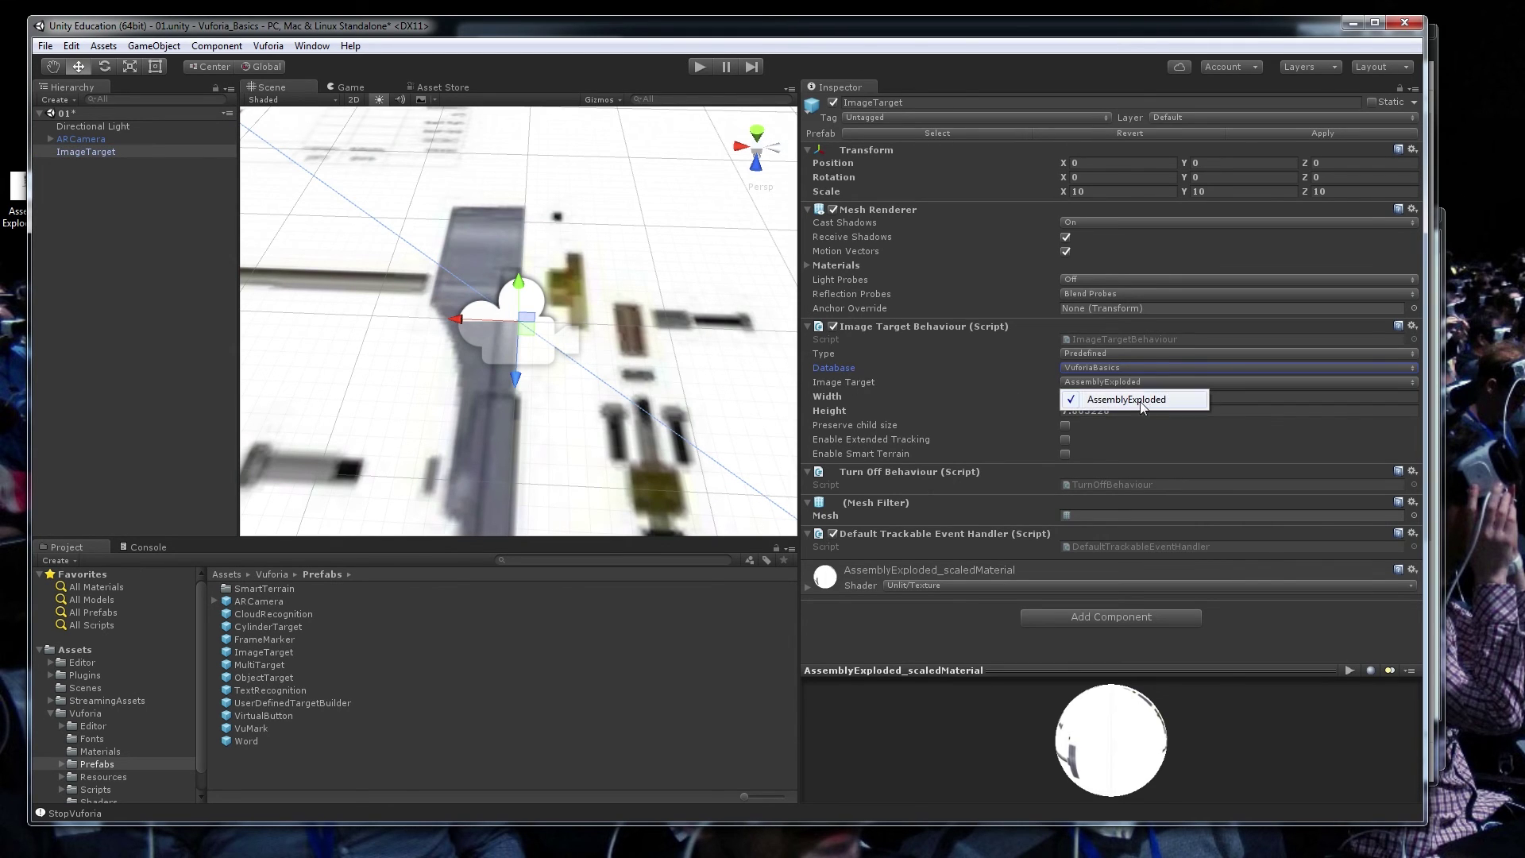
left_click(1127, 401)
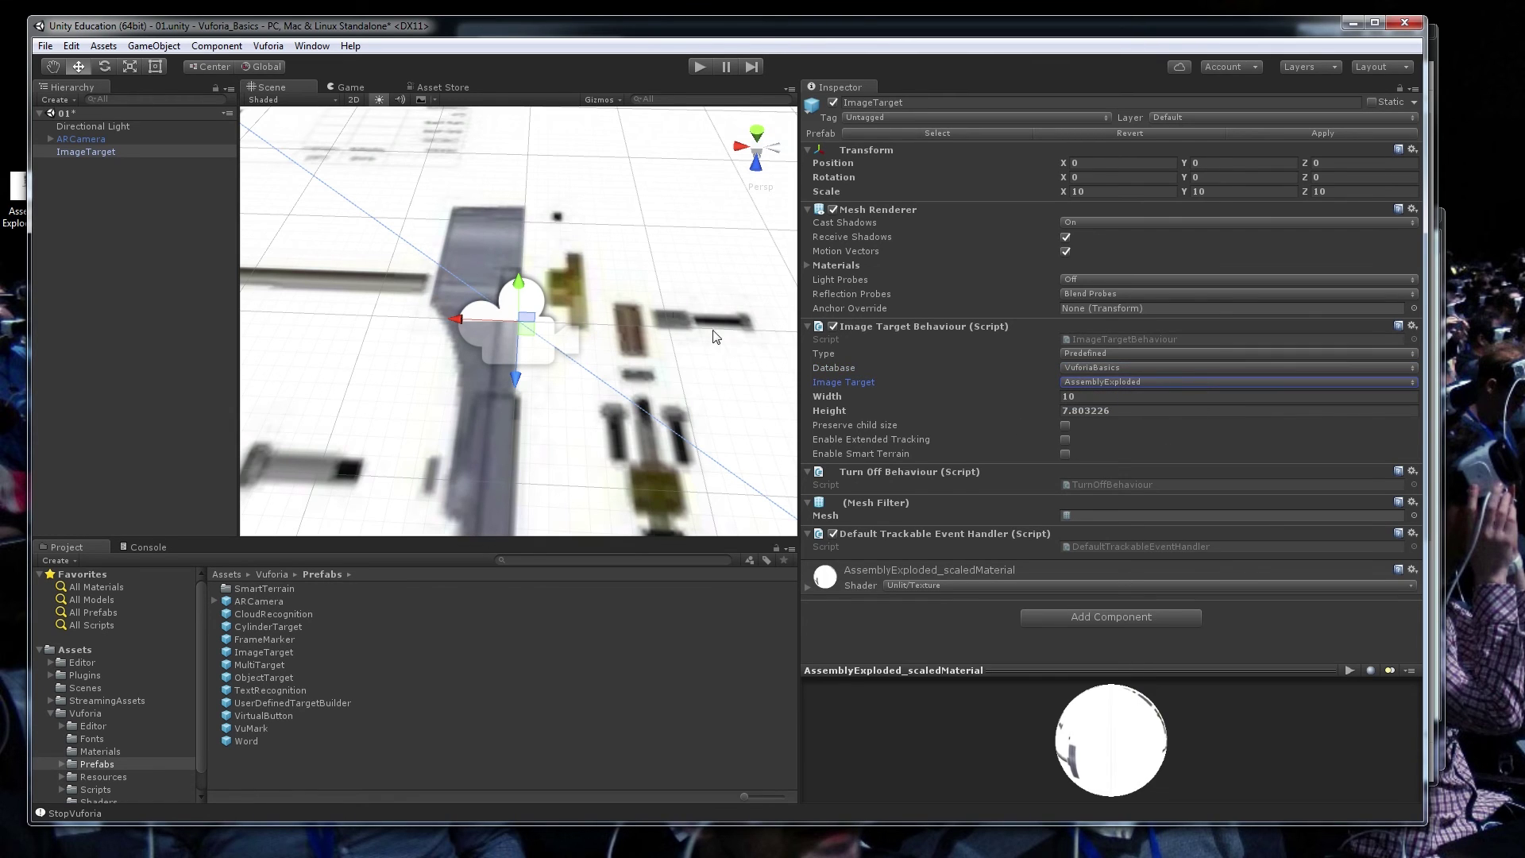
left_click(93, 152)
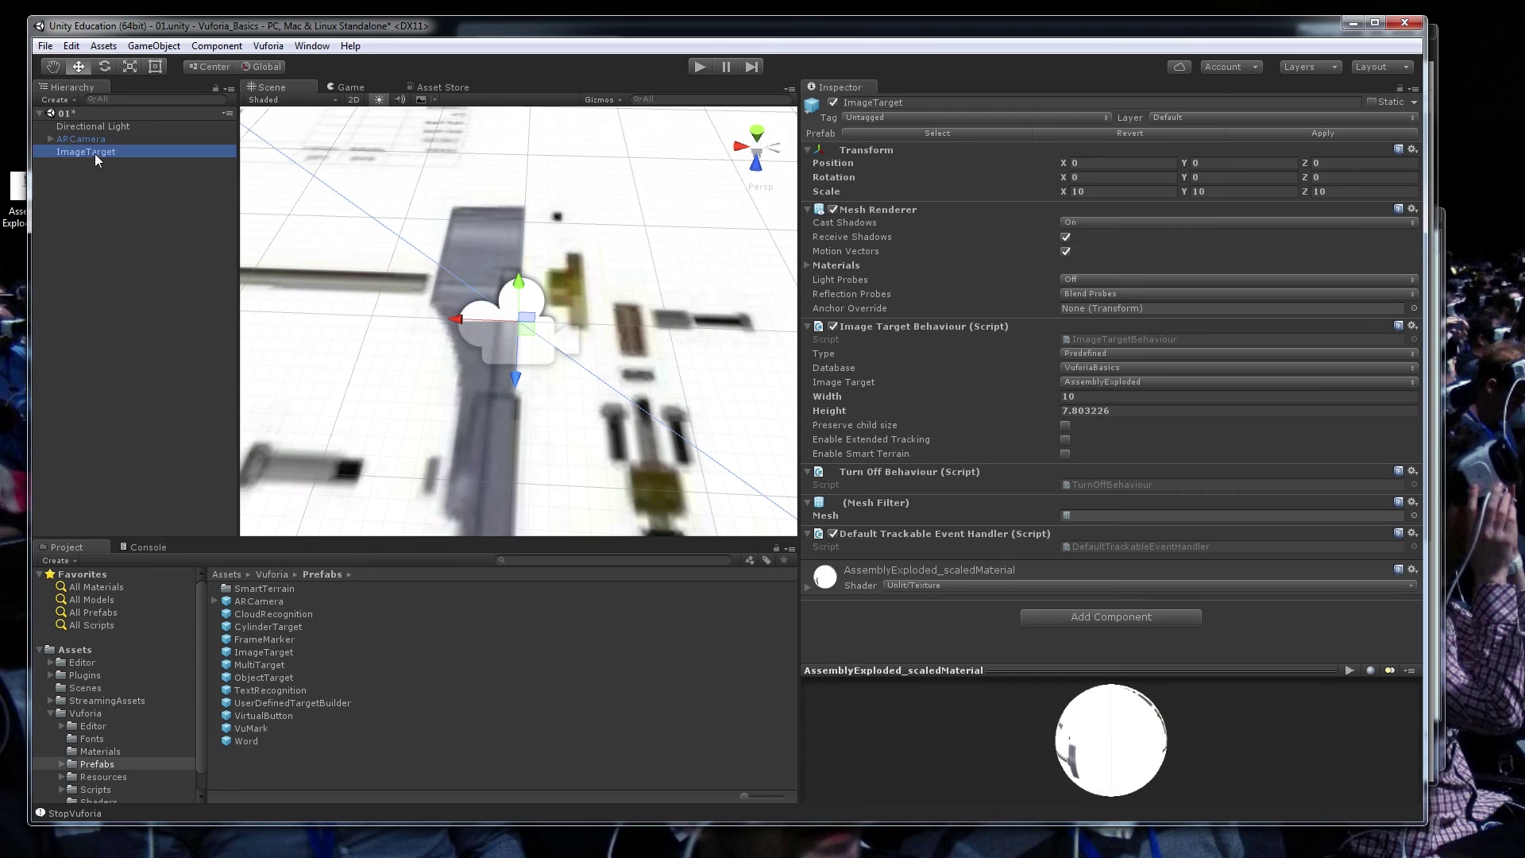
Step: Rename the ImageTarget object to 'Diagram'
left_click(94, 154)
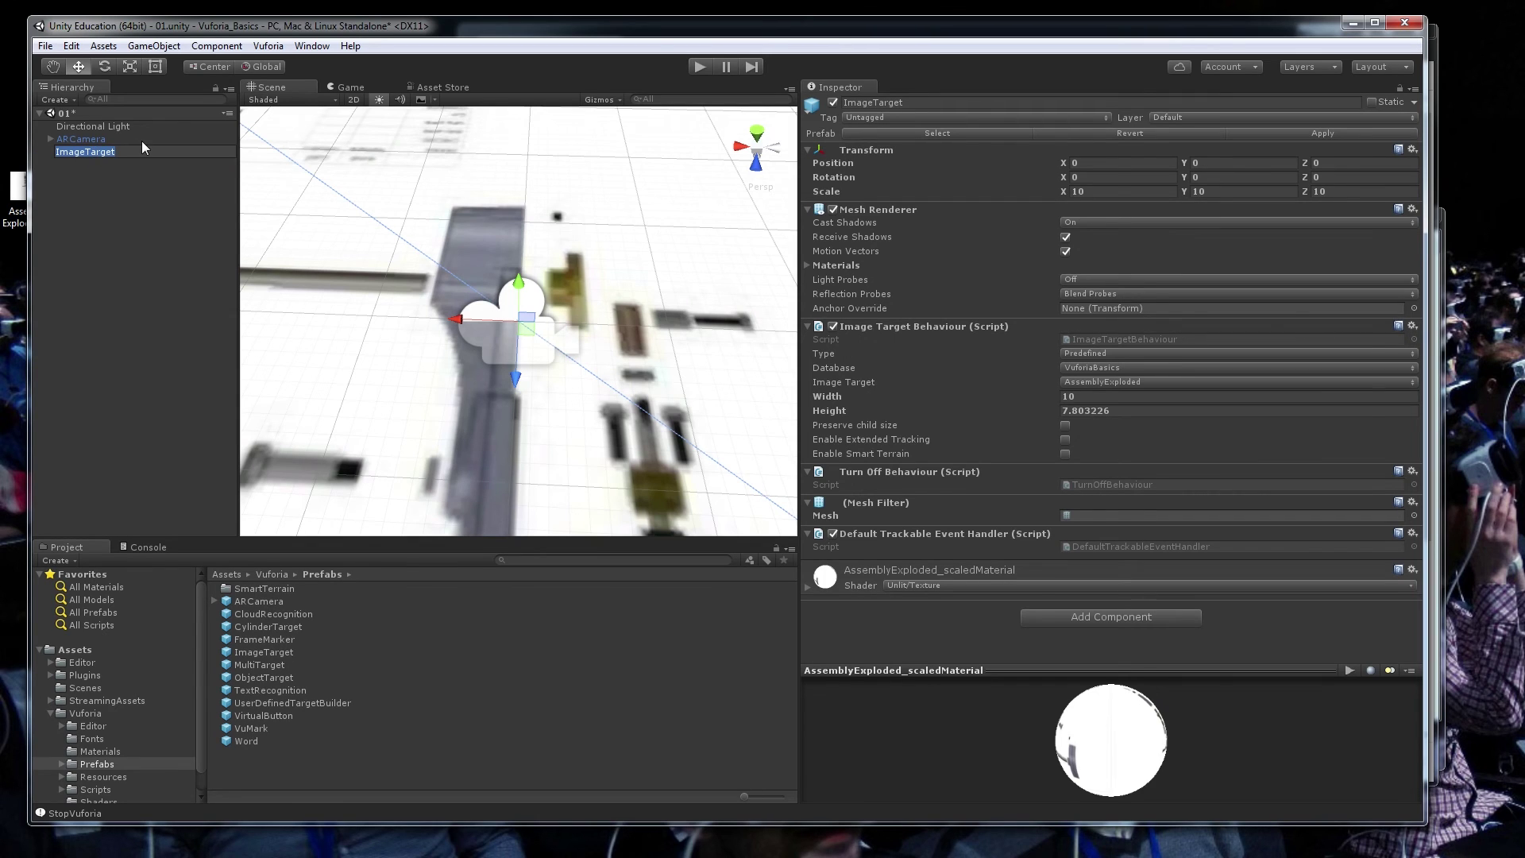
type("Diagram")
left_click(105, 253)
left_click(87, 154)
left_click(93, 162)
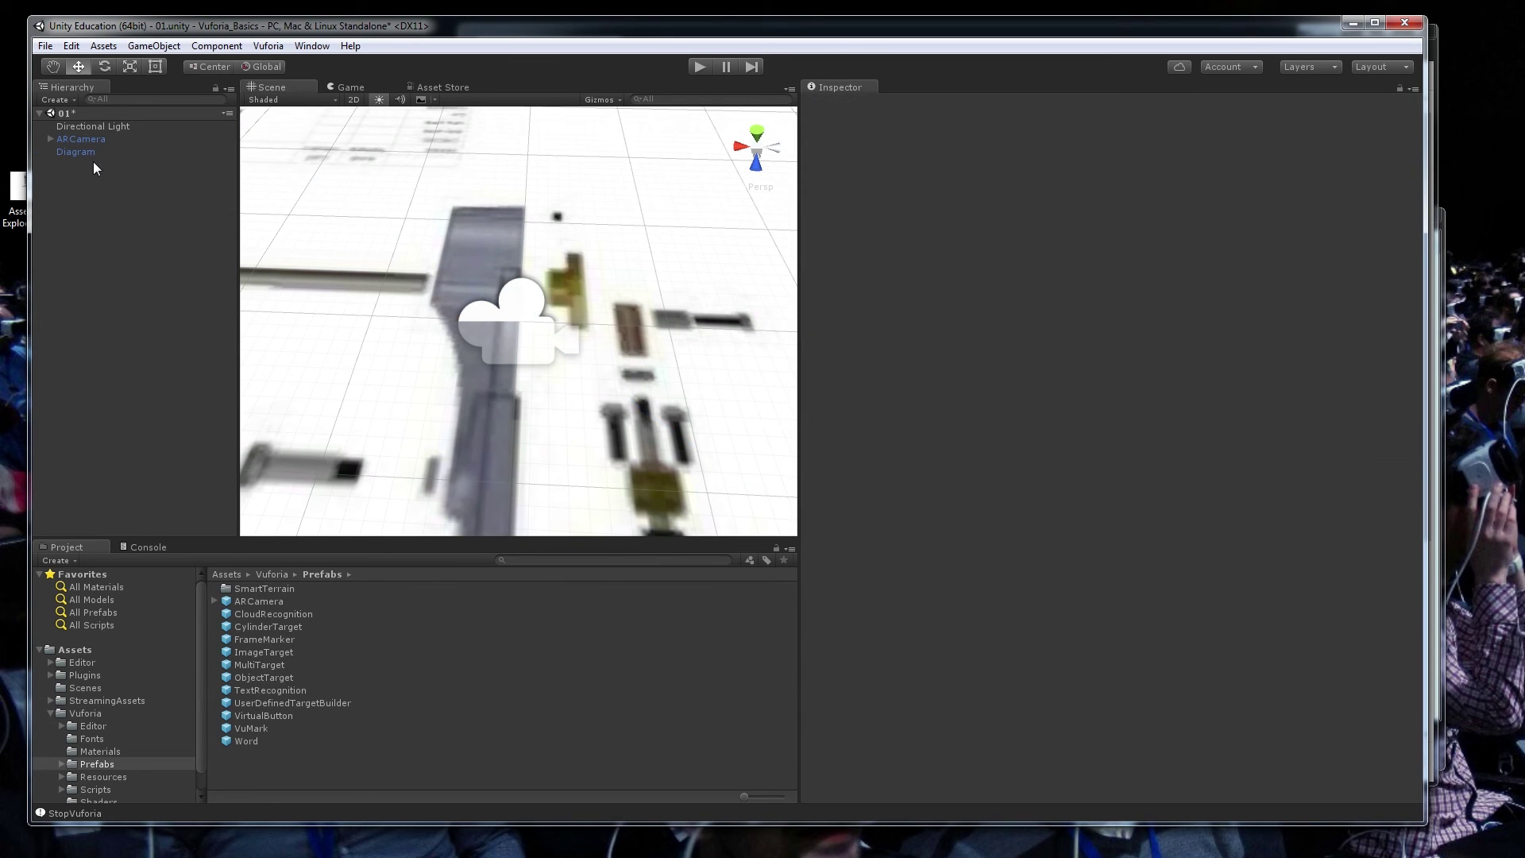
Step: Orbit and zoom the Scene view to inspect the Diagram's AssemblyExploded image plane
double_click(92, 150)
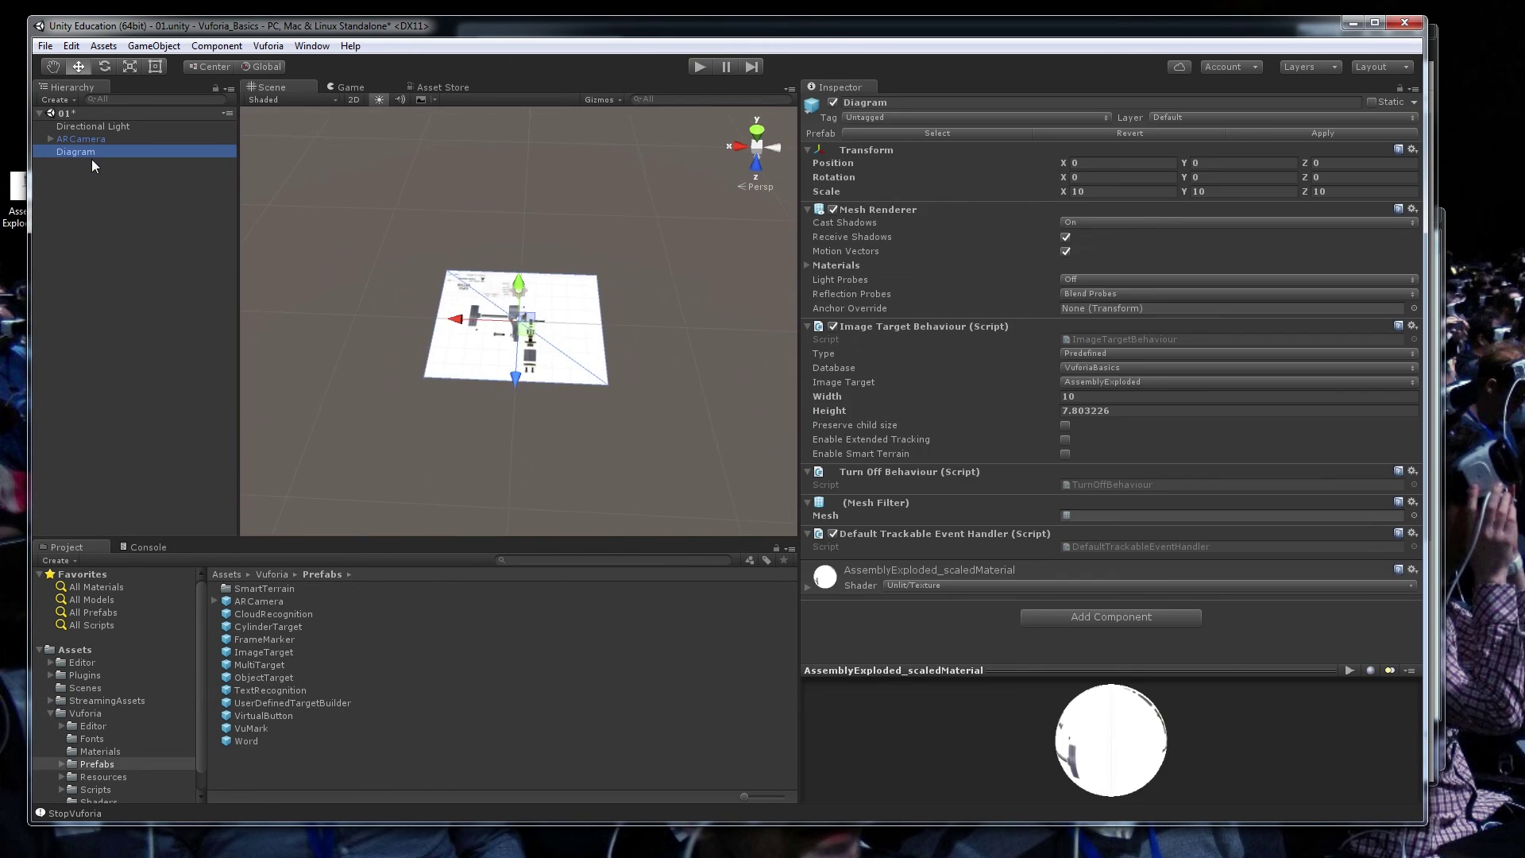
left_click_drag(632, 320, 549, 260, "alt")
scroll(548, 260, "up", 2)
scroll(549, 260, "up", 2)
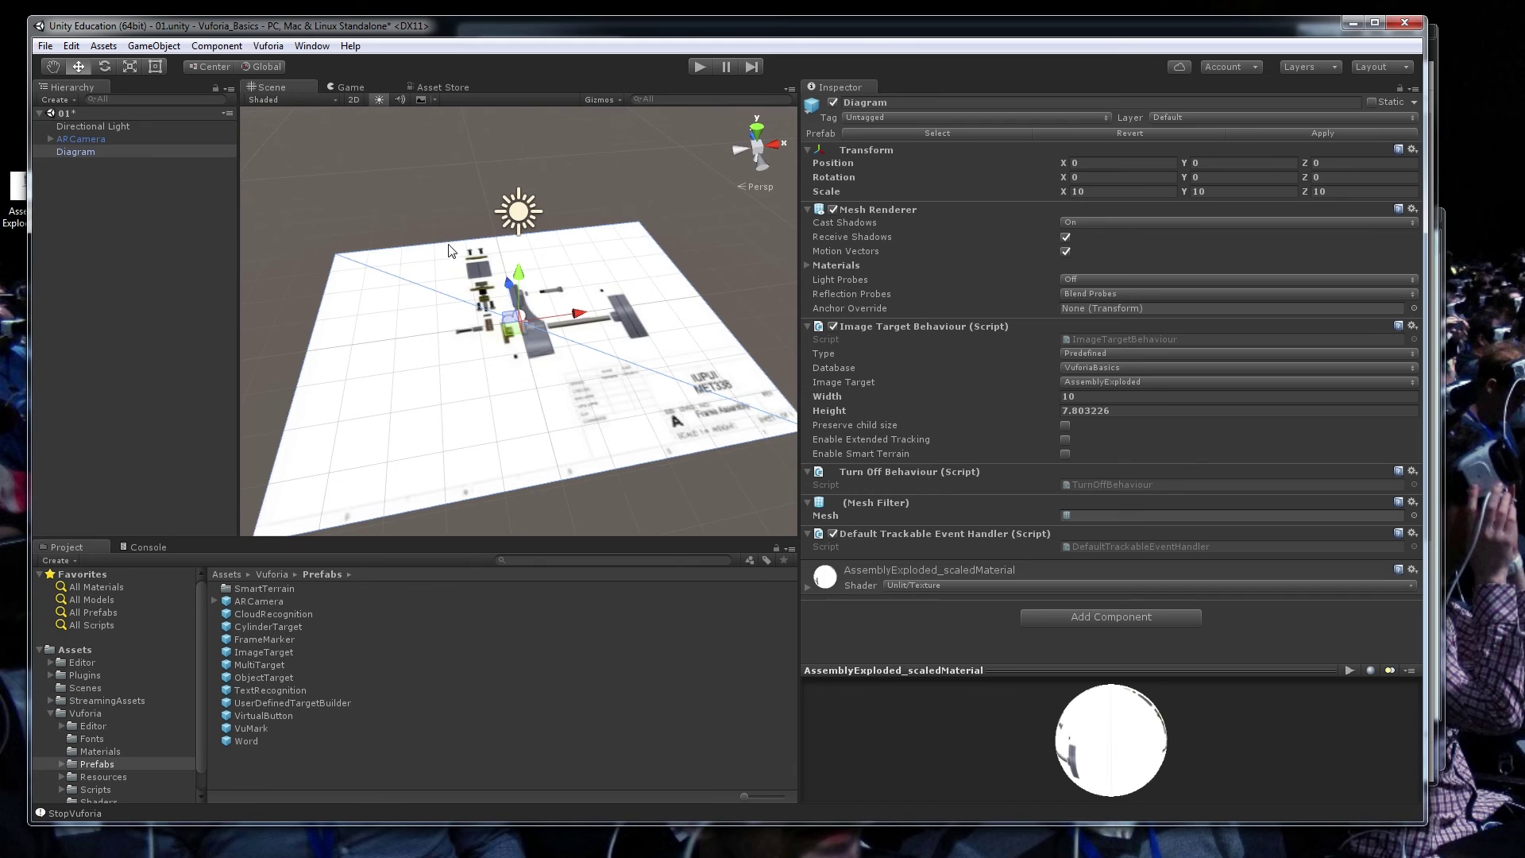
left_click_drag(552, 362, 362, 326, "alt")
scroll(560, 215, "up", 4)
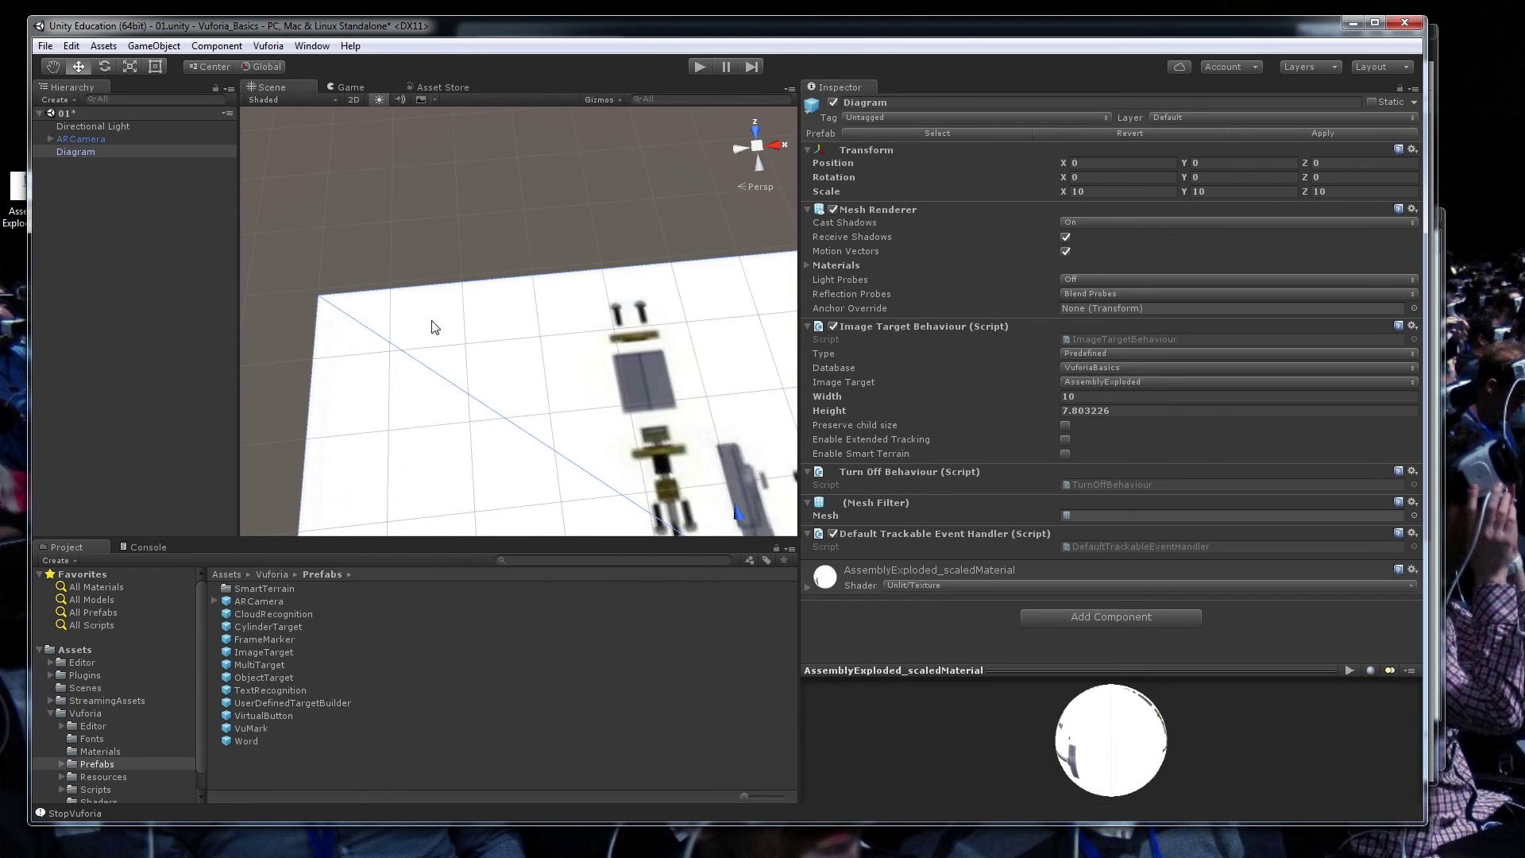
scroll(675, 280, "down", 8)
key("w")
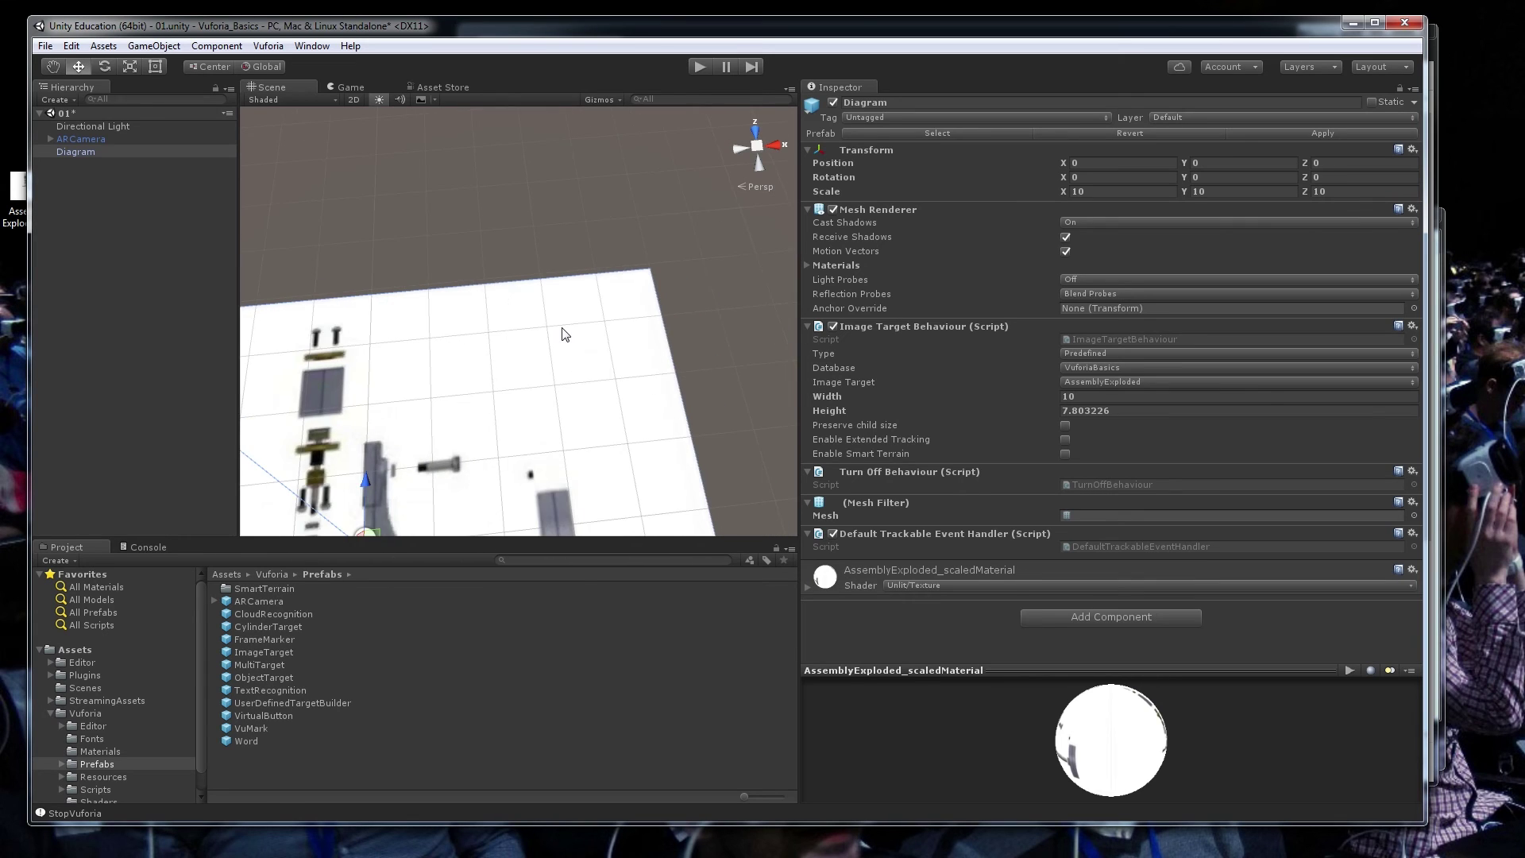
left_click_drag(582, 407, 238, 262, "alt")
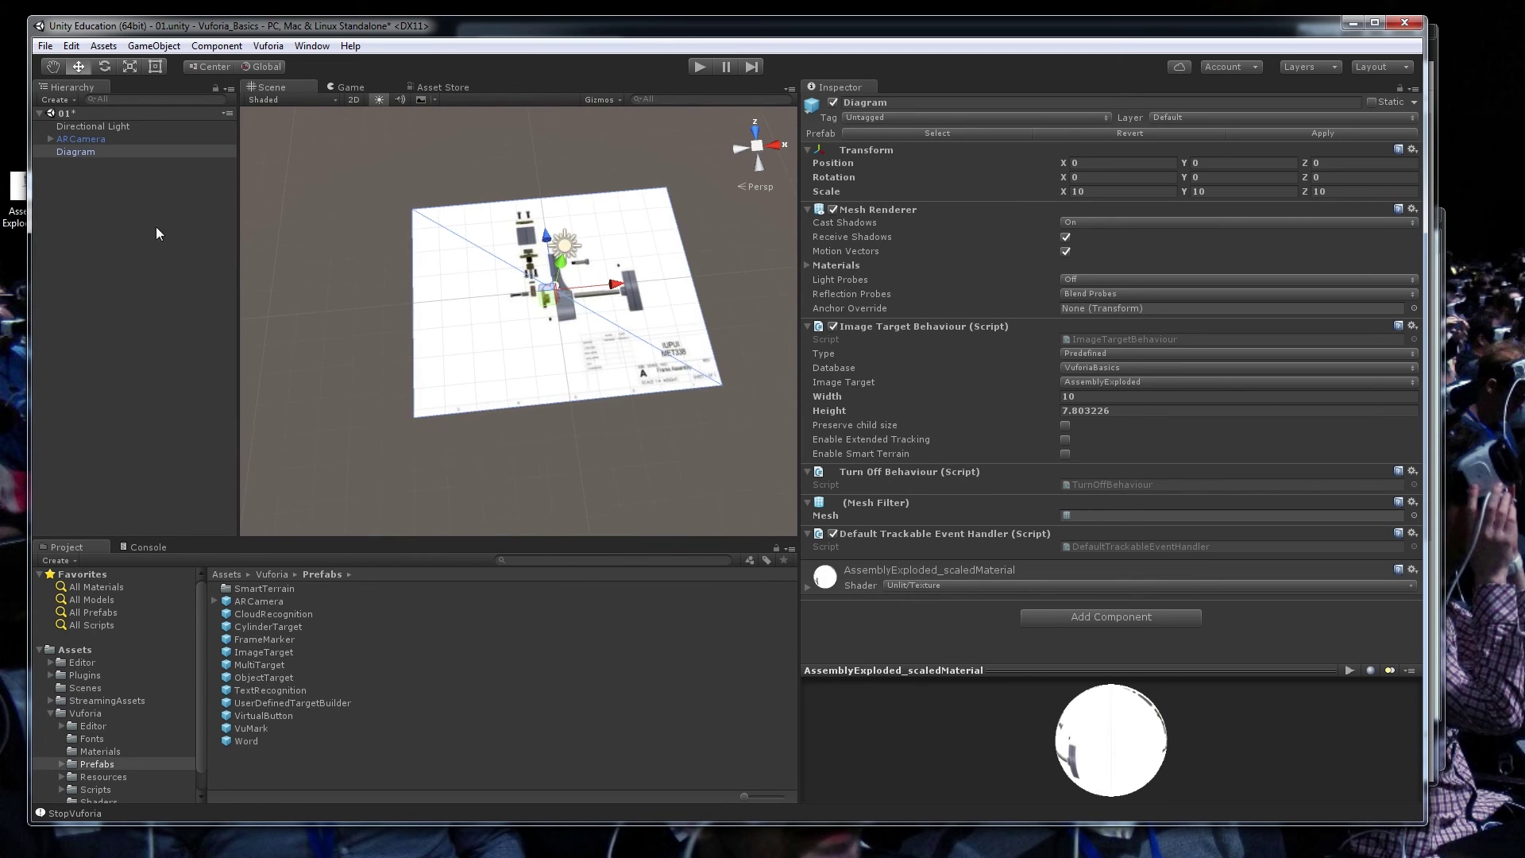
left_click(83, 160)
left_click(79, 152)
left_click_drag(323, 308, 683, 280, "alt")
Step: Add a default 3D Cube to the scene and test-run it with the webcam
left_click(154, 46)
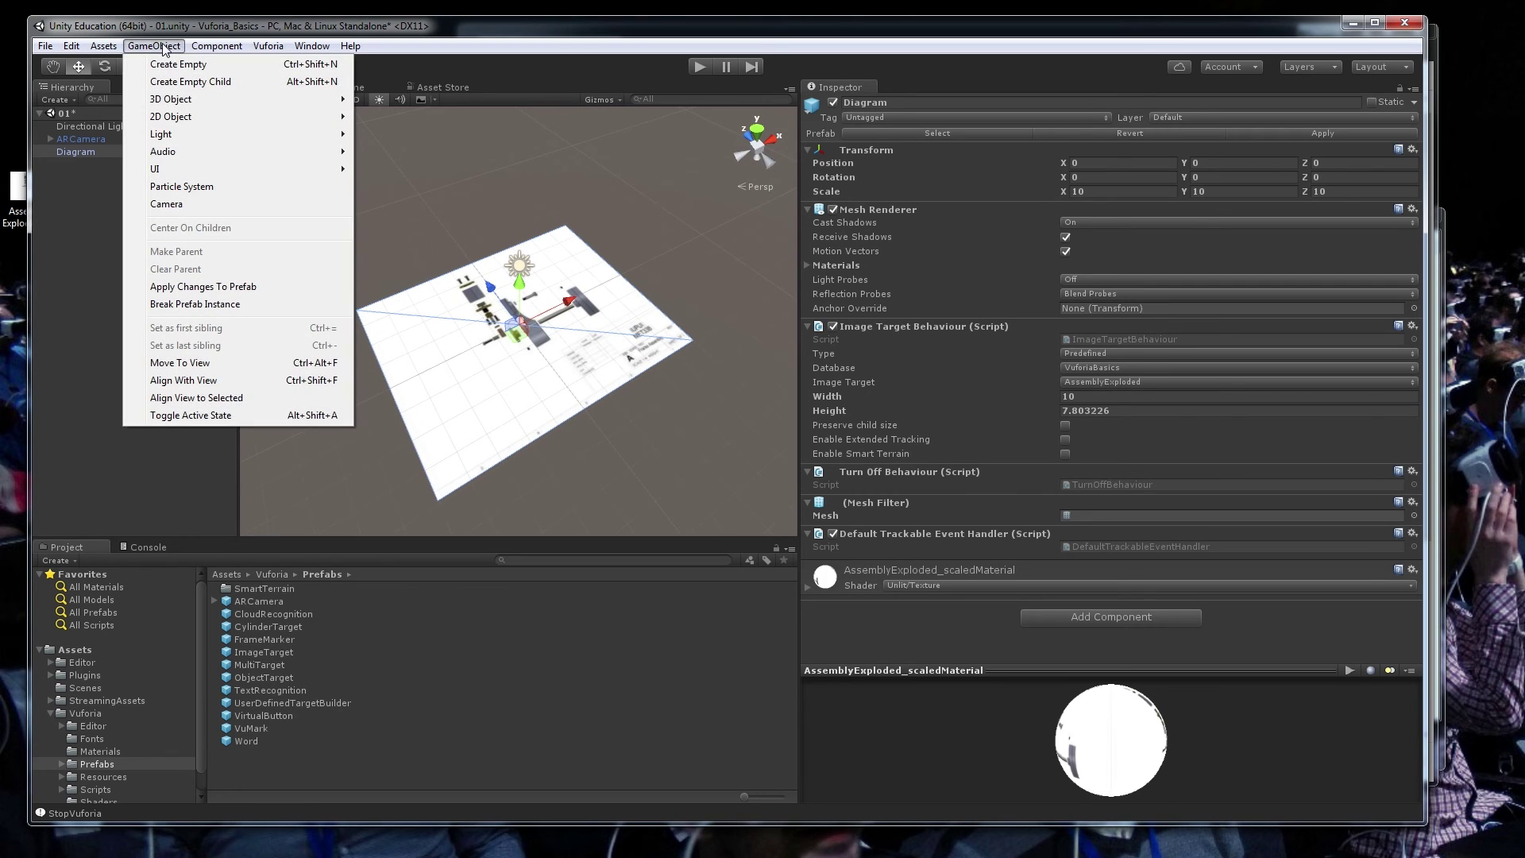
mouse_move(189, 110)
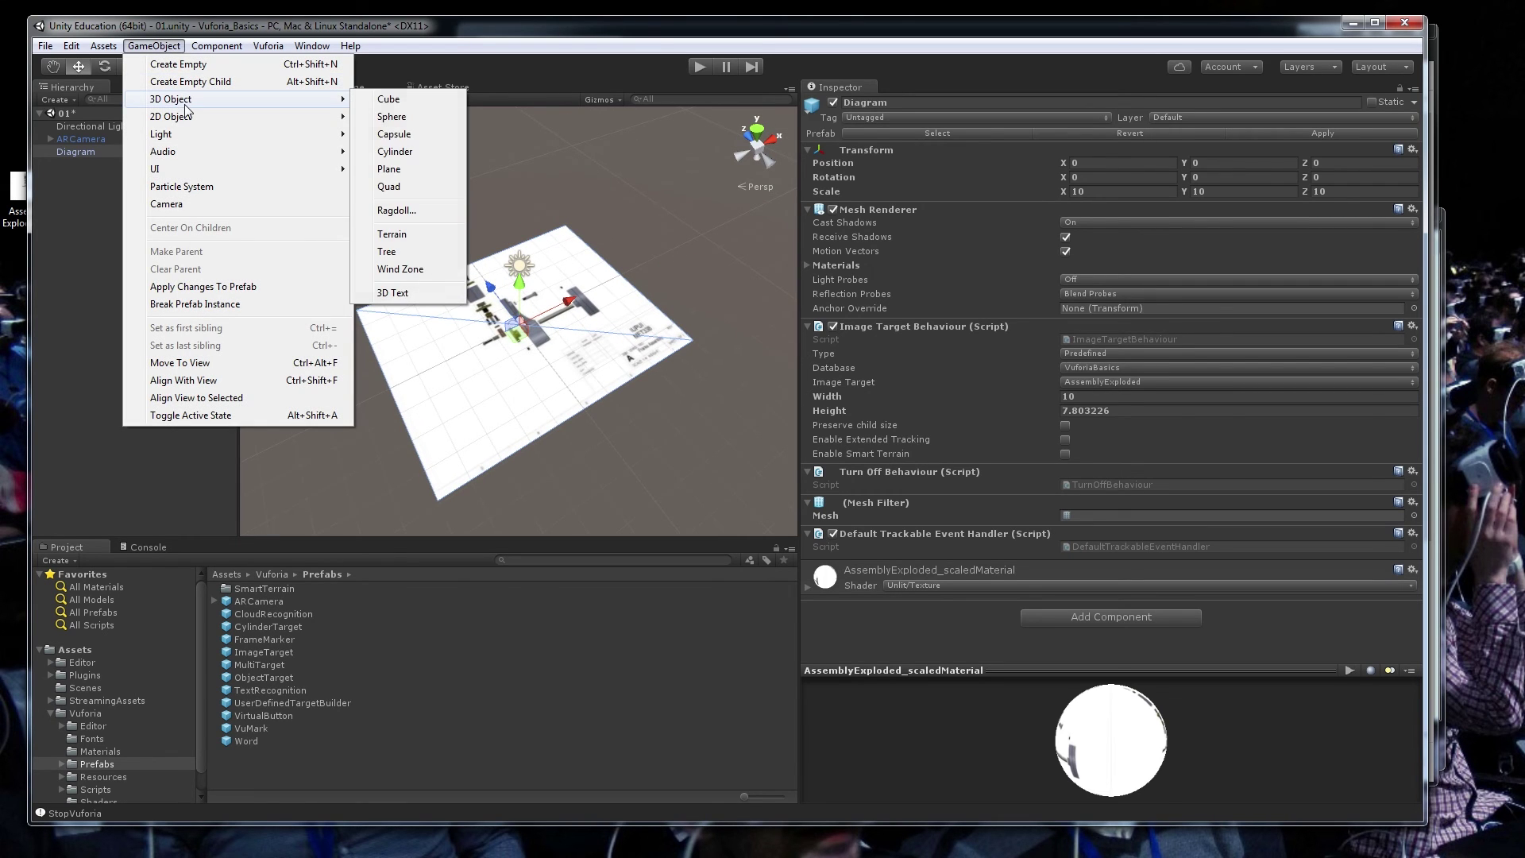
left_click(389, 101)
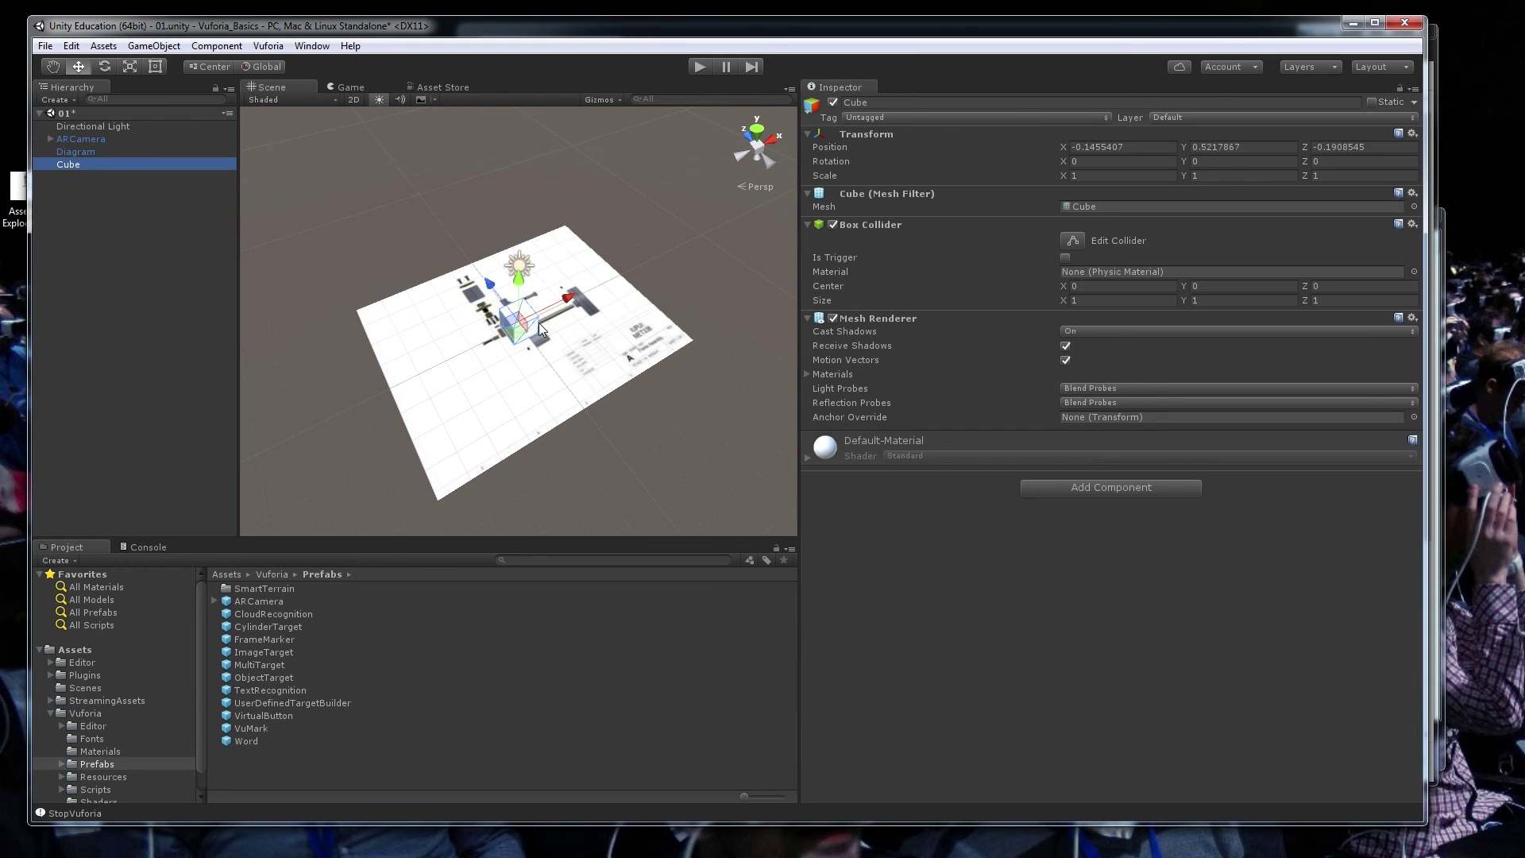
left_click(128, 213)
left_click(68, 163)
left_click_drag(345, 255, 473, 328, "alt")
left_click(697, 67)
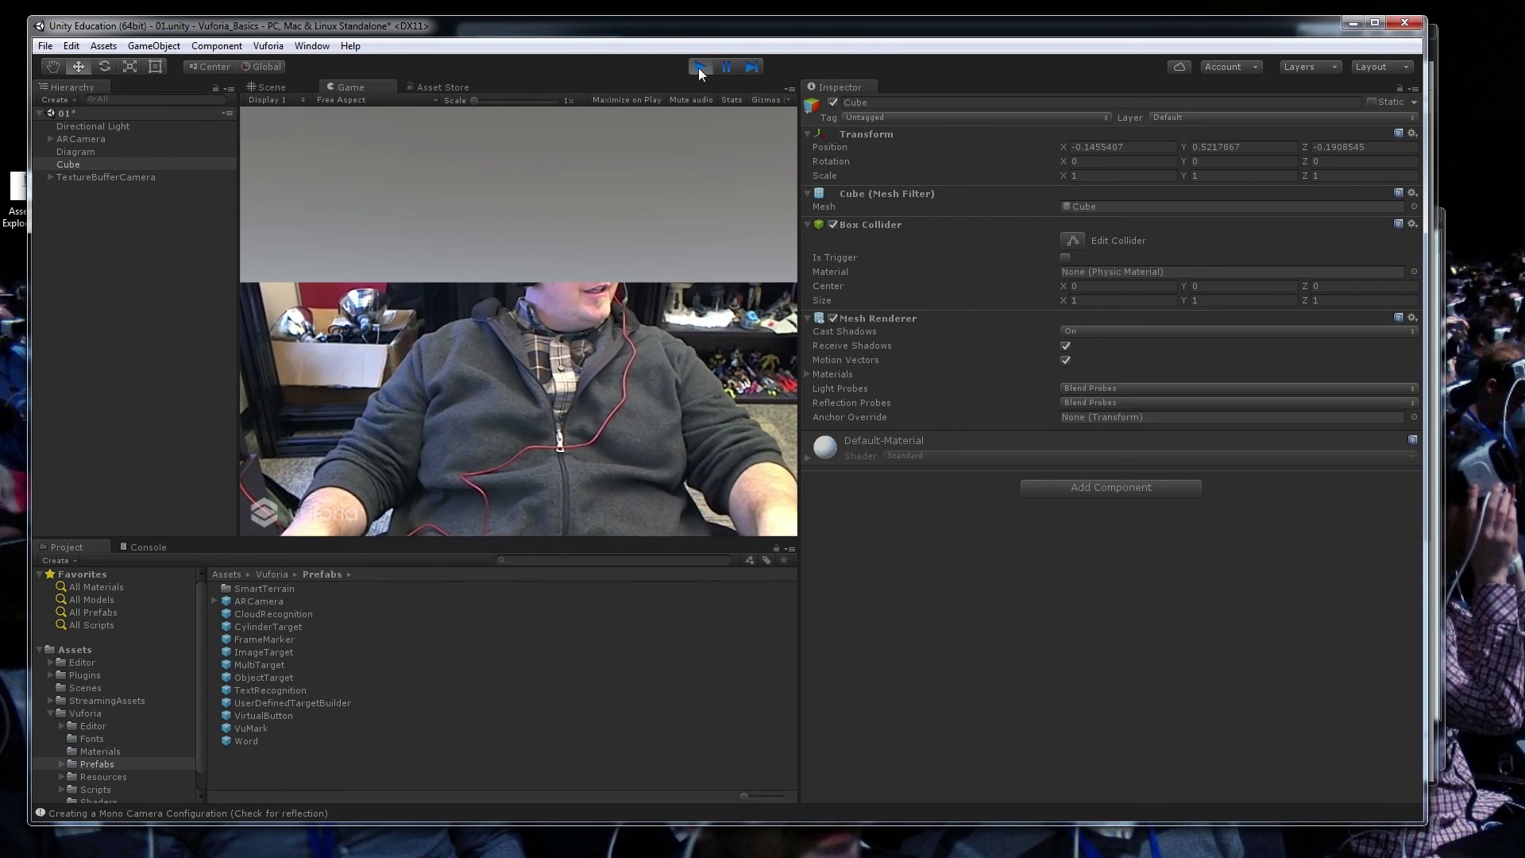
left_click(699, 67)
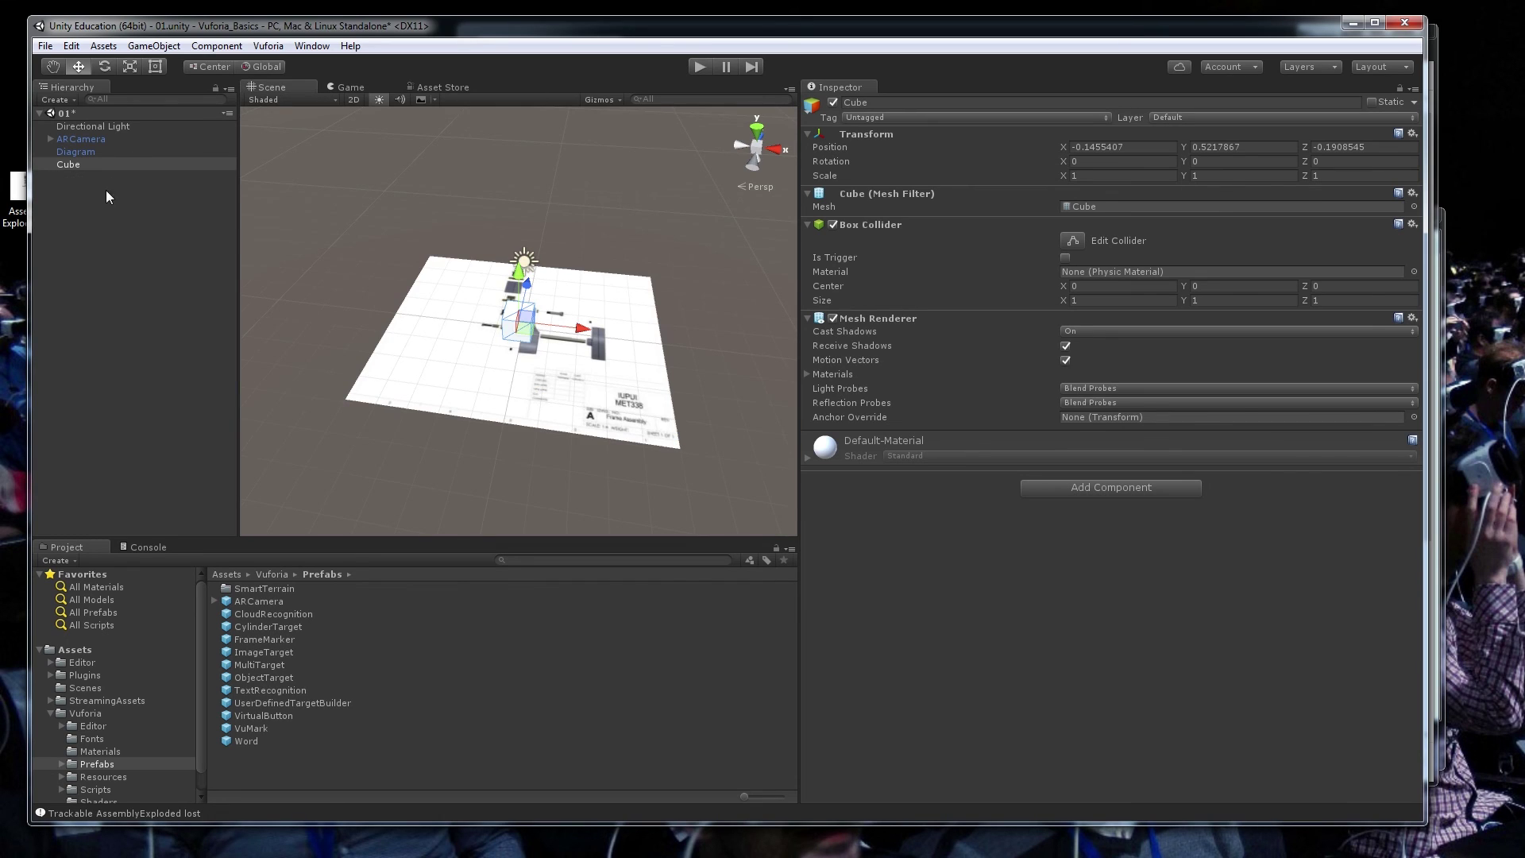
Step: Parent the Cube under Diagram, save the scene, and test-run it on the printed diagram
left_click_drag(76, 163, 78, 148)
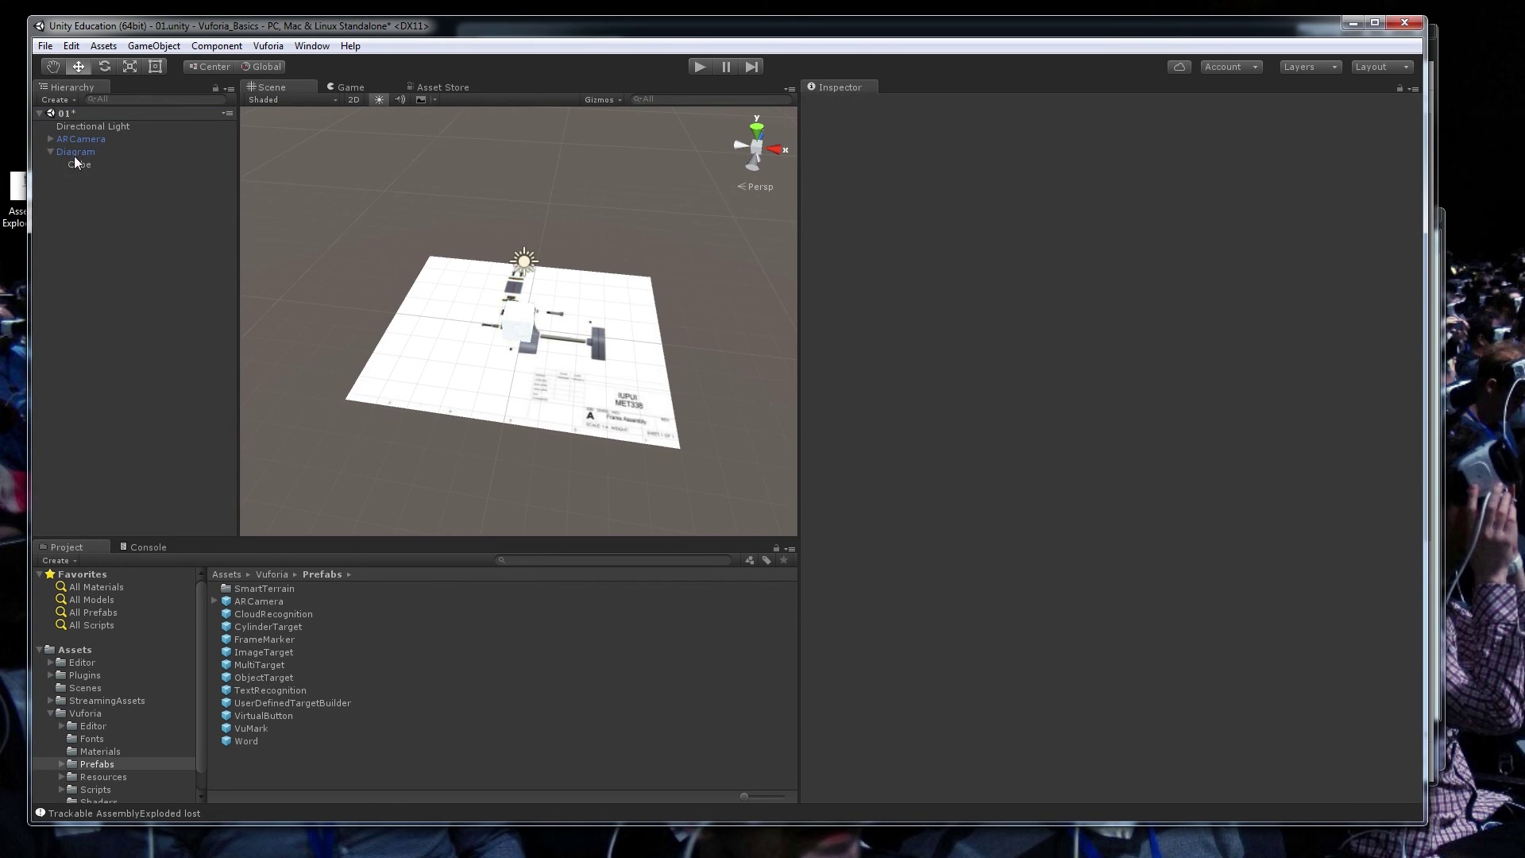
left_click(122, 223)
key("ctrl+s")
left_click(699, 69)
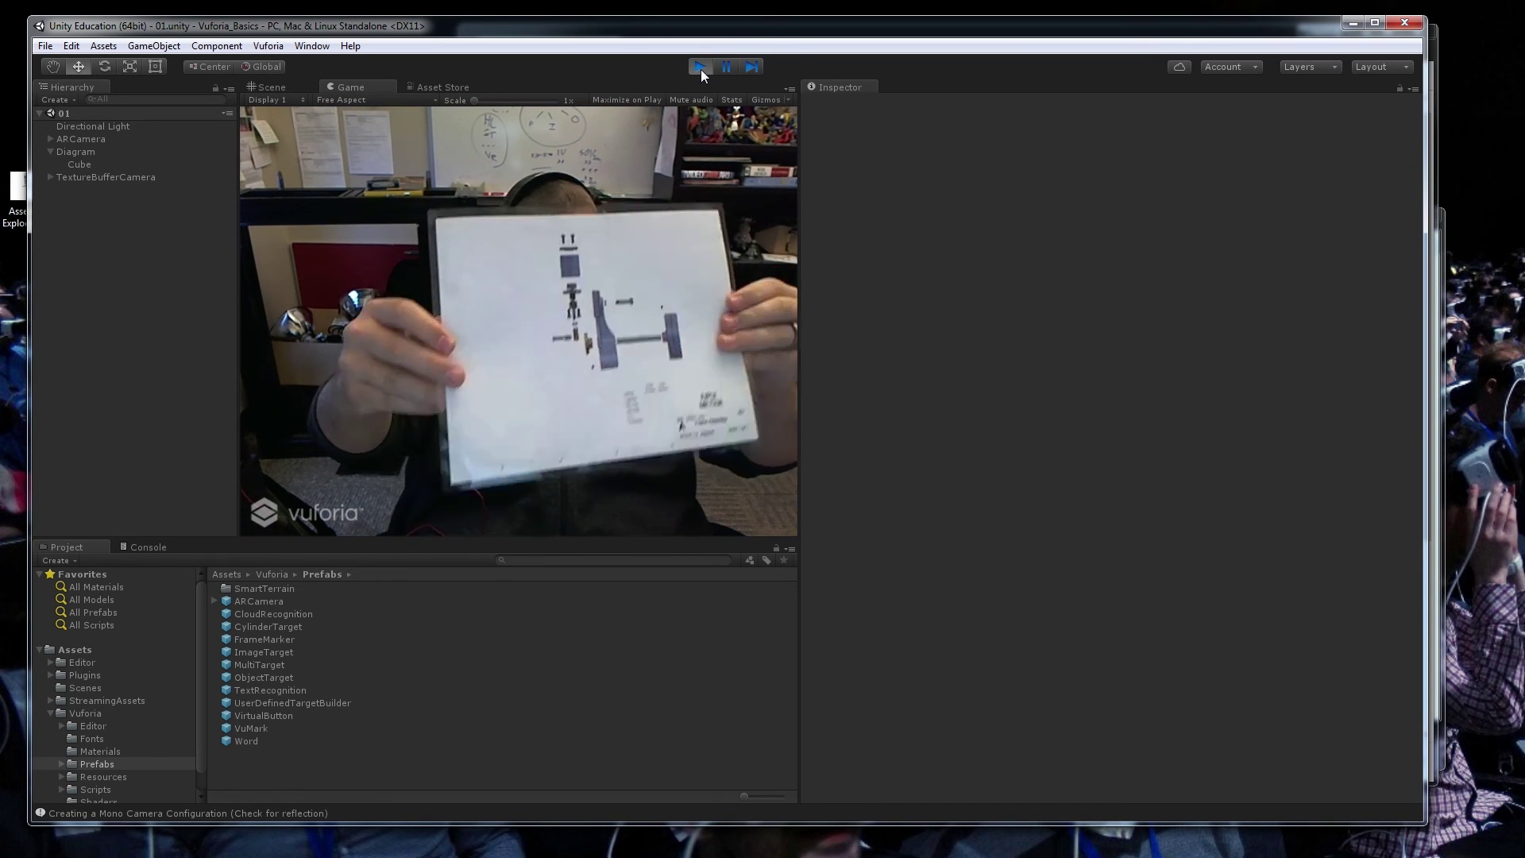
left_click(700, 69)
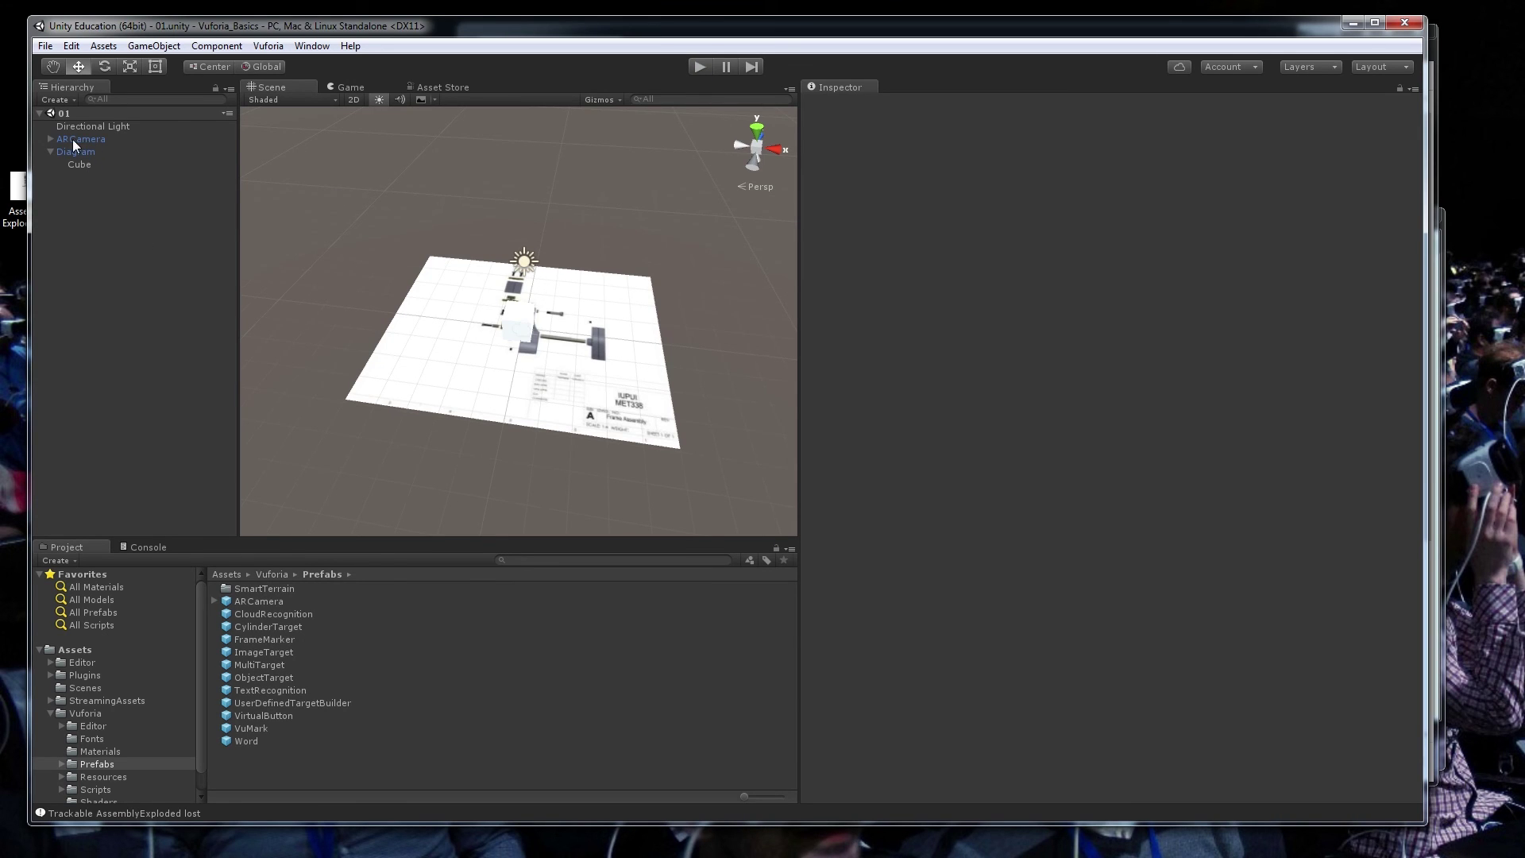
left_click(75, 139)
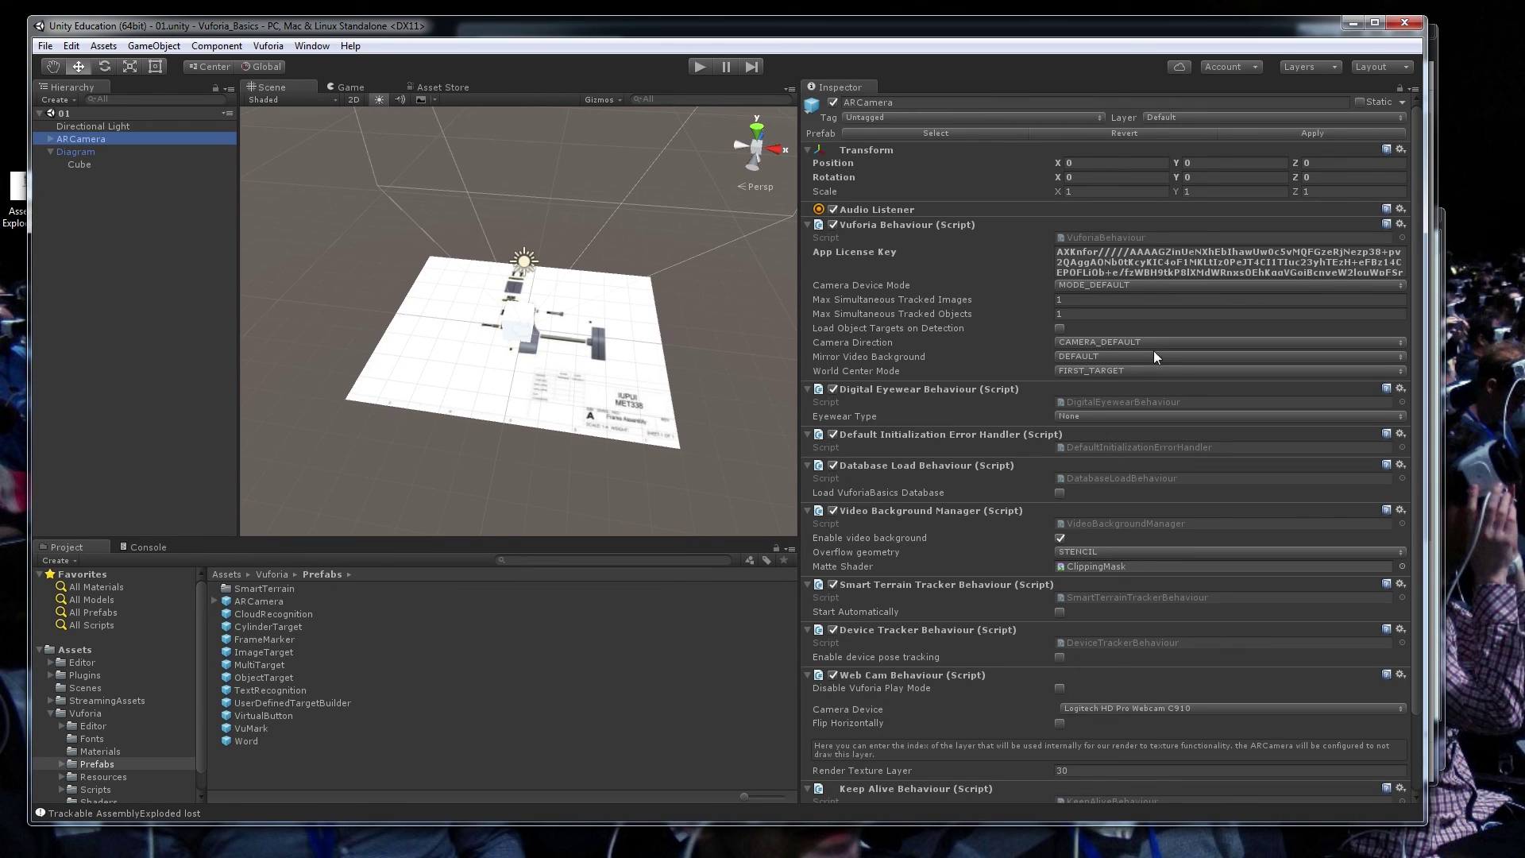
Step: Make ARCamera load and activate the VuforiaBasics database, save, and run the scene
left_click(77, 143)
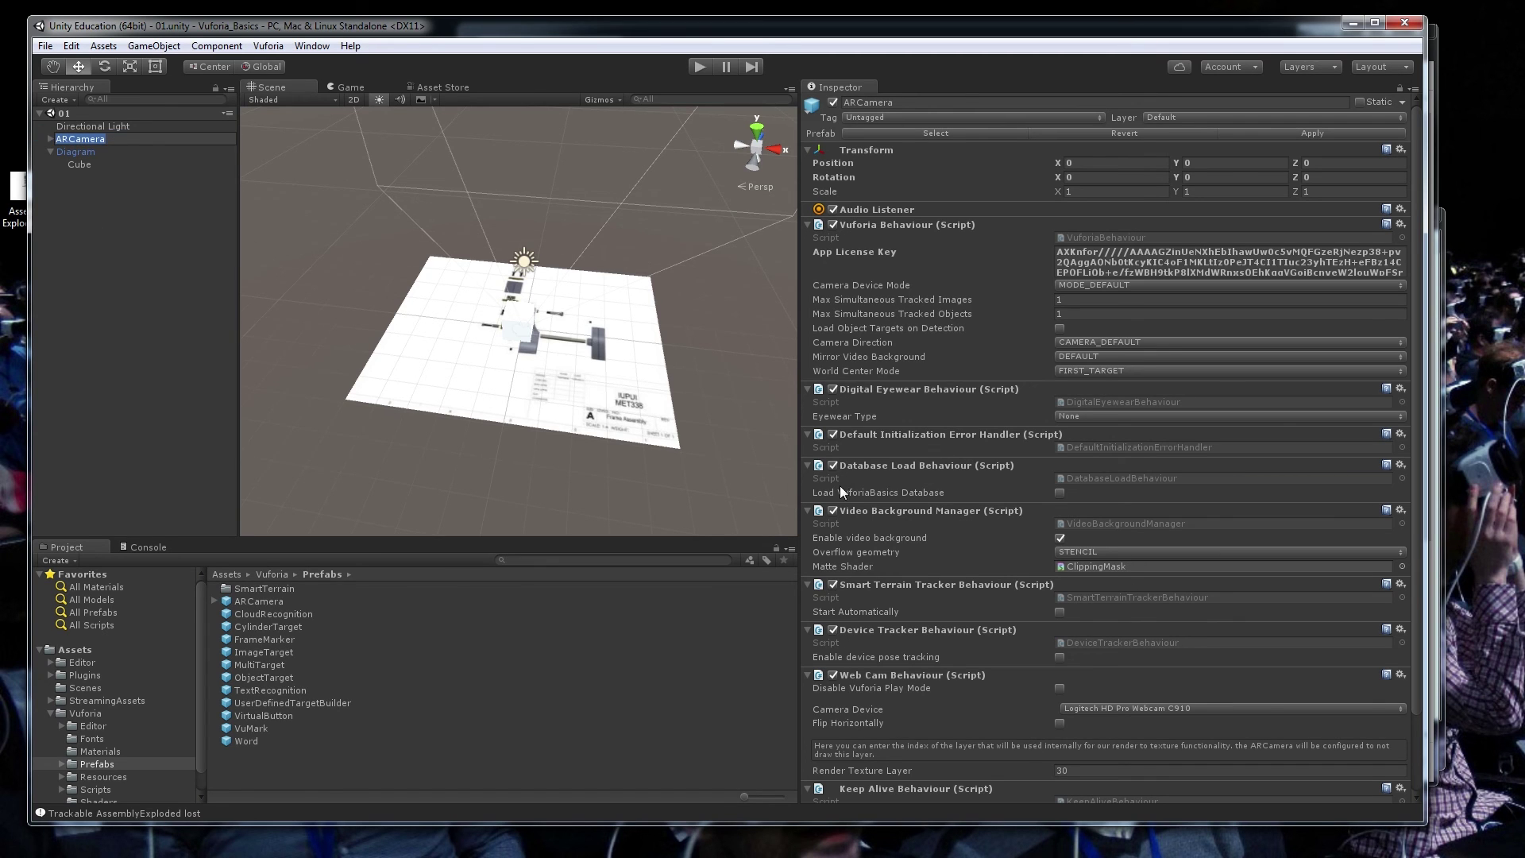
scroll(1000, 376, "down", 3)
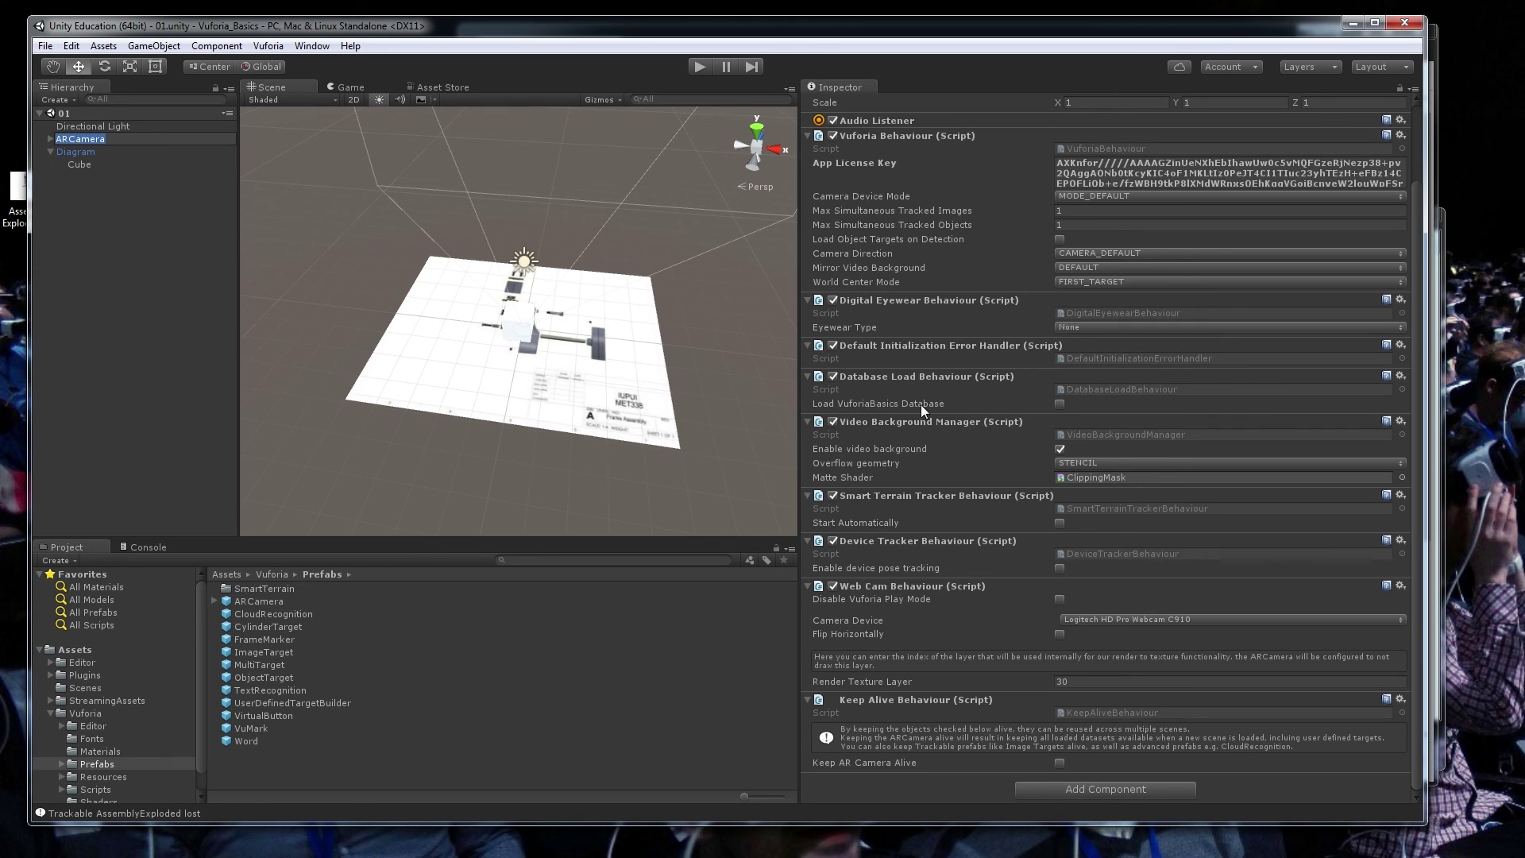
left_click(1060, 405)
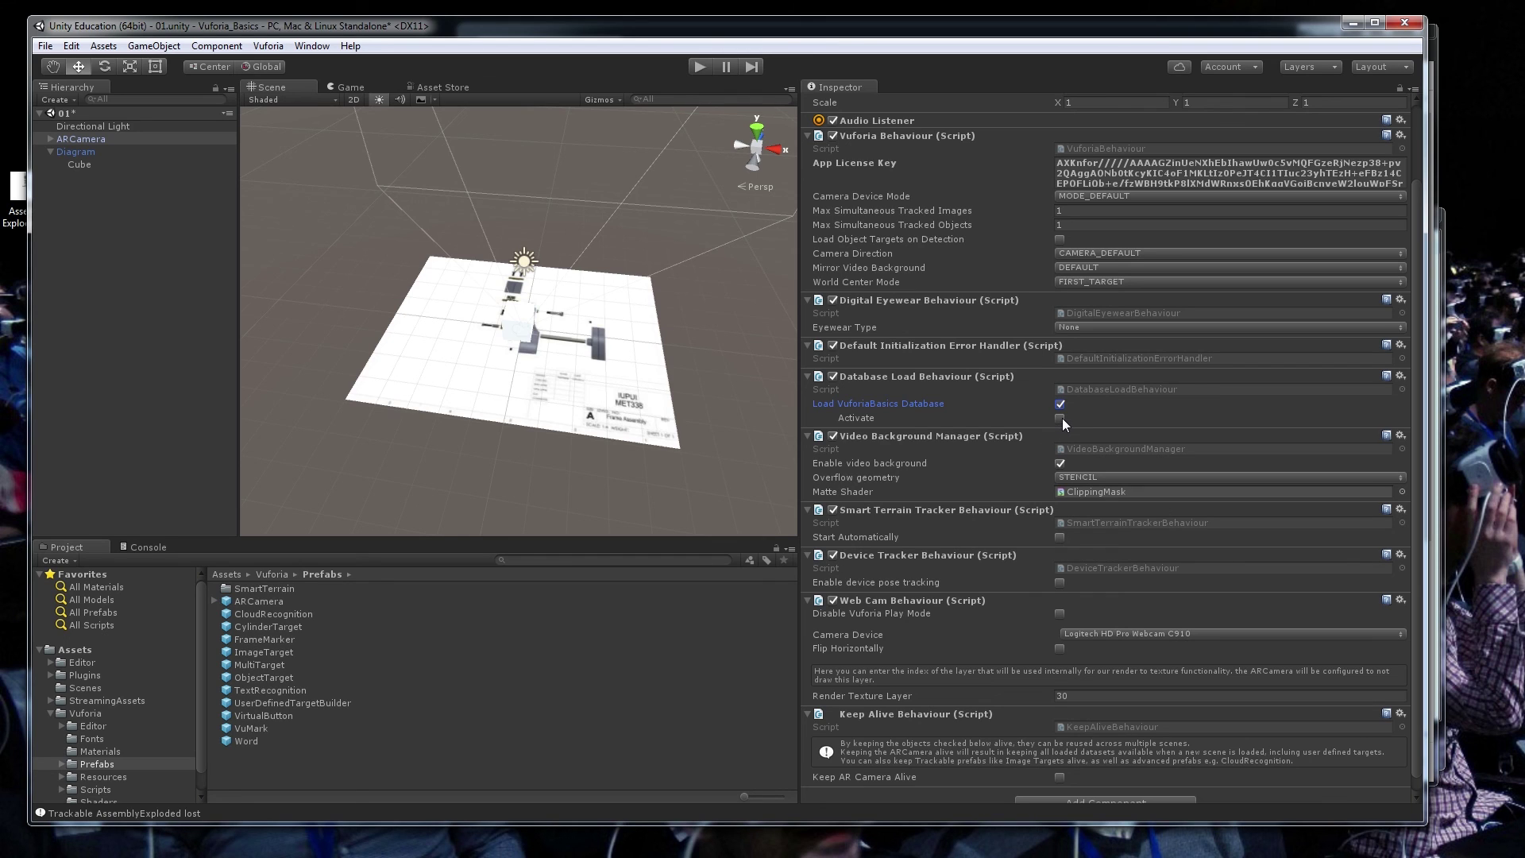
left_click(1061, 418)
key("ctrl+s")
left_click(696, 68)
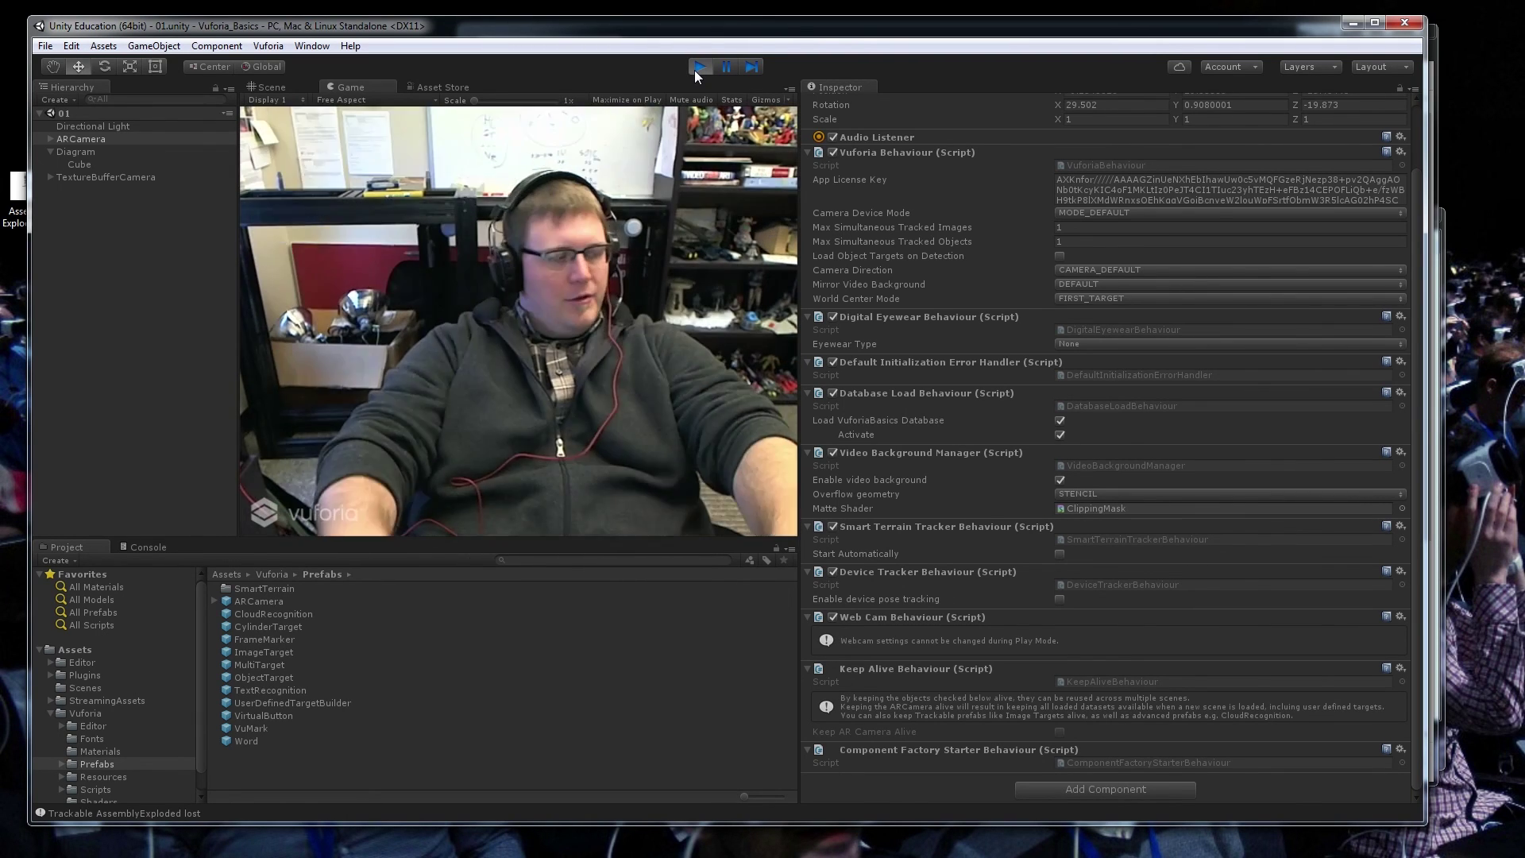
Step: Tilt the Cube to roughly 77, 82, 80 degrees, scale it to about 0.41, and rerun
key("ctrl+p")
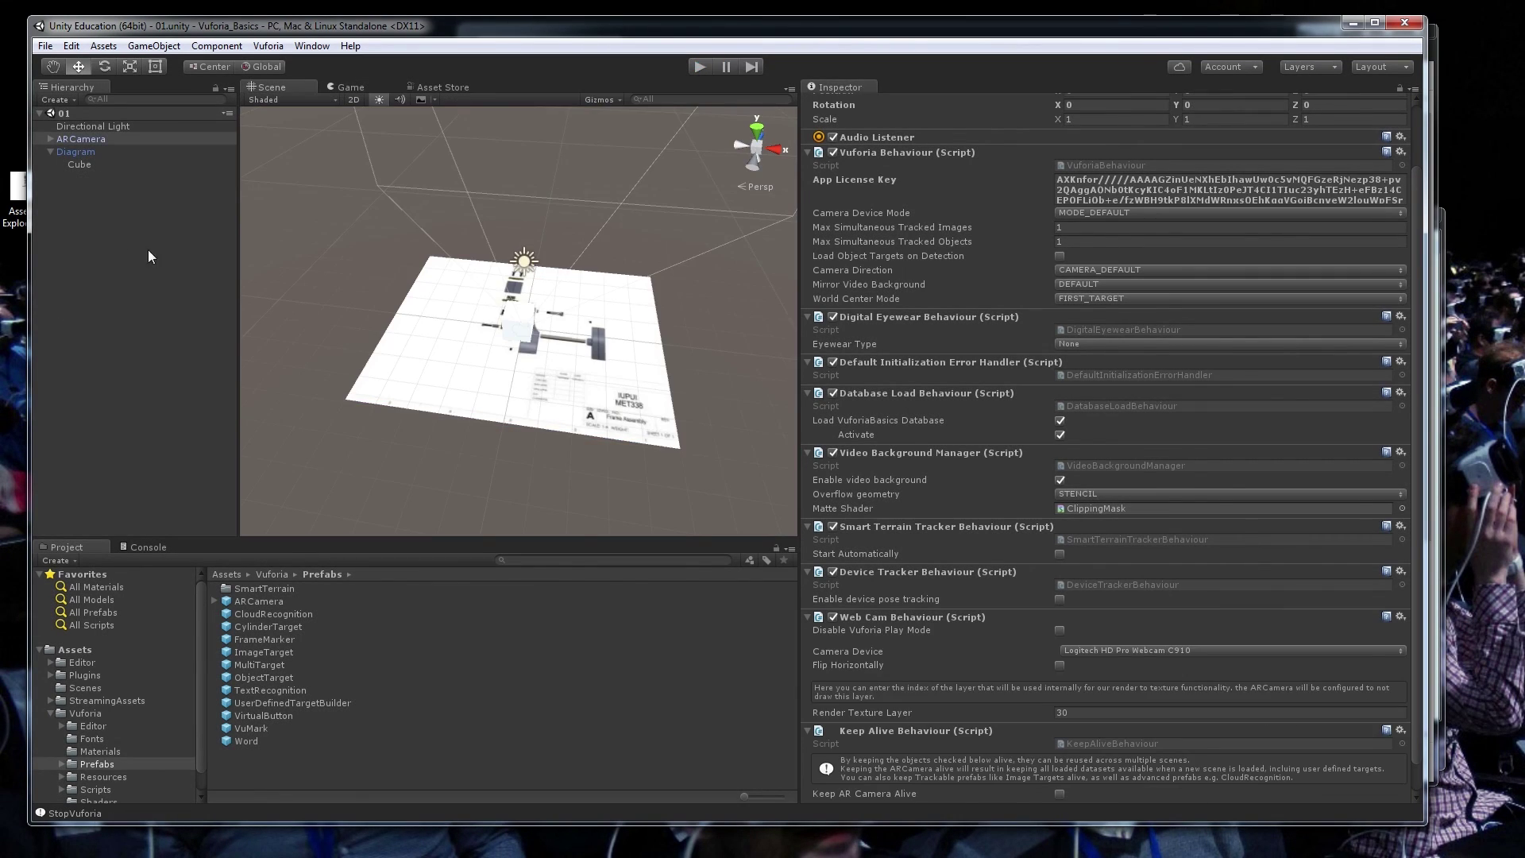
left_click(50, 136)
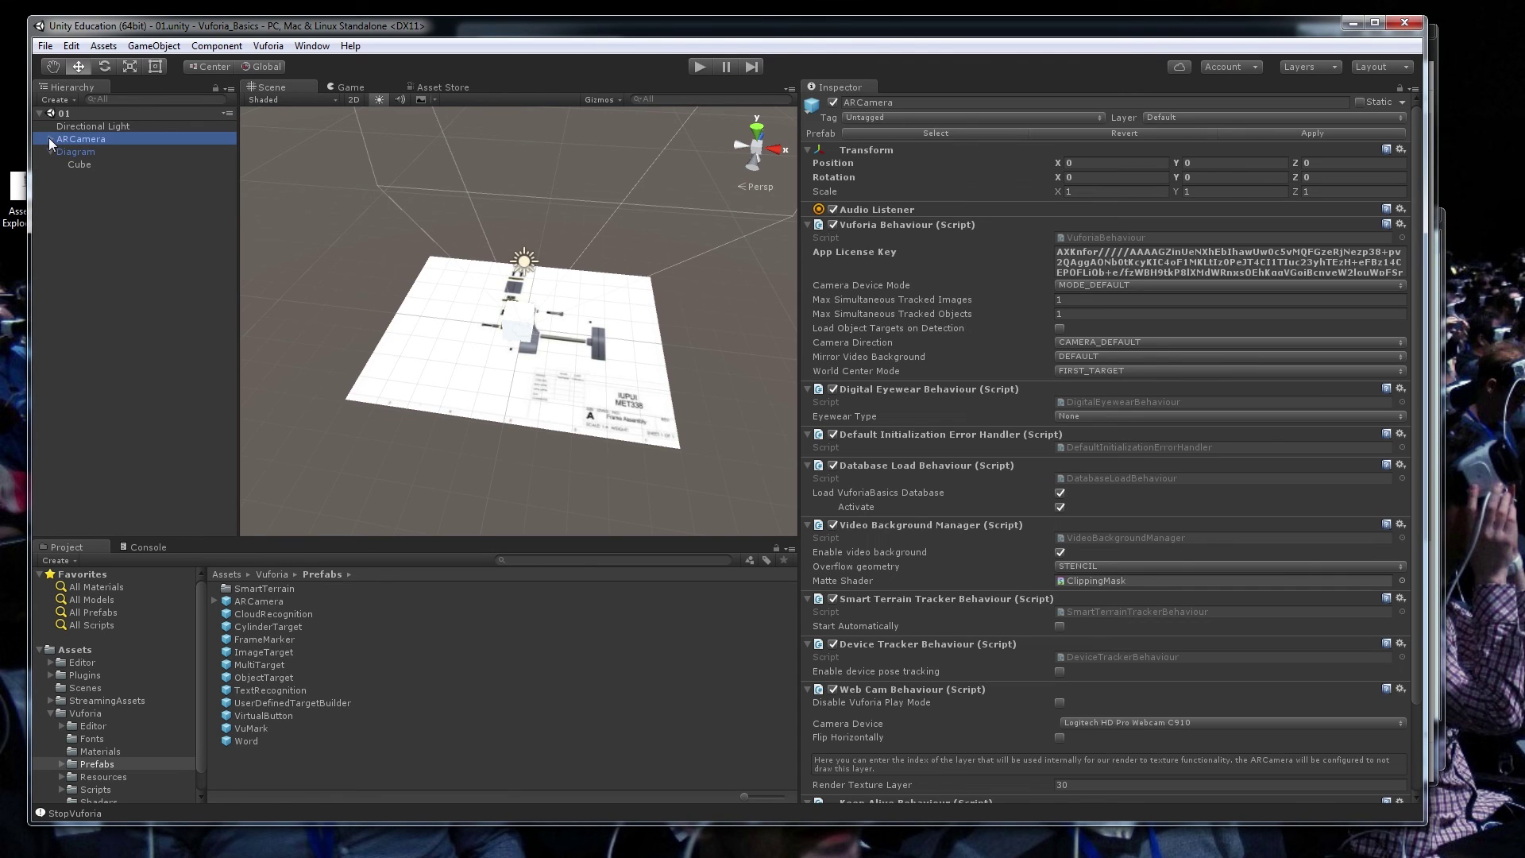
left_click(86, 176)
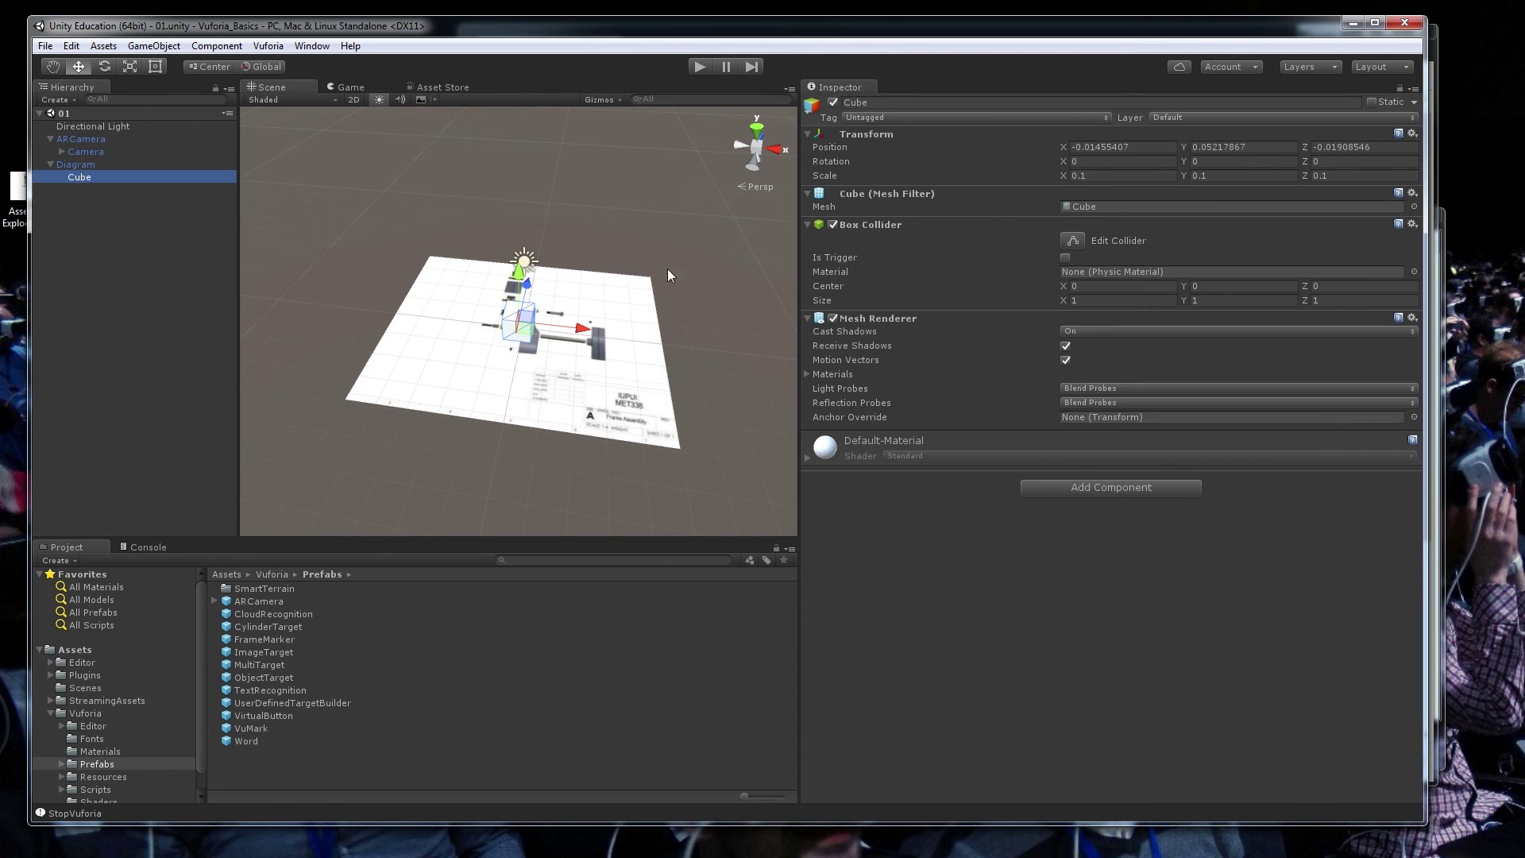
key("e")
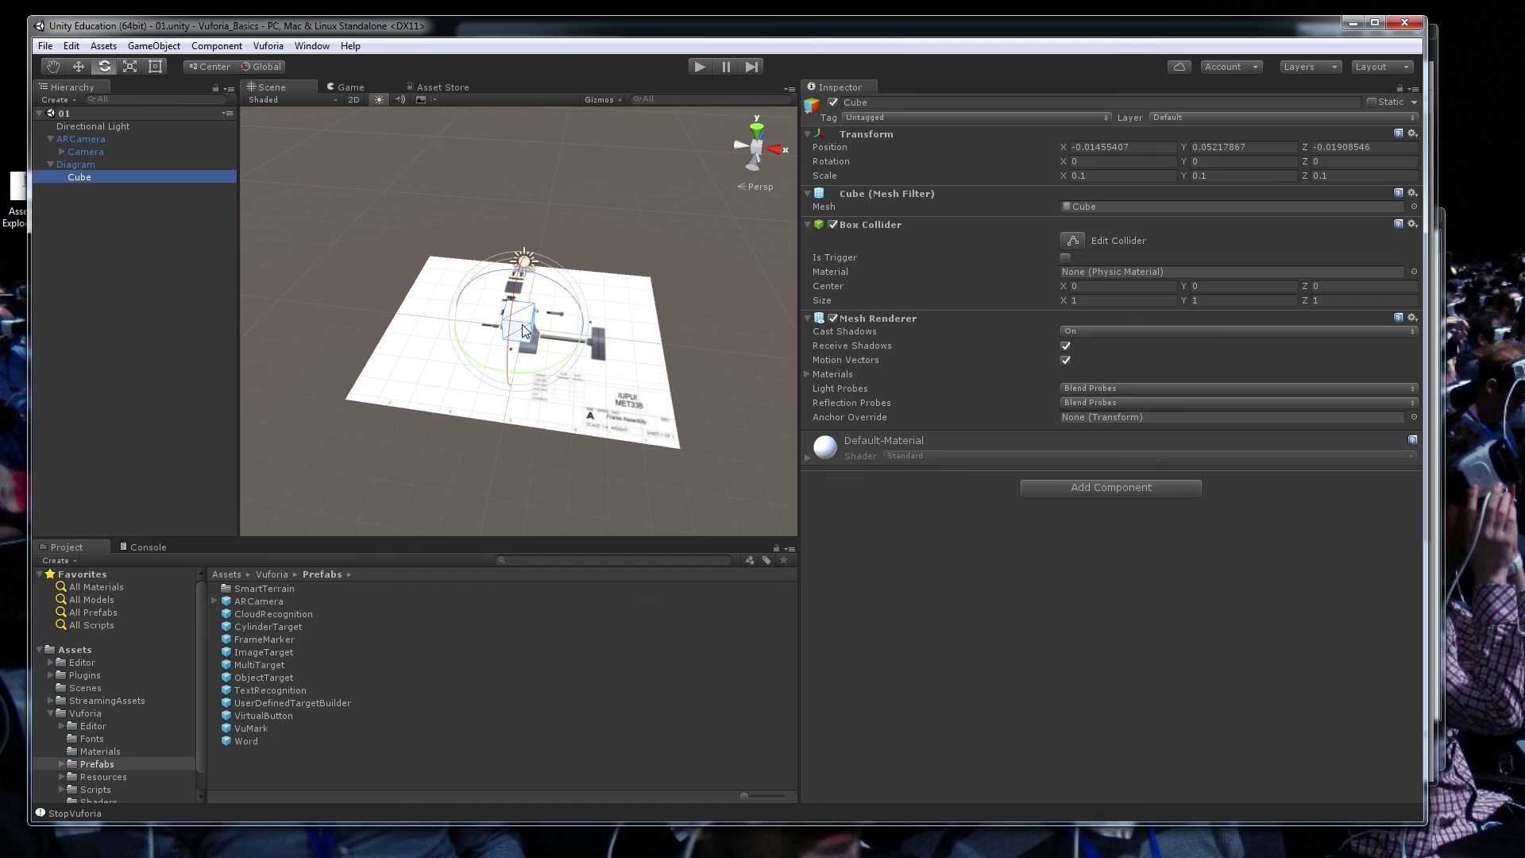
left_click_drag(522, 330, 536, 272)
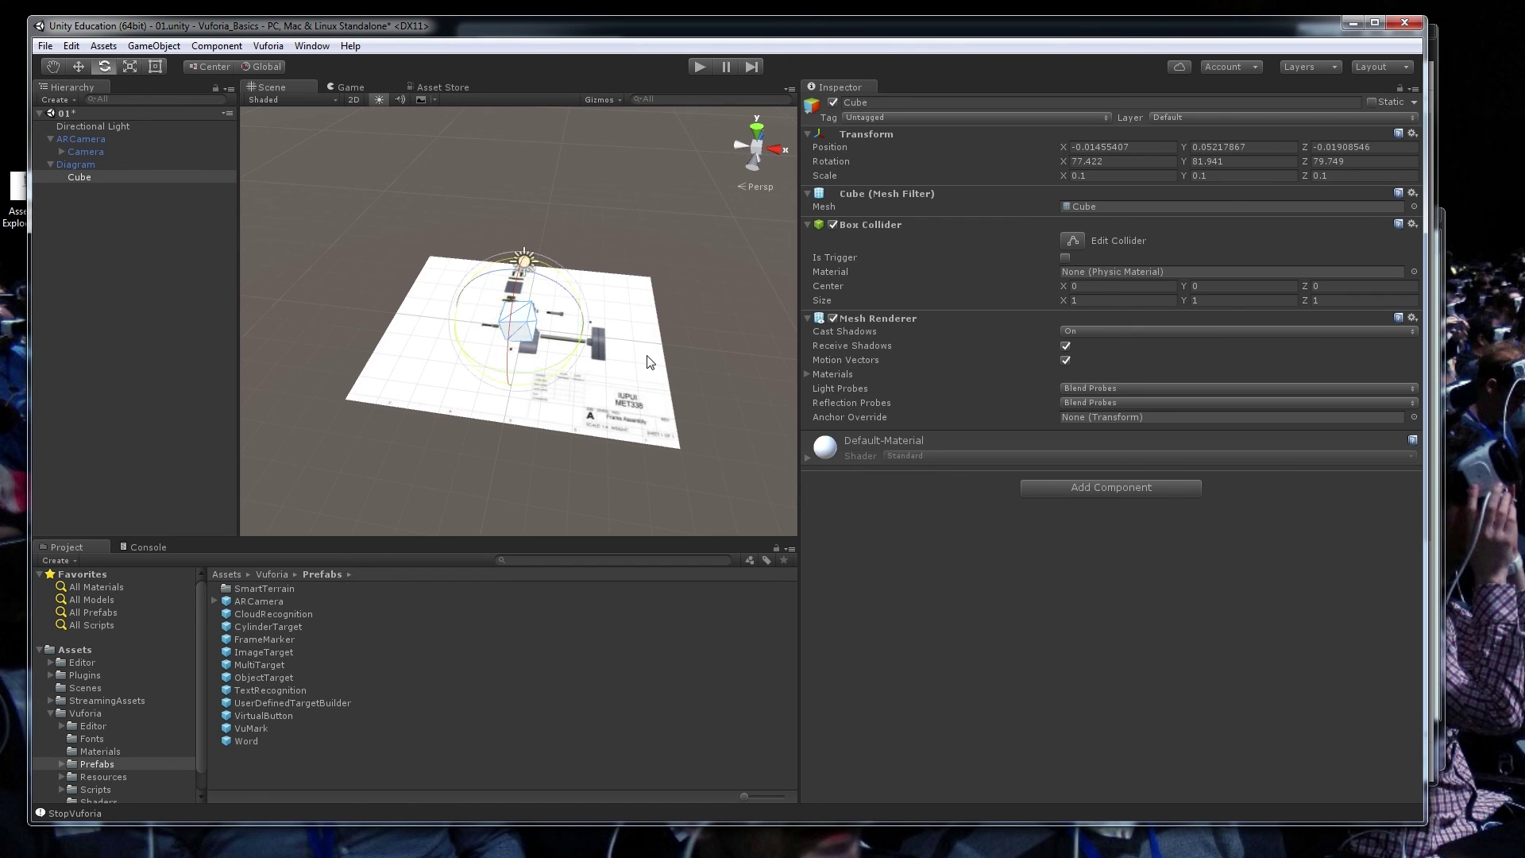
key("r")
left_click_drag(514, 322, 518, 217)
key("w")
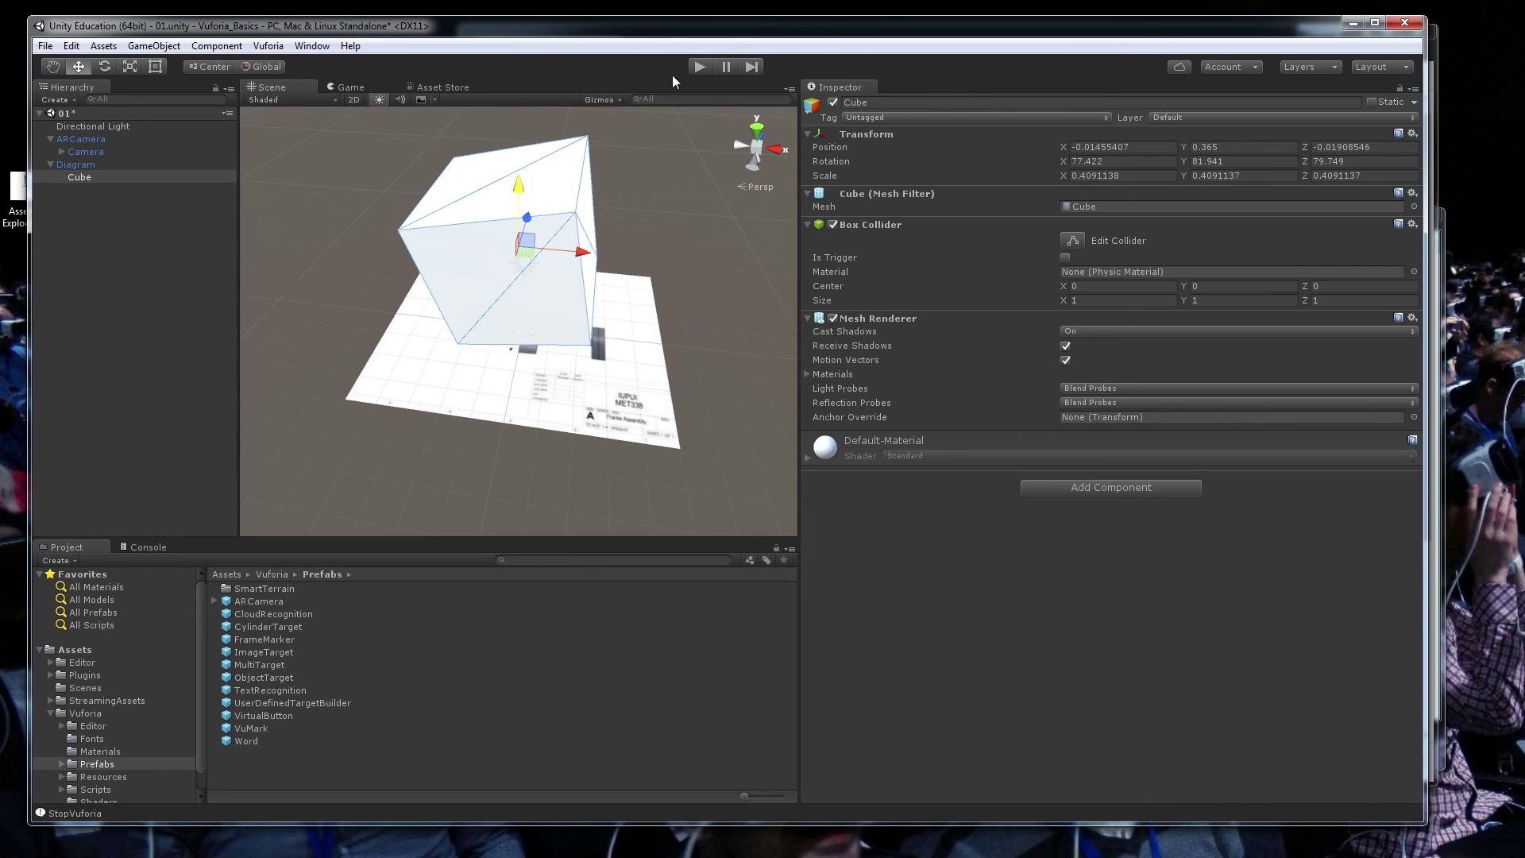
left_click(700, 67)
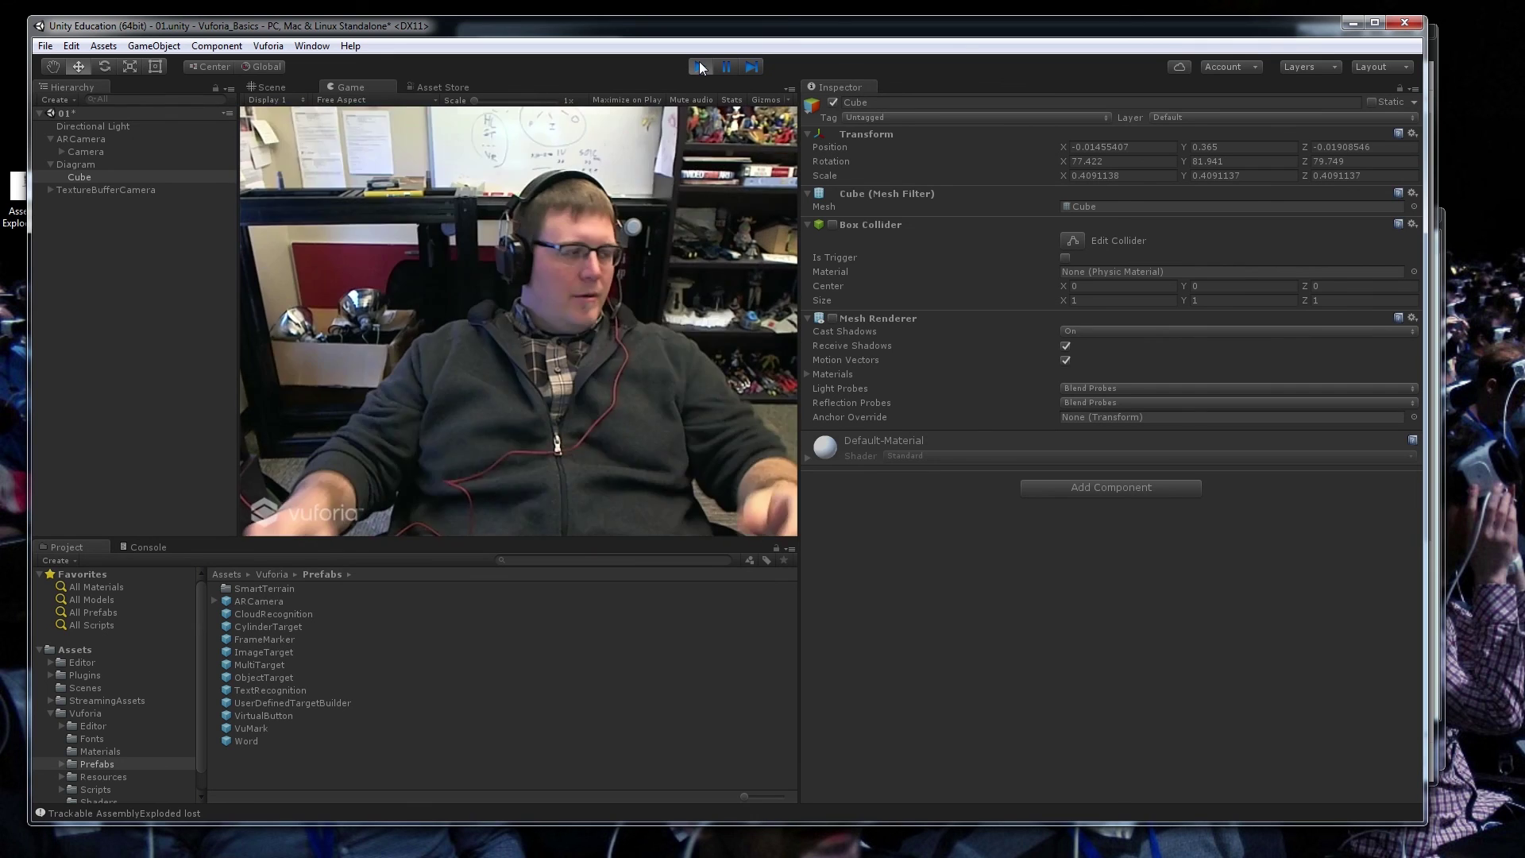
Step: Exit Play mode, check the tilted Cube above the Diagram target, and save scene 01
key("ctrl+p")
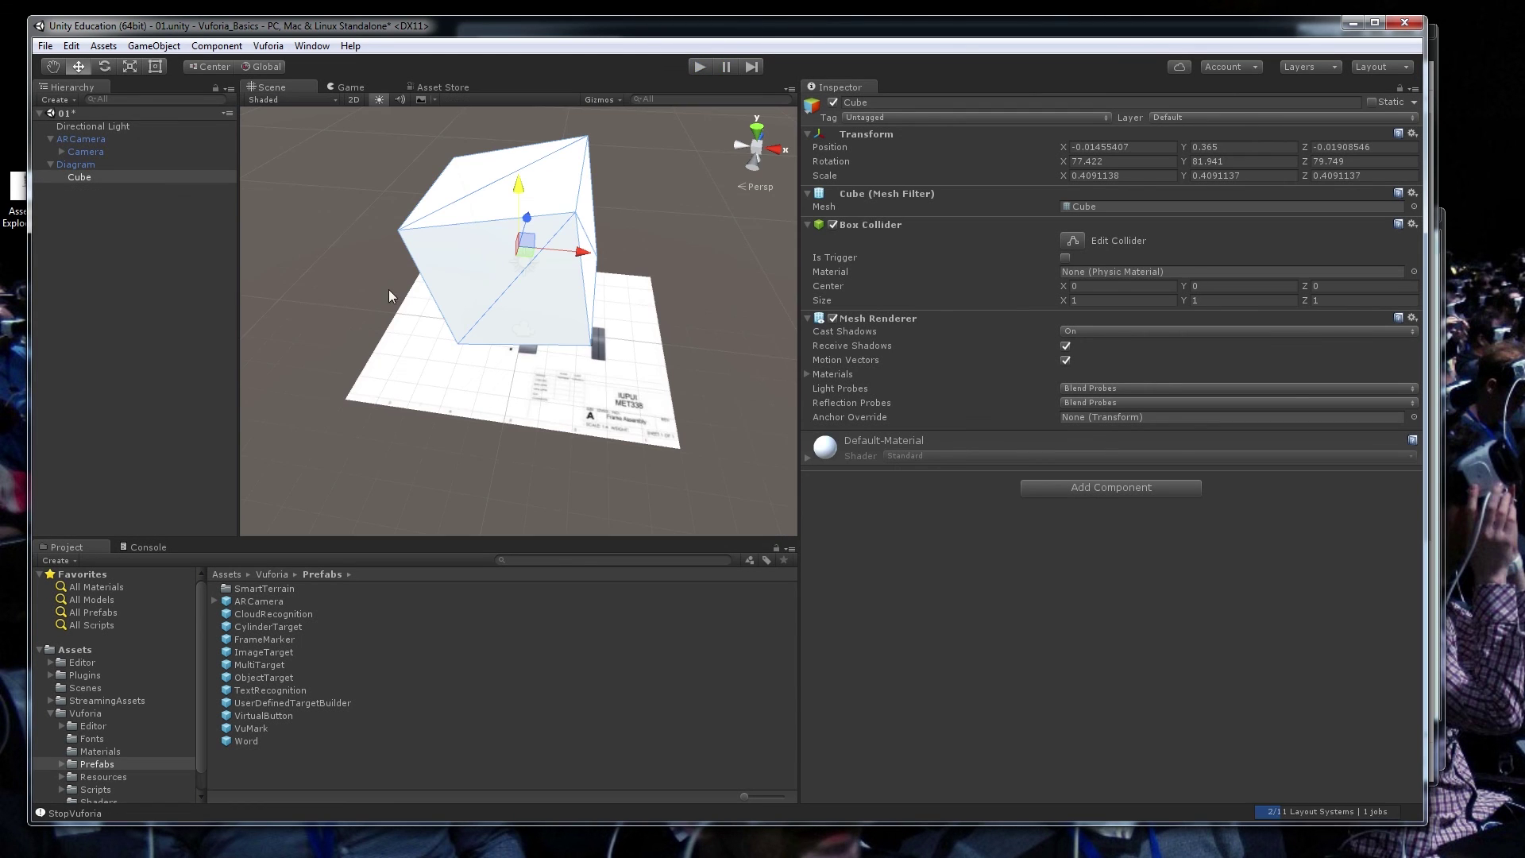
left_click_drag(715, 309, 660, 292, "alt")
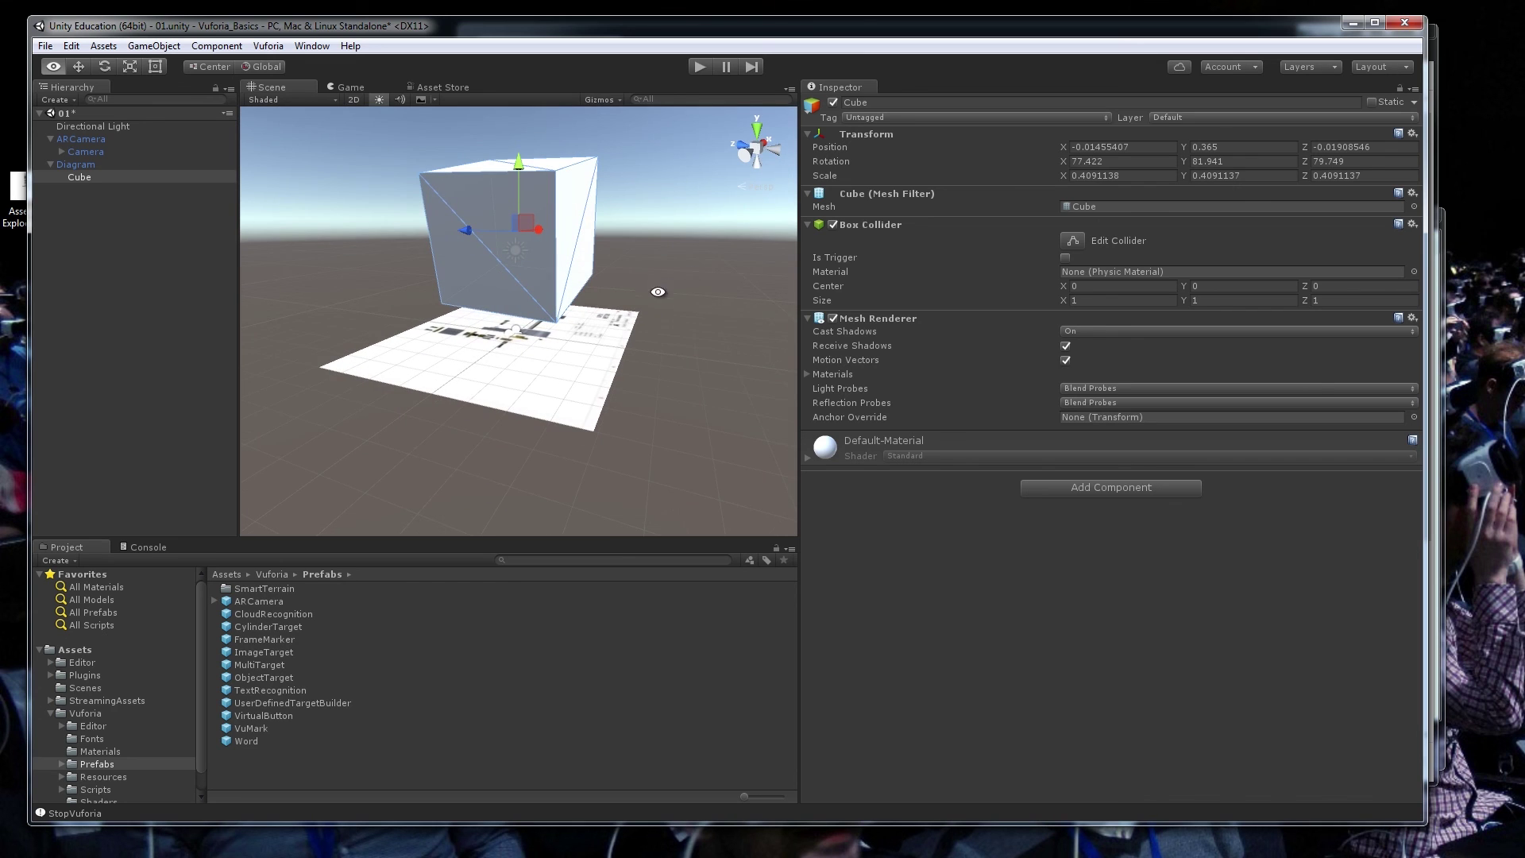
left_click_drag(667, 385, 604, 396, "alt")
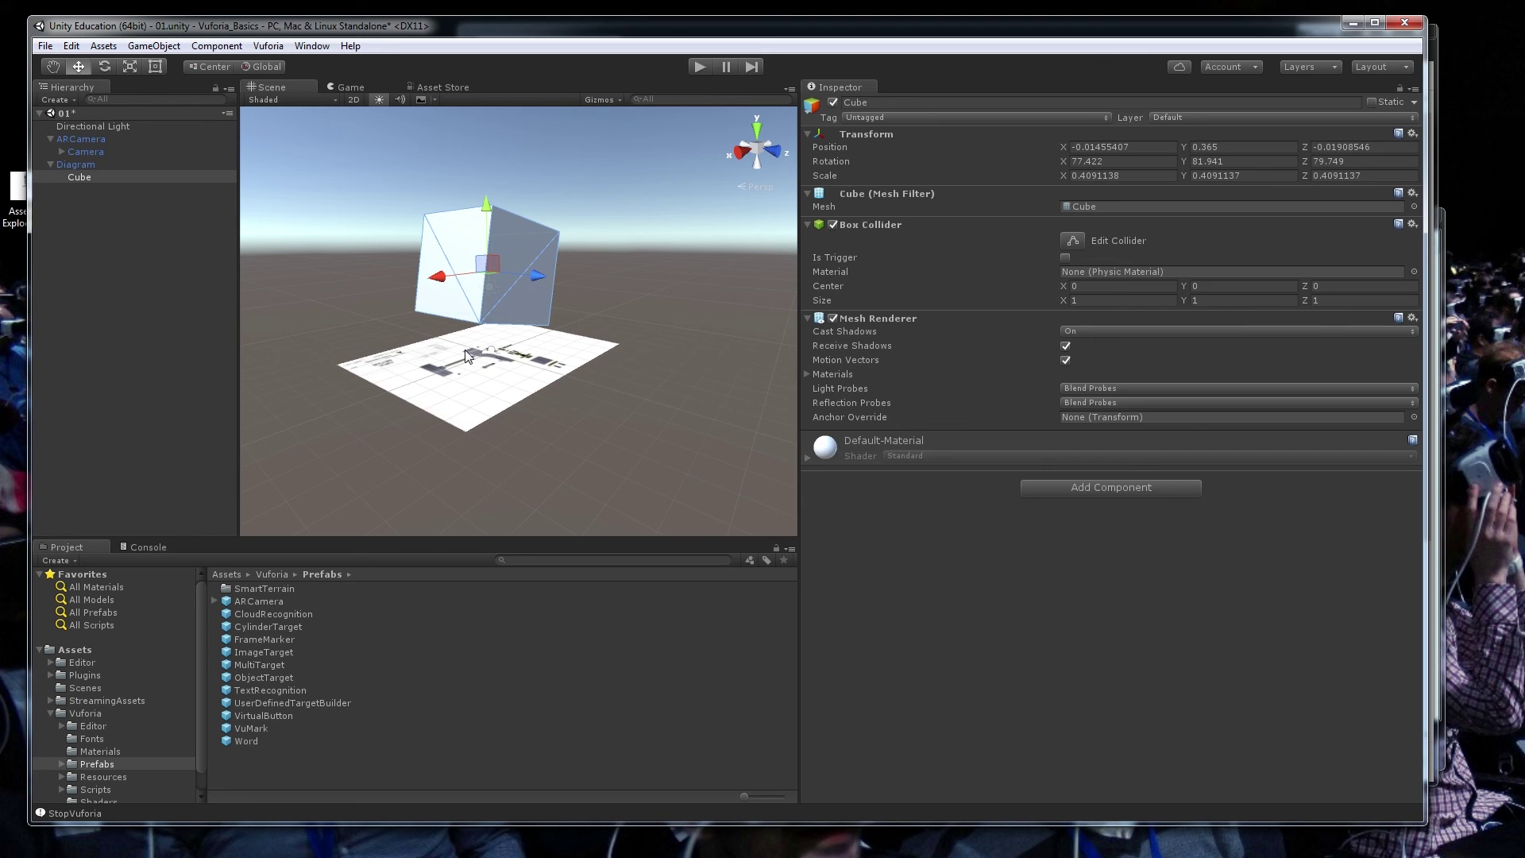
left_click_drag(384, 294, 611, 453, "alt")
key("w")
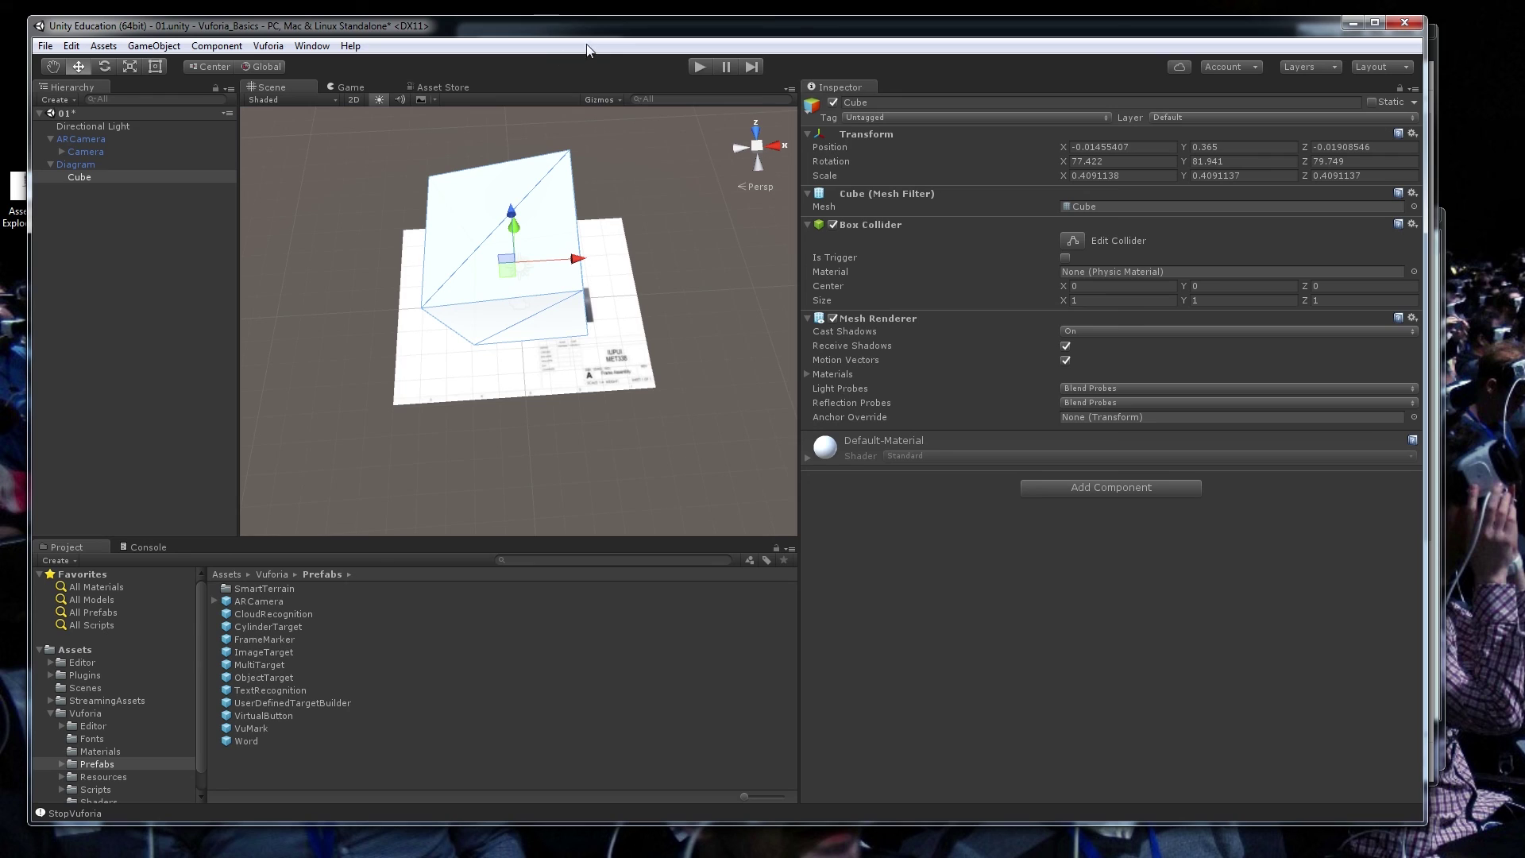
key("ctrl+s")
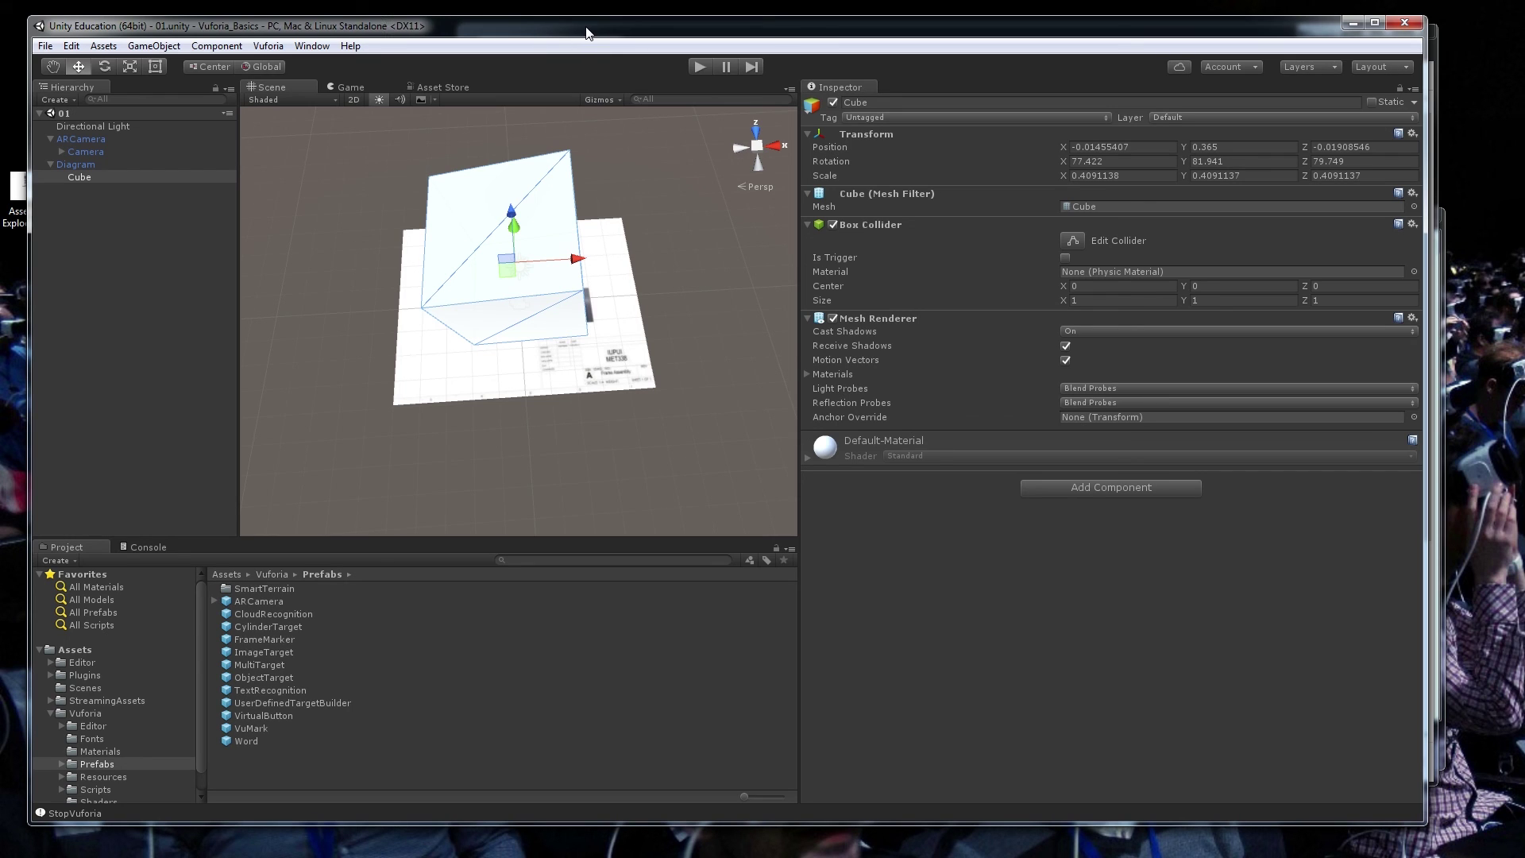